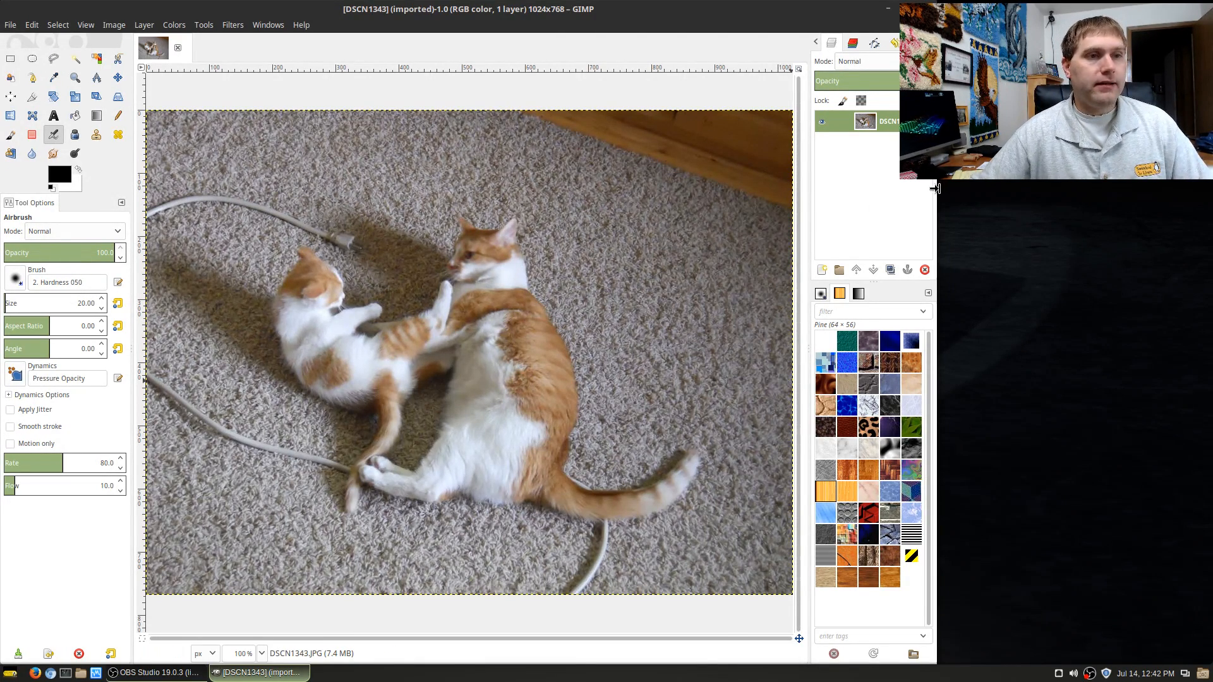
Narrow the program window and zoom the cat photo to 66.7% so all of it fits the canvas
drag(935, 188, 899, 191)
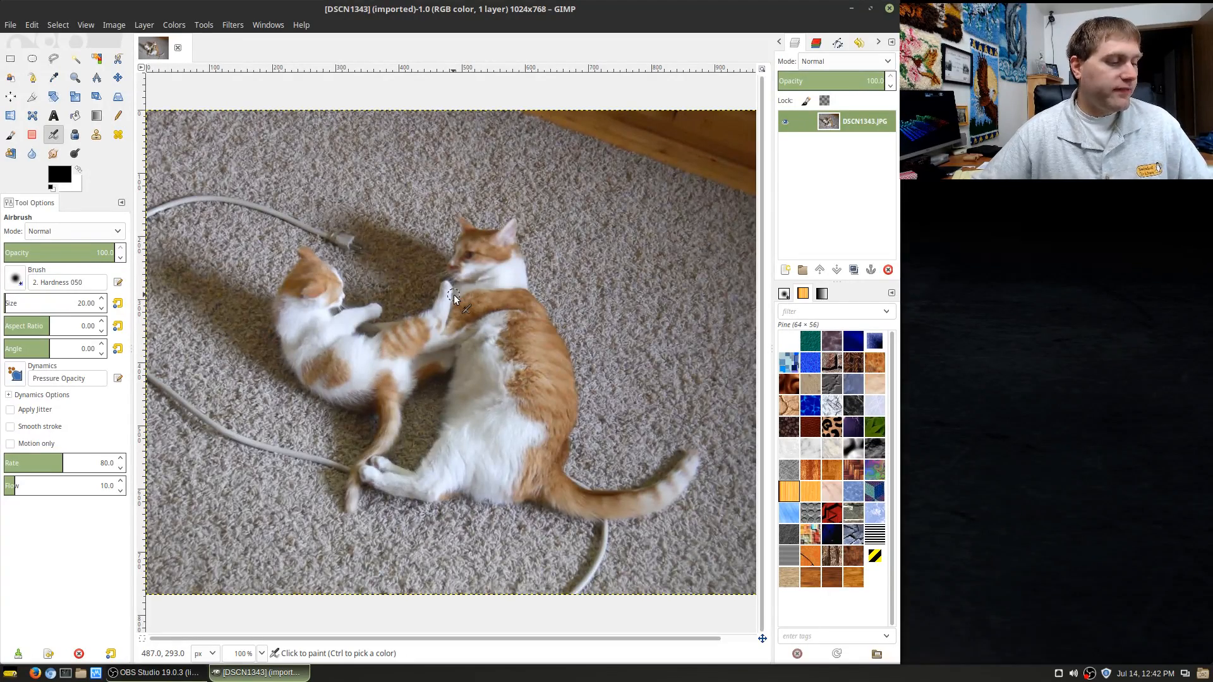
scroll(454, 295, down, 3)
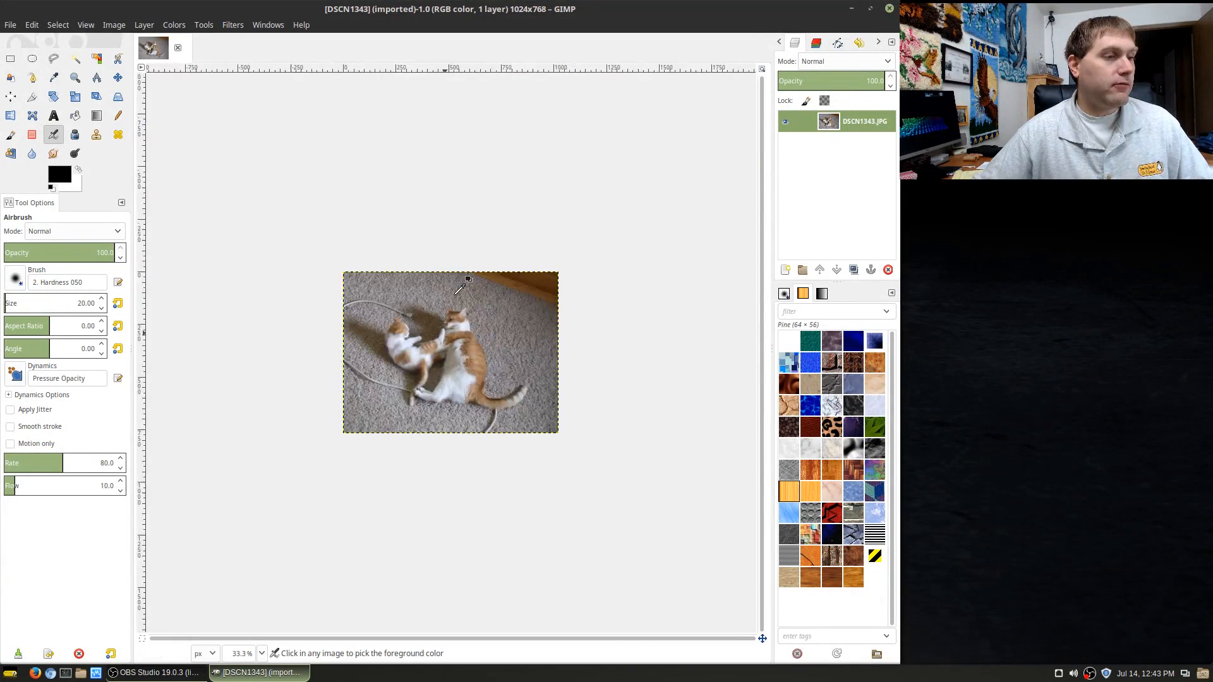
scroll(459, 289, up, 2)
scroll(460, 290, down, 1)
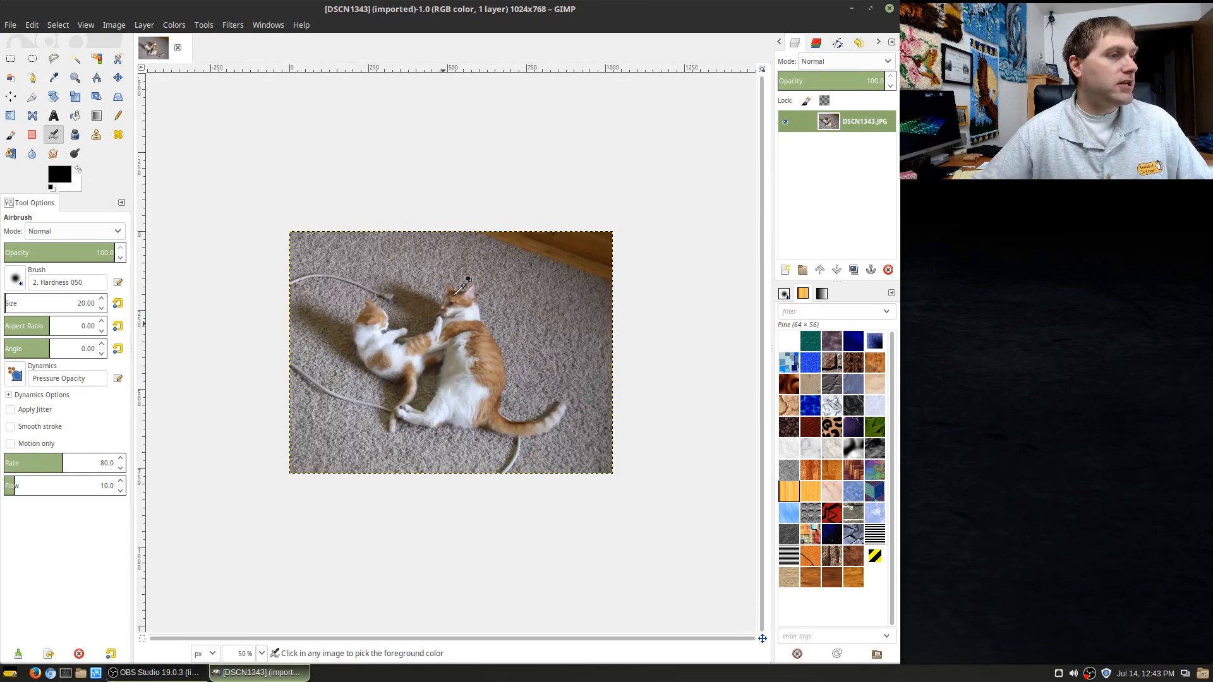
scroll(459, 289, up, 2)
scroll(459, 289, down, 1)
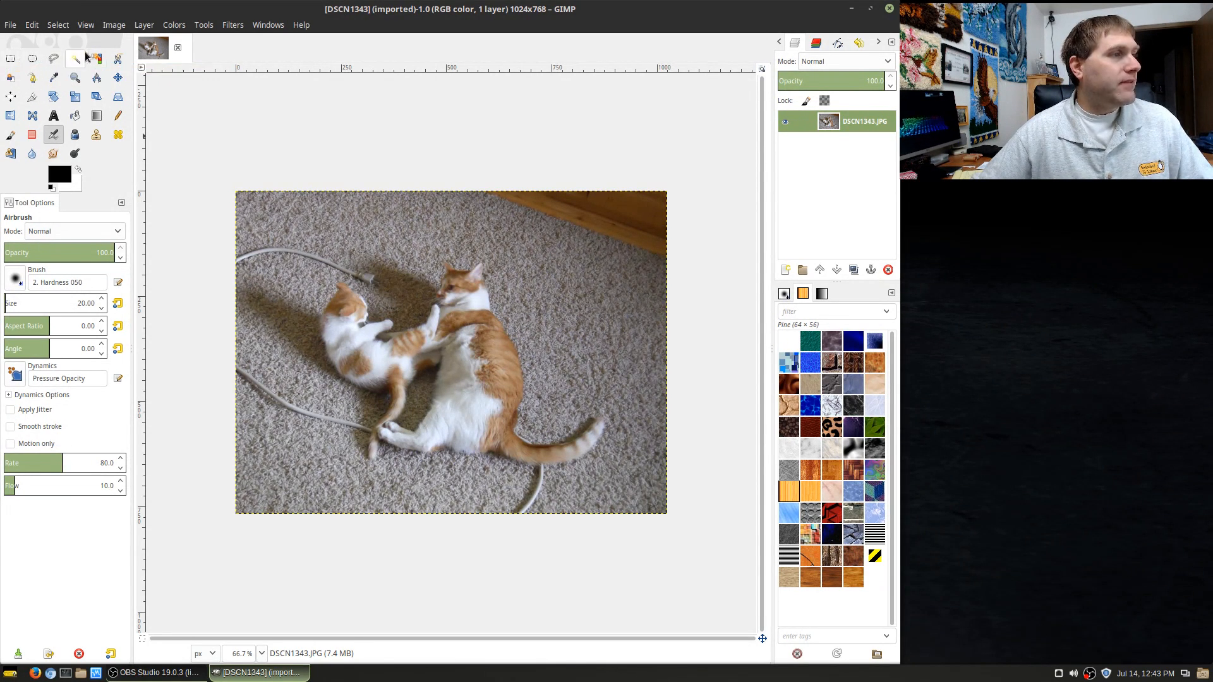
Draw a rectangular selection of about 375 × 234 px over the kitten's head and the carpet above it, and clear it
click(9, 60)
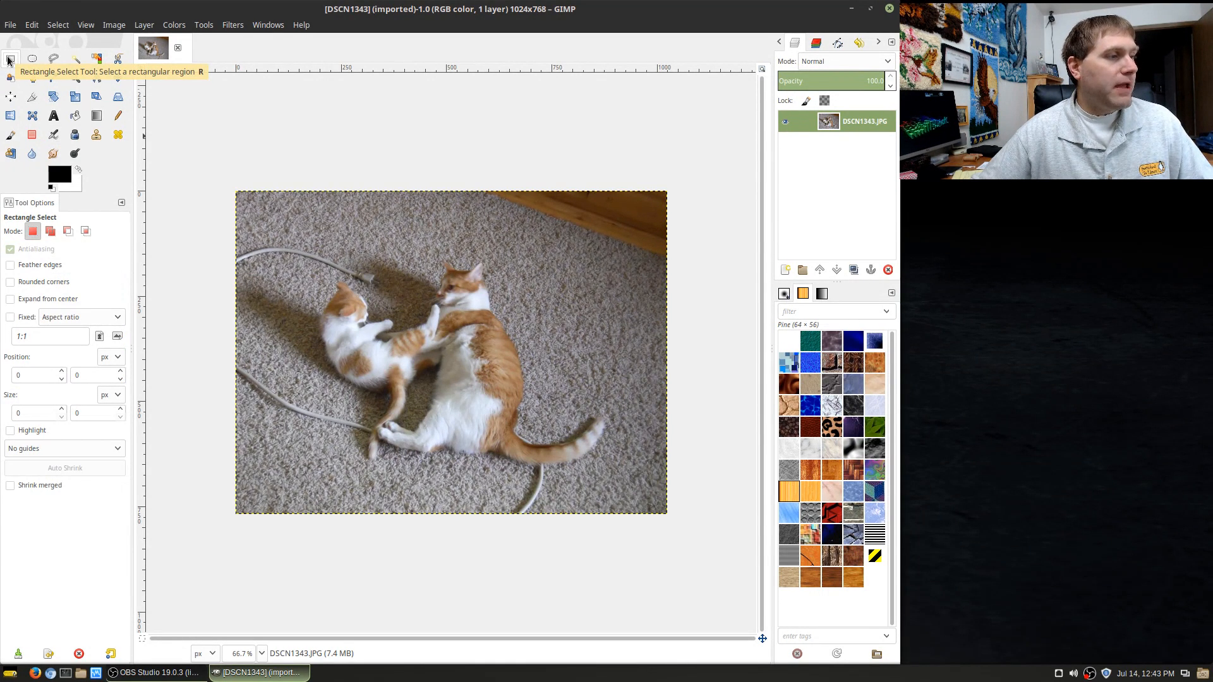
drag(301, 228, 464, 329)
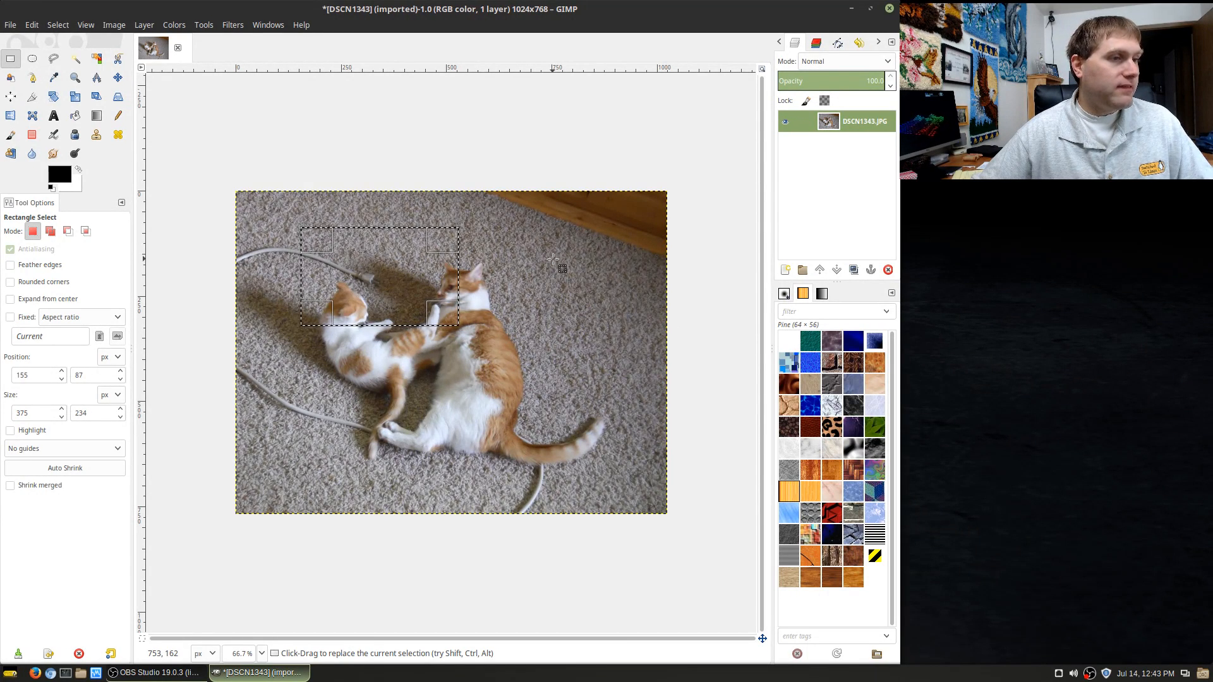
click(540, 326)
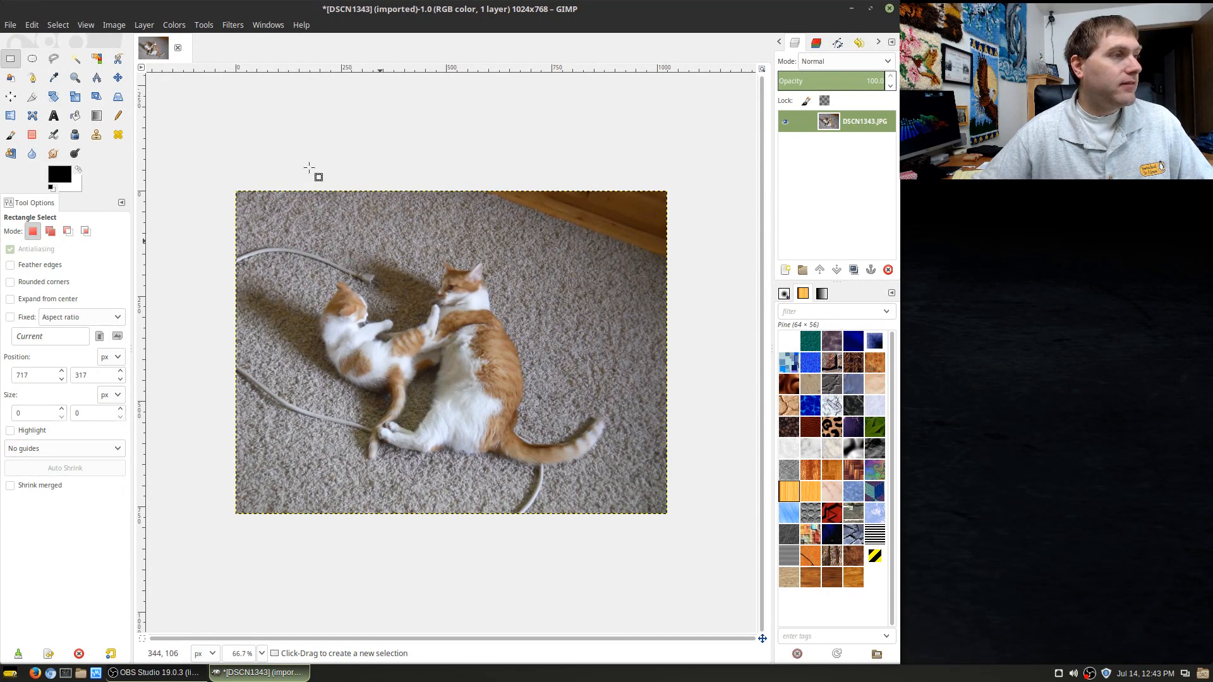
Draw an elliptical selection of about 318 × 231 px around the large cat's head, and remove the selection
click(32, 58)
drag(364, 252, 497, 349)
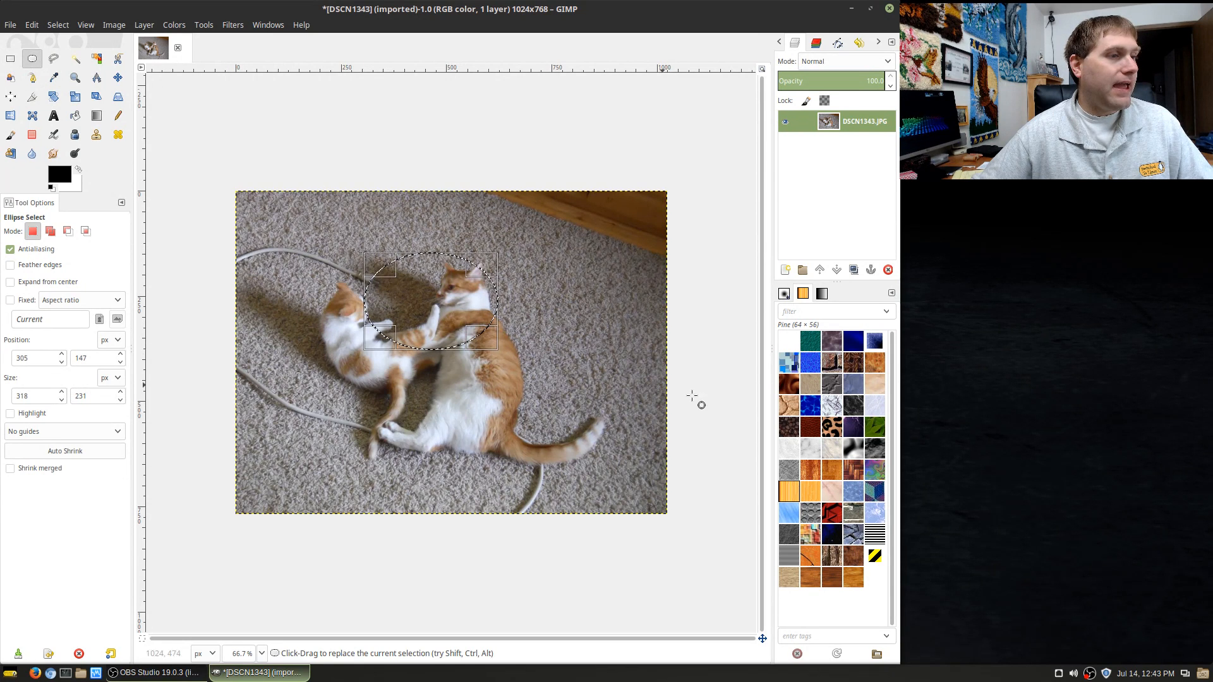
click(54, 58)
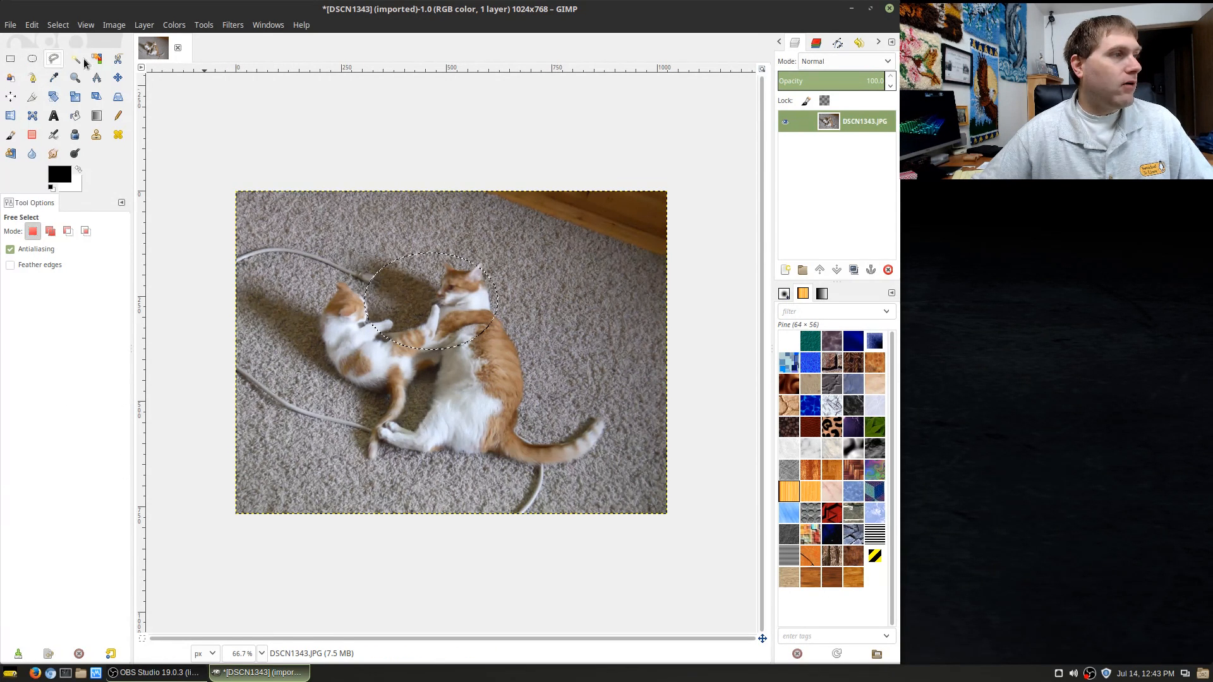
key(ctrl+shift+a)
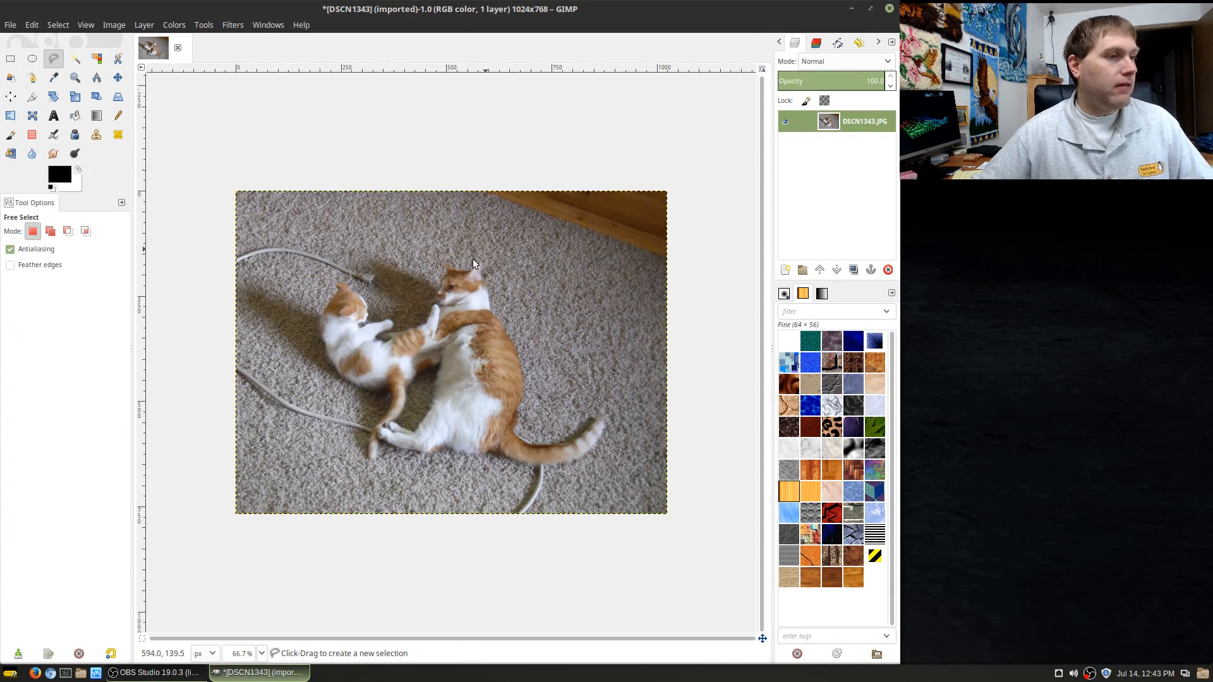
Trace a free-form selection around the large cat, from the ear down the back, around tail, belly and kitten's hind legs, closing it at the ear
click(482, 262)
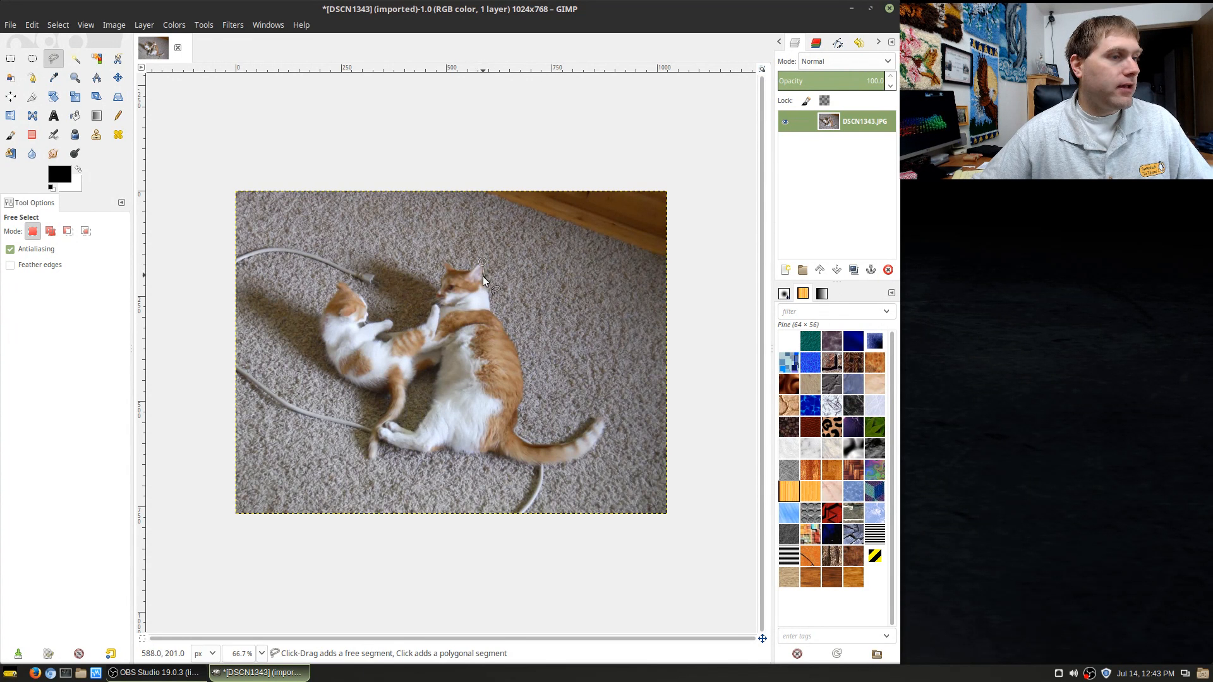
drag(486, 293, 490, 308)
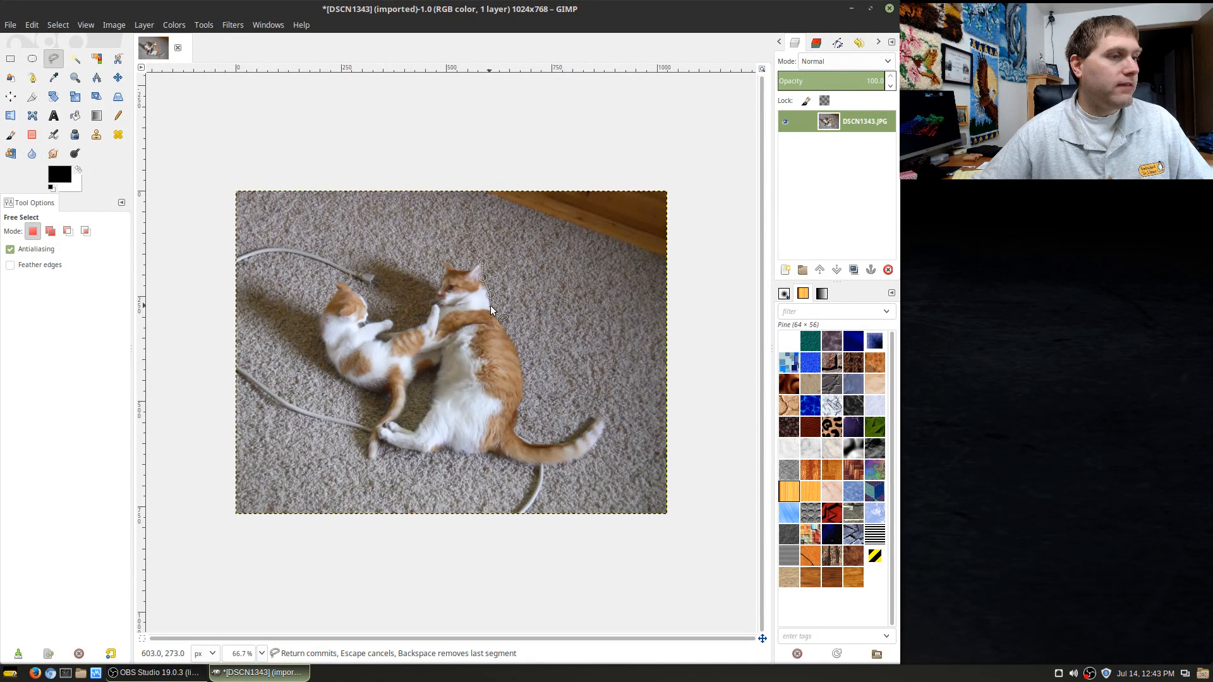
click(504, 326)
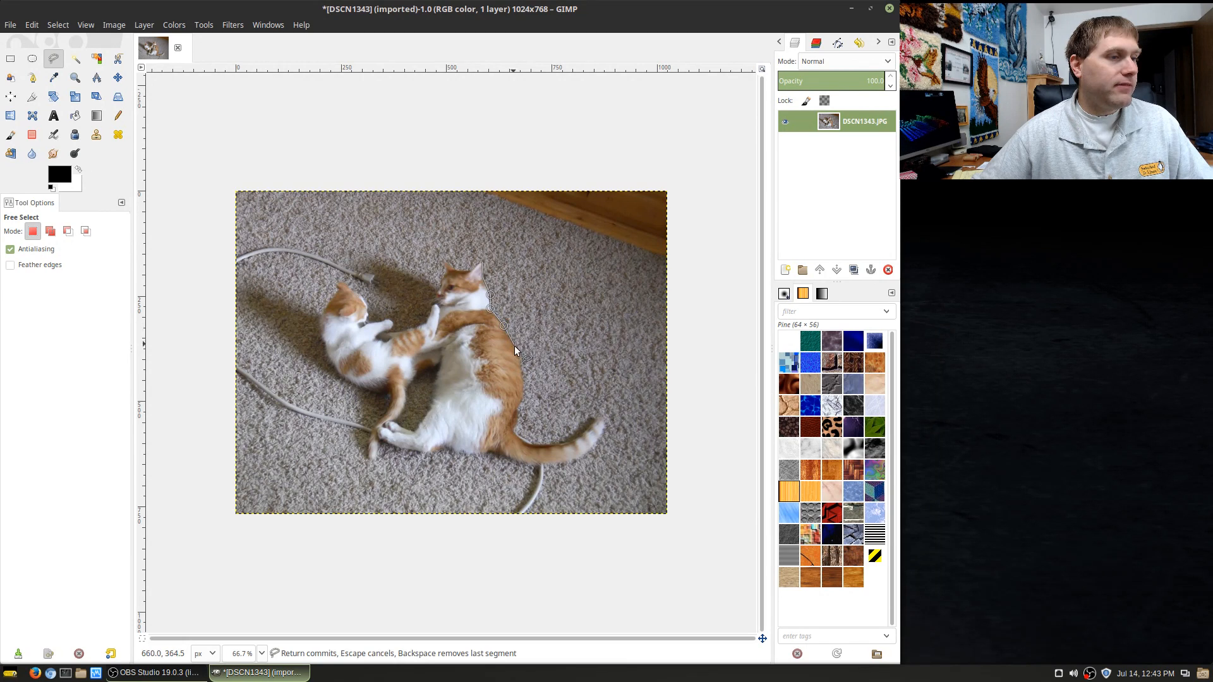
click(517, 412)
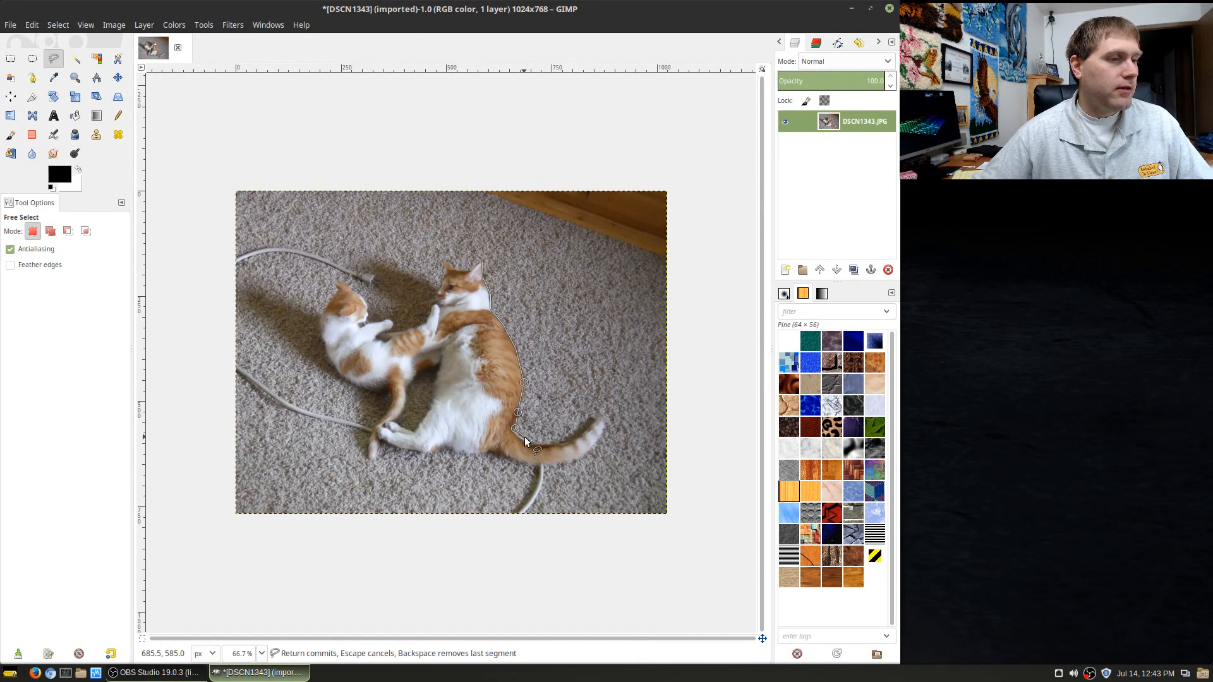
click(524, 437)
click(549, 443)
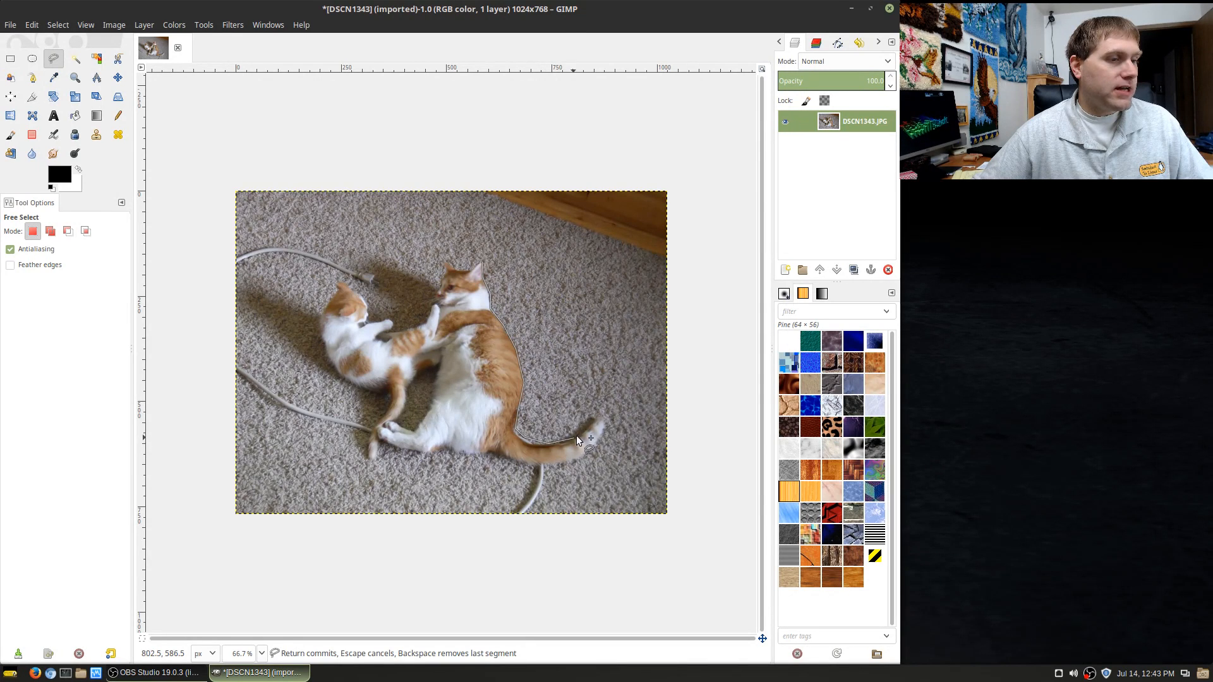
click(597, 417)
click(604, 436)
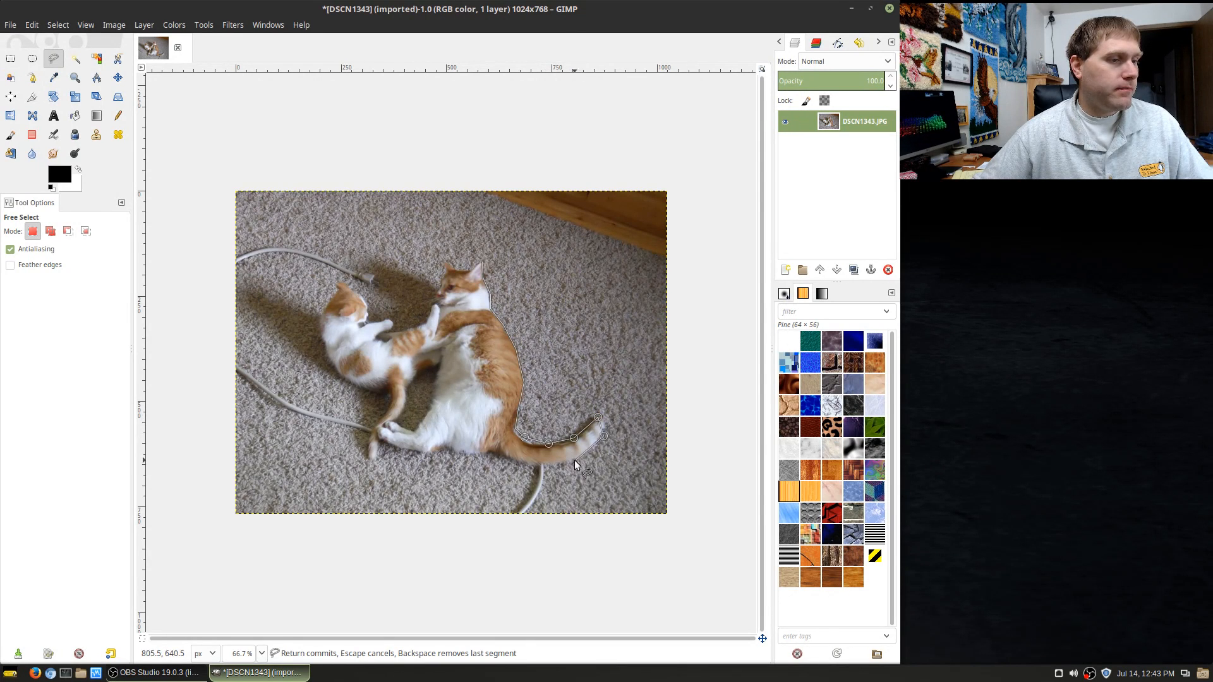
click(574, 460)
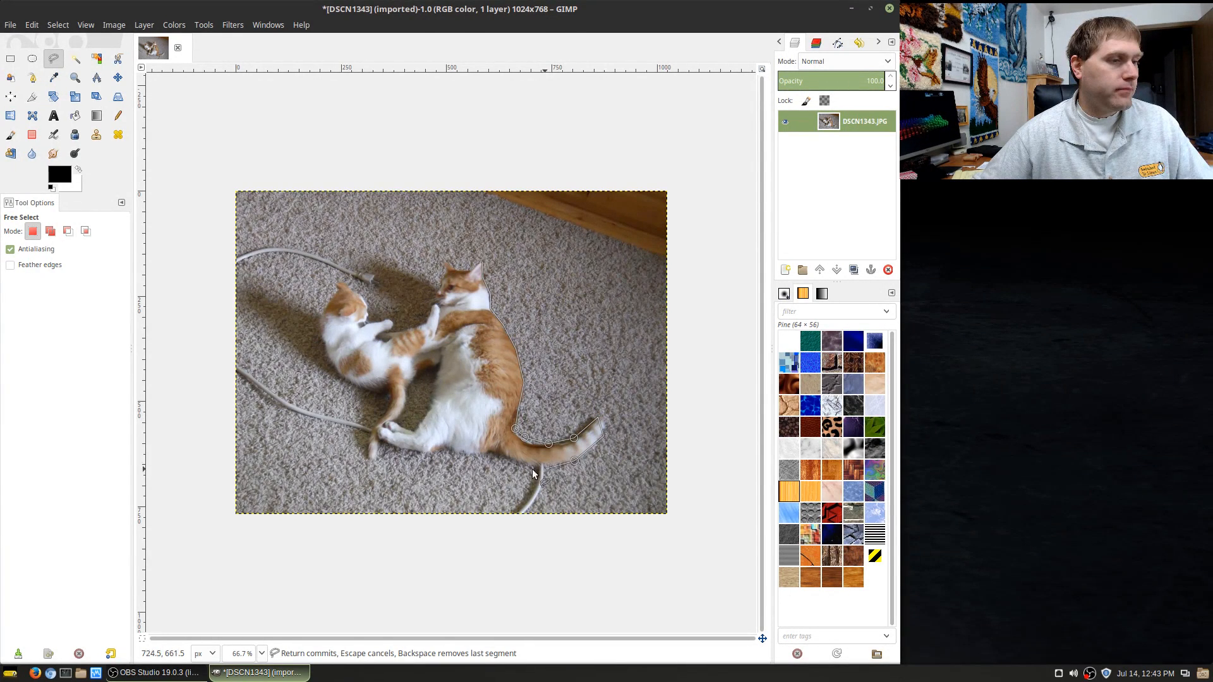
click(429, 453)
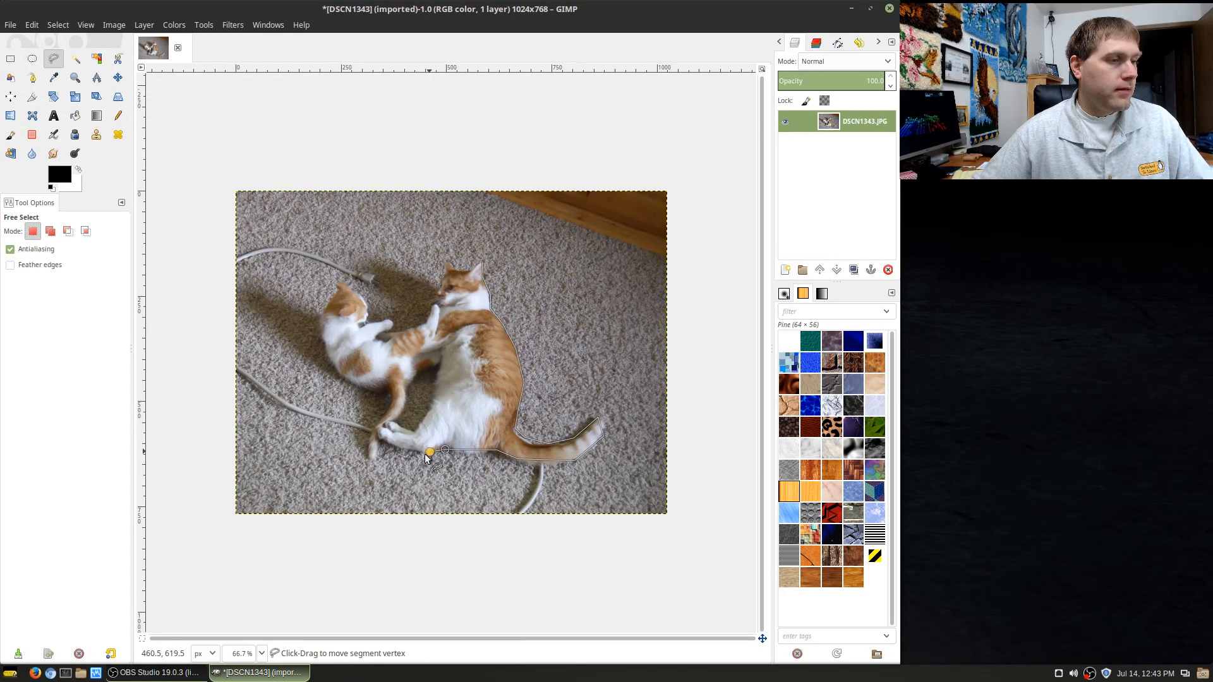
click(377, 434)
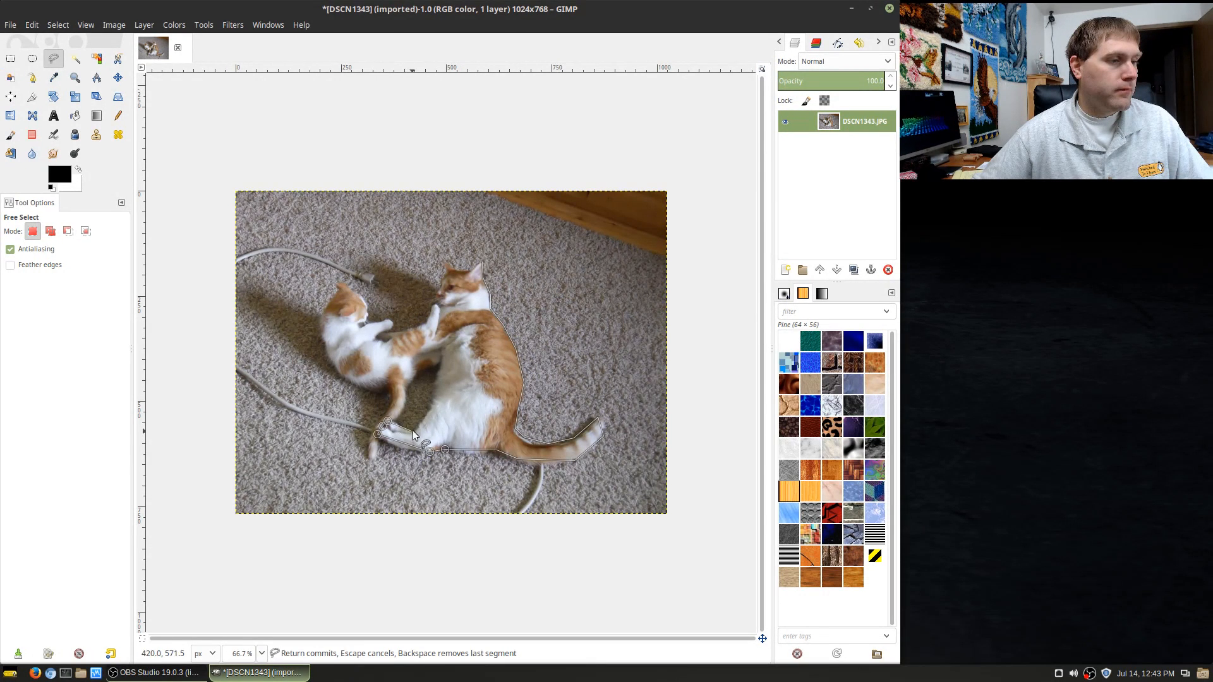
click(440, 363)
click(443, 341)
click(418, 352)
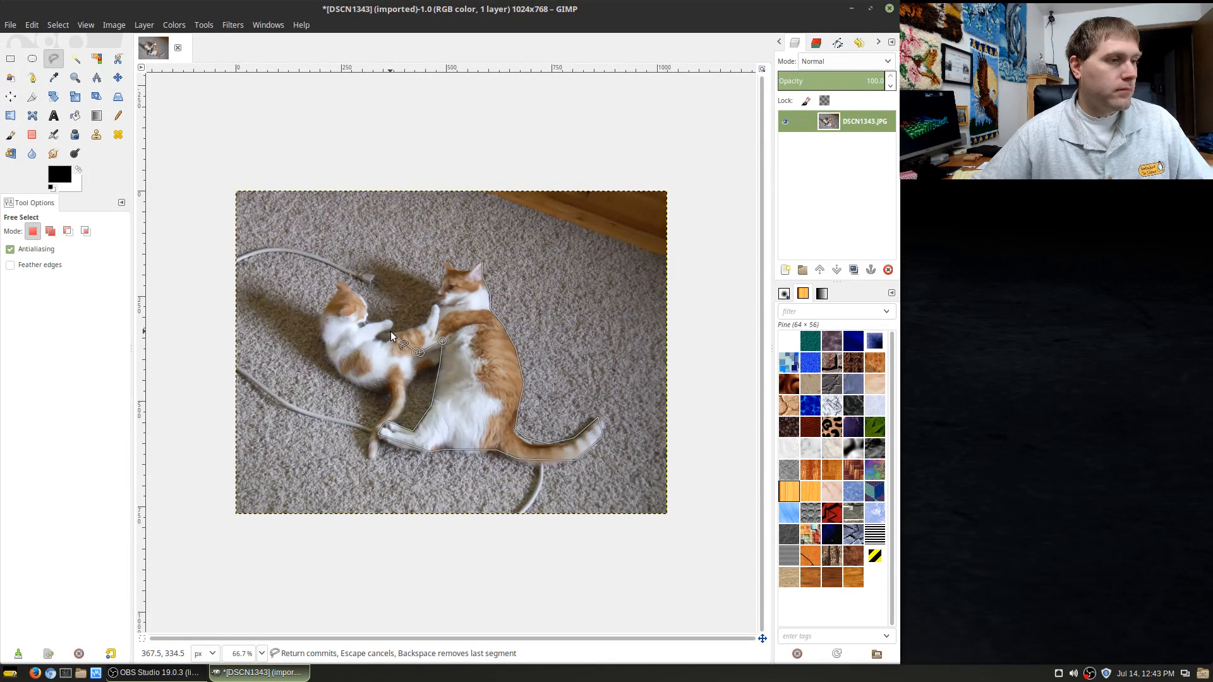
click(391, 331)
click(427, 328)
click(440, 305)
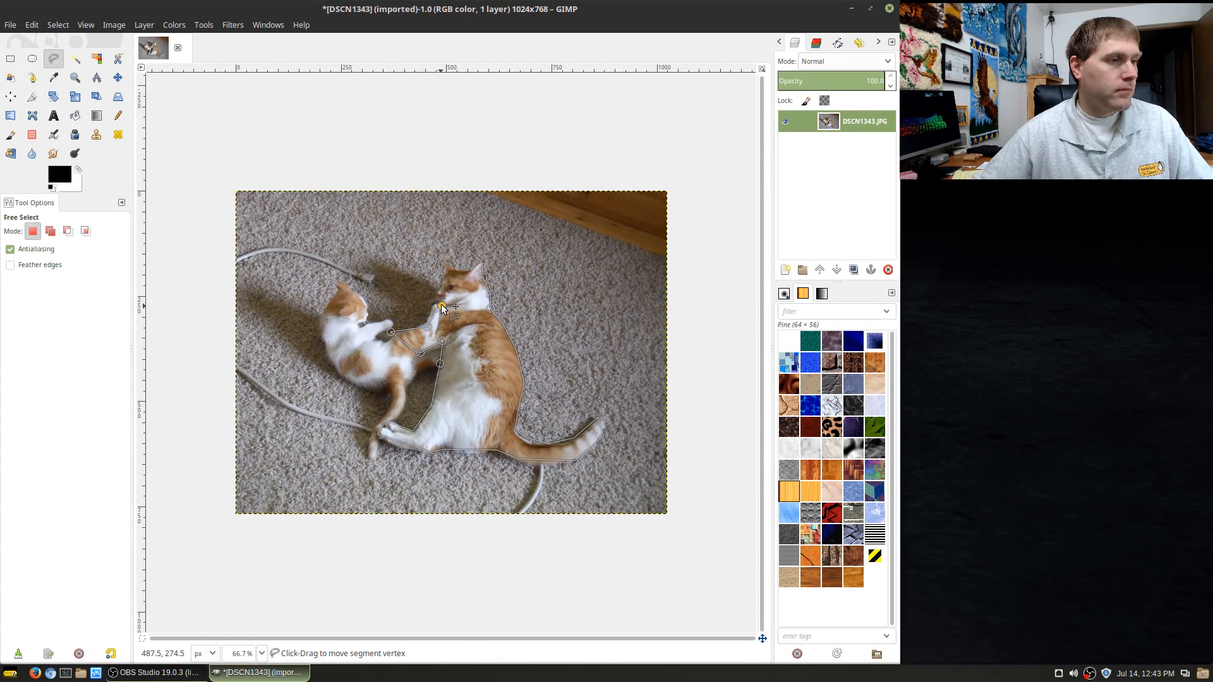
click(435, 294)
click(445, 261)
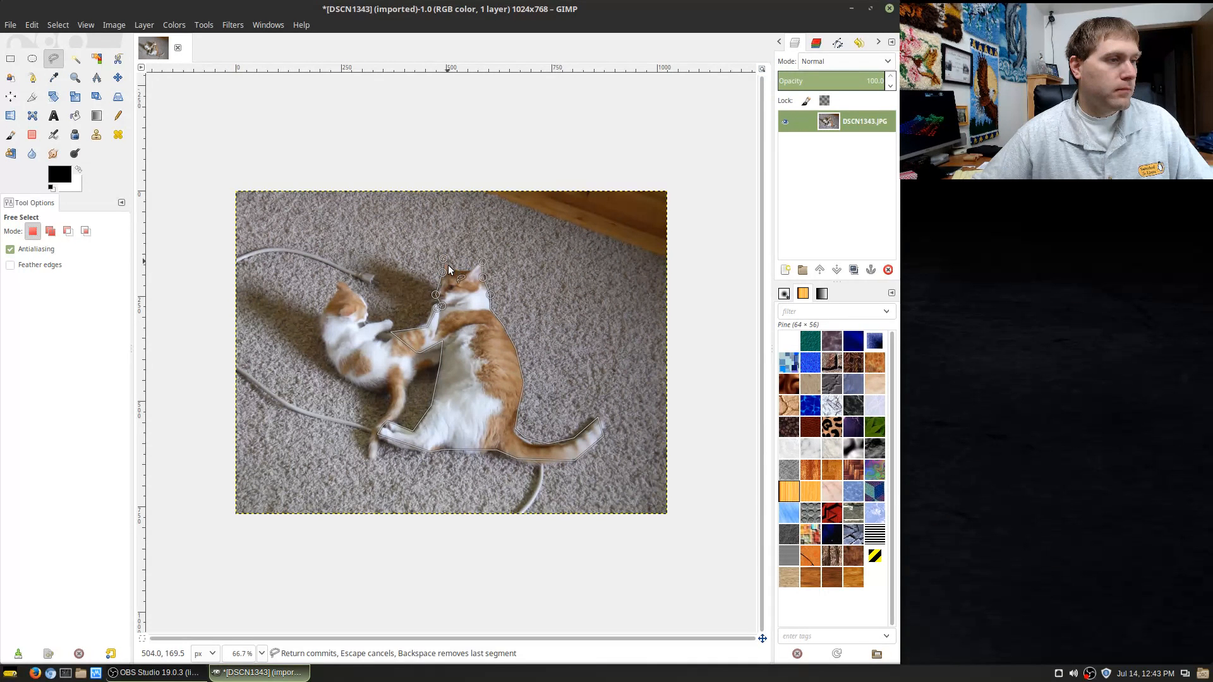
click(482, 262)
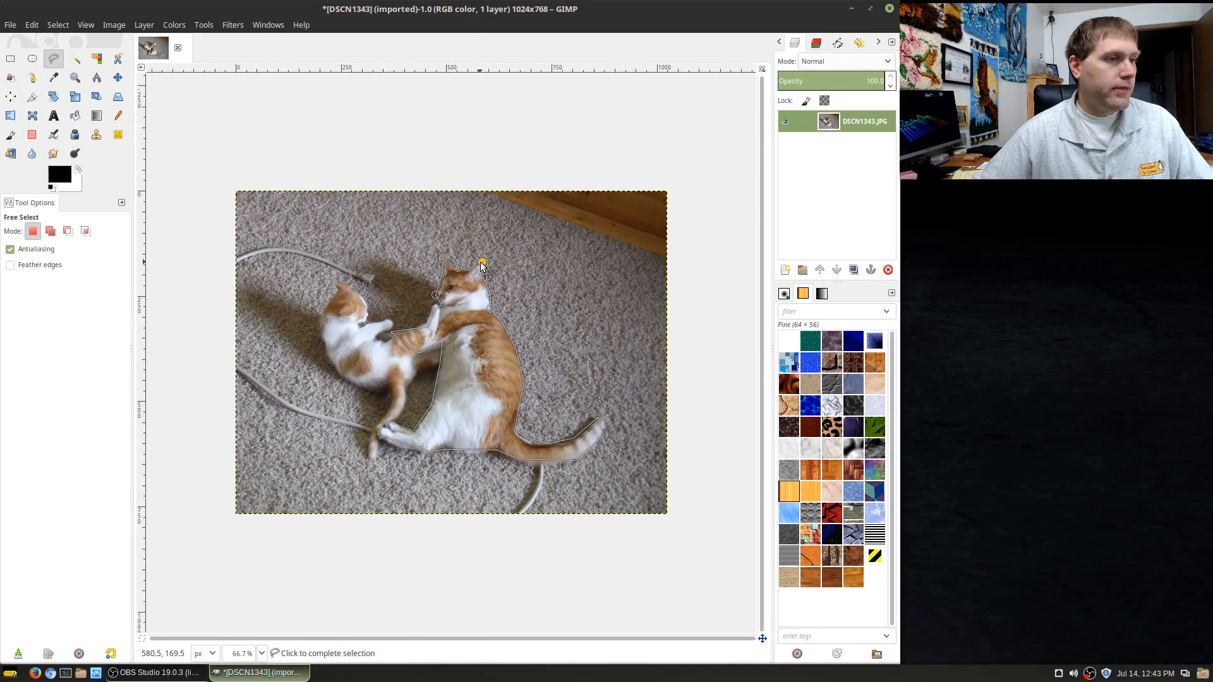
key(Return)
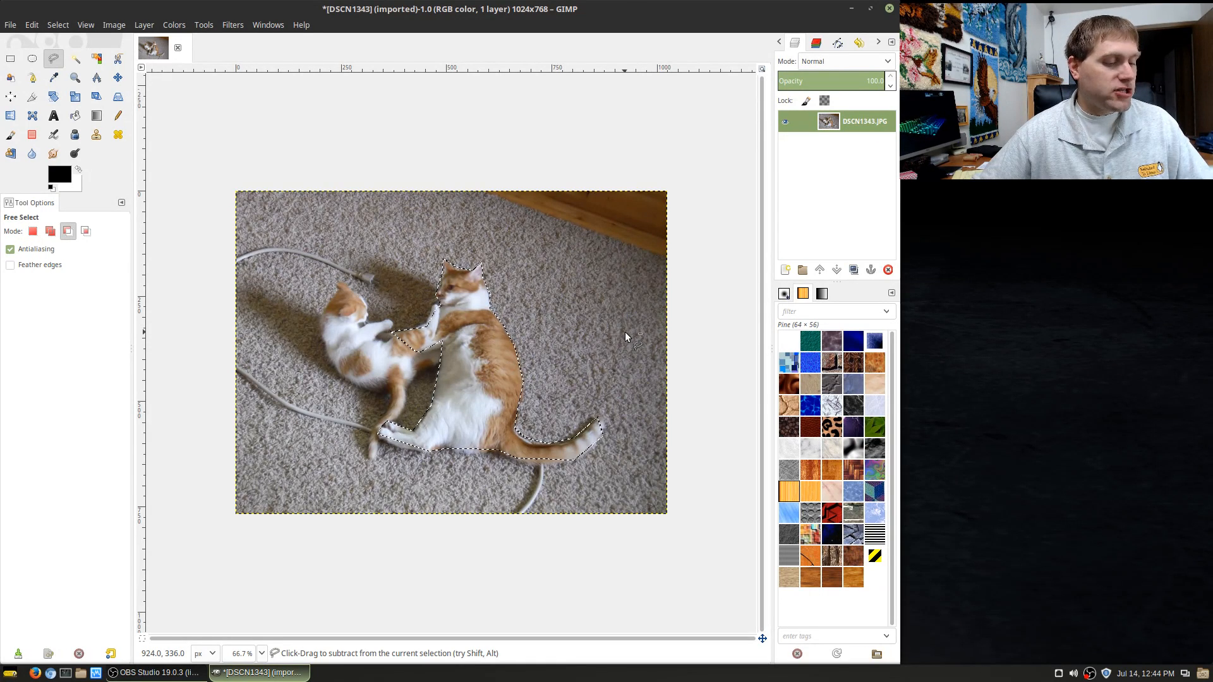
Copy and paste the selected cat, and move the pasted copy over the kitten, beside the original cat
key(ctrl+c)
key(ctrl+v)
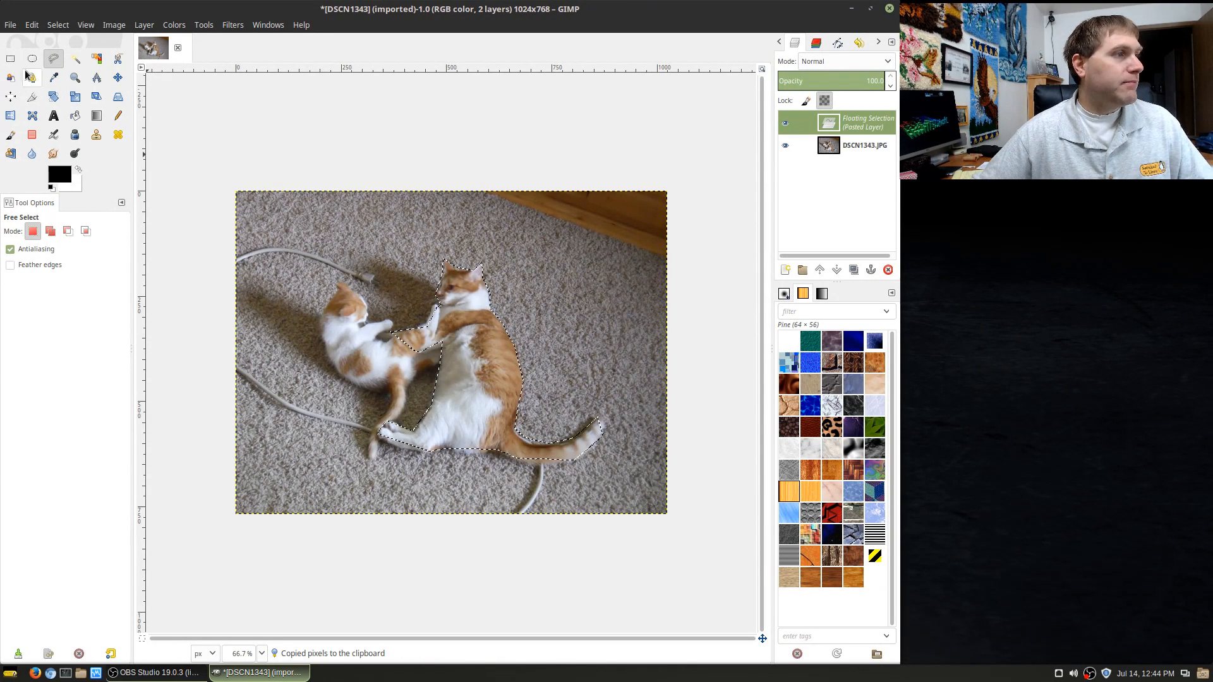
click(118, 78)
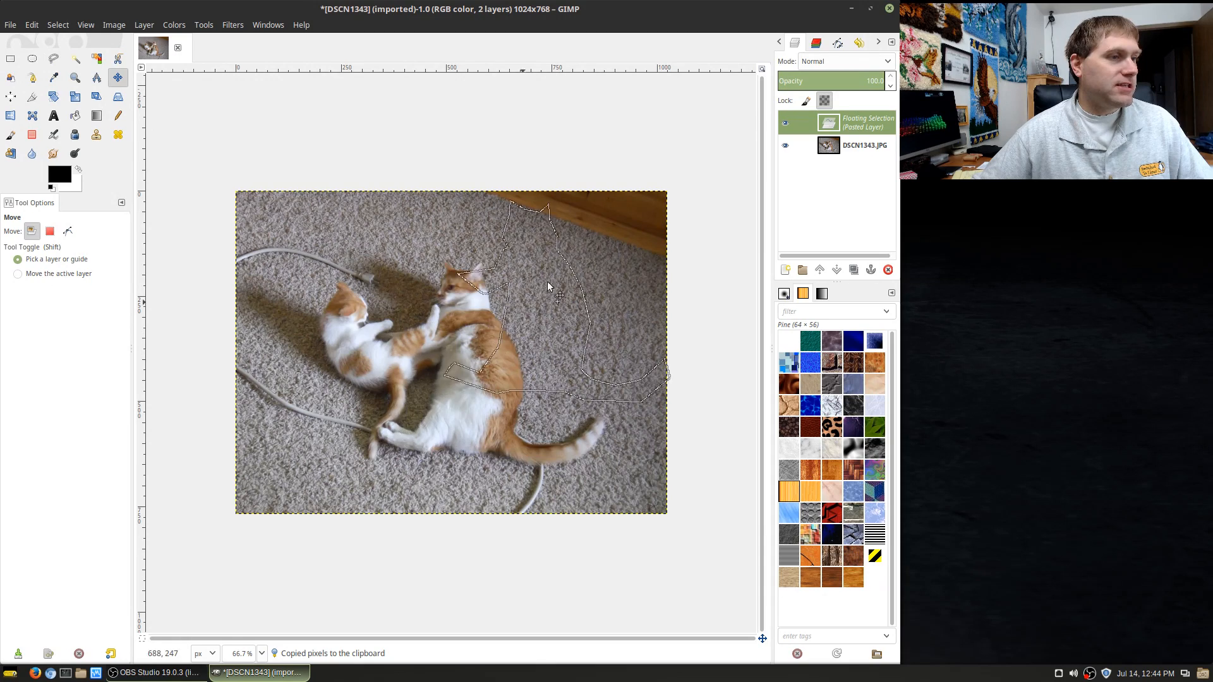
drag(459, 373, 389, 365)
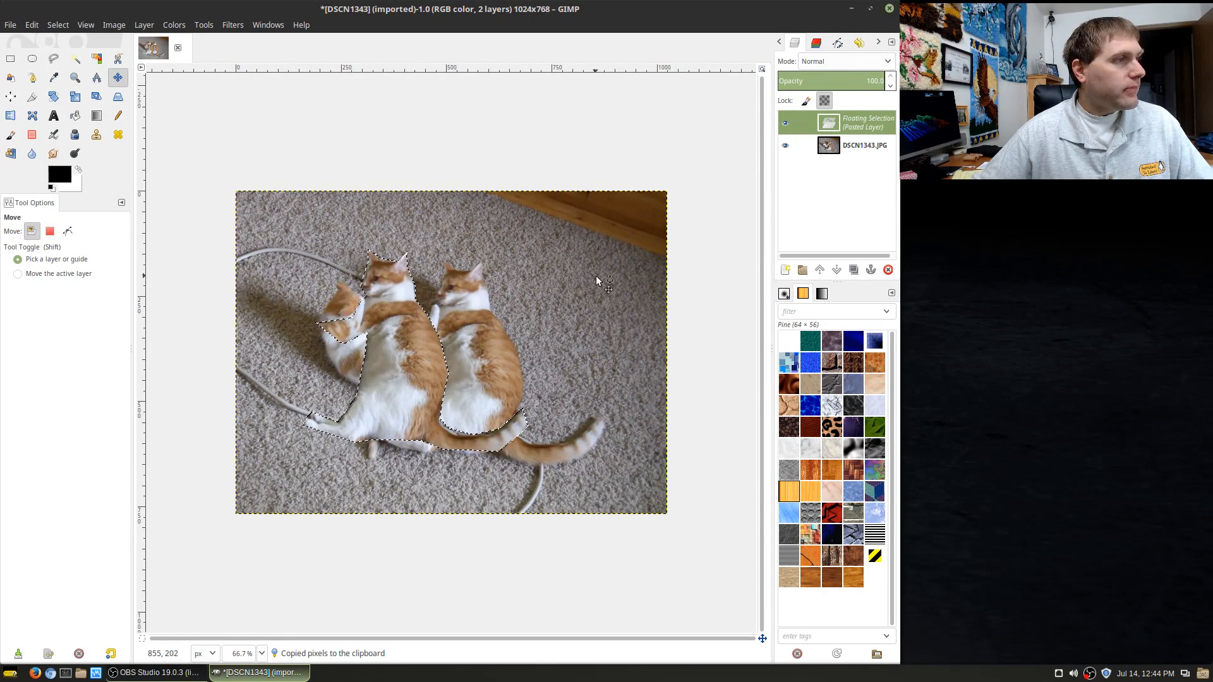
Undo the move, the paste and the free-form selection of the cat
key(ctrl+z)
key(ctrl+z)
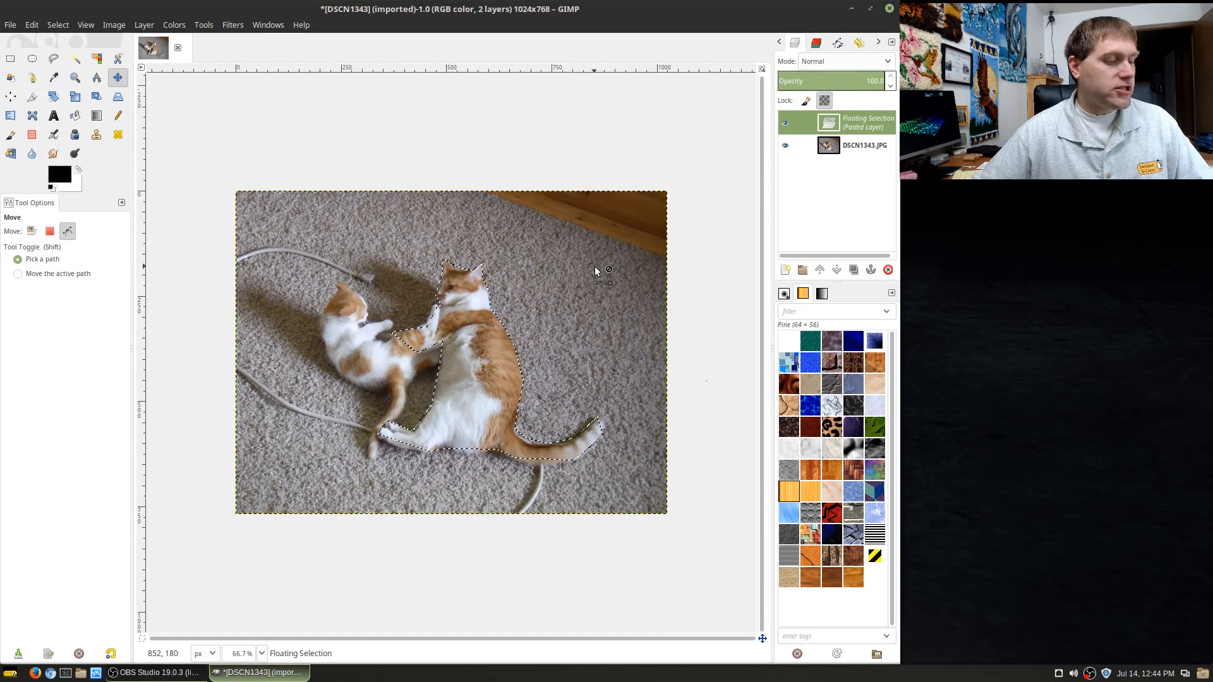
key(ctrl+z)
key(shift)
key(ctrl+z)
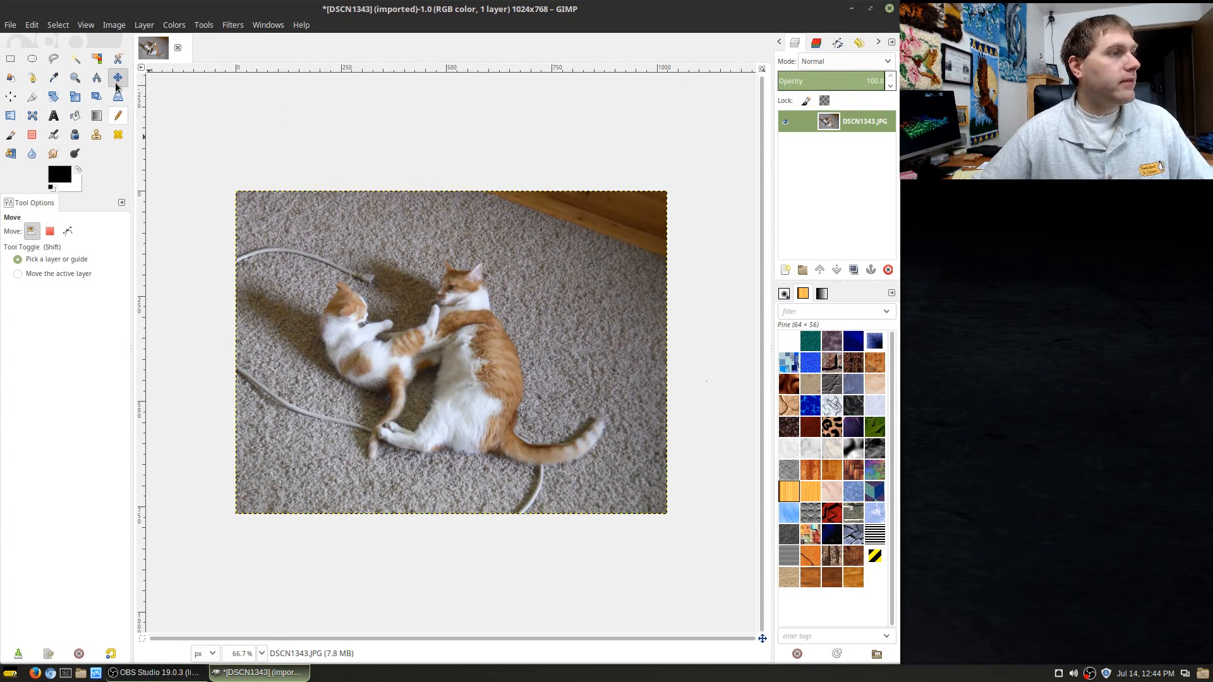
Fuzzy-select outward from the large cat's neck with the threshold option at 15, and undo the selection
click(81, 57)
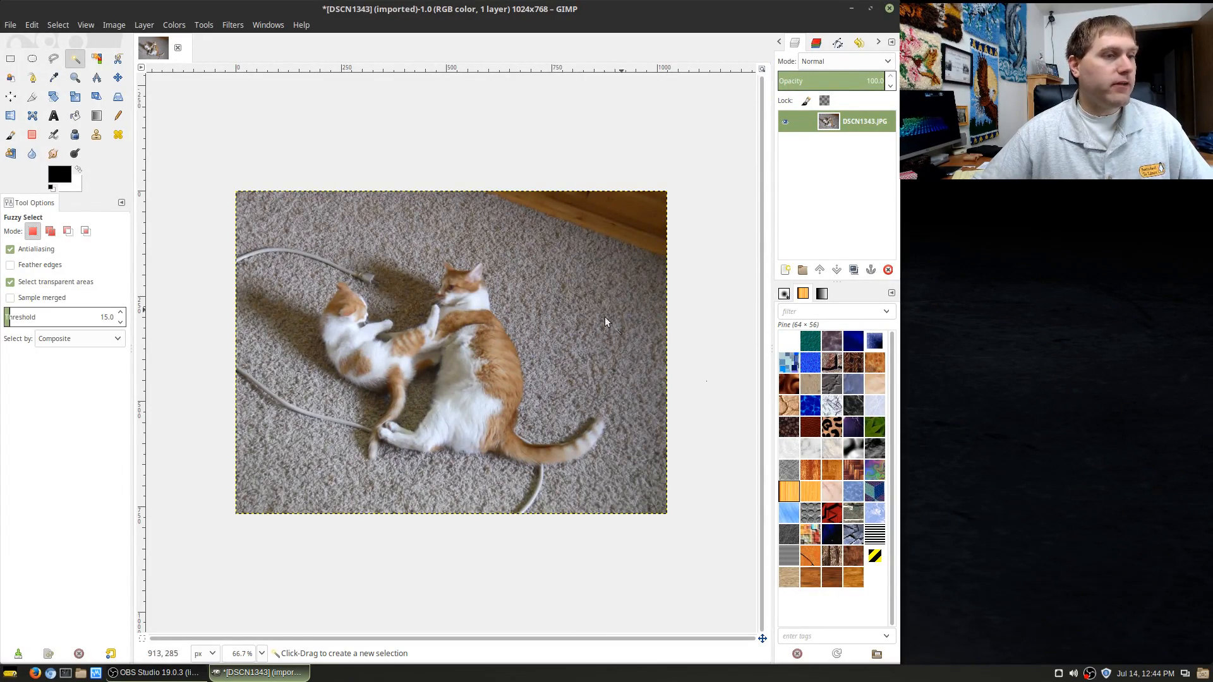
drag(468, 317, 594, 448)
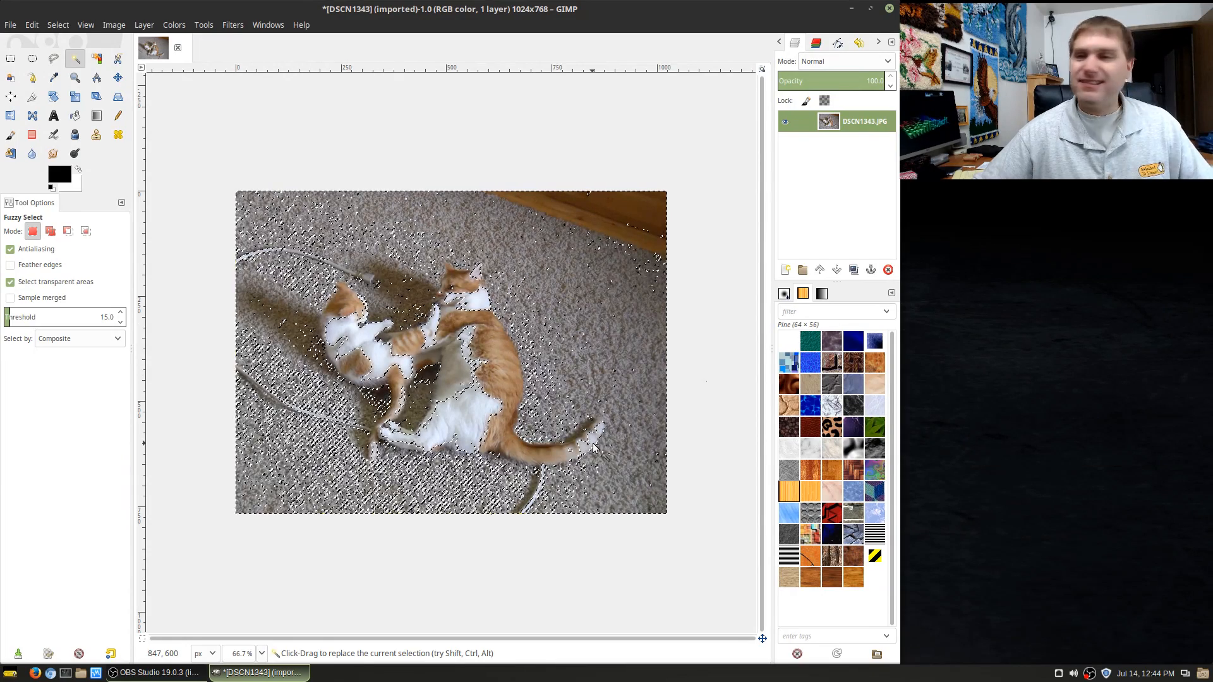
key(ctrl+z)
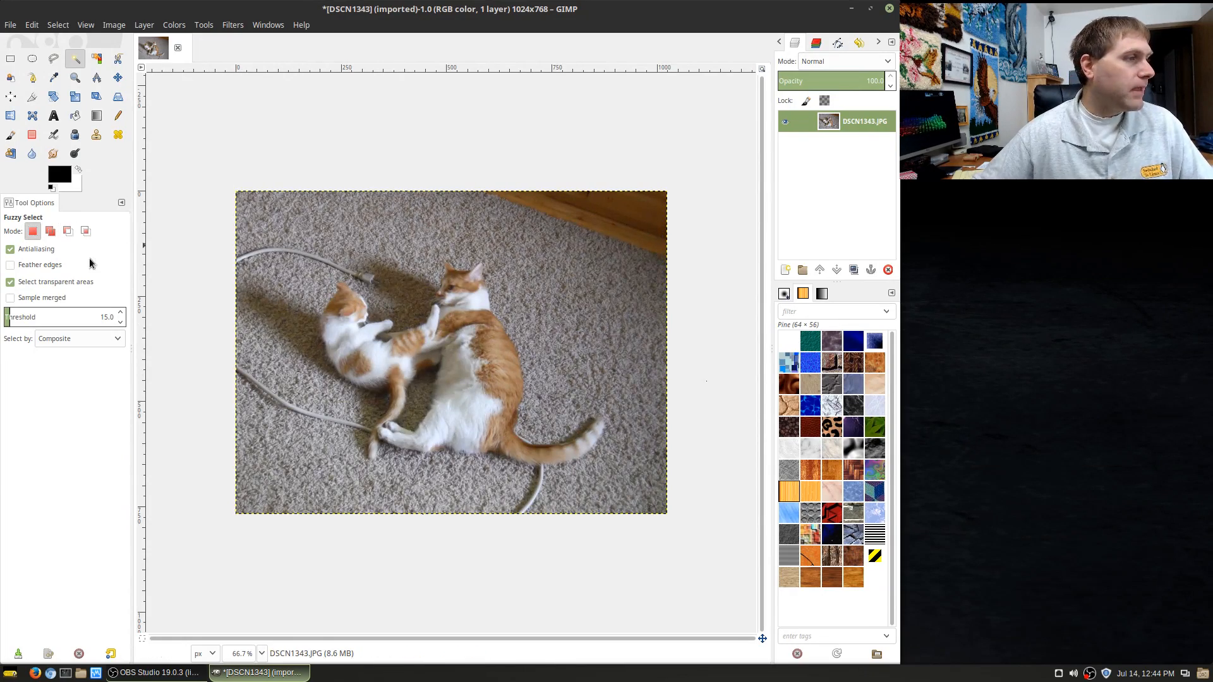
Set the Fuzzy Select threshold to 1.0
click(121, 324)
click(121, 325)
click(121, 324)
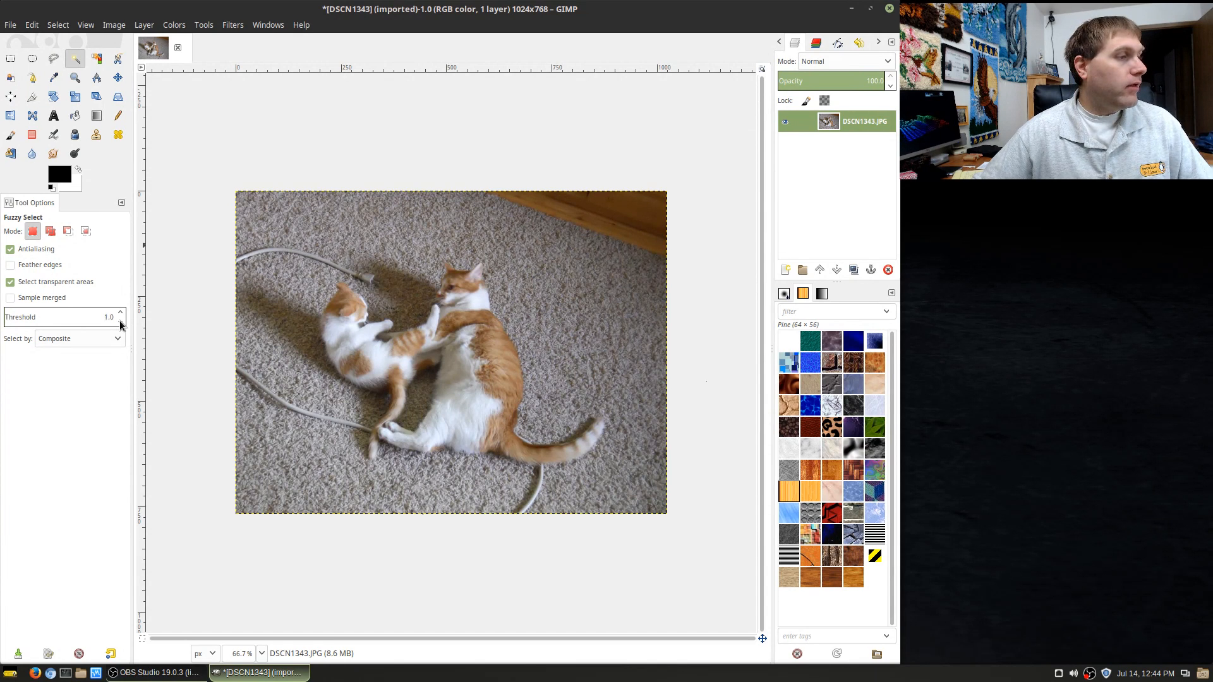
Try fuzzy-selecting from the large cat's white chest and from the carpet beside it, undoing each selection
drag(469, 301, 484, 385)
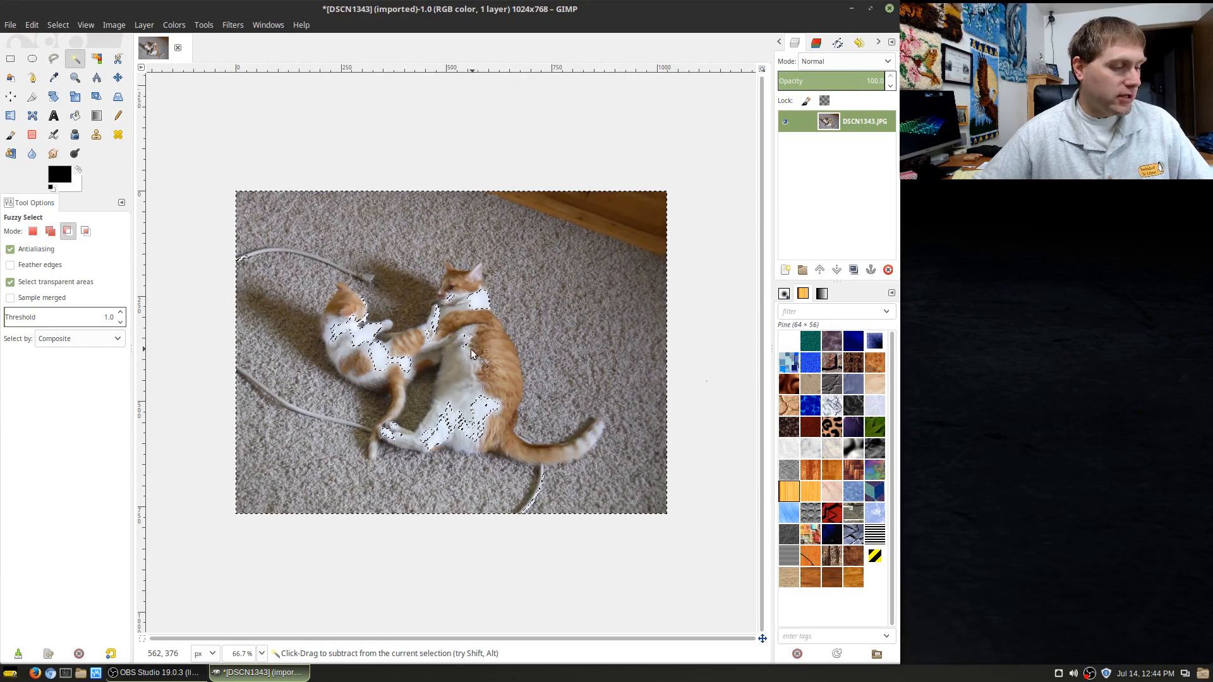
key(ctrl+z)
drag(573, 301, 578, 348)
key(ctrl+z)
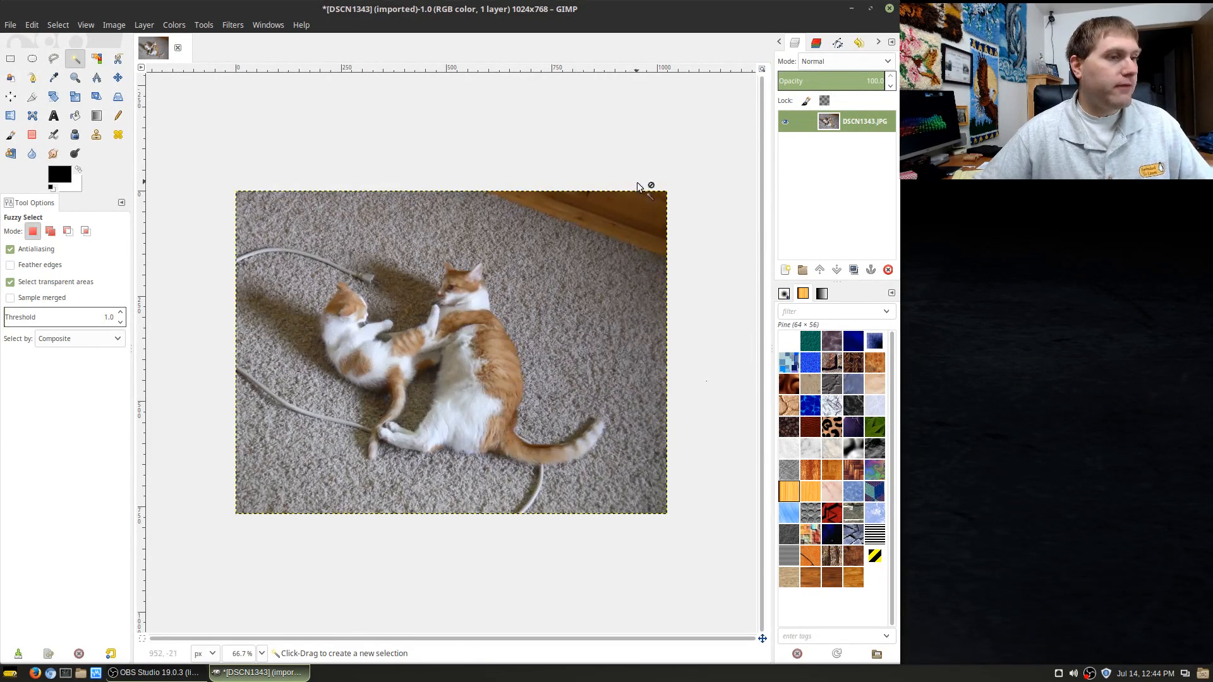
Fuzzy-select outward from the wooden trim in the photo's upper-right corner and undo the selection
mouse_move(622, 219)
mouse_down()
mouse_move(583, 202)
mouse_move(623, 228)
mouse_up()
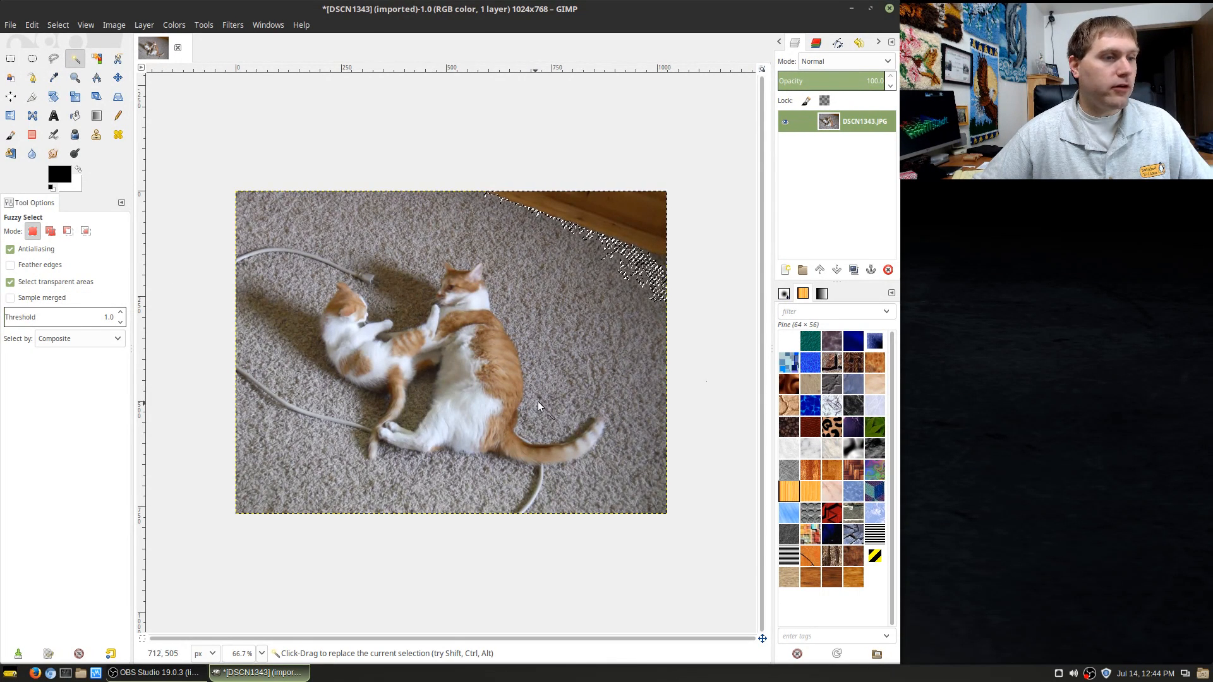
key(ctrl+z)
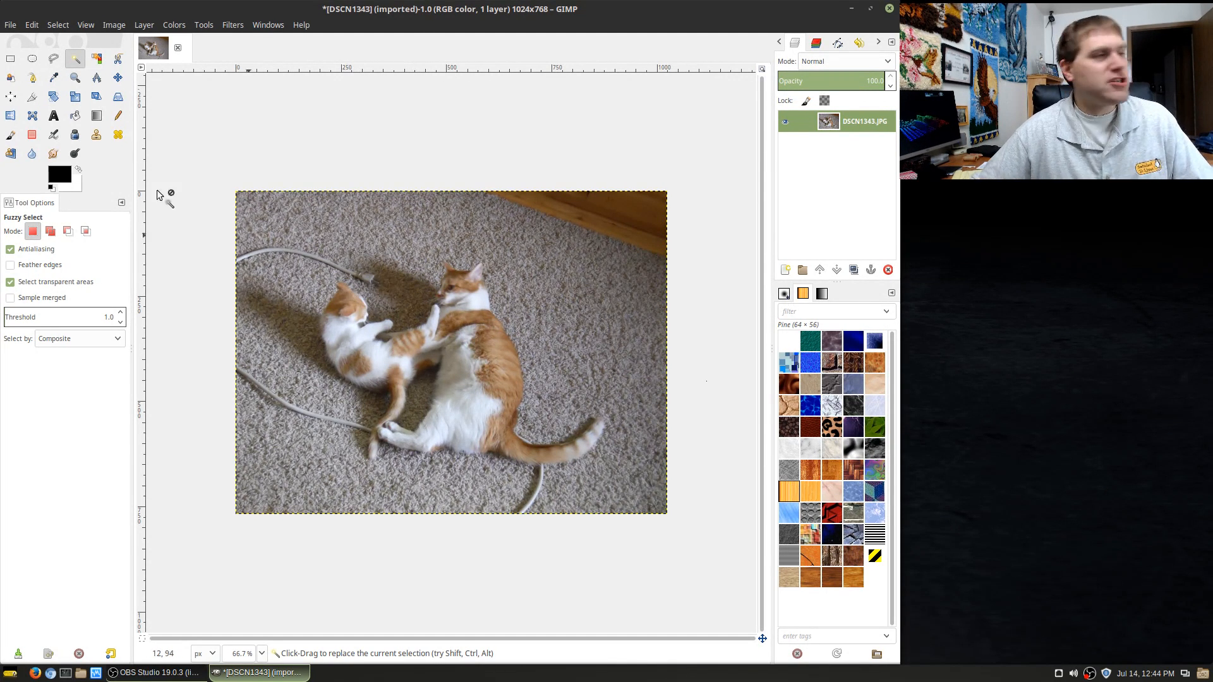
Try Select by Color with threshold 15 on the large cat's orange back and on its white neck, clearing each selection
click(99, 60)
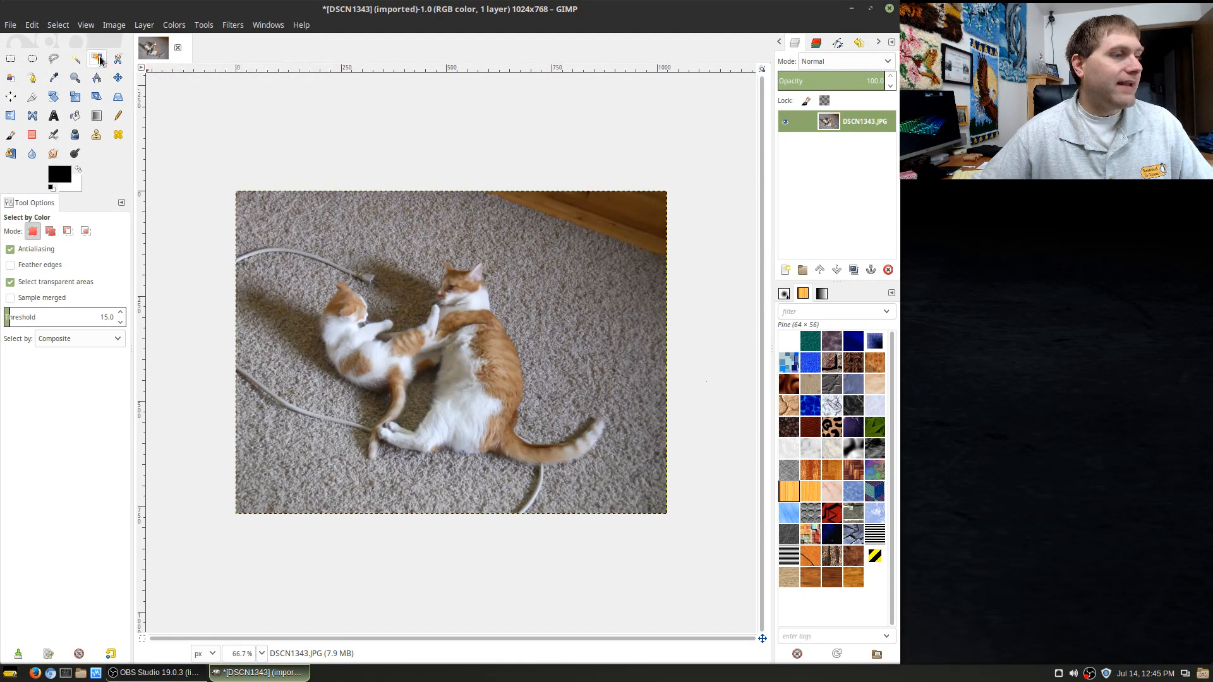
click(486, 318)
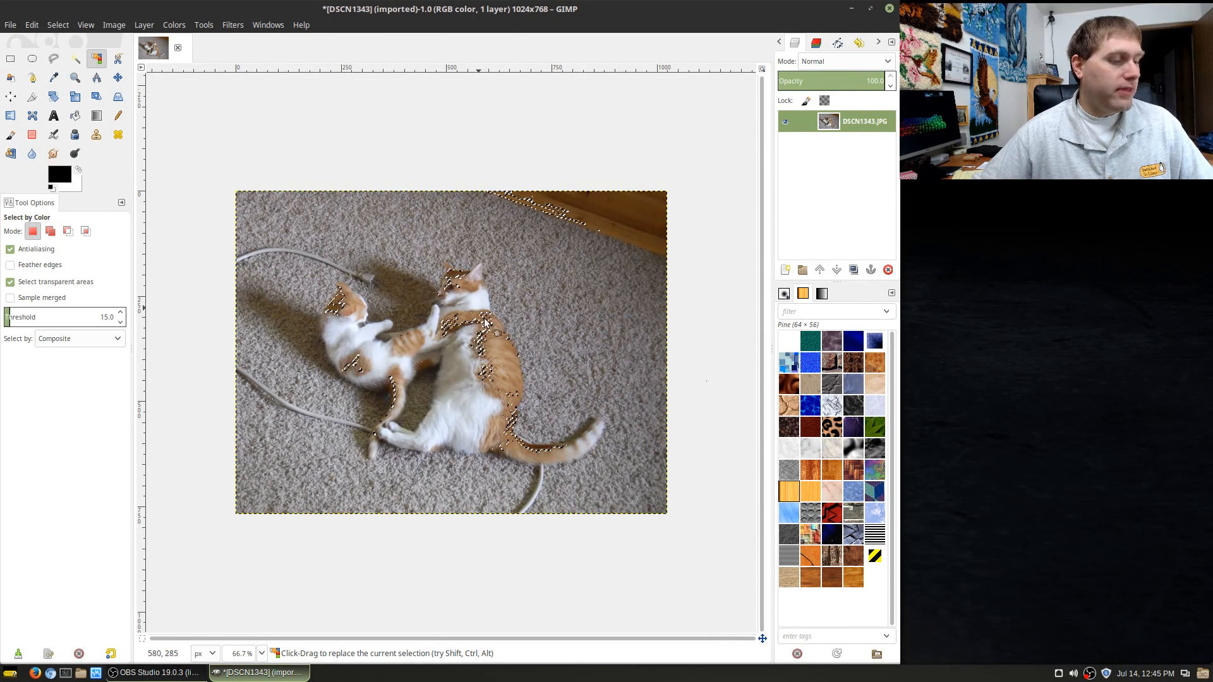
key(ctrl+z)
click(484, 297)
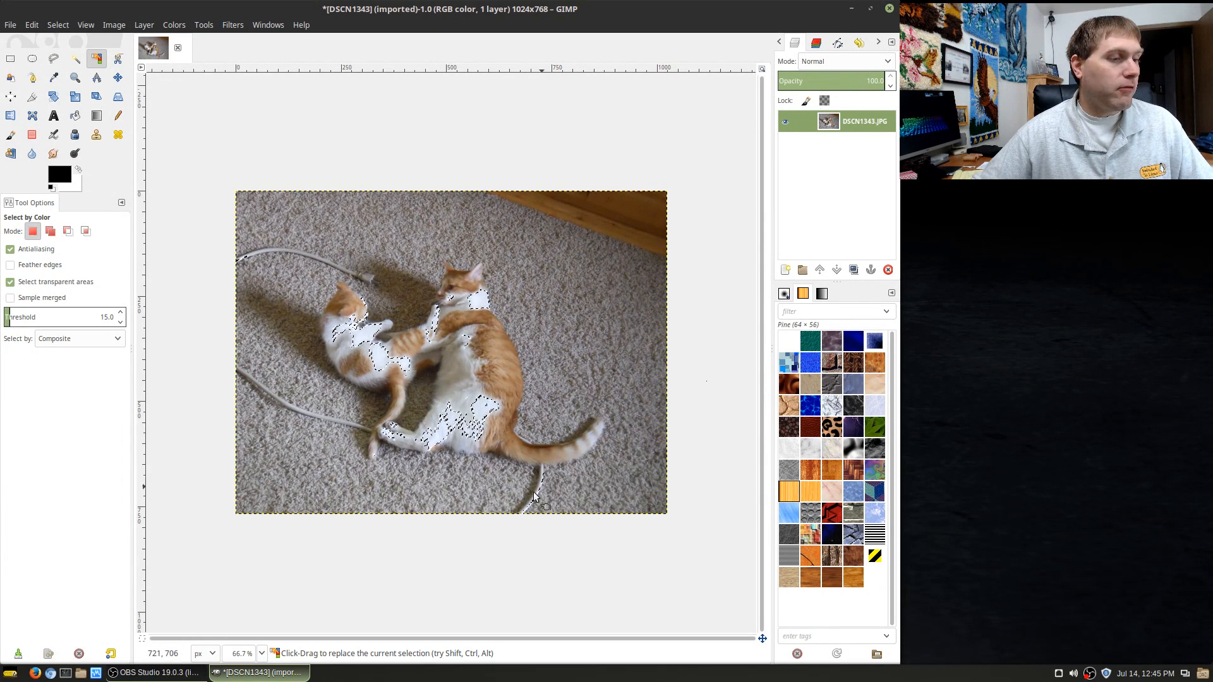
key(ctrl+shift+a)
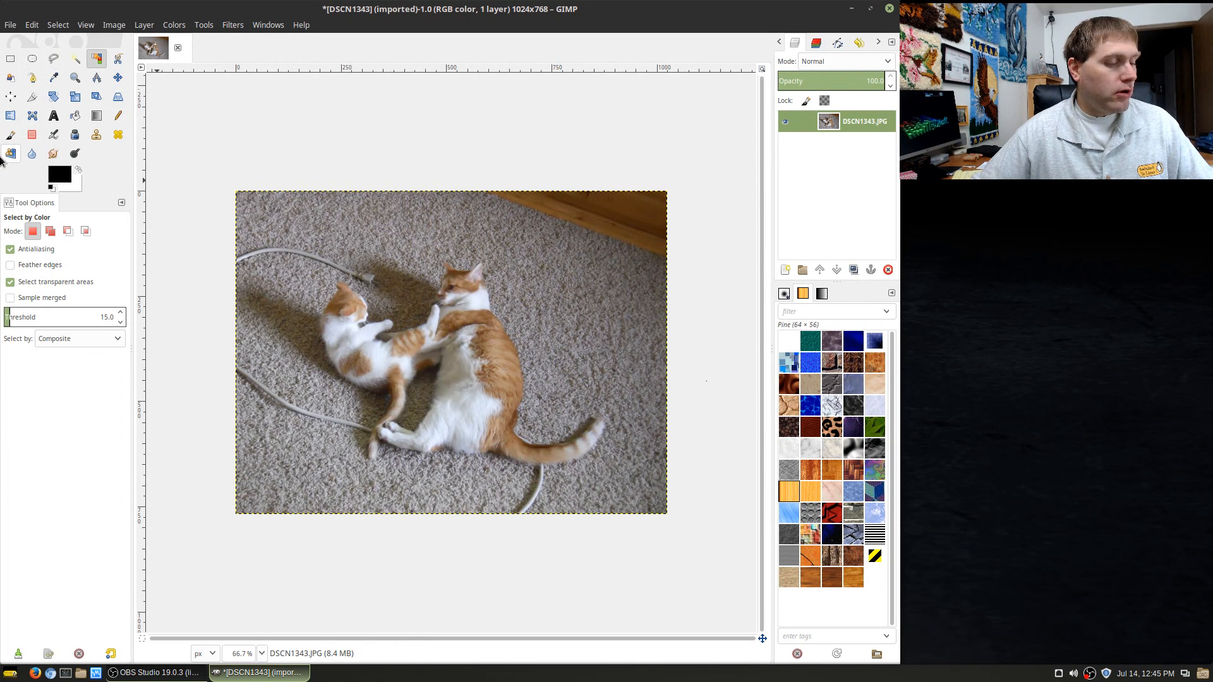
Select the entire photo and clear the selection
key(ctrl)
key(ctrl+a)
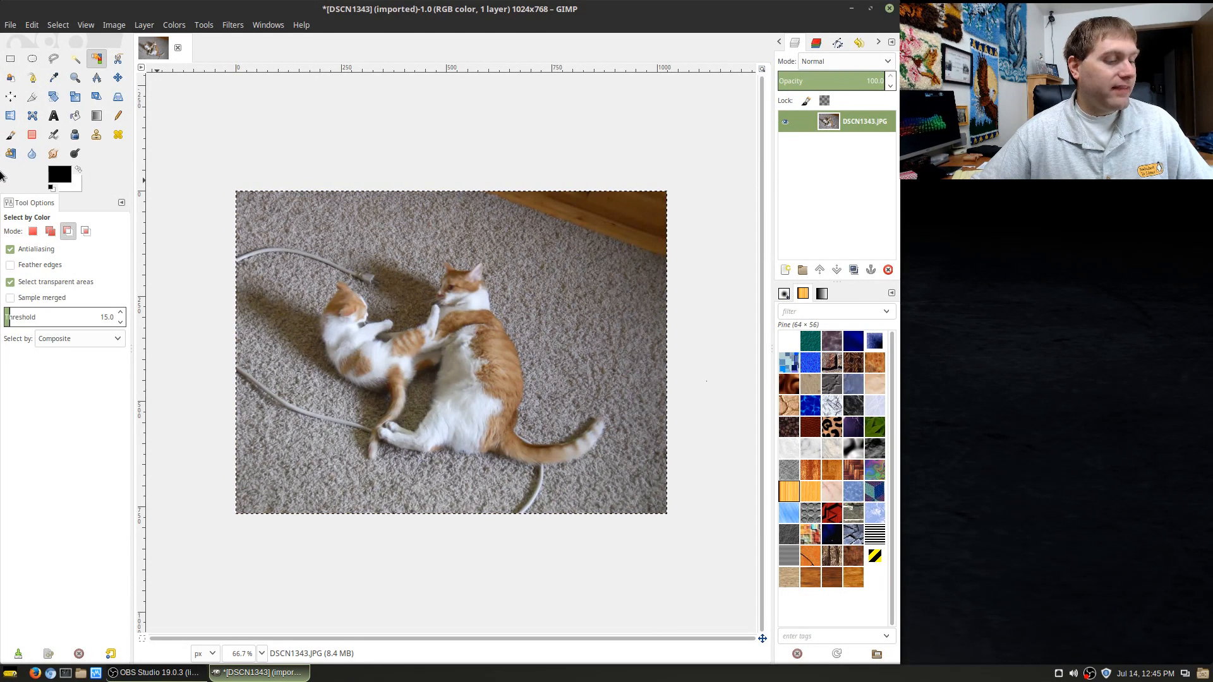
key(ctrl+shift+a)
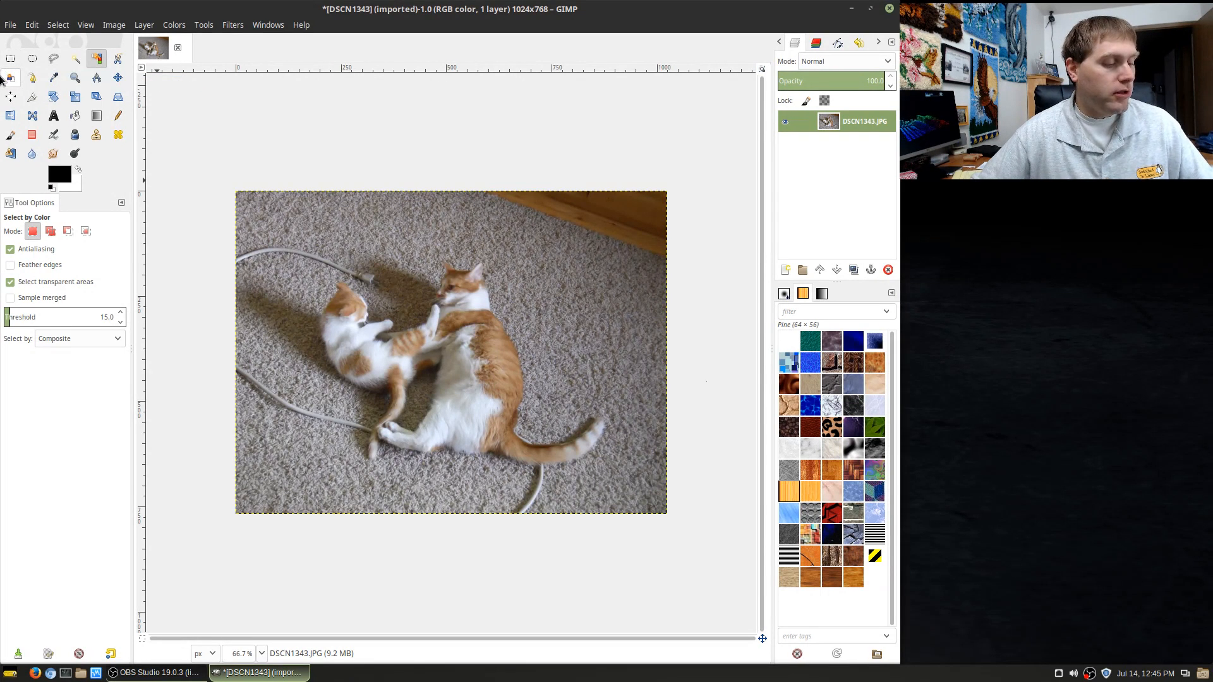
Try tracing the large cat's back from ear to tail base with Scissors points, and discard the unfinished outline
click(117, 60)
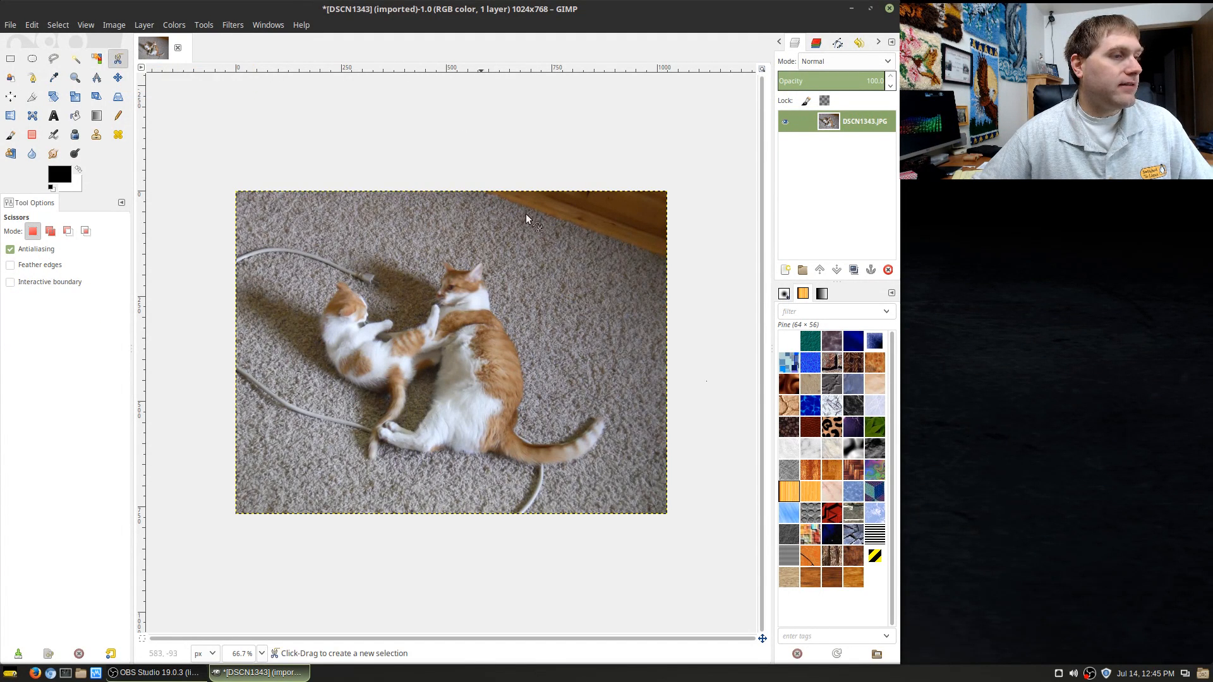
click(482, 269)
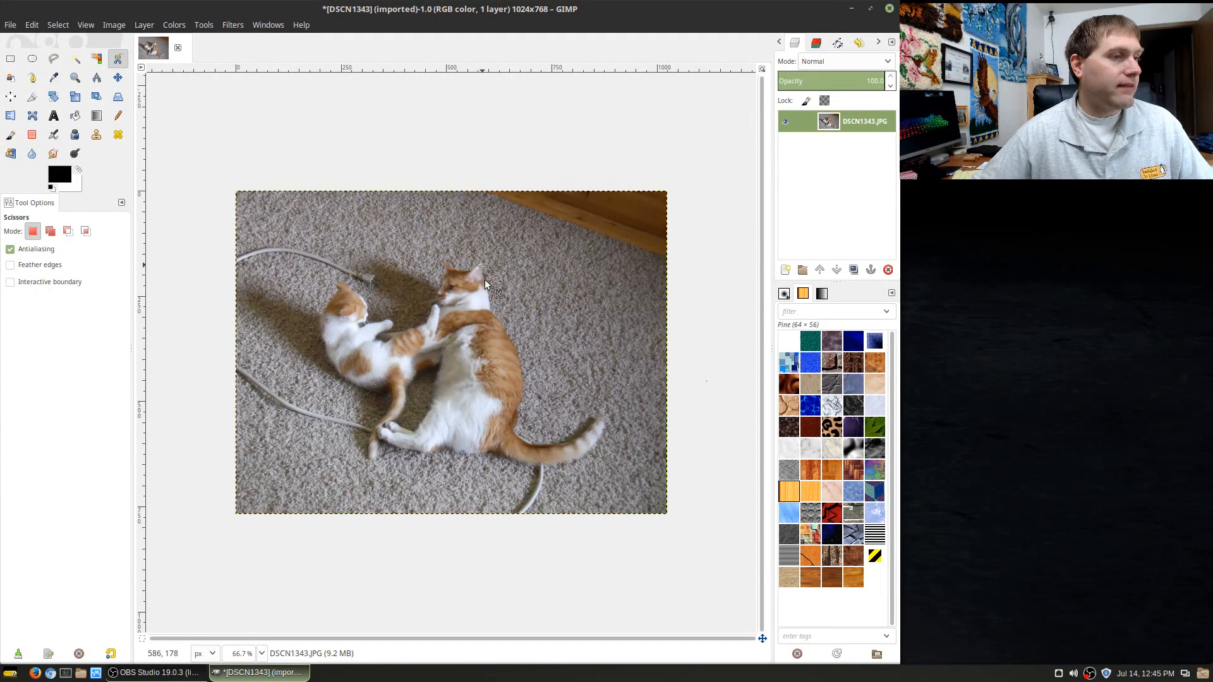
click(515, 350)
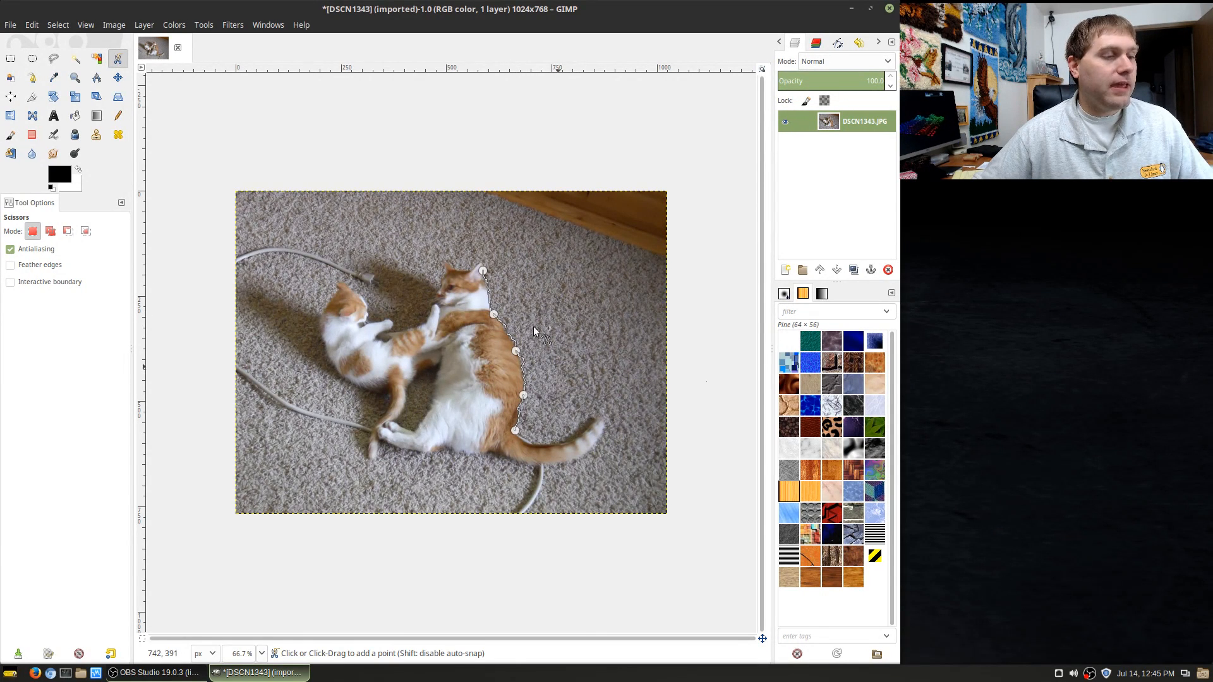
key(ctrl)
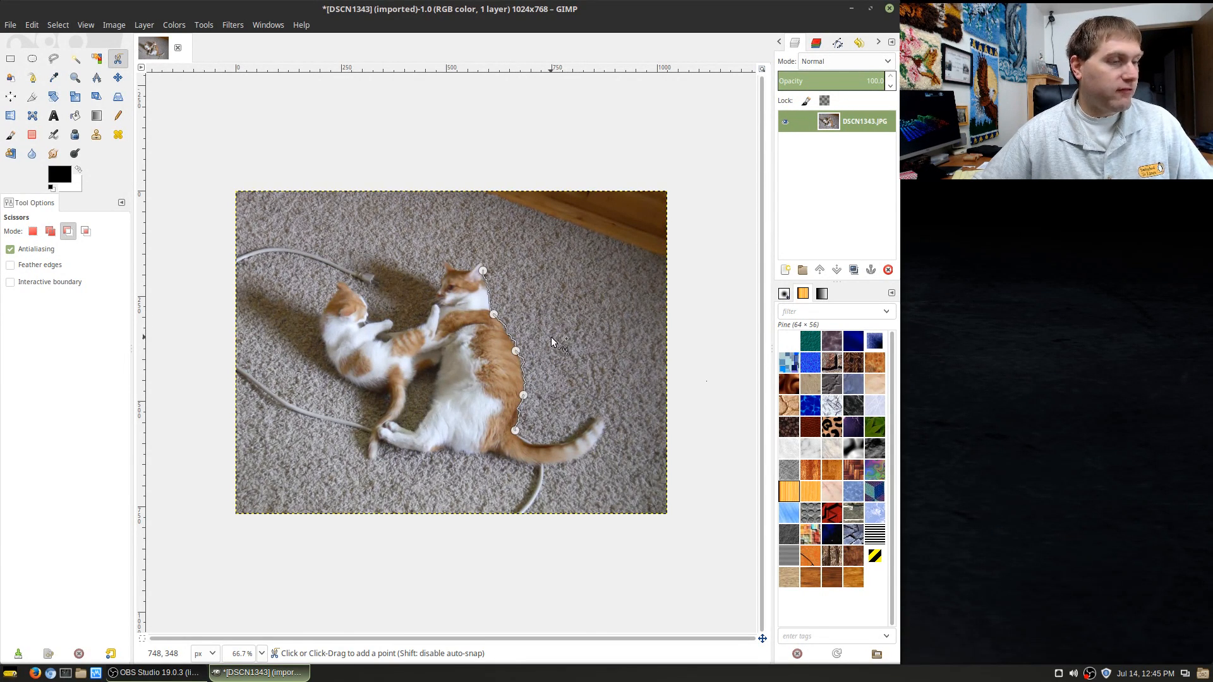
key(ctrl)
key(ctrl+shift)
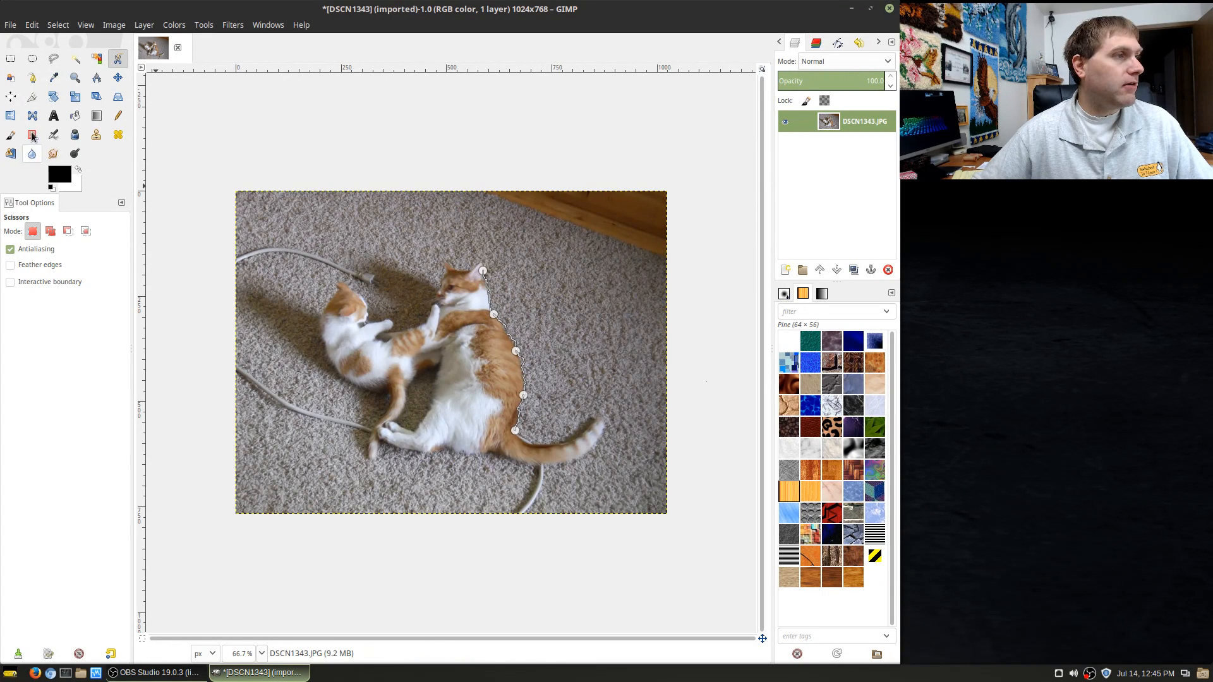
click(10, 58)
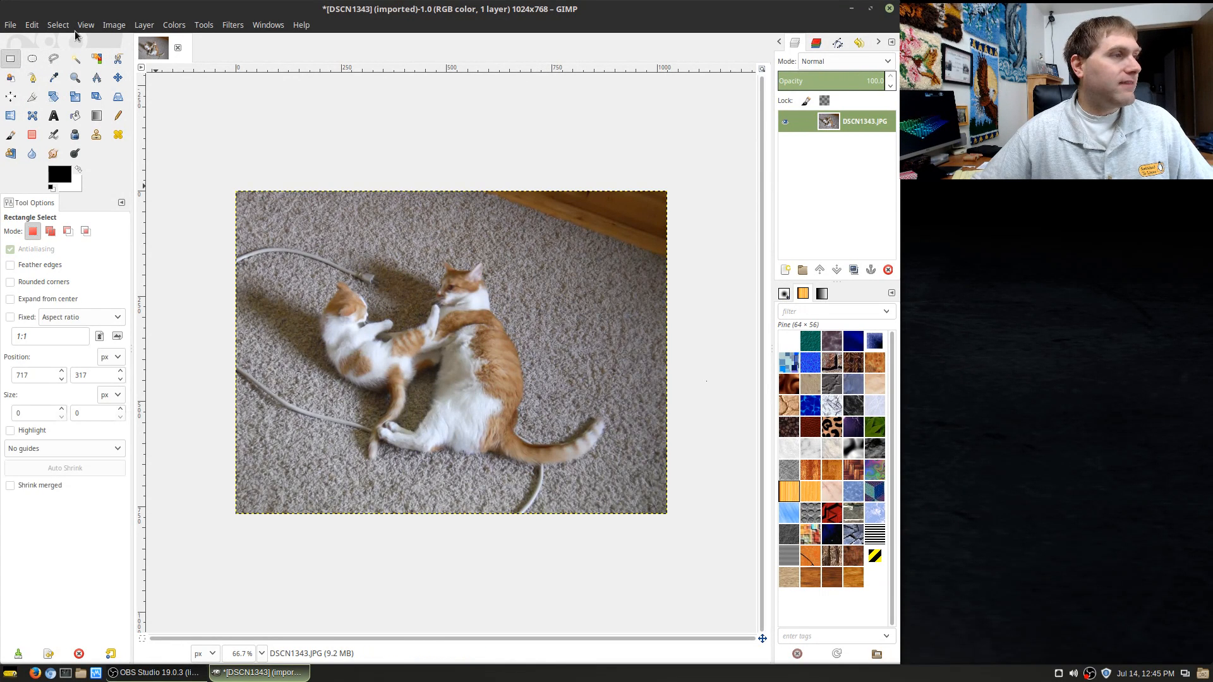
Outline the wooden trim in the photo's upper-right corner with Scissors, convert the closed outline to a selection, and deselect it
click(120, 60)
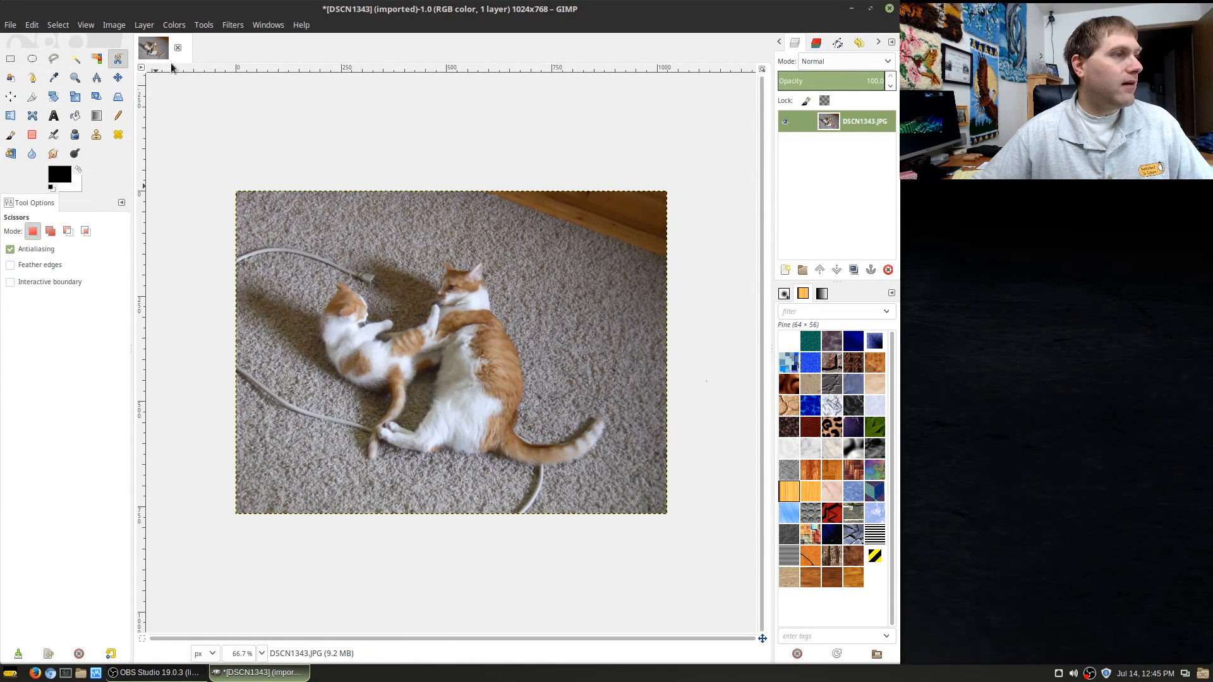
click(491, 198)
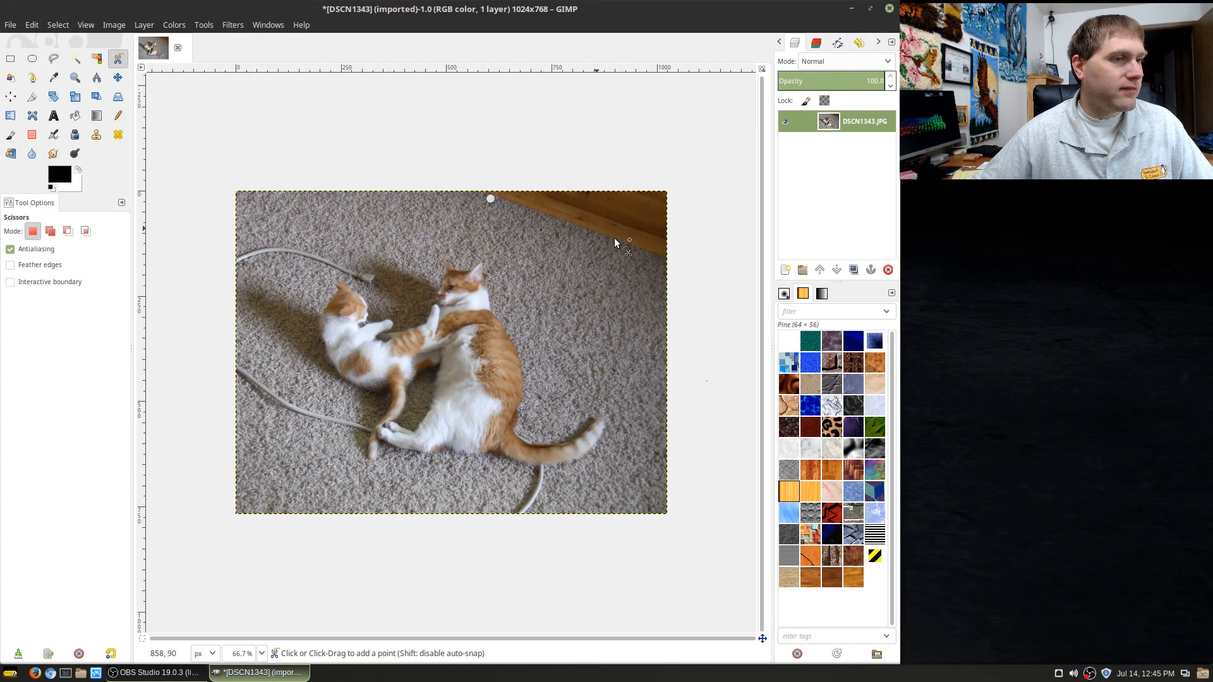
click(663, 251)
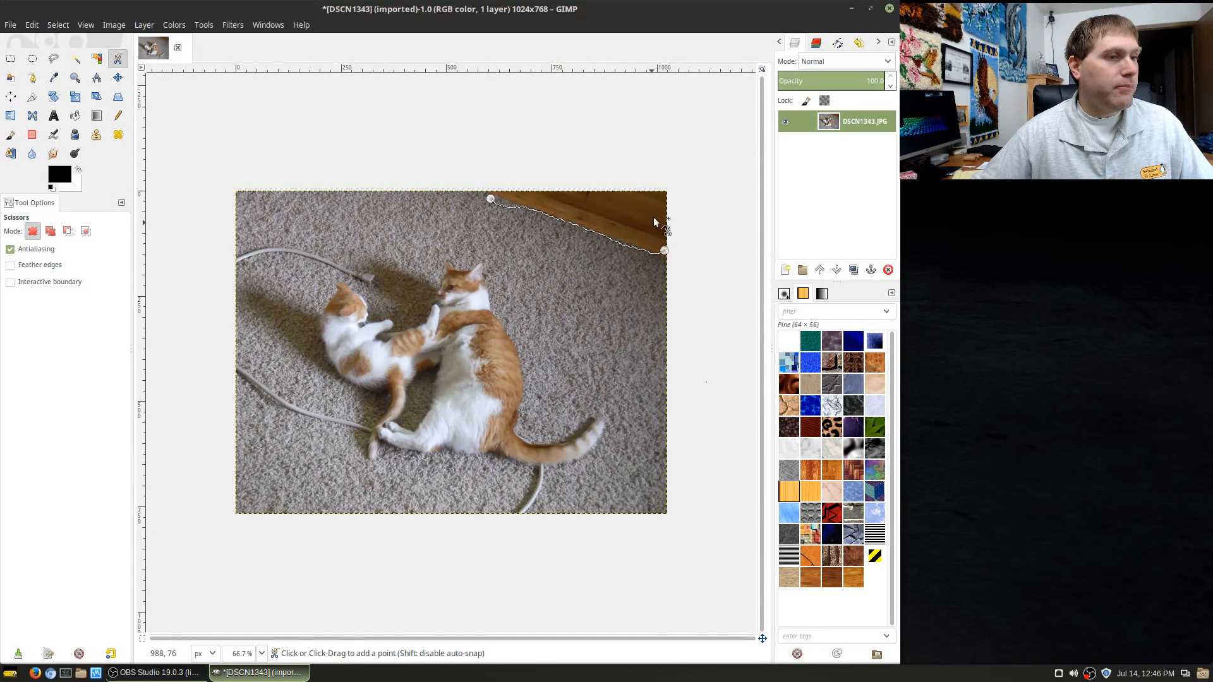
click(664, 198)
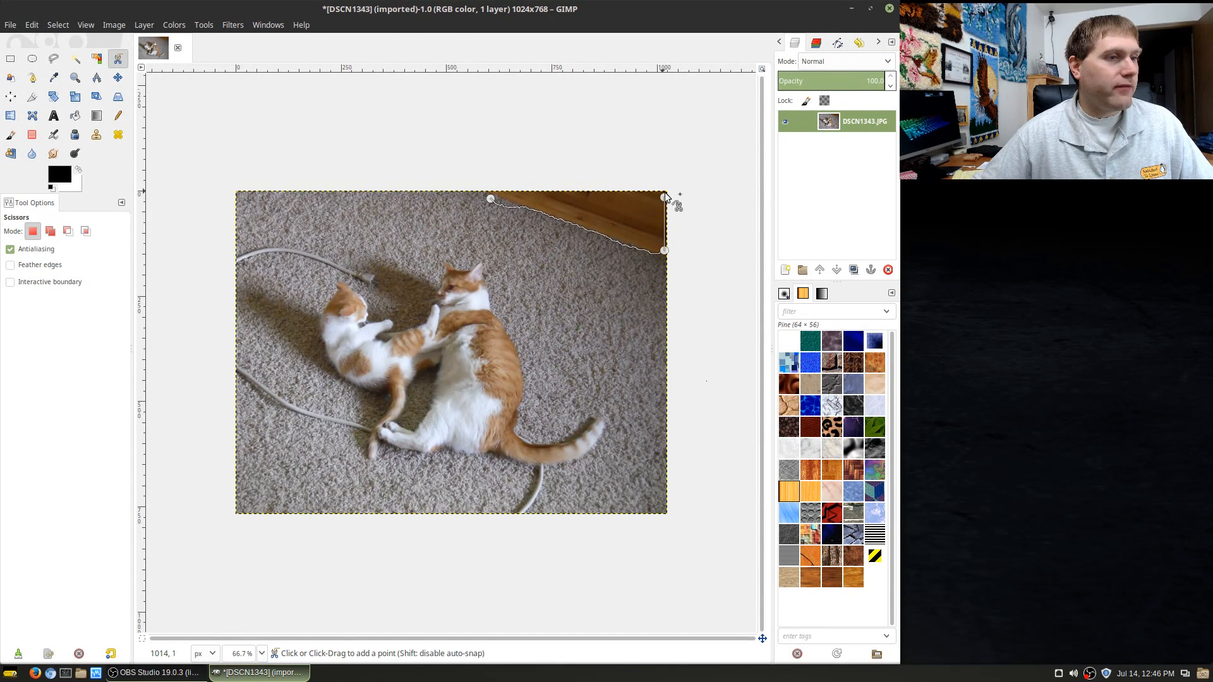
click(491, 198)
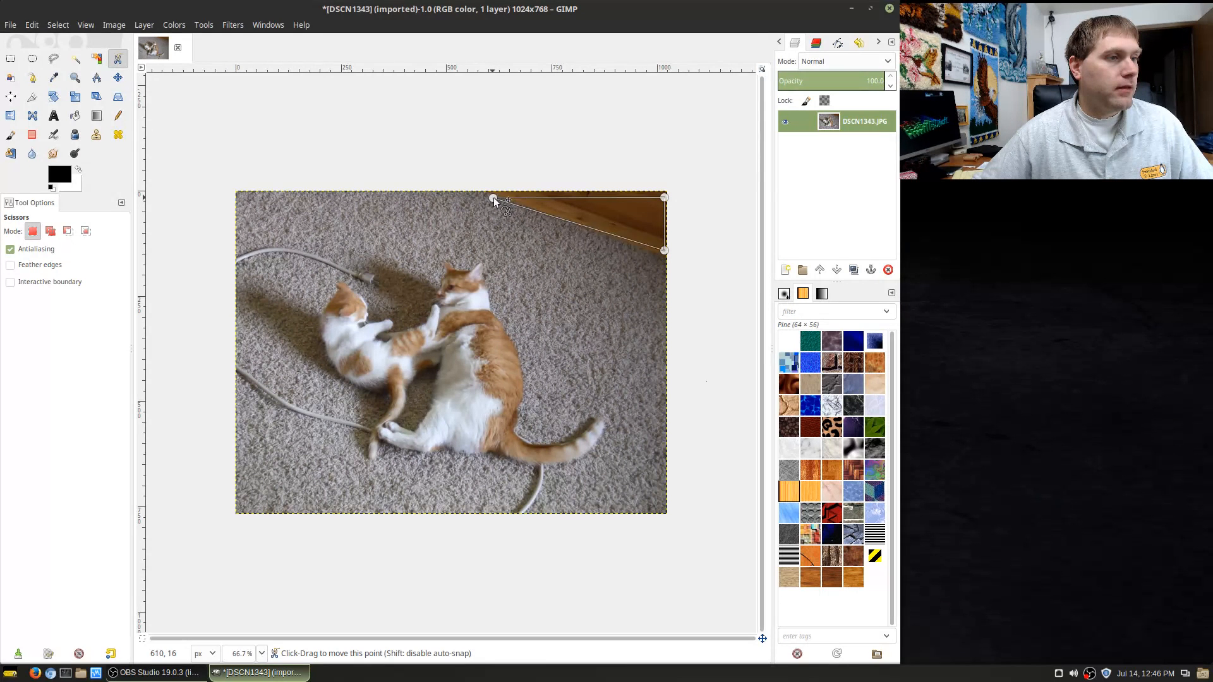
drag(494, 197, 494, 194)
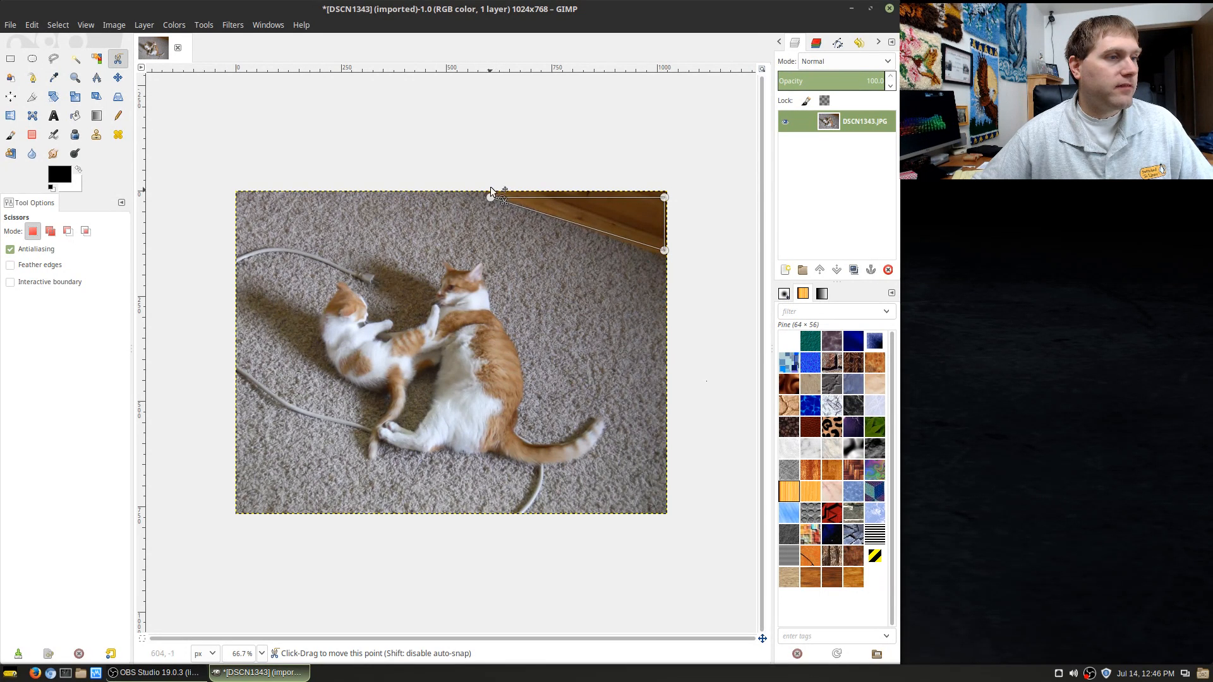
click(490, 189)
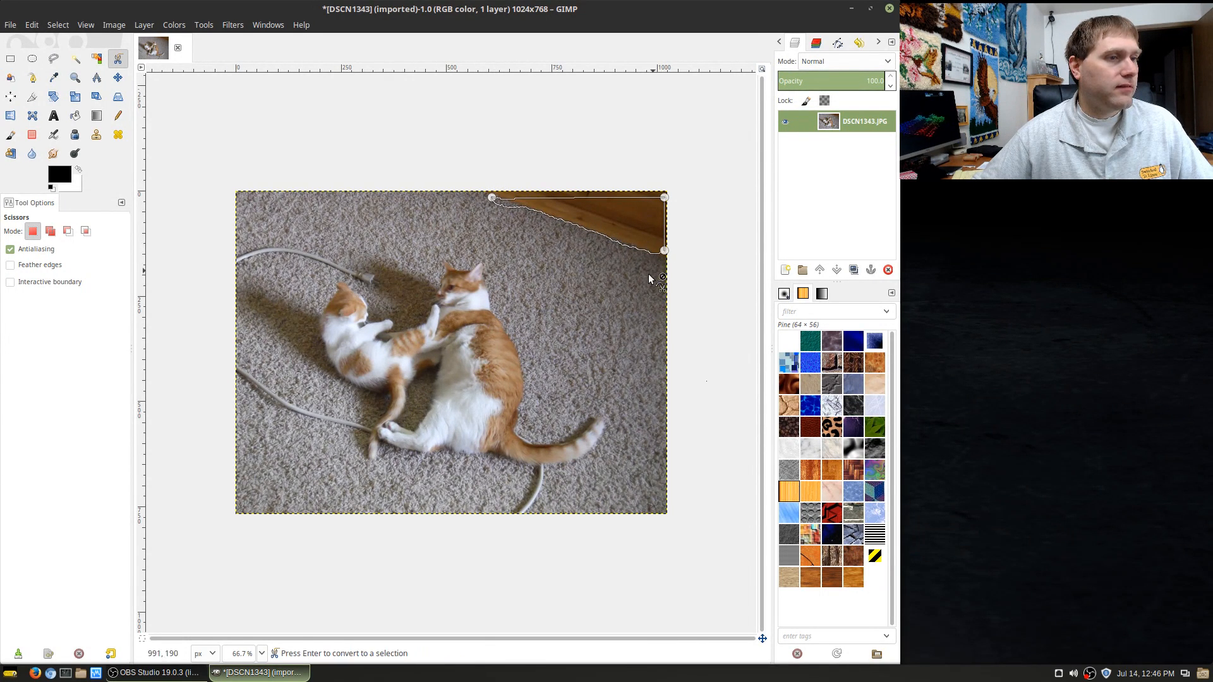
key(Return)
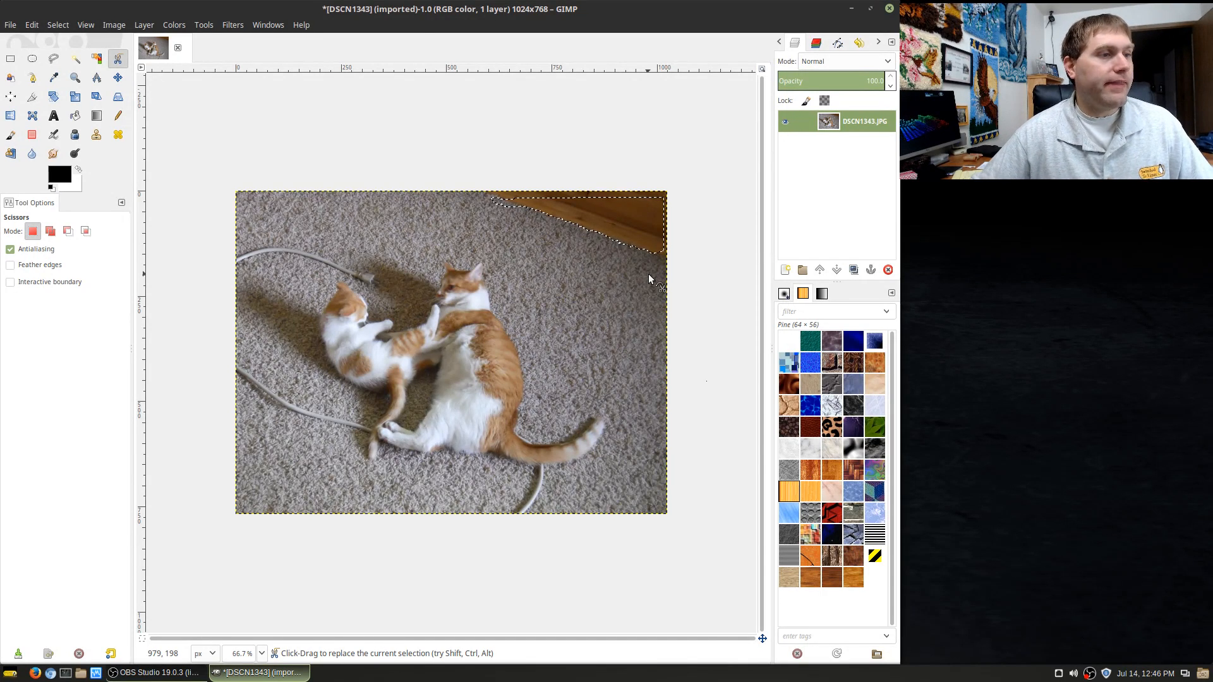
key(shift+ctrl)
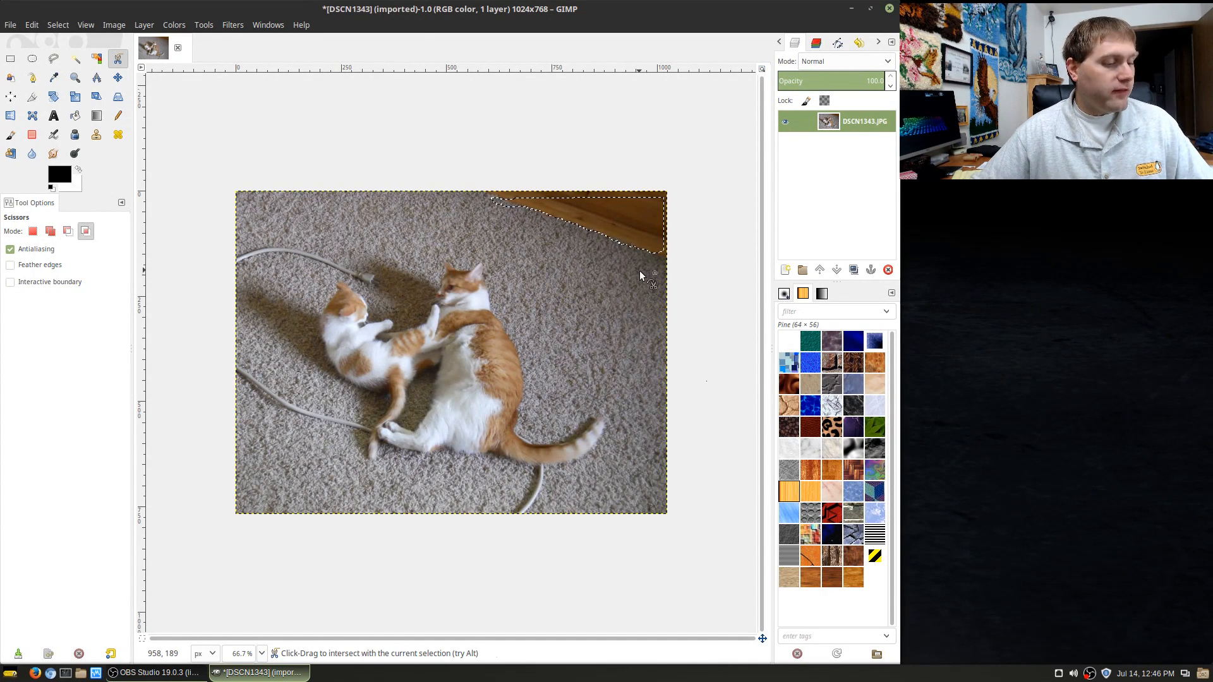
key(ctrl+shift+a)
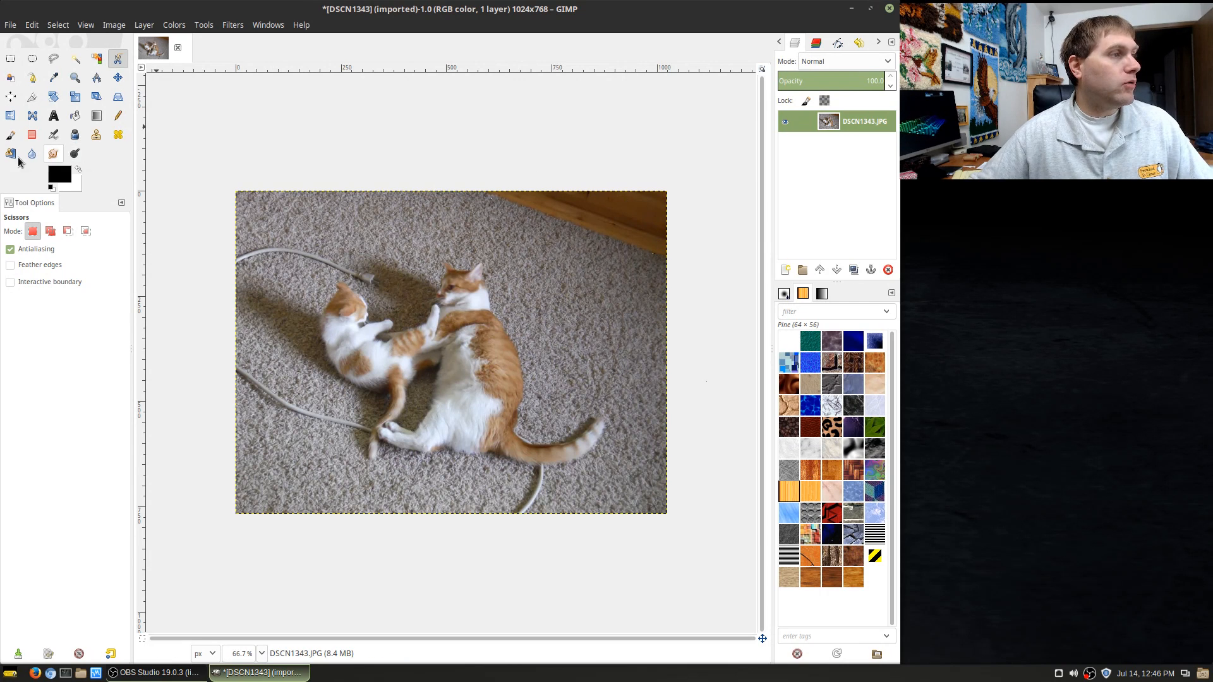
Build a combined Rectangle Select area in add mode from a 336 × 120 px, a 200 × 147 px and a third overlapping rectangle
click(10, 62)
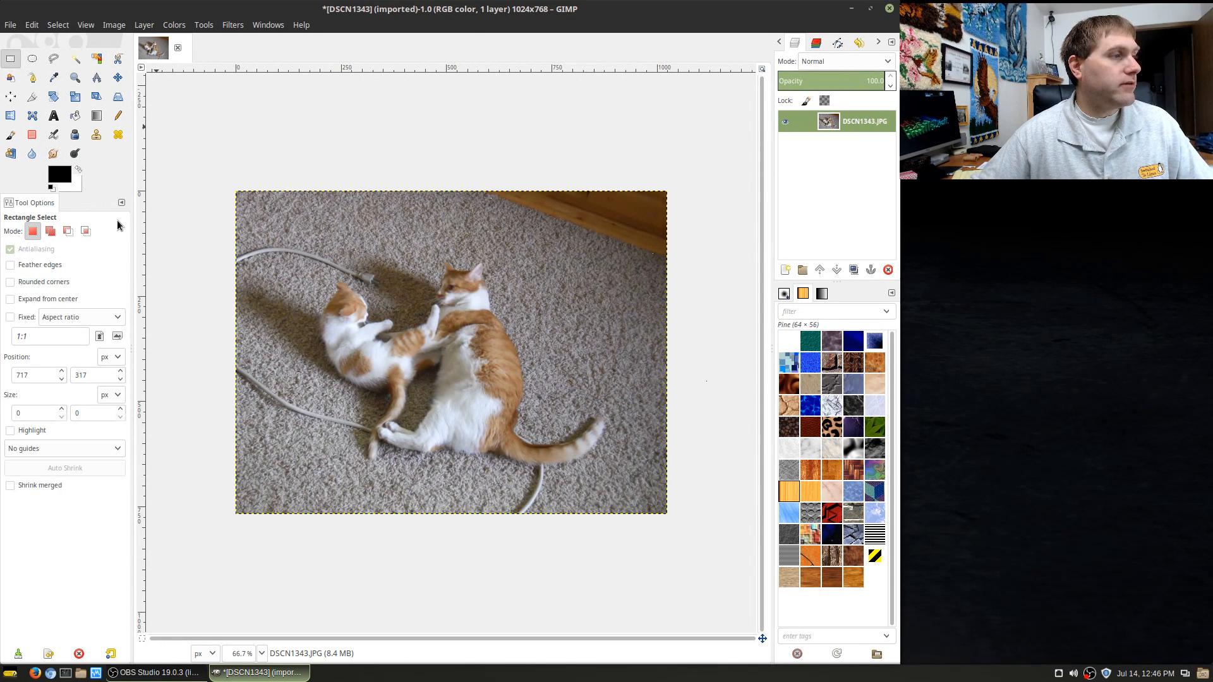
click(50, 231)
drag(321, 242, 462, 292)
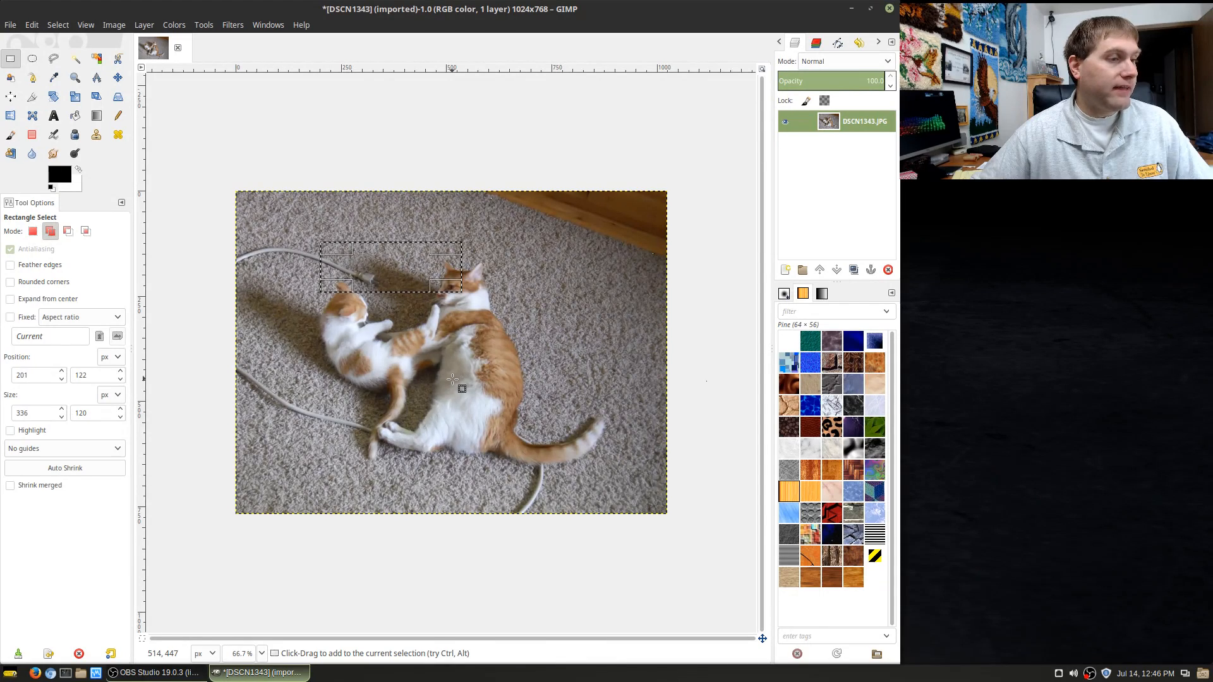
key(ctrl)
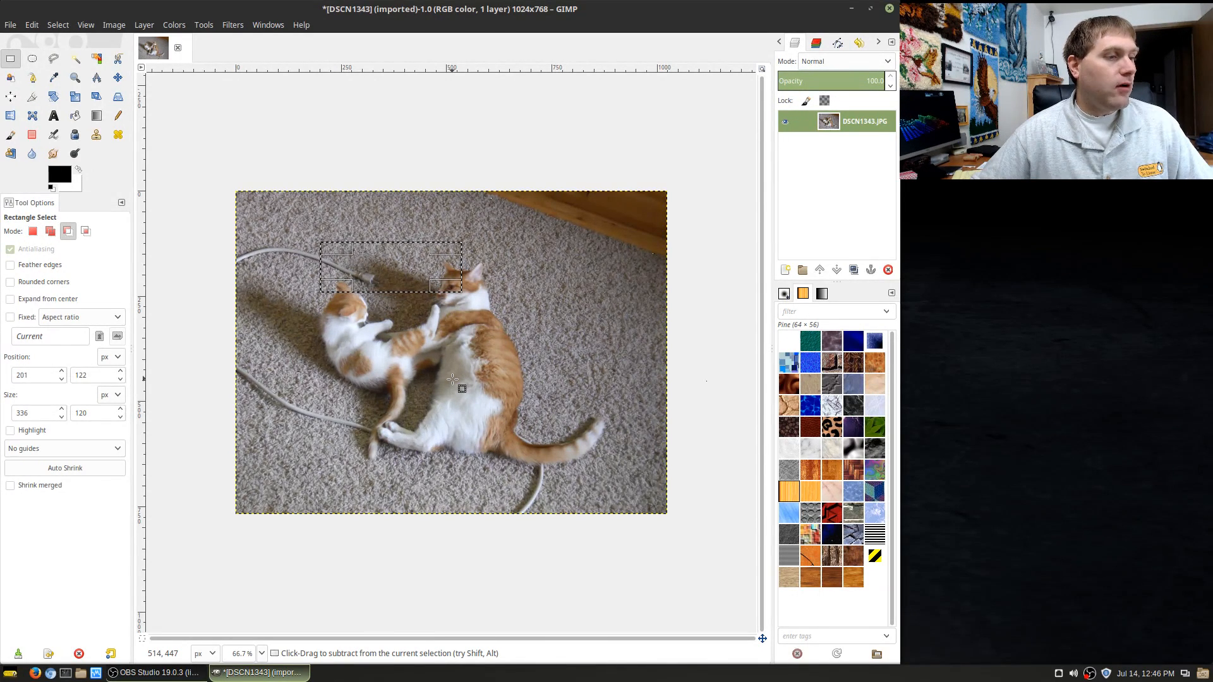
key(shift)
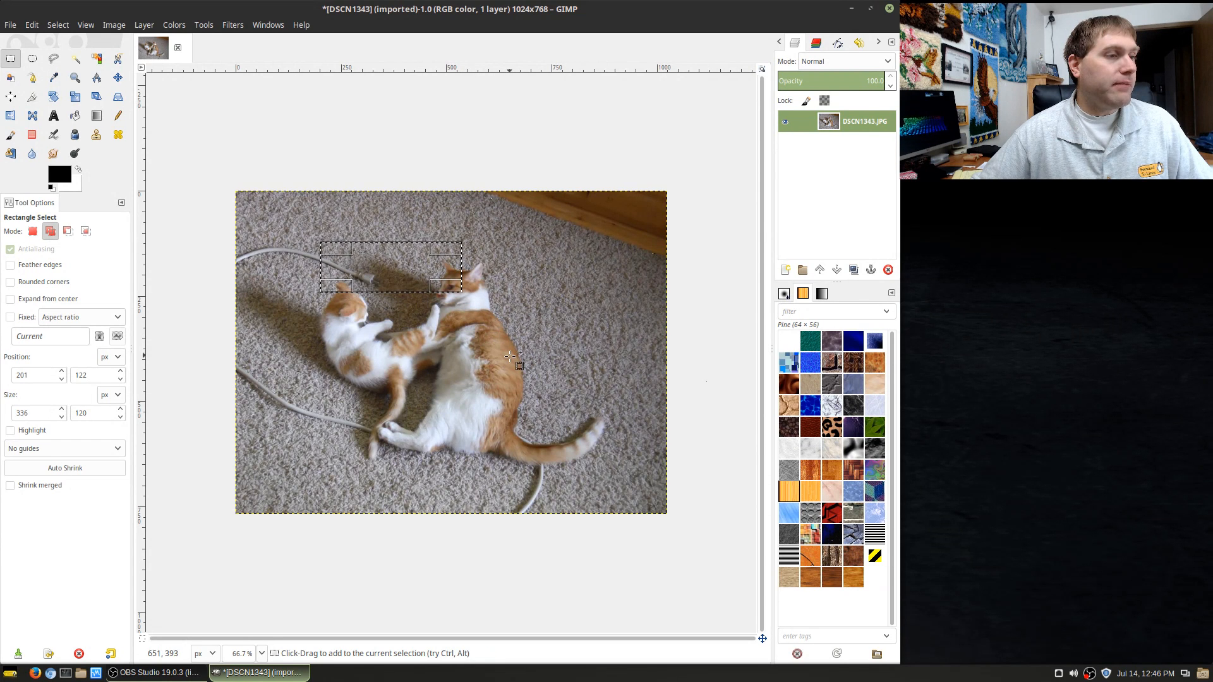
drag(476, 343, 560, 403)
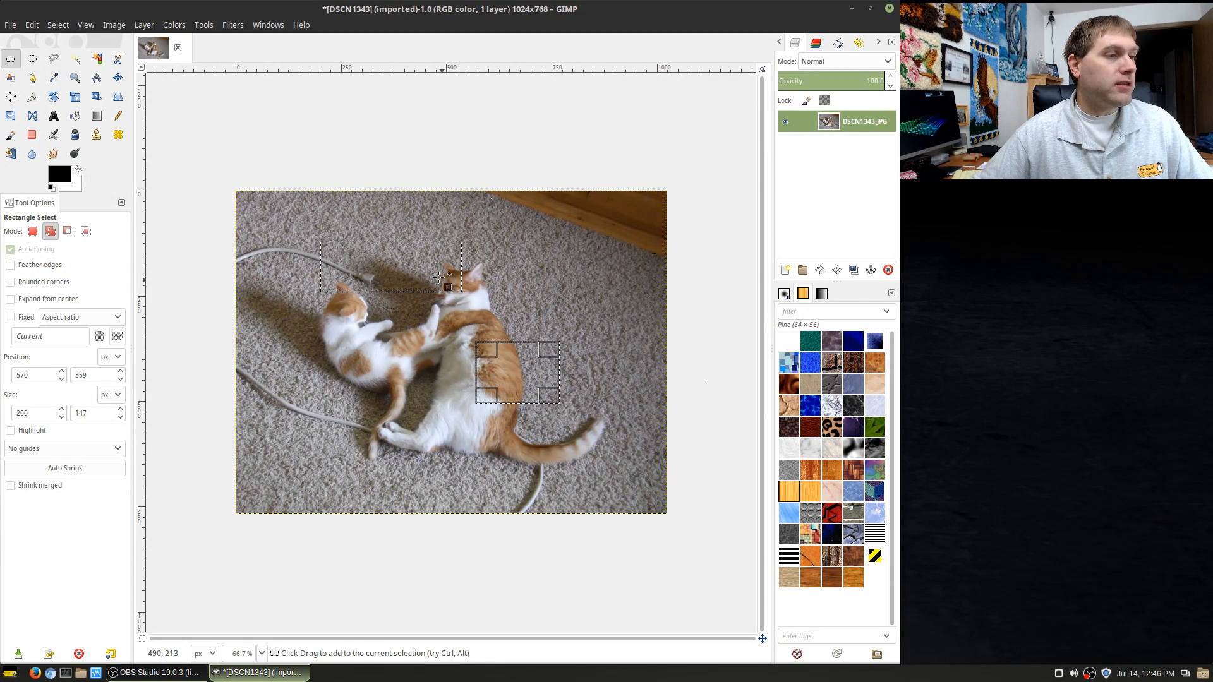
drag(439, 278, 579, 379)
Subtract two rectangles from the selection's outer edge beside the large cat's back, the last one about 47 × 115 px
key(ctrl)
drag(560, 444, 542, 368)
drag(525, 424, 544, 376)
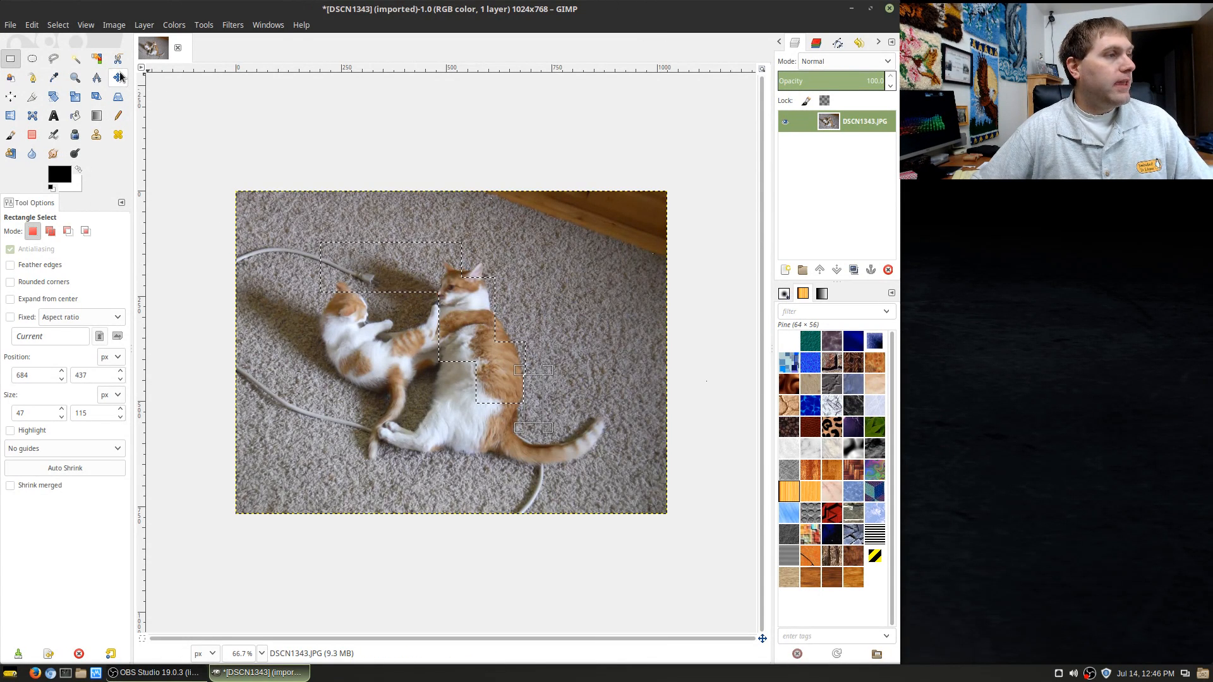
Intersect the selection with a rectangle of about 260 × 177 px over the large cat's back, and undo it
click(87, 233)
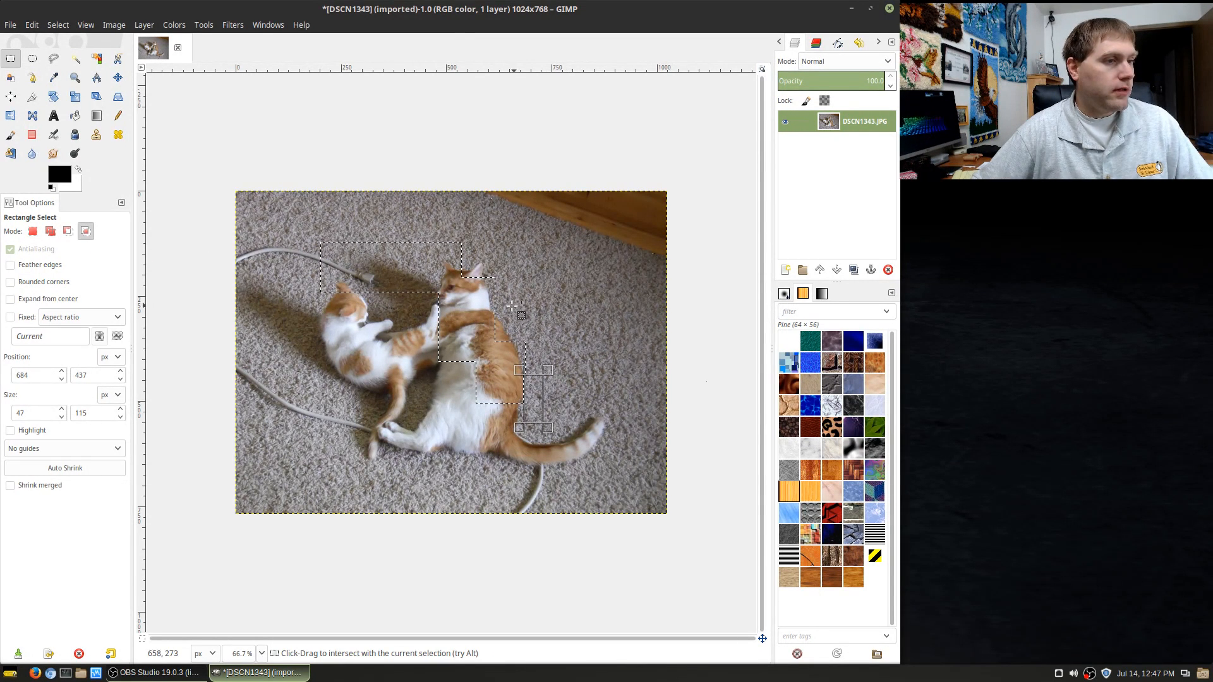
drag(462, 312, 570, 386)
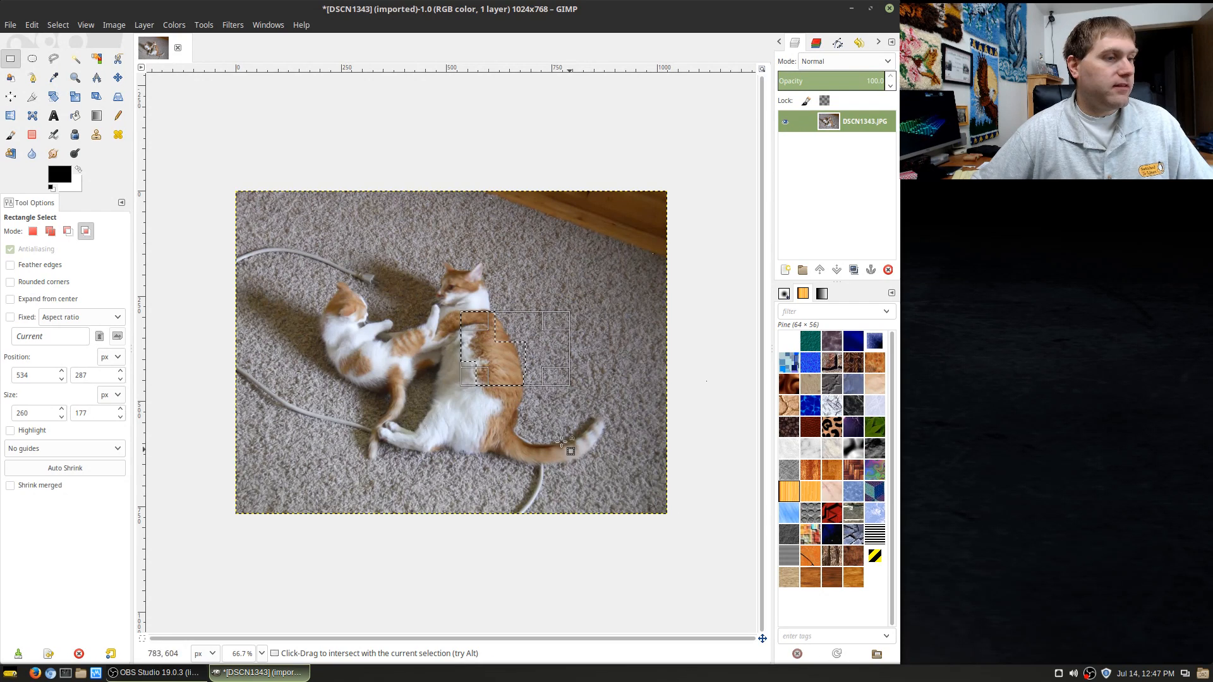
key(ctrl)
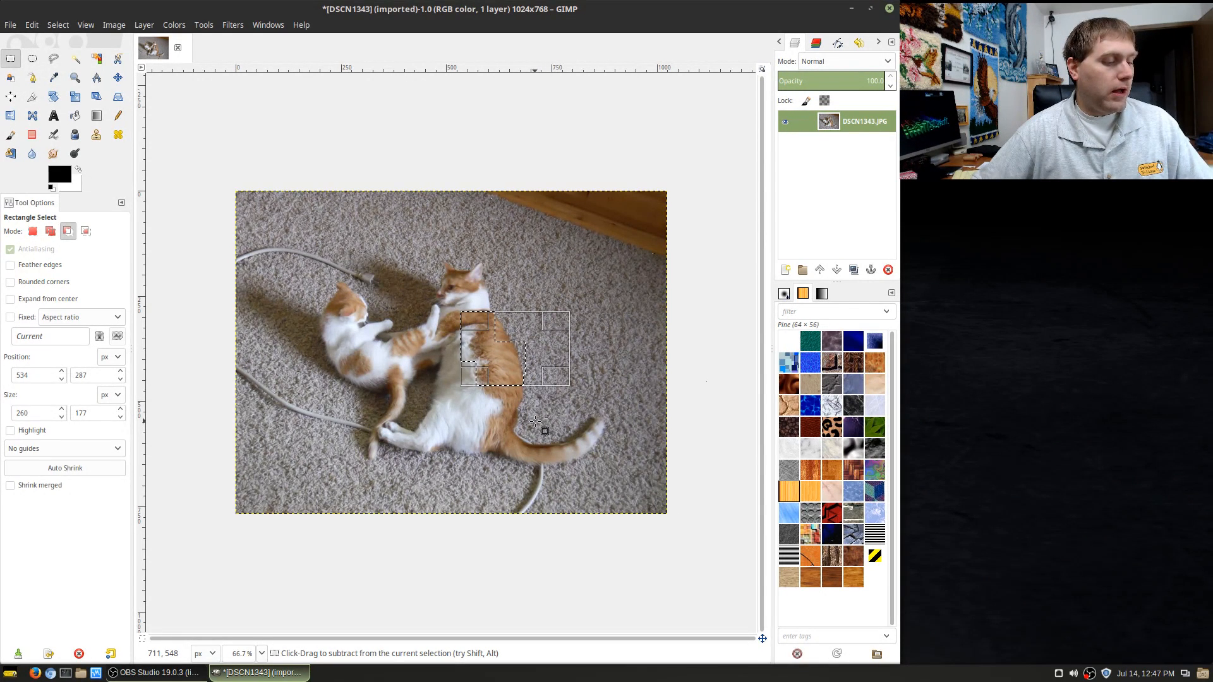
key(ctrl+z)
Intersect the selection with a rectangle of about 352 × 467 px spanning both cats, starting at 308, 81
key(ctrl+shift)
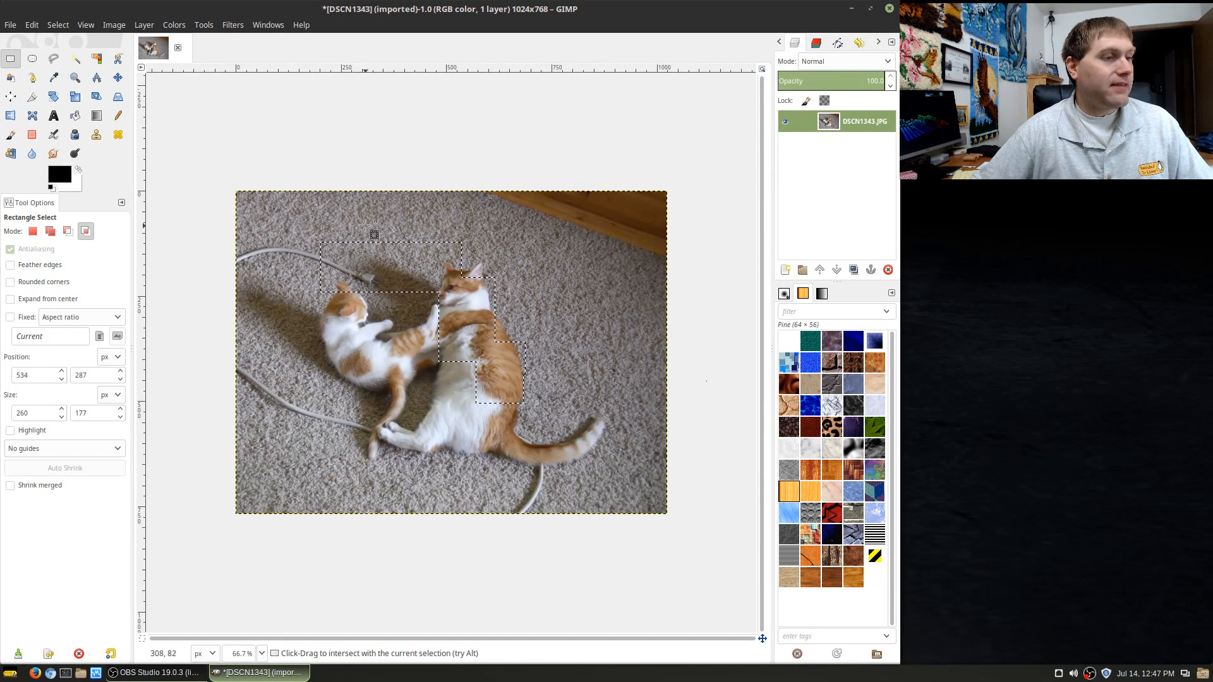
drag(365, 225, 514, 420)
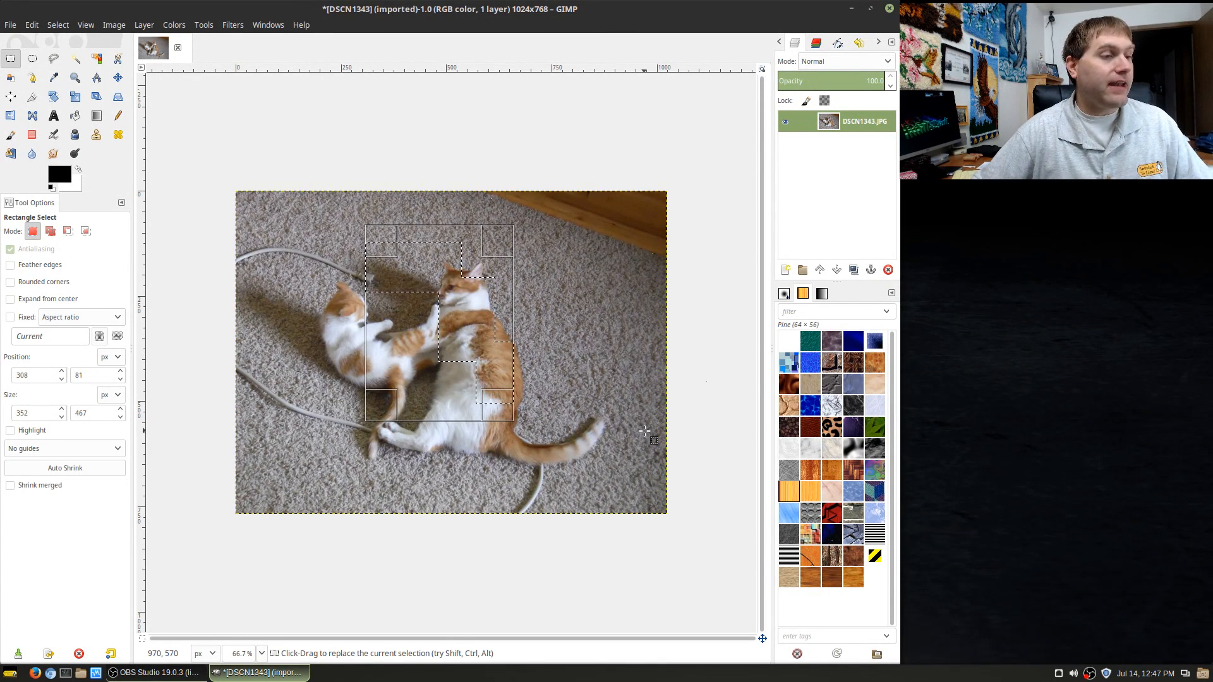
Clear the current selection and start a Foreground Select outline from the large cat's ear down its back and around its tail
key(ctrl)
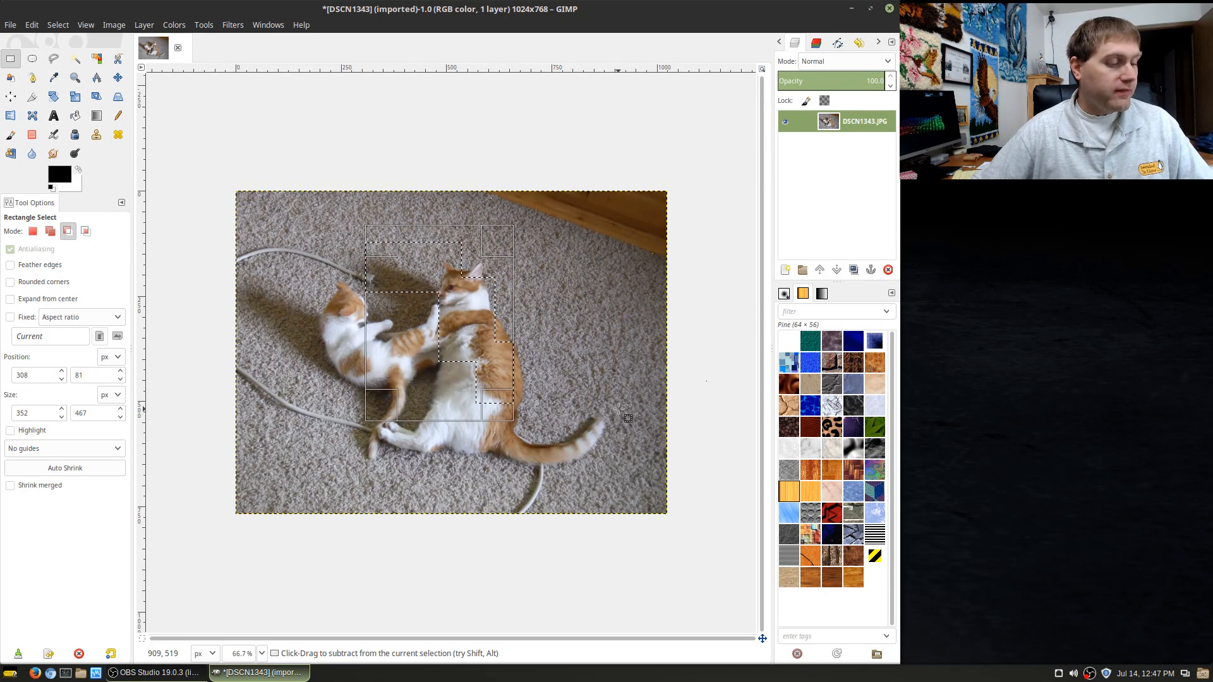
click(621, 410)
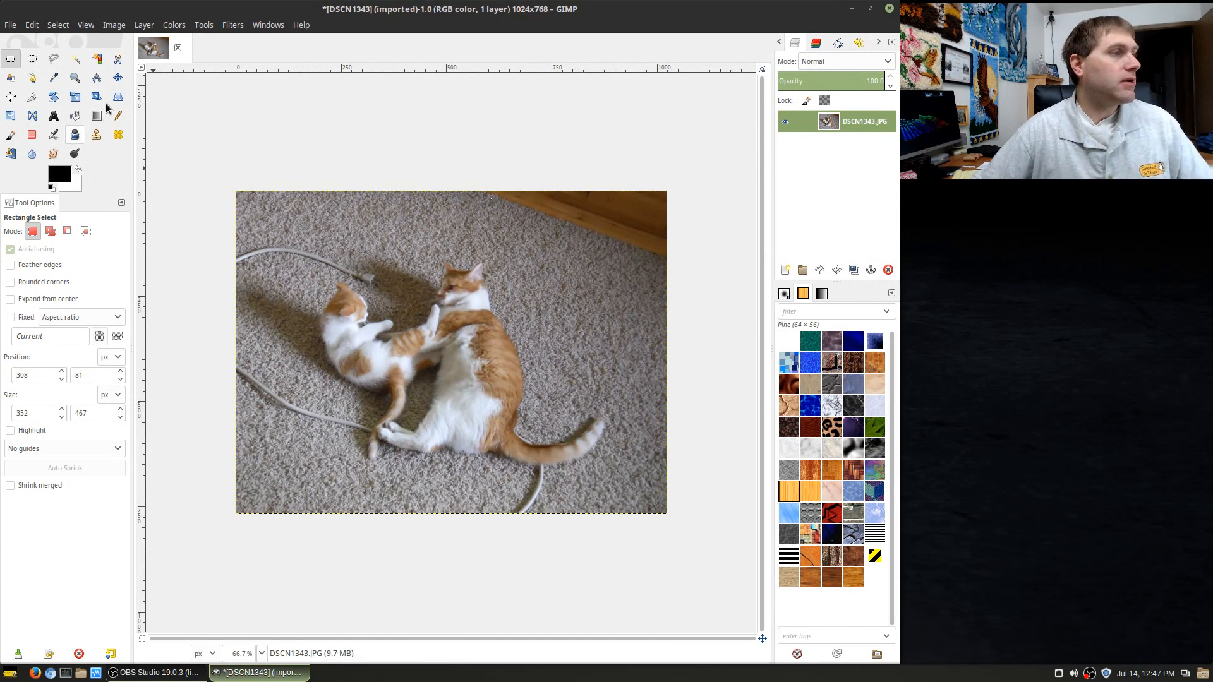
click(10, 77)
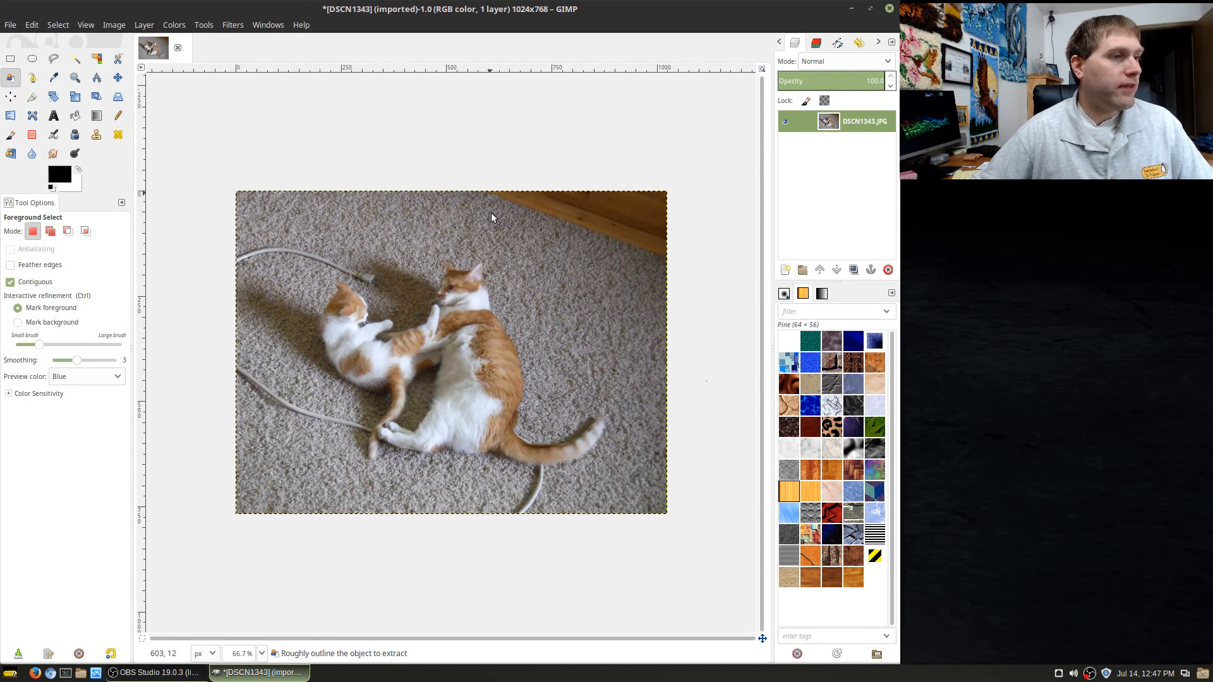
click(483, 260)
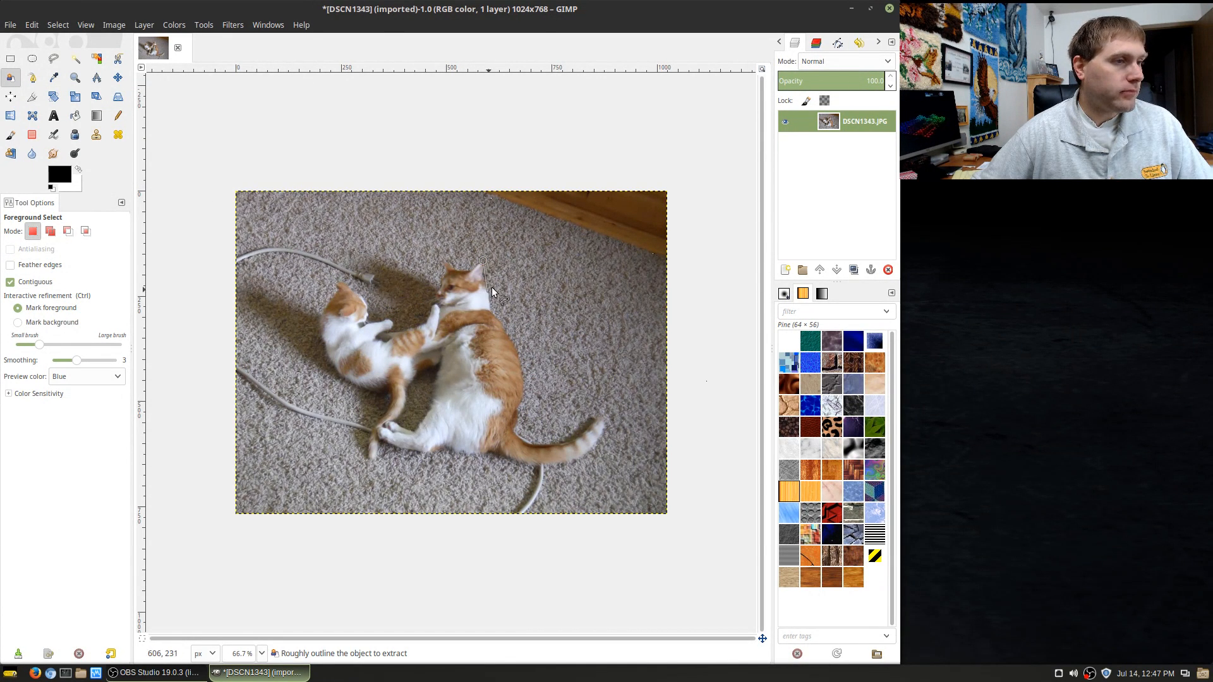
drag(491, 311, 520, 355)
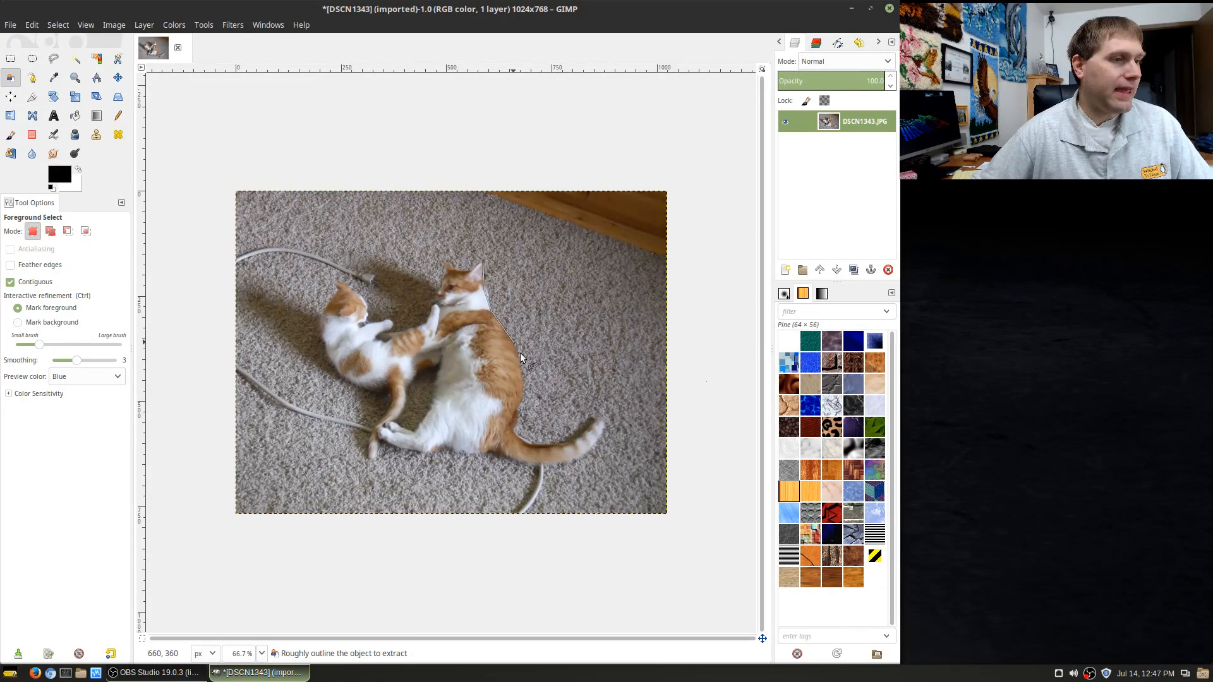
click(605, 414)
click(534, 468)
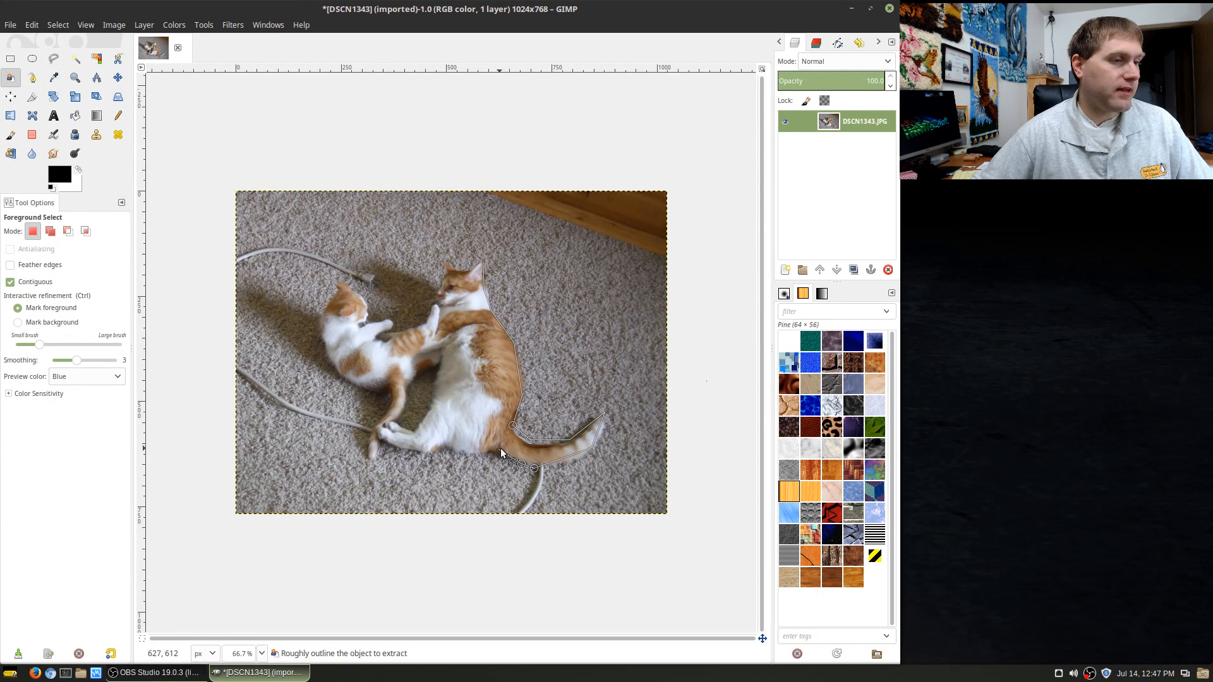
Continue the Foreground Select outline along the large cat's underside, around its hind paws and up between the two cats to its chin
click(501, 449)
click(446, 447)
click(421, 454)
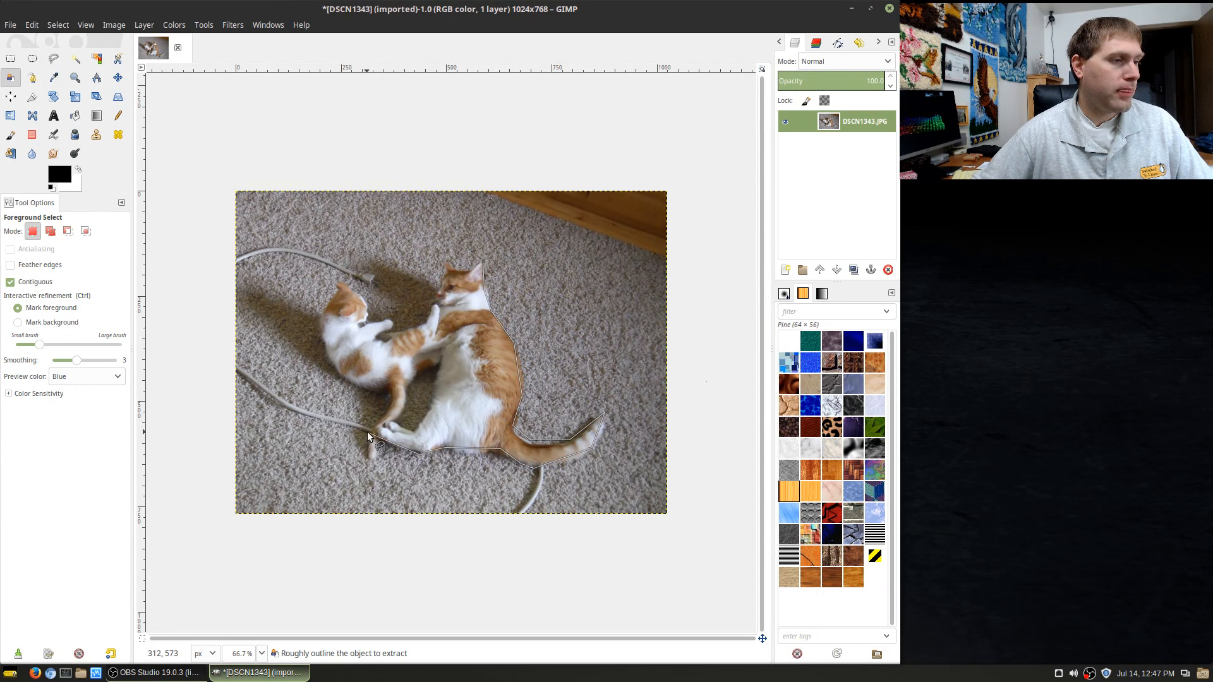
click(367, 432)
click(411, 428)
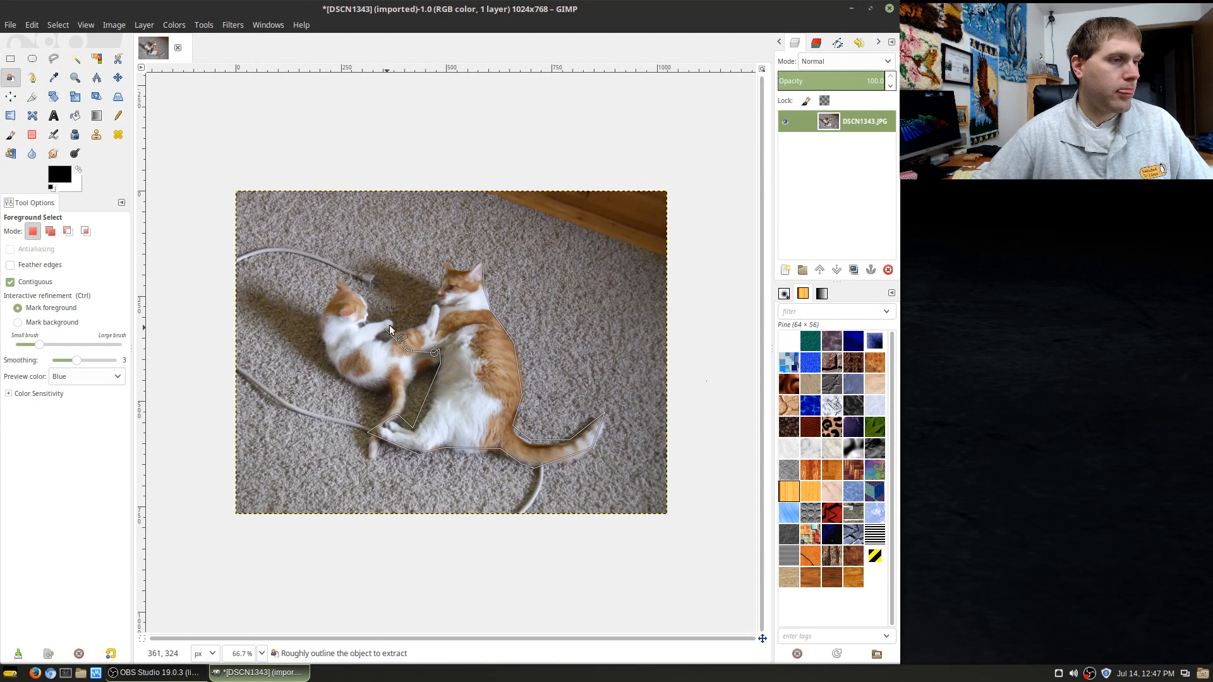
click(426, 322)
click(440, 295)
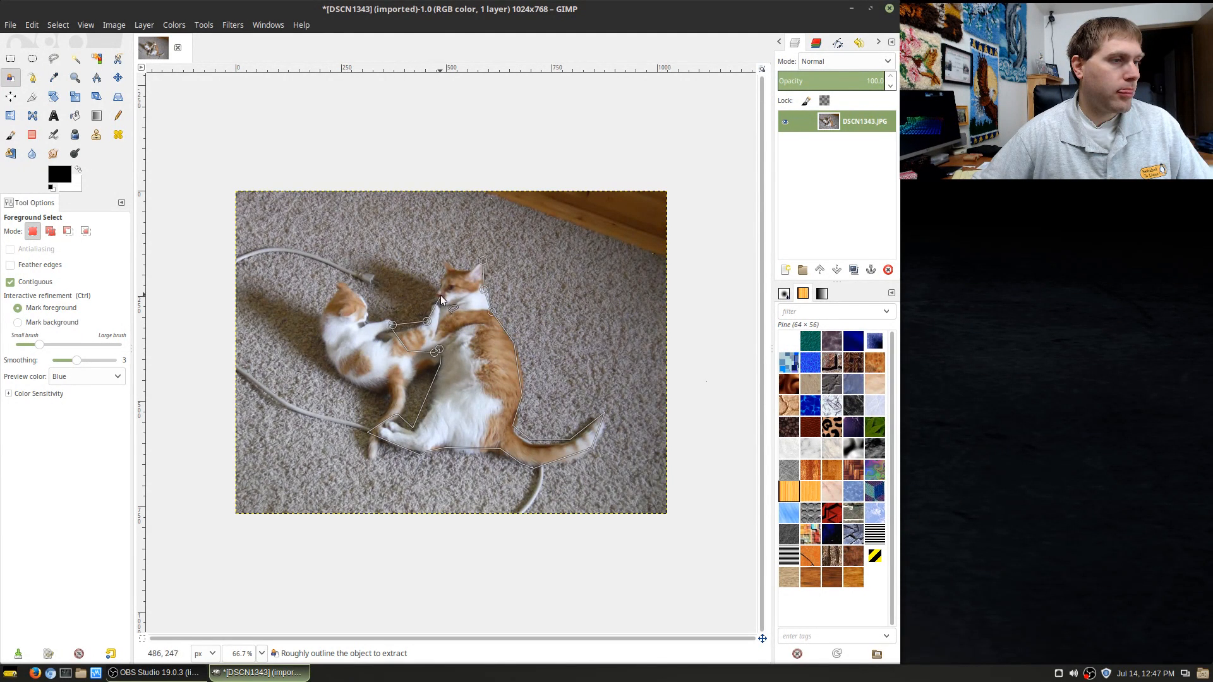
Close the outline around the large cat's head, convert it into a selection, and deselect it
click(446, 257)
click(458, 264)
click(471, 267)
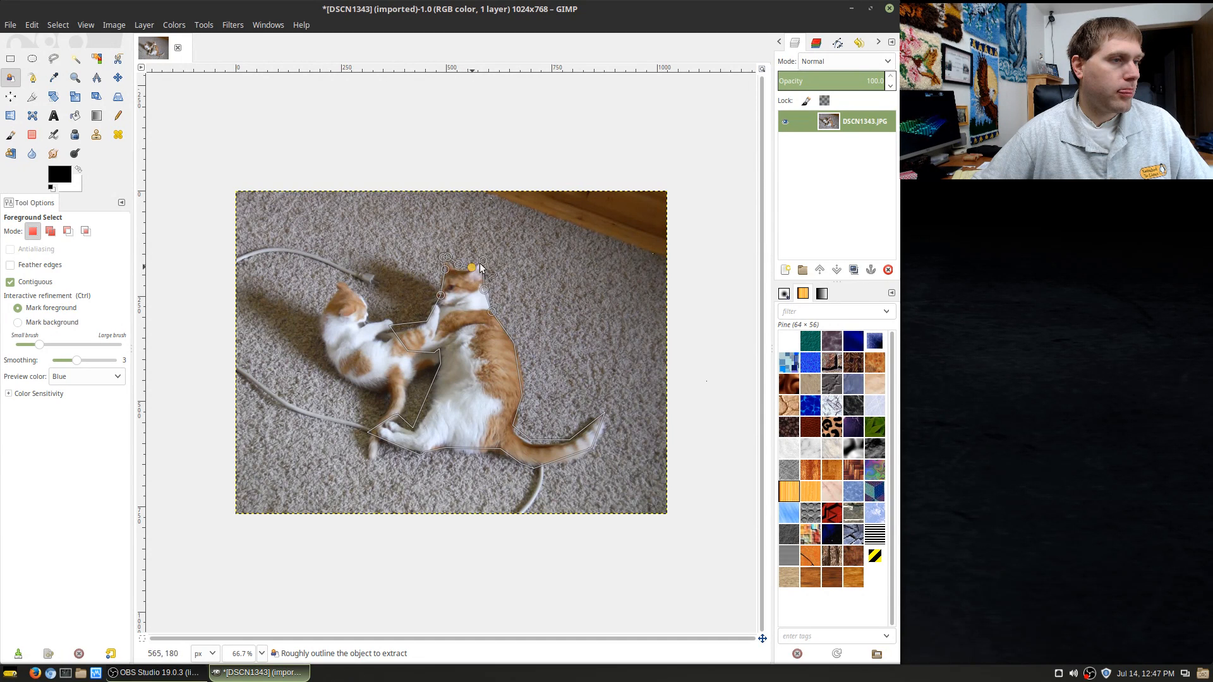
click(484, 259)
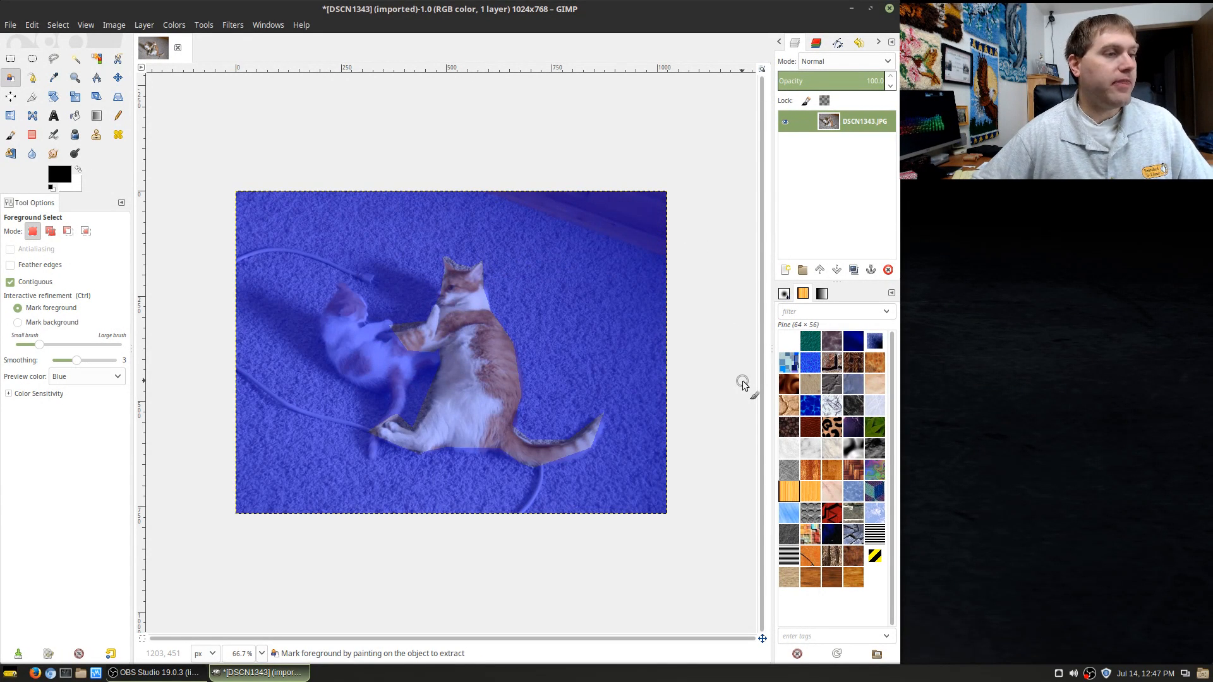
key(Return)
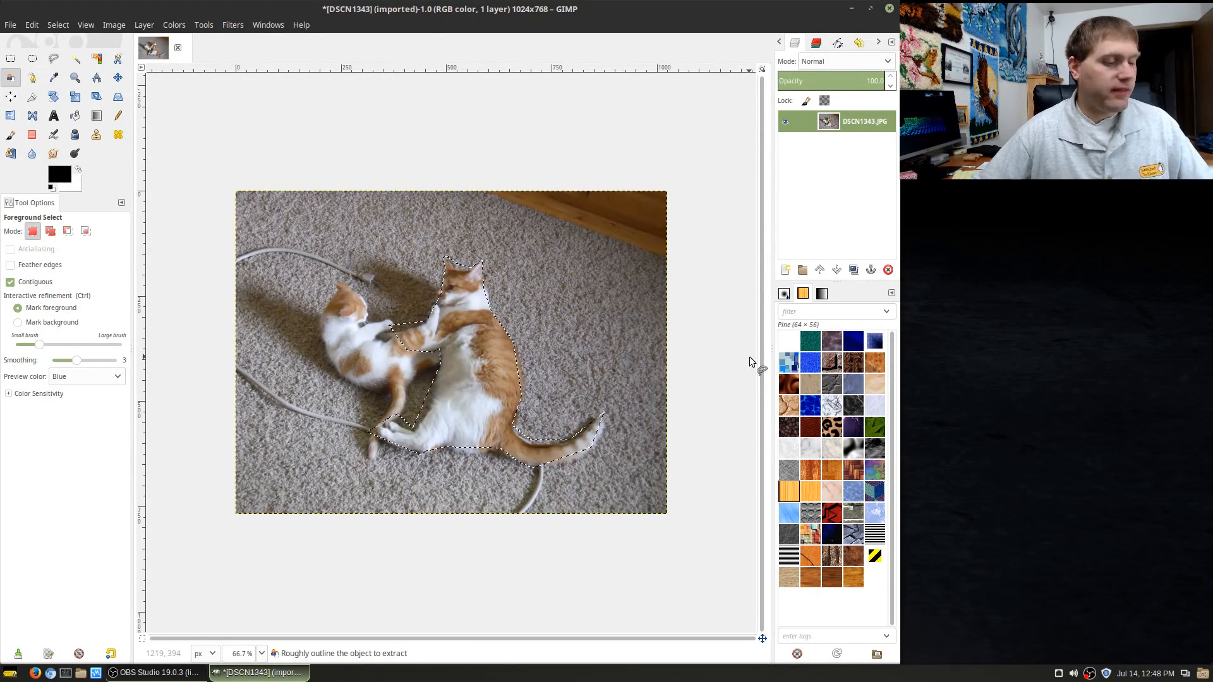
key(ctrl+shift+a)
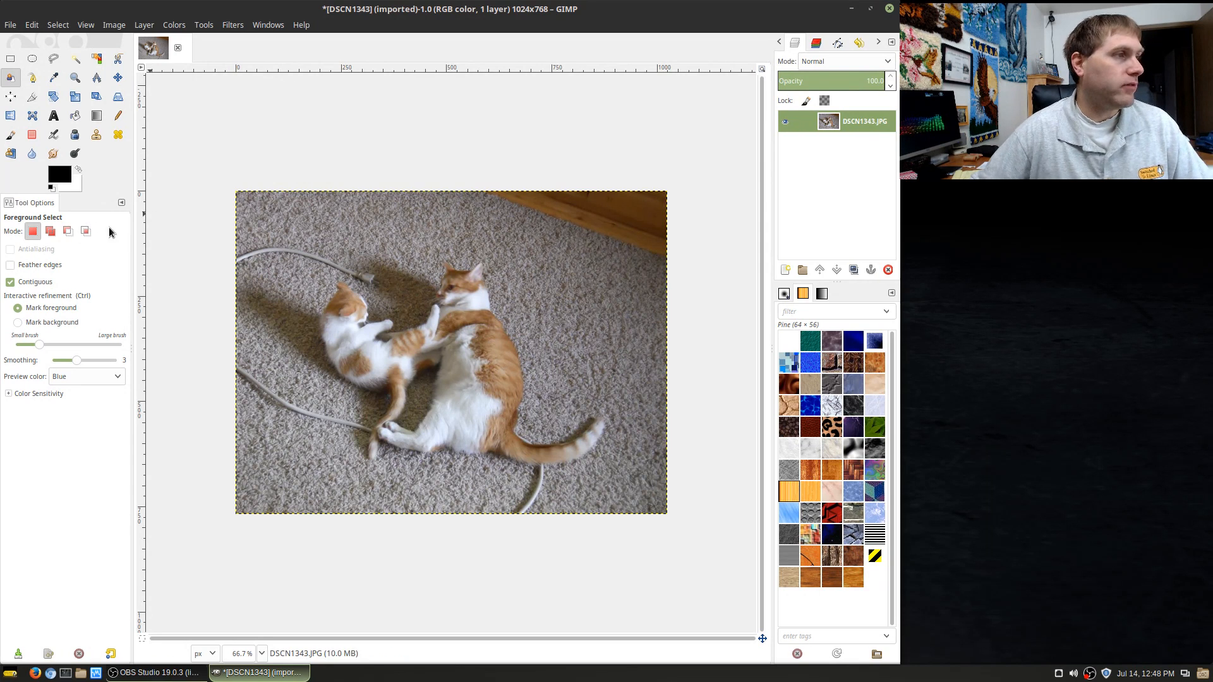
Draw a curved path around both cats with anchors above the large cat, beside its back, below its belly and on the kitten
click(32, 78)
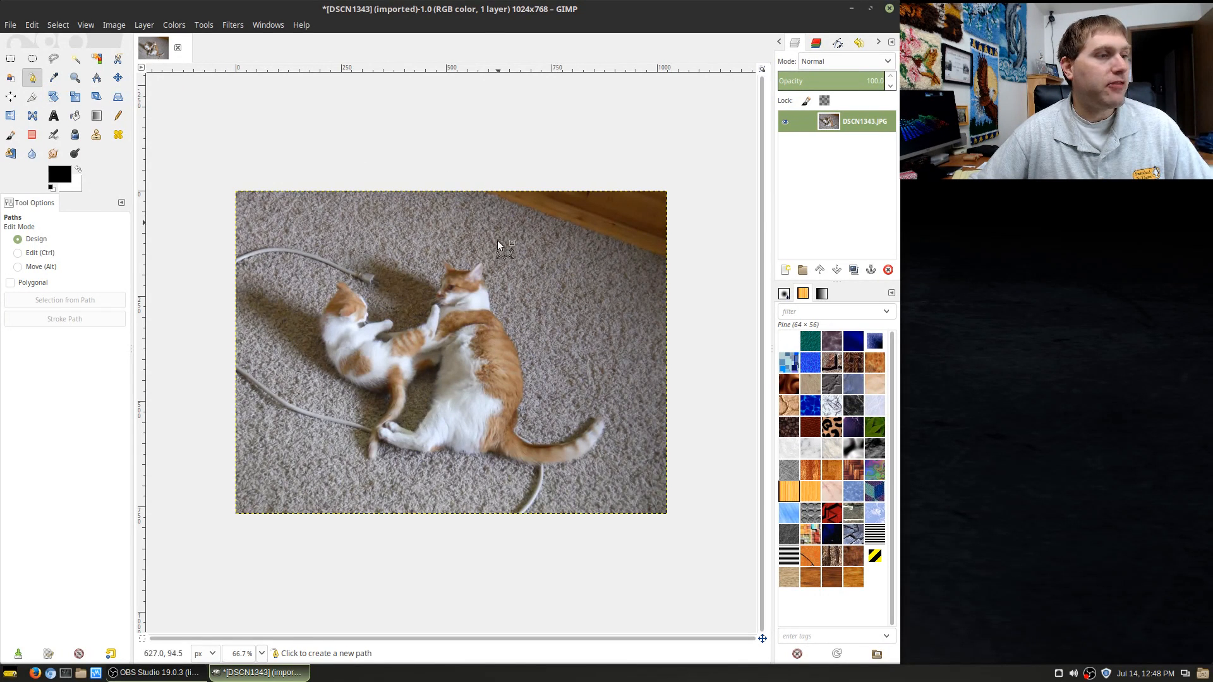
click(466, 238)
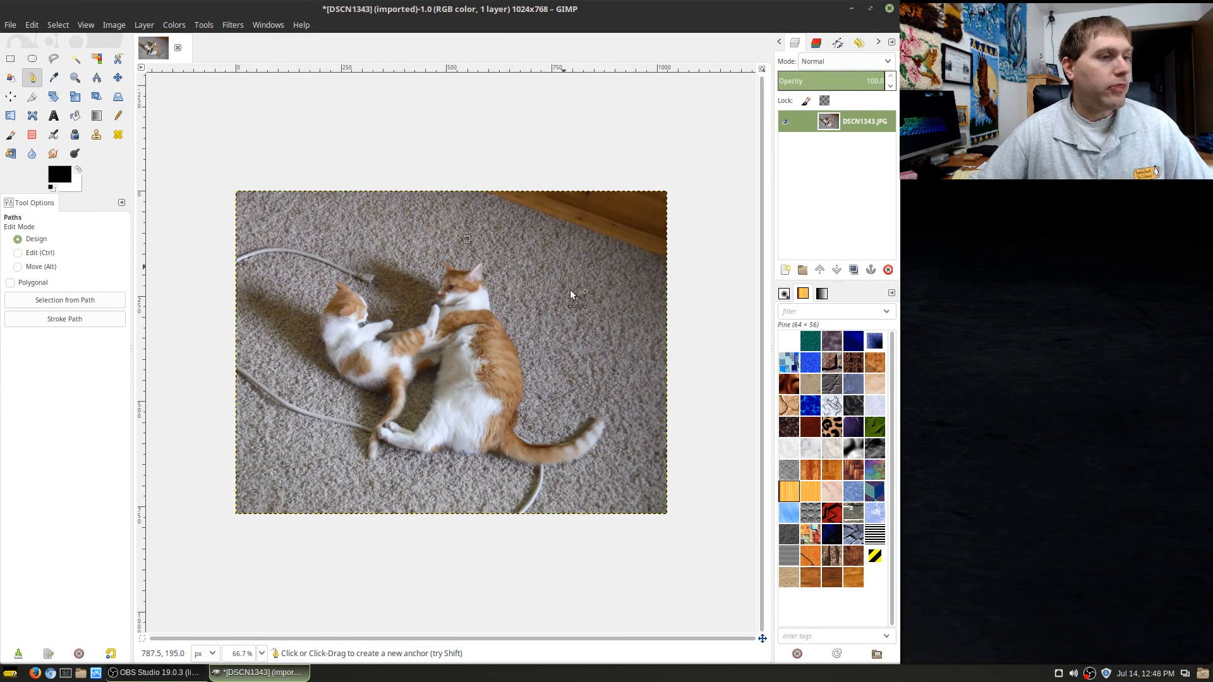
drag(562, 337, 562, 431)
drag(447, 445, 341, 453)
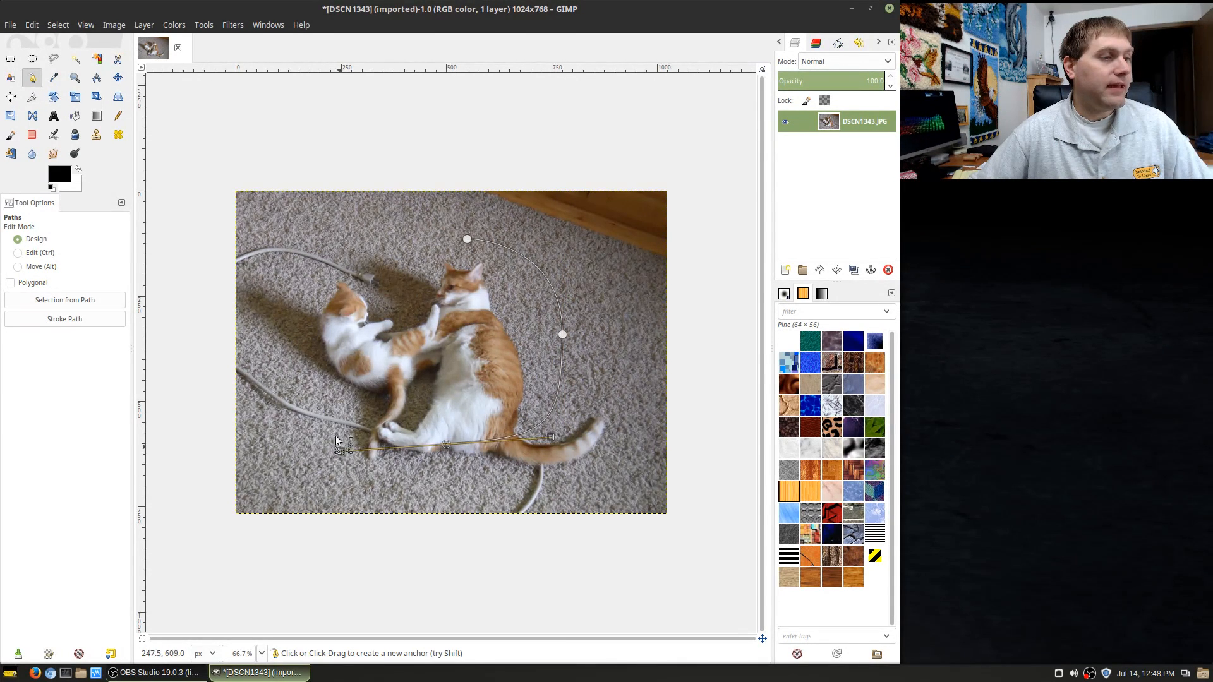
click(334, 340)
drag(343, 320, 333, 259)
click(468, 240)
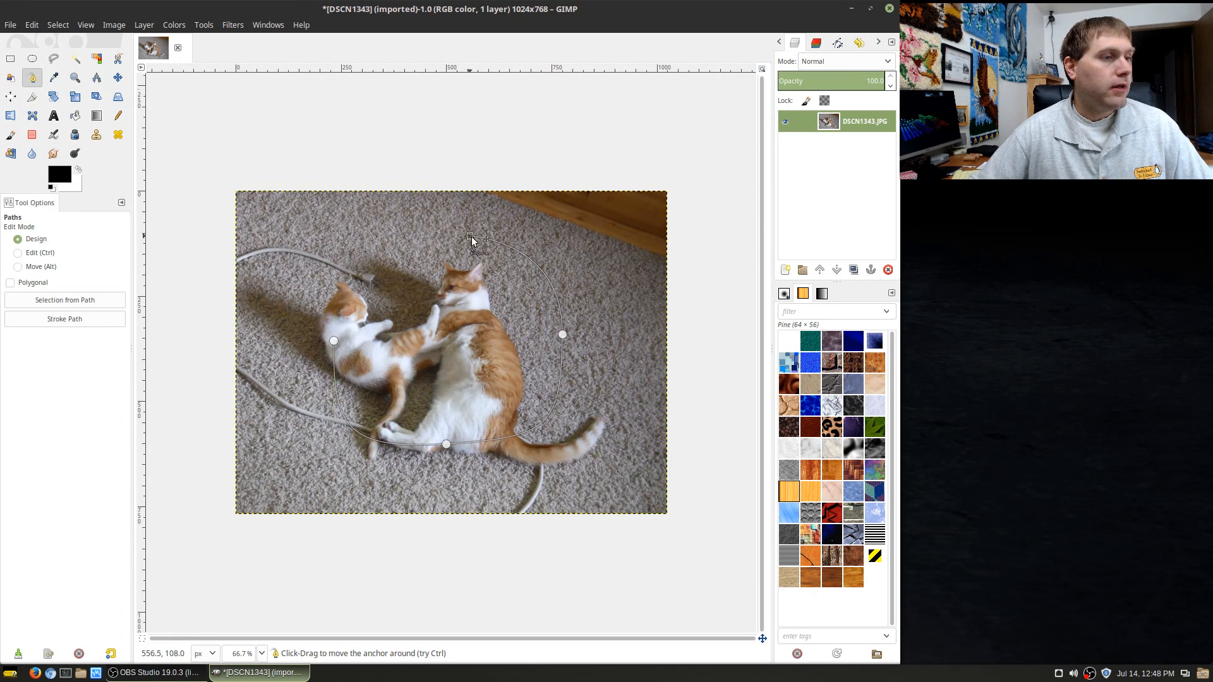
Close the path at its first anchor and reshape it by moving the anchors beside both cats and adjusting the curve handles
drag(330, 339, 333, 313)
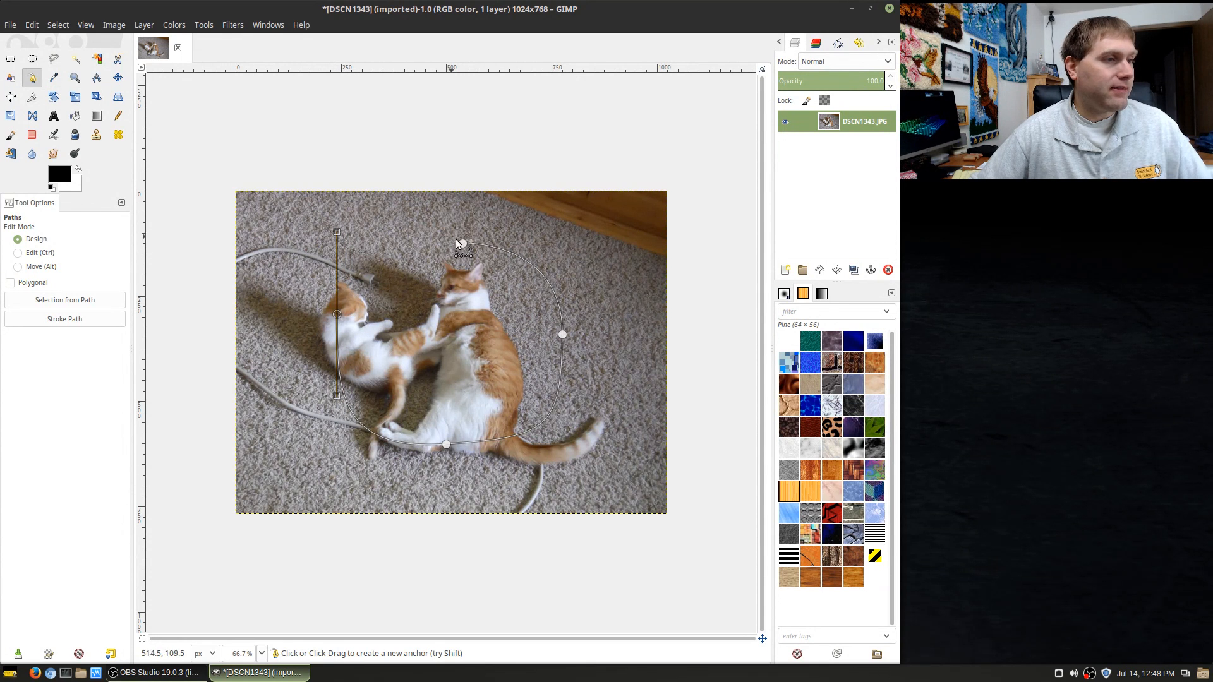
ctrl+click(462, 244)
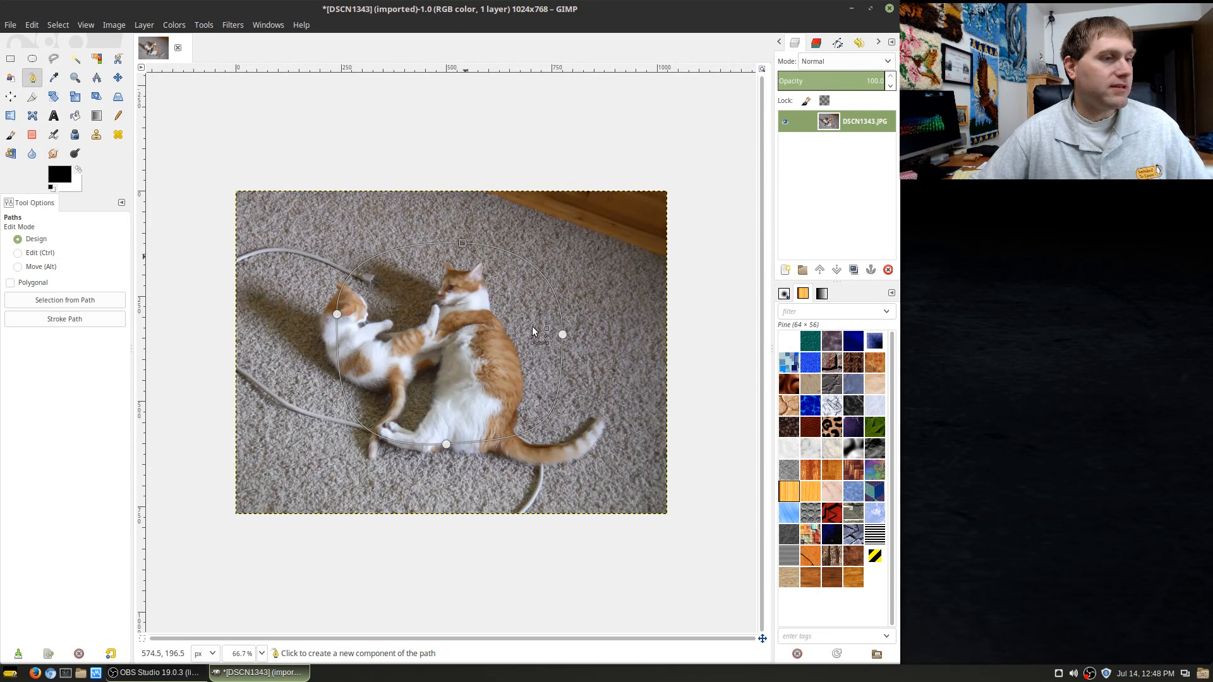
drag(562, 335, 534, 335)
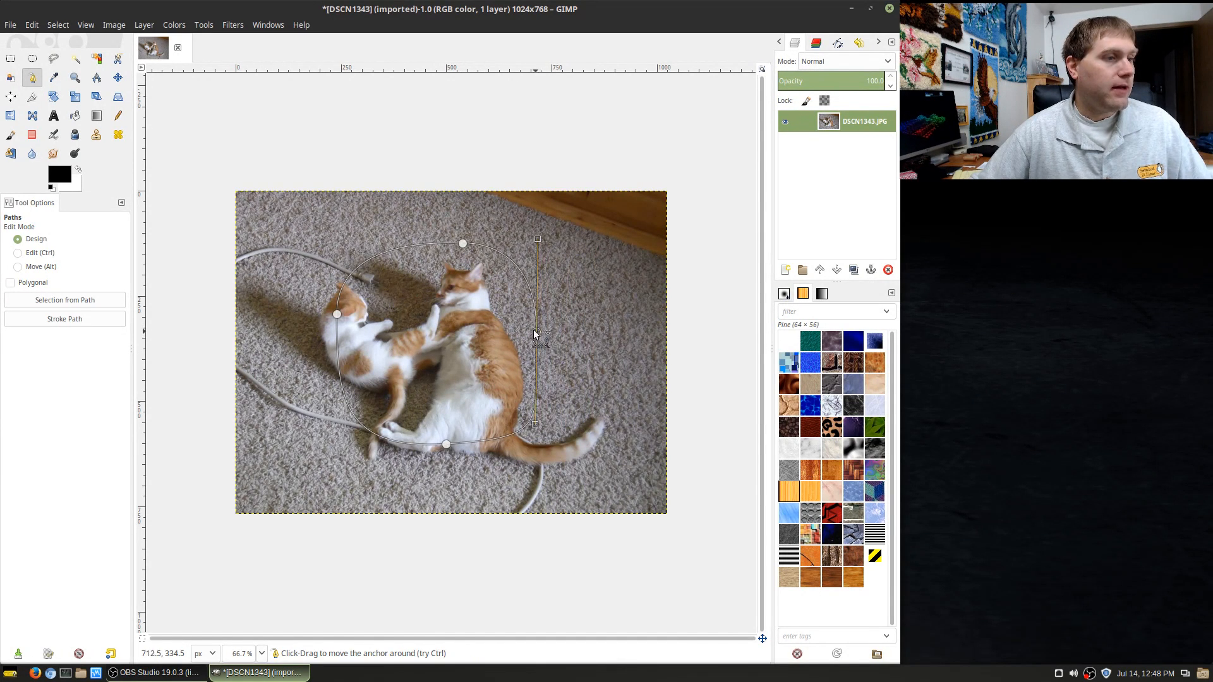
drag(585, 288, 535, 240)
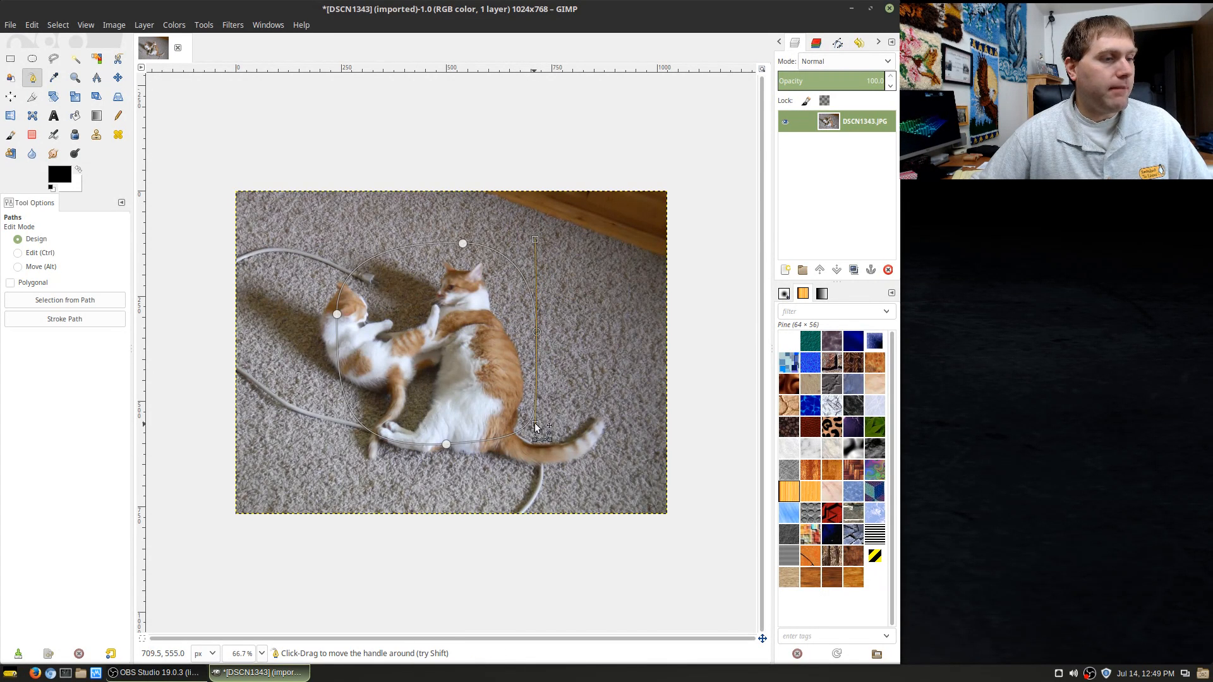
drag(535, 424, 532, 395)
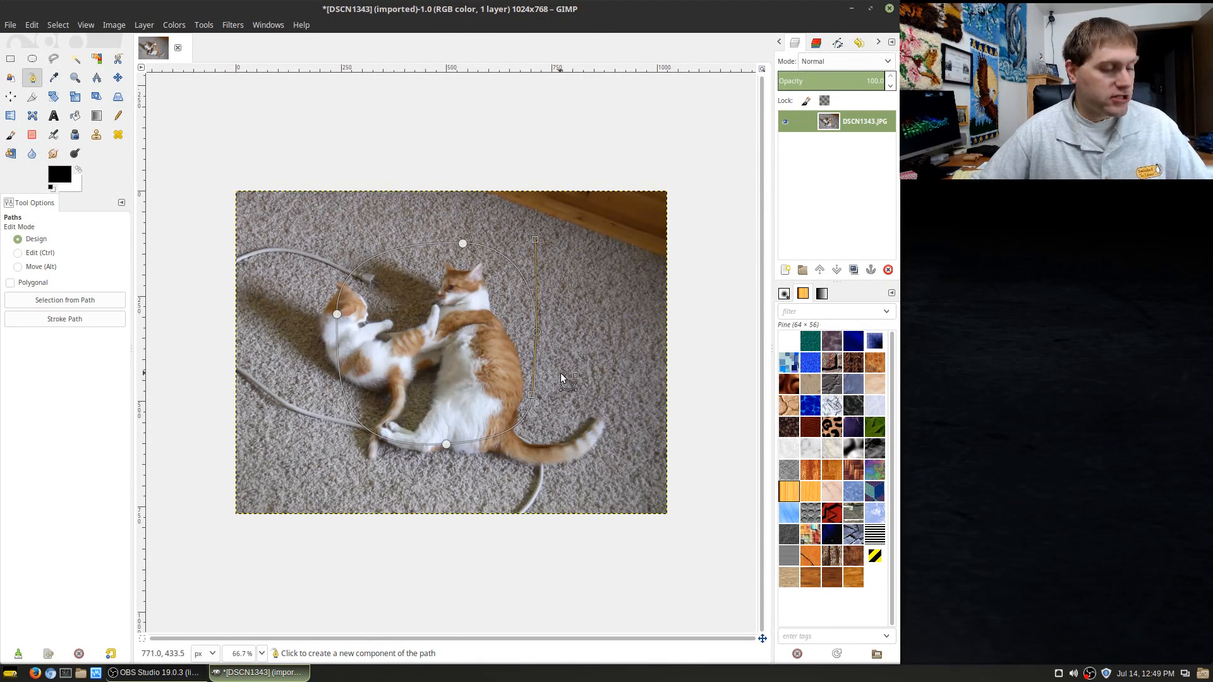
Undo the path edits back to the first anchor above the large cat
key(ctrl+z)
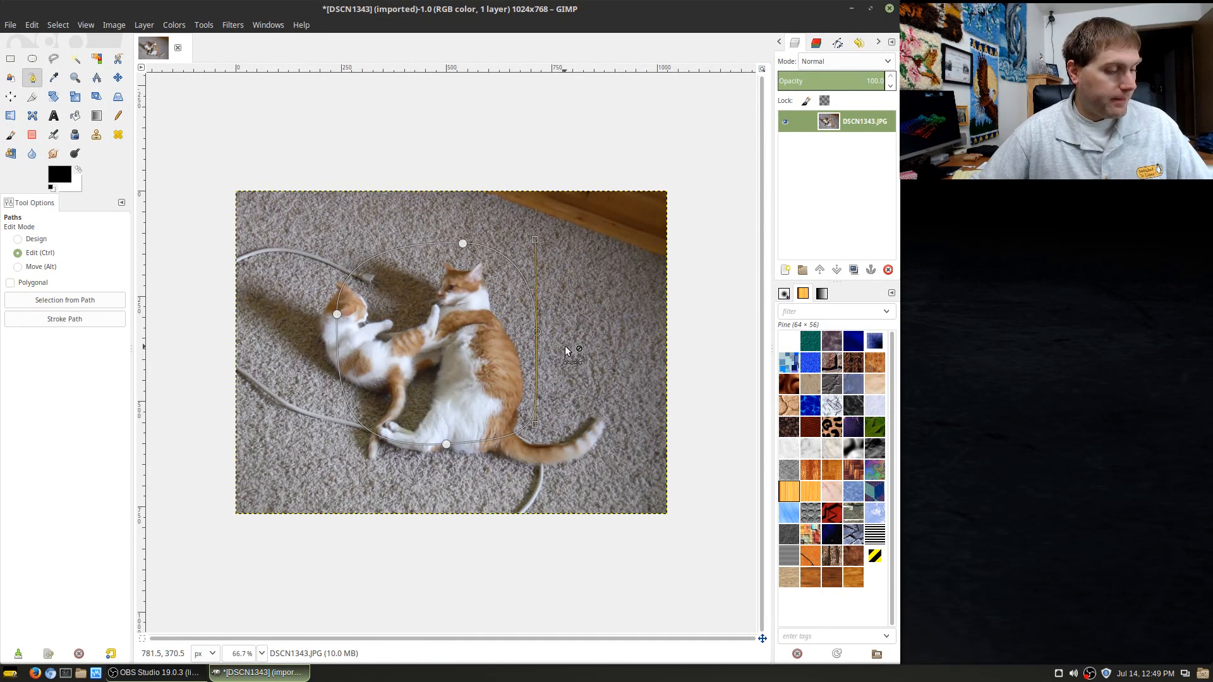
key(ctrl+z)
key(ctrl+z)
key(ctrl+z)
key(ctrl+z)
key(ctrl+z)
key(ctrl+z)
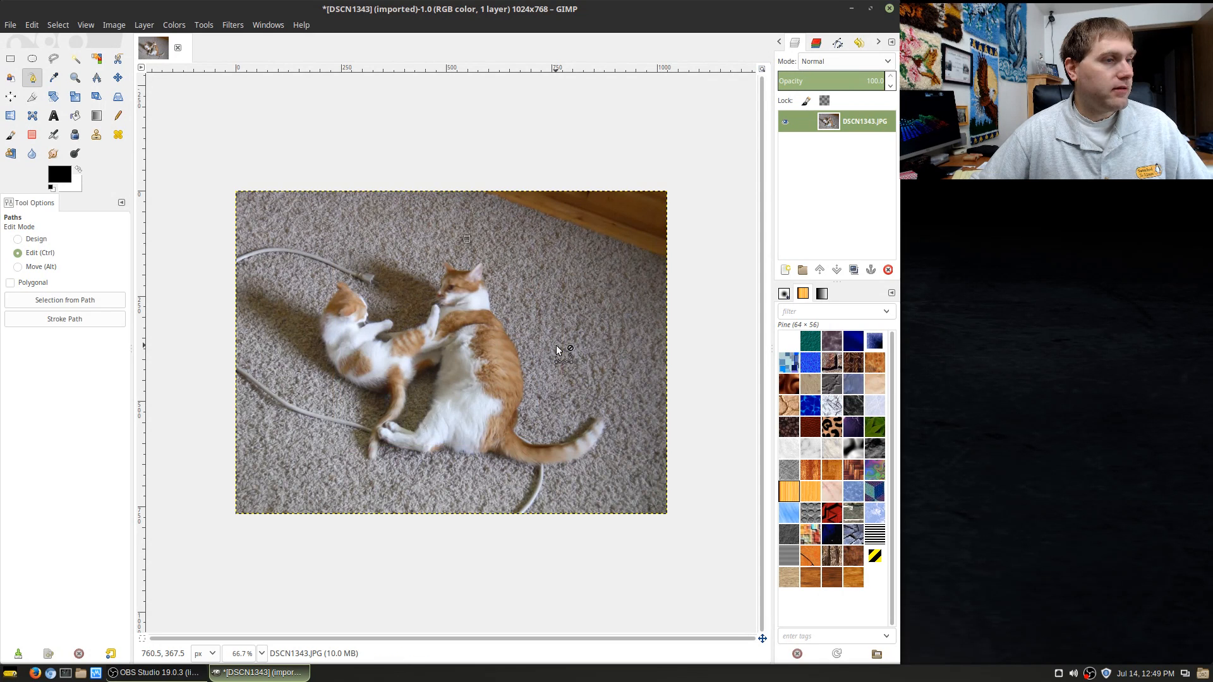
Sample foreground colors with the Color Picker from the wood trim and from the large cat's body and face
click(54, 79)
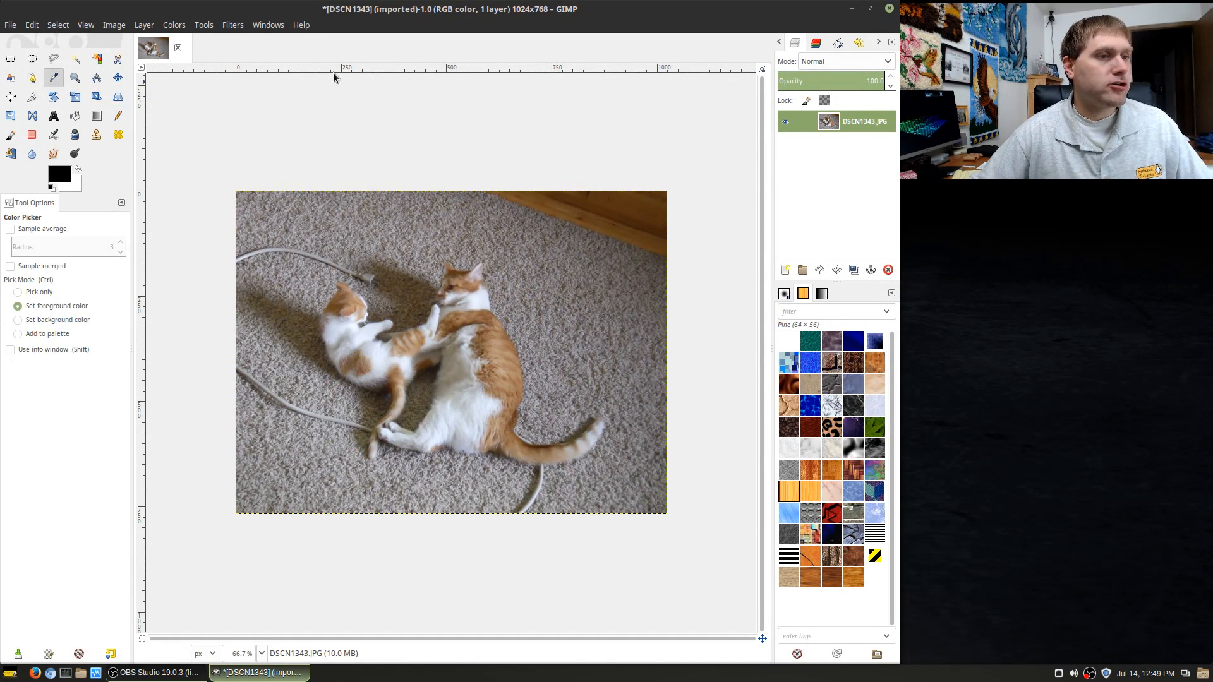
click(635, 202)
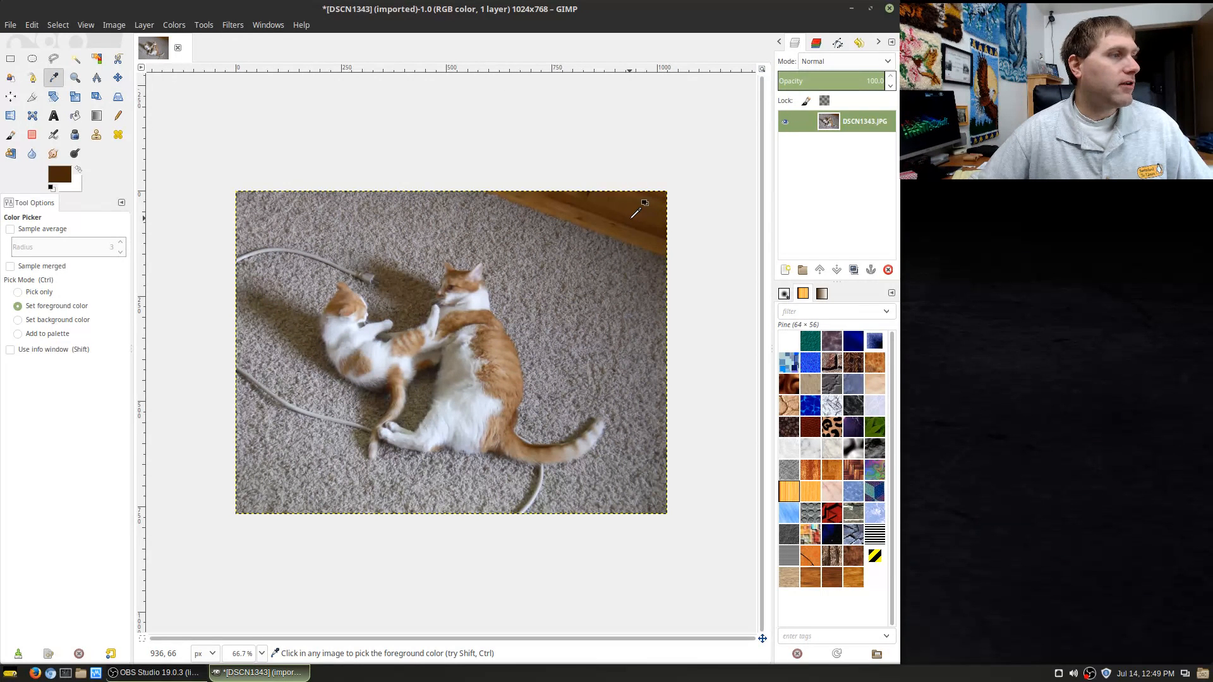
click(483, 322)
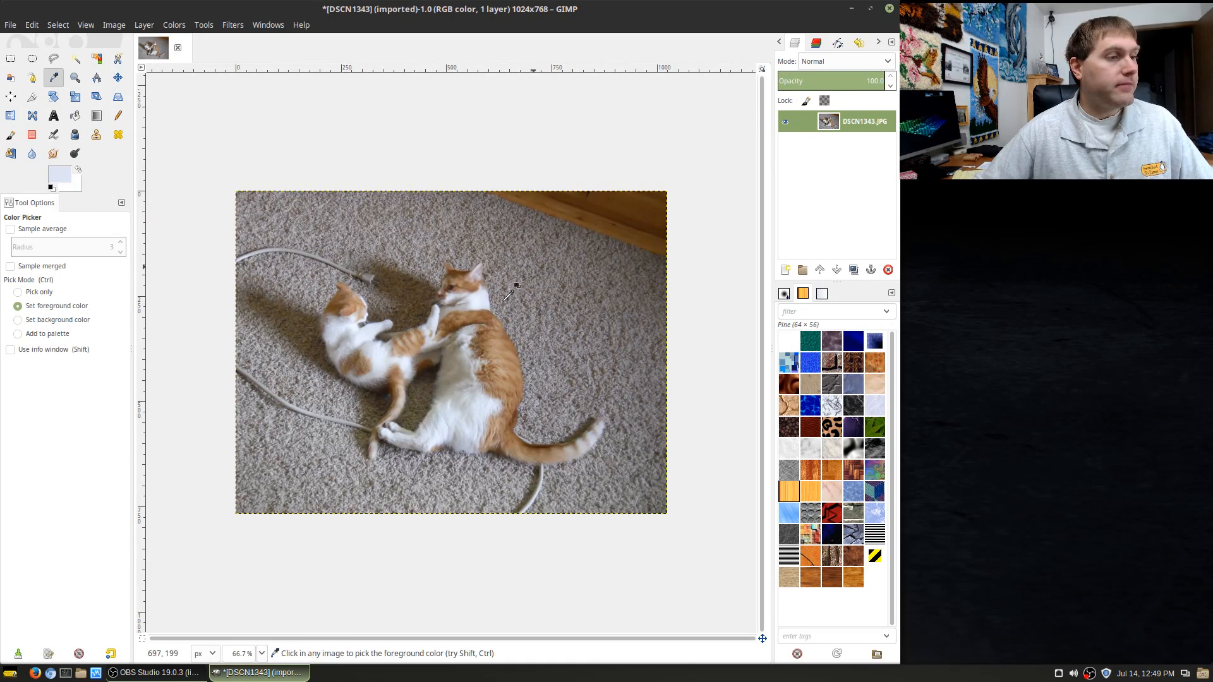
click(461, 276)
click(453, 286)
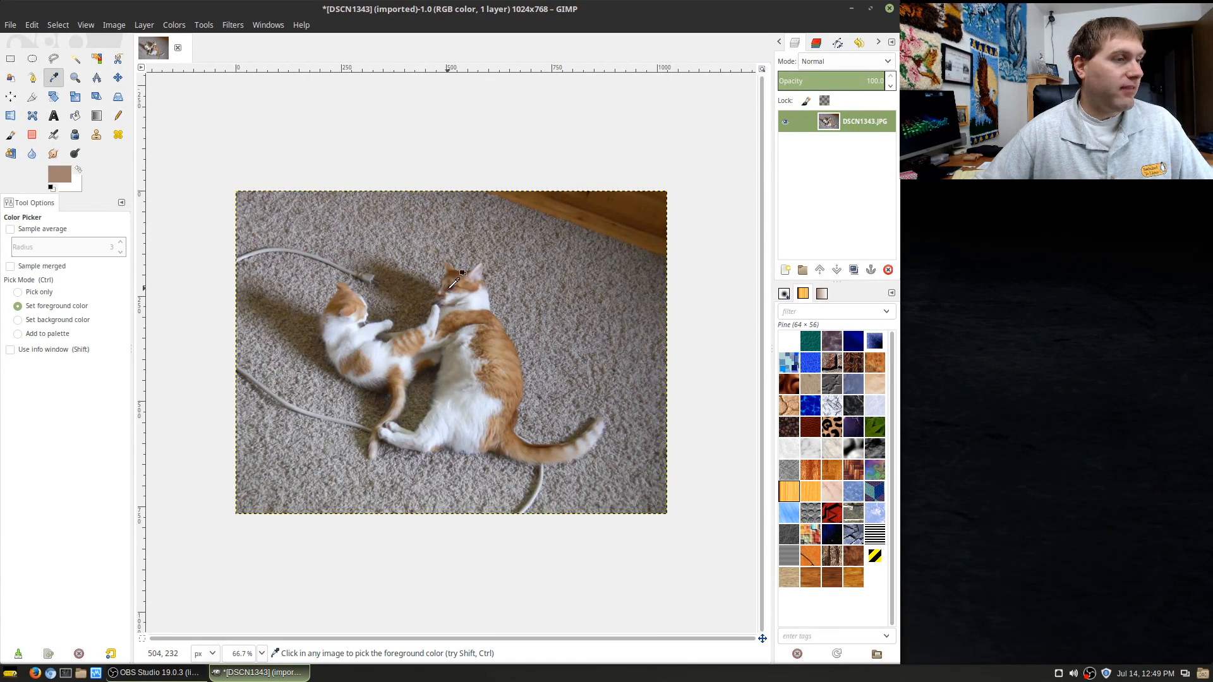
click(432, 327)
Sample foreground colors from the large cat's white neck, its head and the wood trim, ending with the gray of the carpet
scroll(432, 328, up, 6)
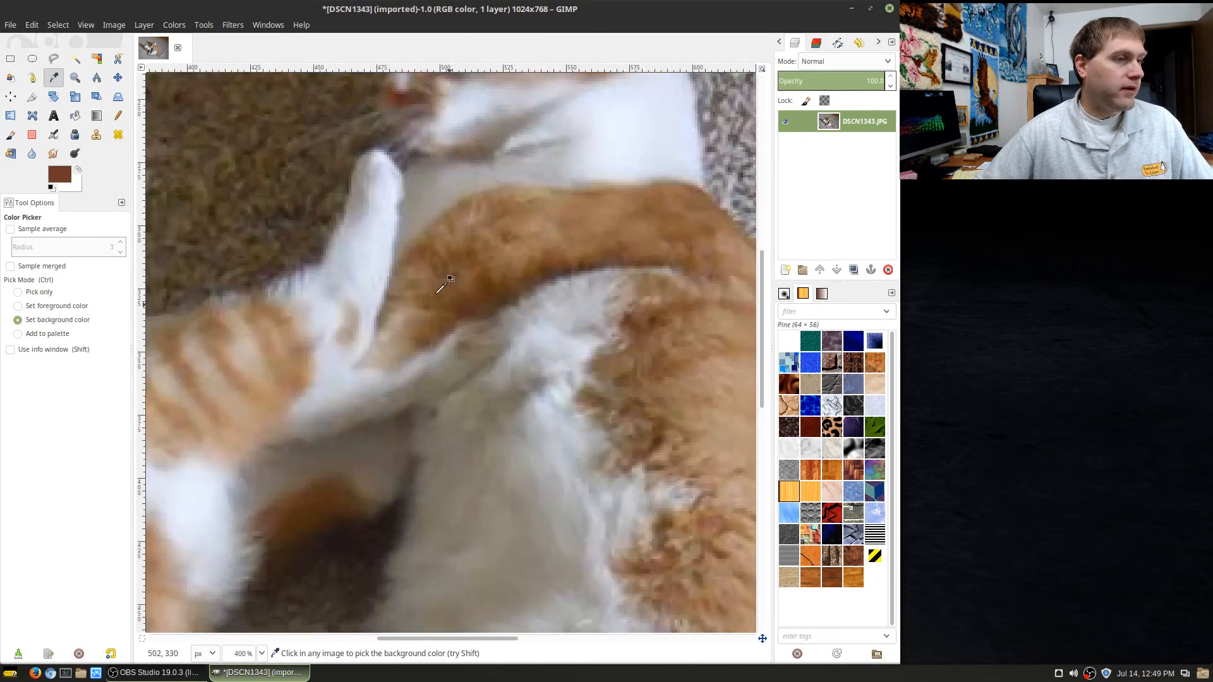
scroll(407, 268, down, 2)
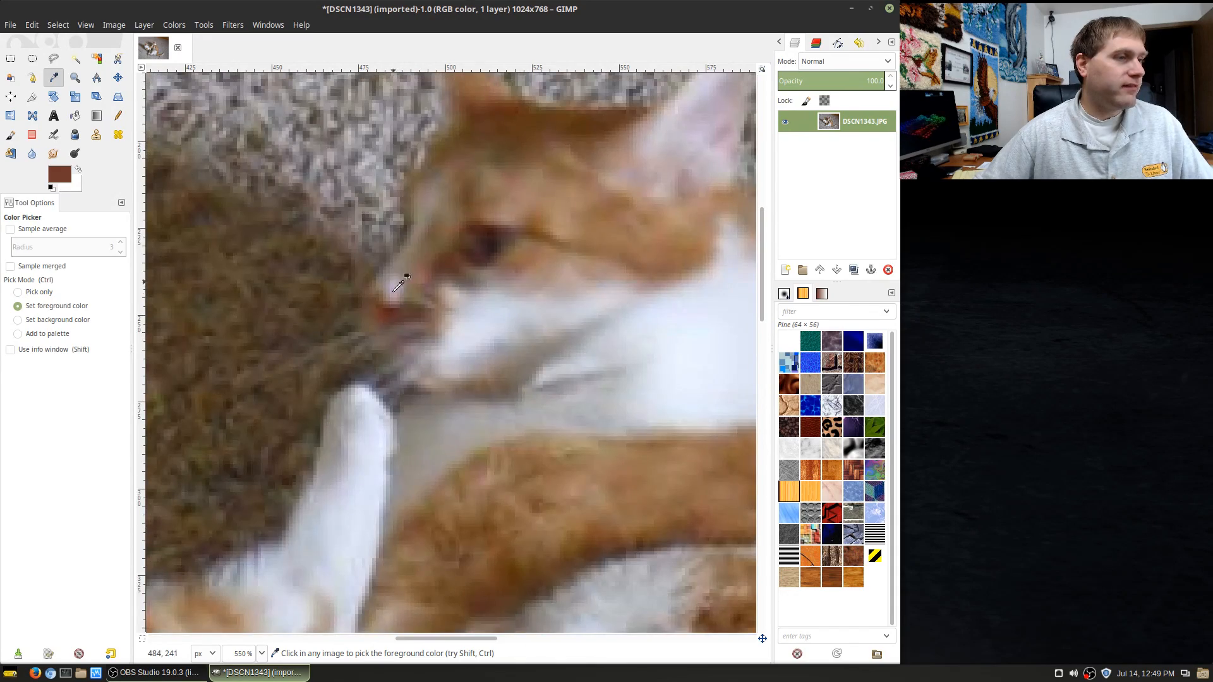
ctrl+scroll(435, 302, down, 6)
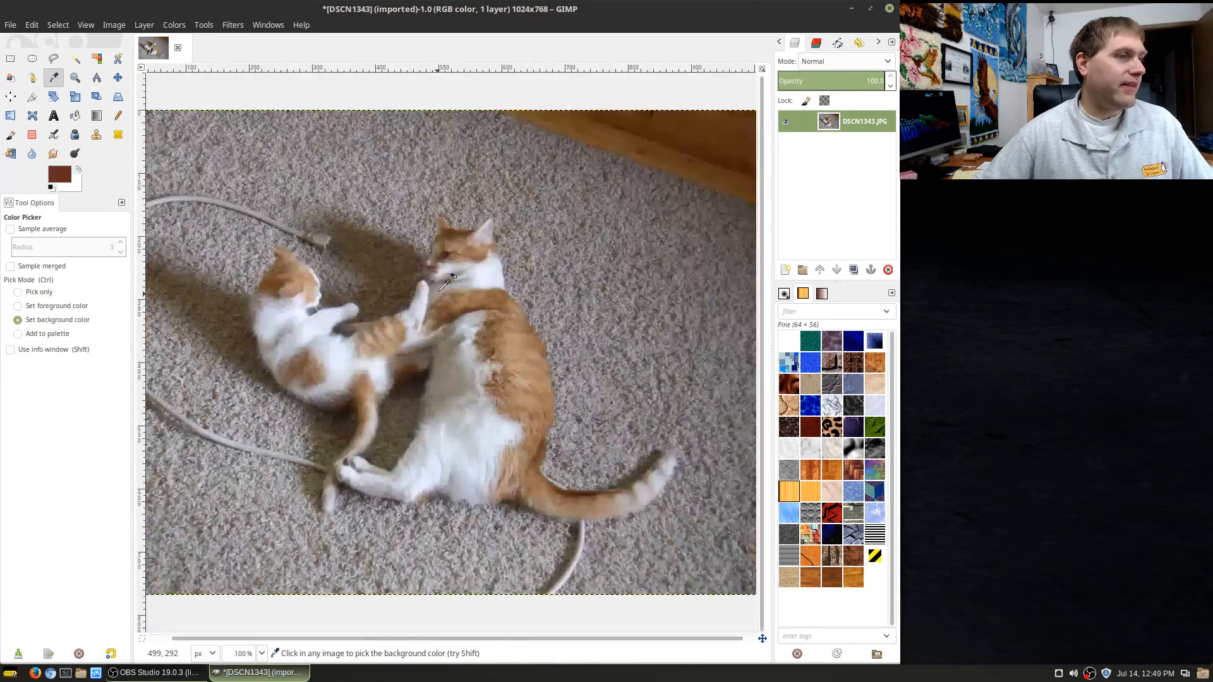
ctrl+scroll(434, 302, up, 1)
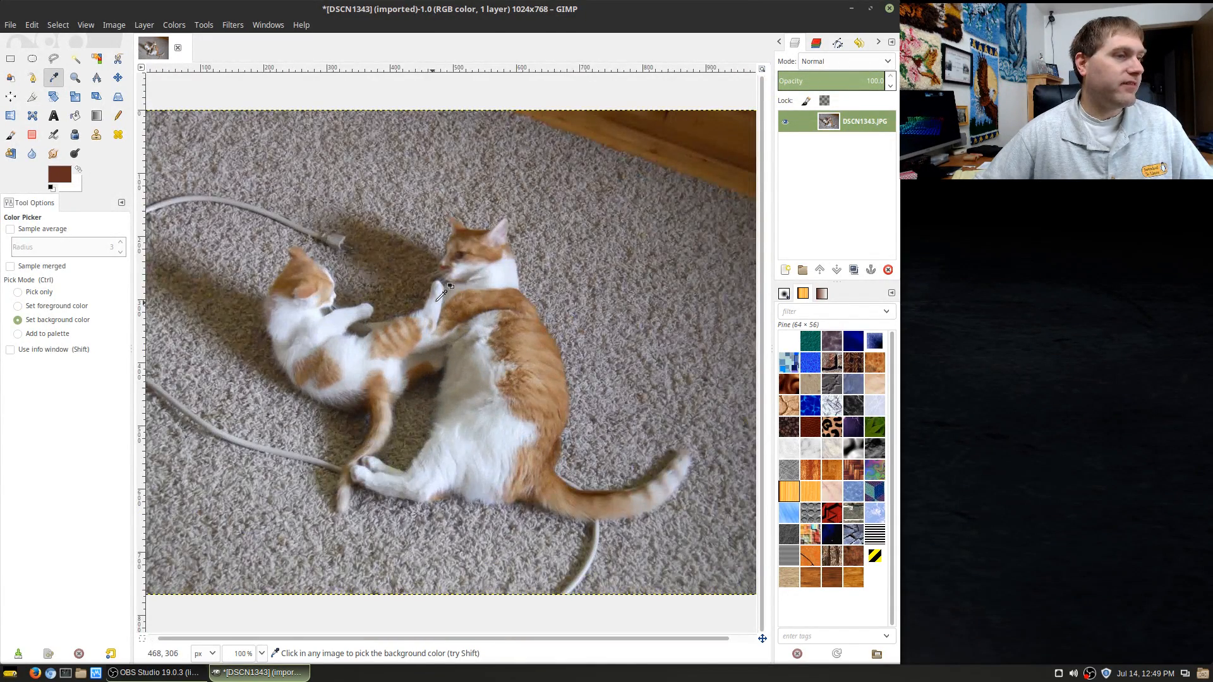
click(503, 267)
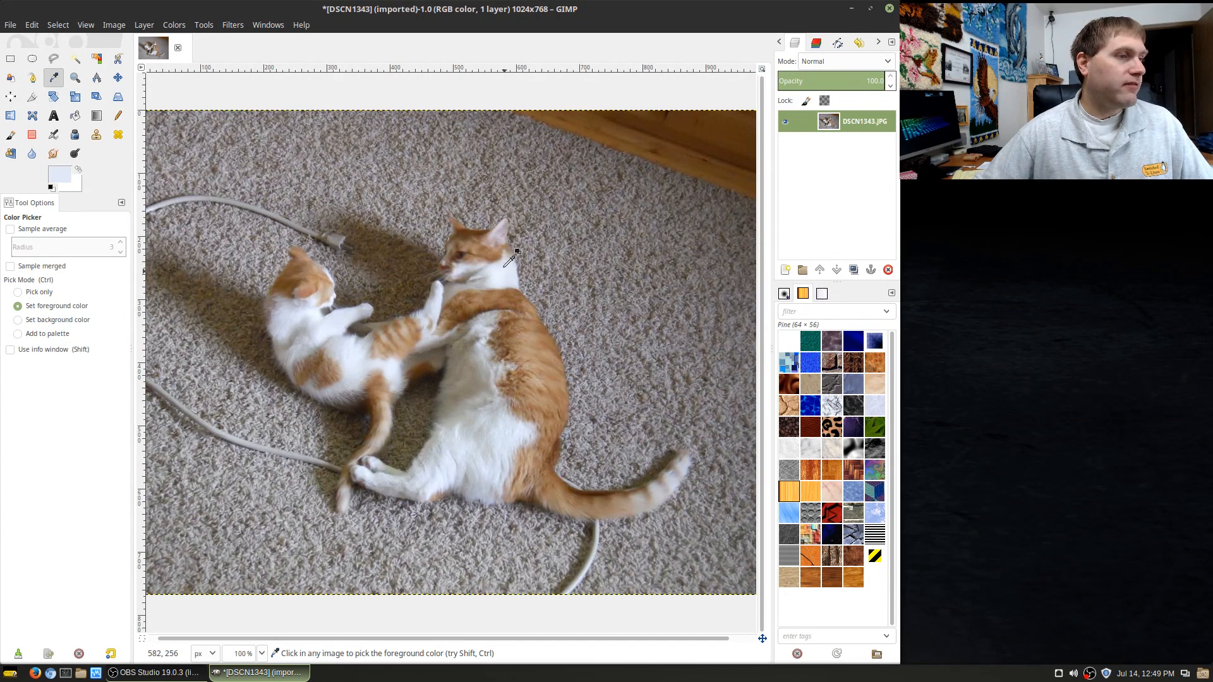
click(478, 235)
click(633, 140)
click(613, 200)
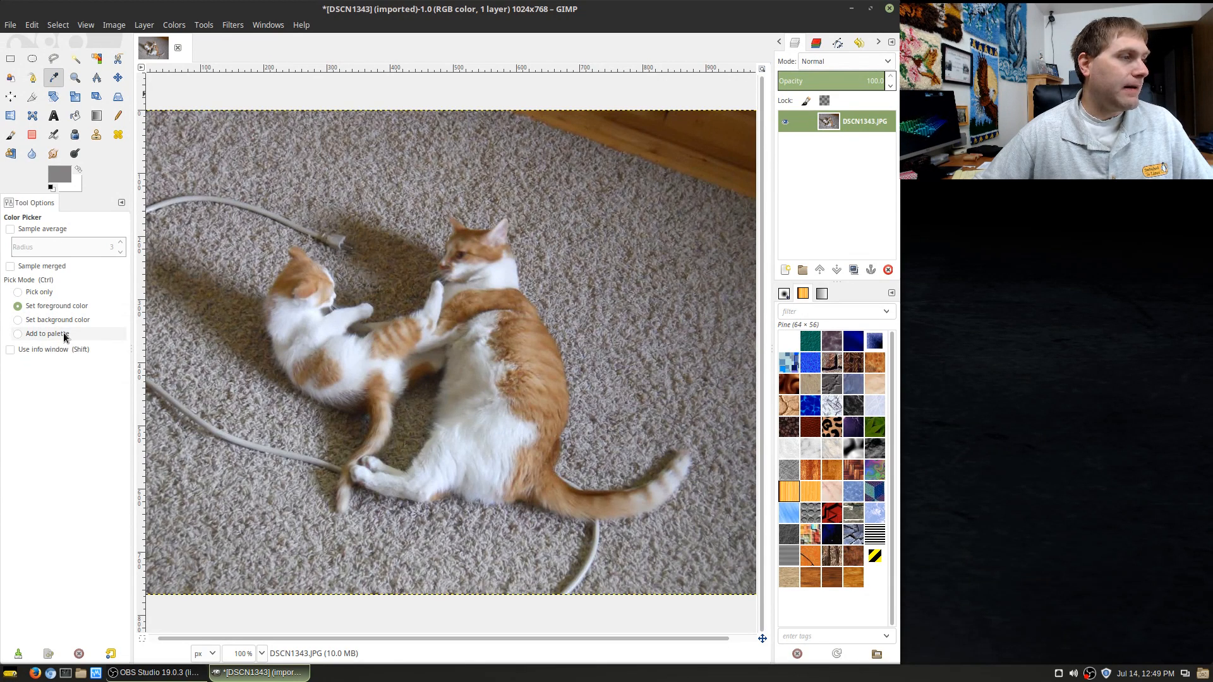
Use the Zoom tool to enlarge the area around both cats and zoom back out to 50%
click(75, 77)
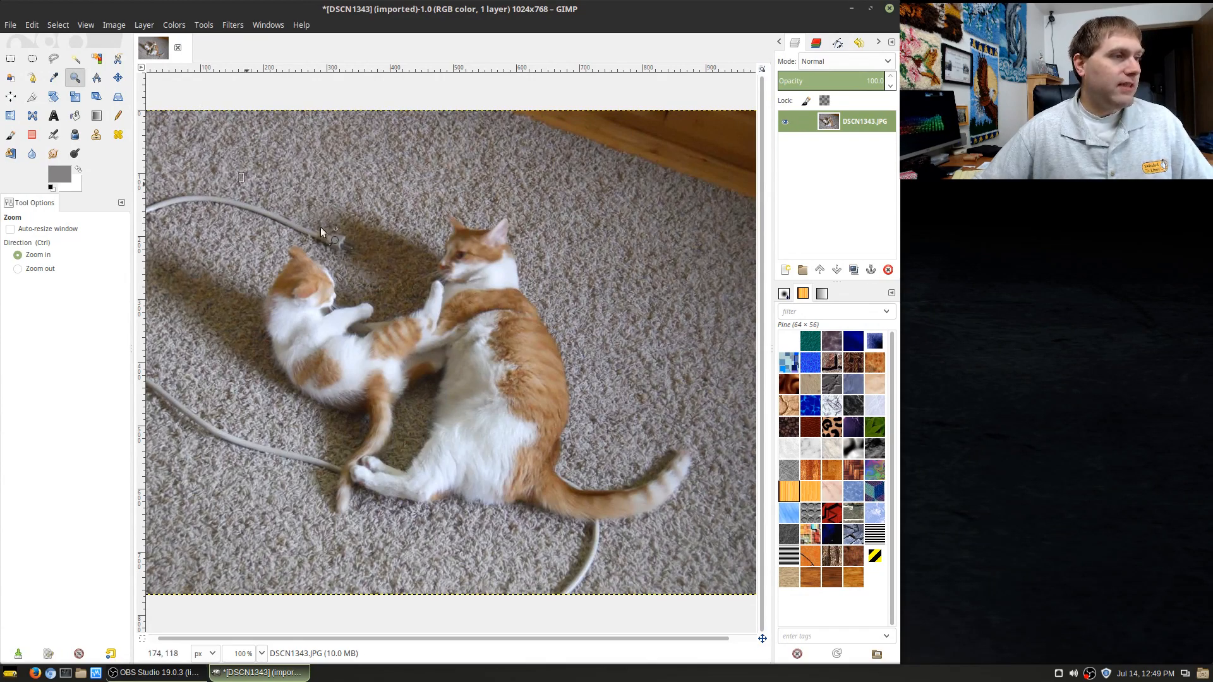
drag(321, 227, 715, 537)
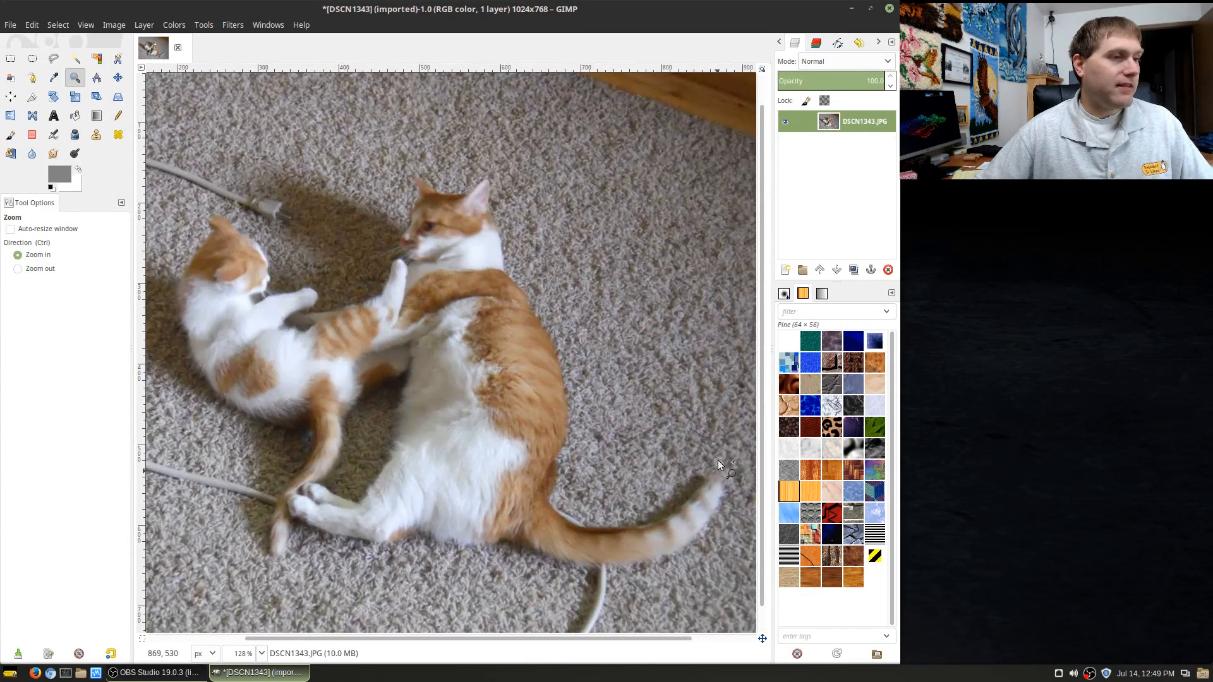
click(560, 301)
ctrl+click(549, 286)
ctrl+click(544, 283)
ctrl+click(531, 283)
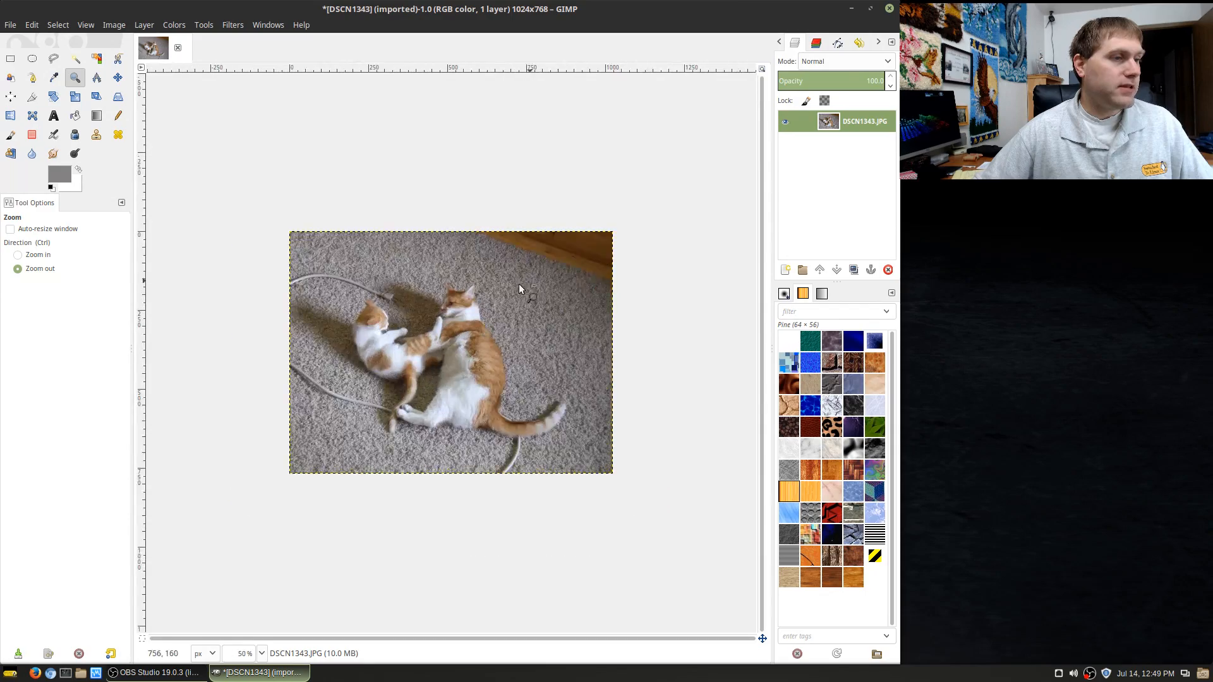
Zoom in closely on the small cat's head and zoom back out to 200%
click(519, 289)
drag(313, 304, 314, 305)
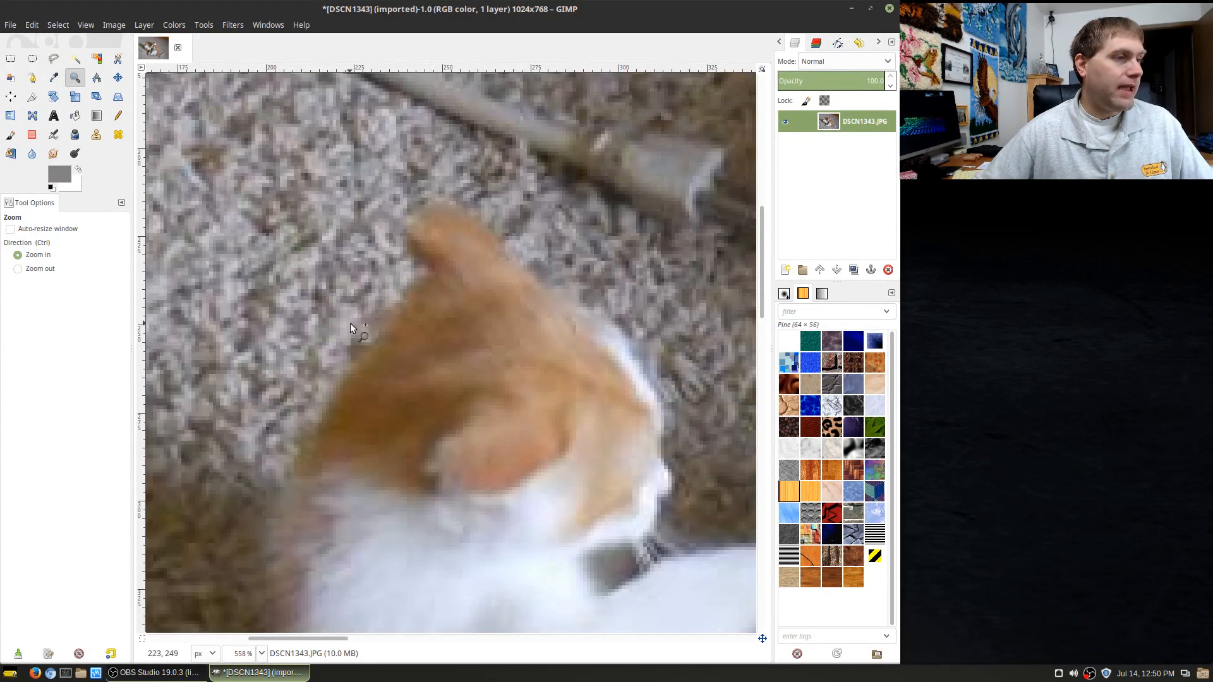
scroll(533, 283, down, 3)
ctrl+click(547, 274)
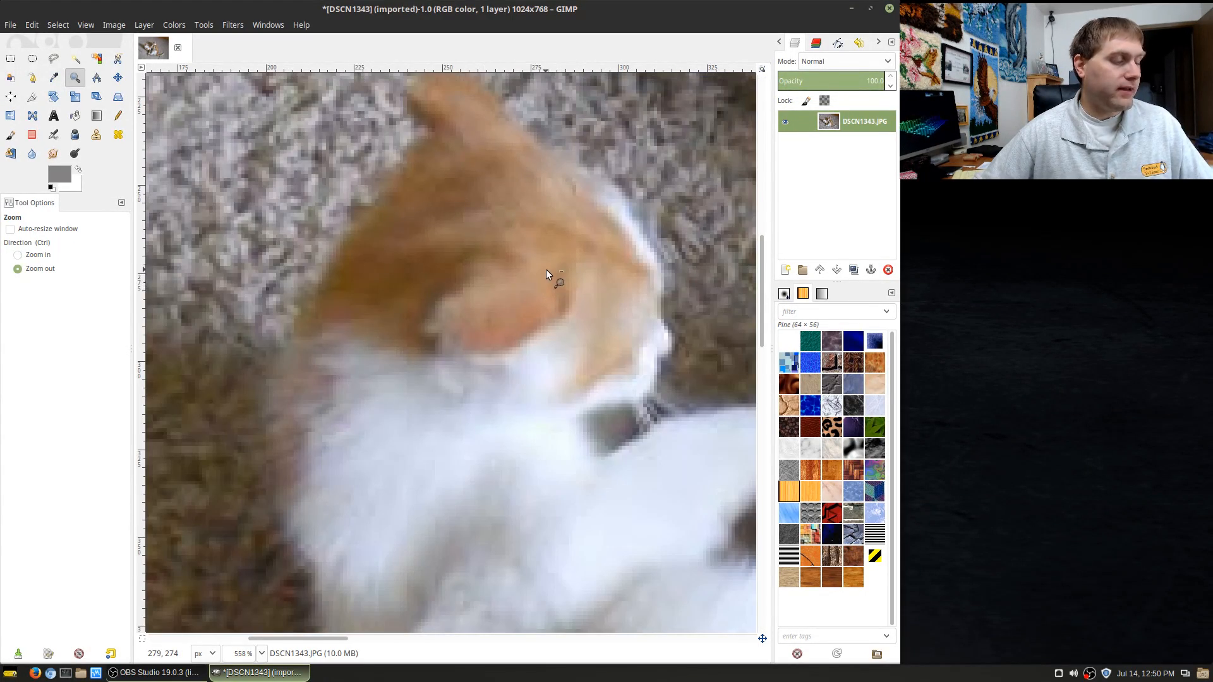
ctrl+click(542, 271)
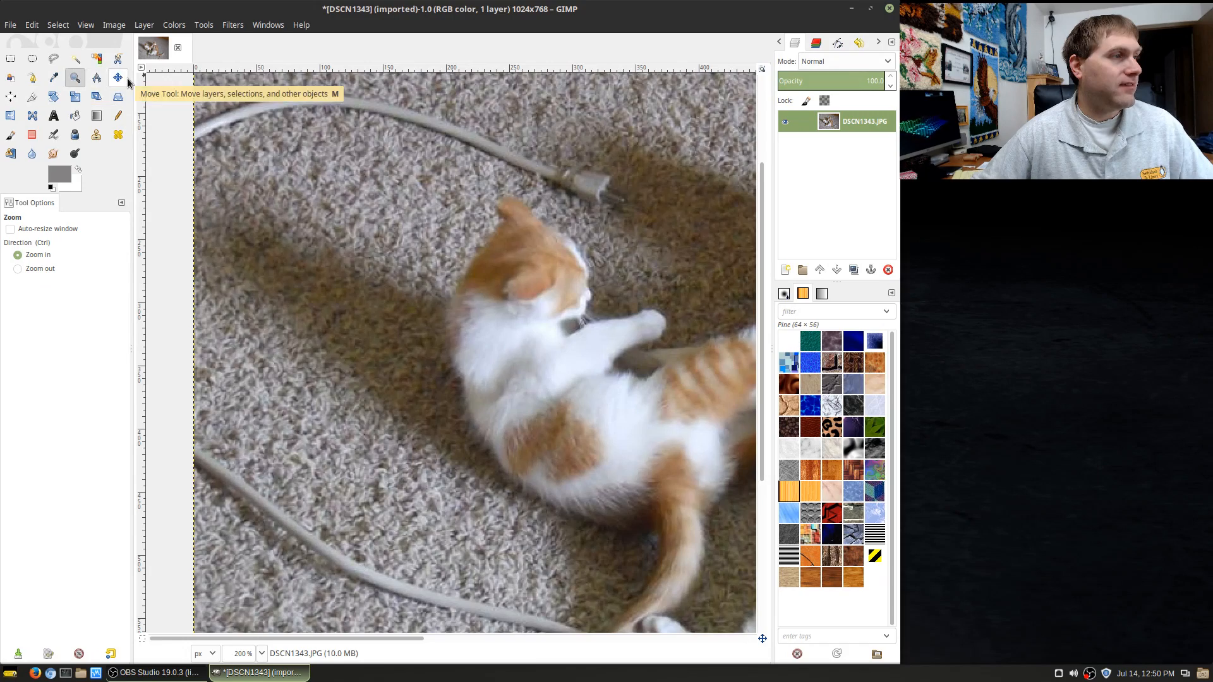
Pan around the photo and zoom out to 33.3%, switch briefly to the Move tool and return to Zoom
scroll(408, 214, down, 4)
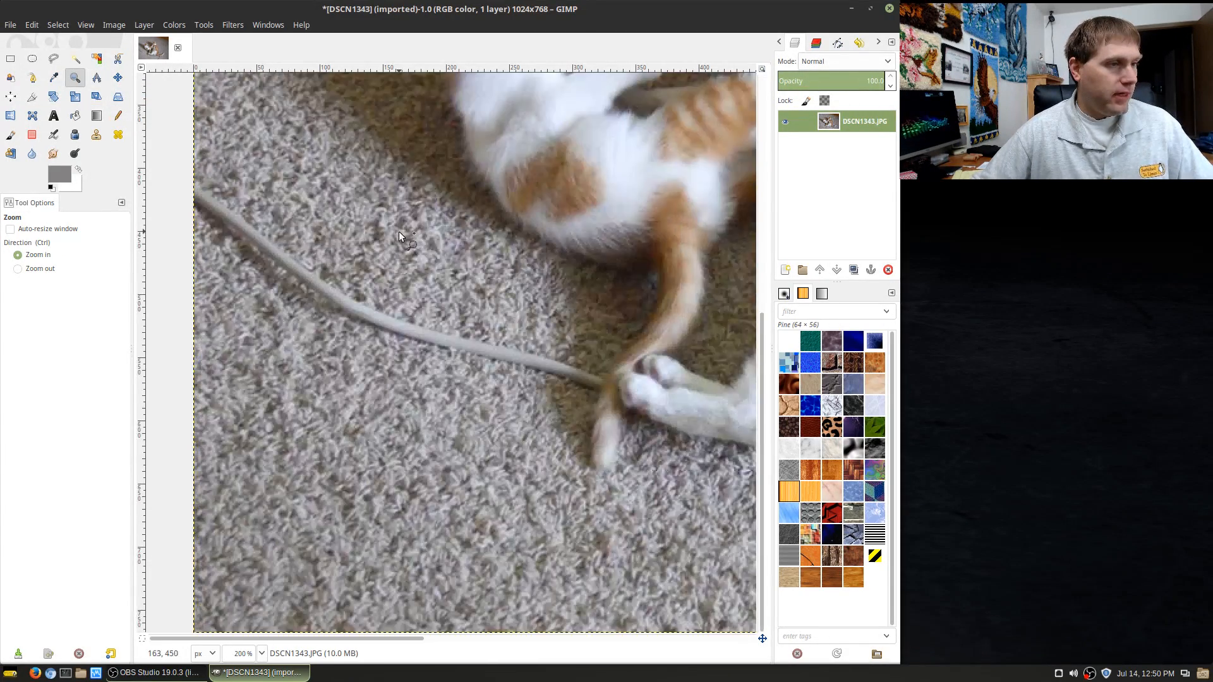
scroll(399, 232, up, 6)
ctrl+click(442, 245)
drag(441, 245, 447, 327)
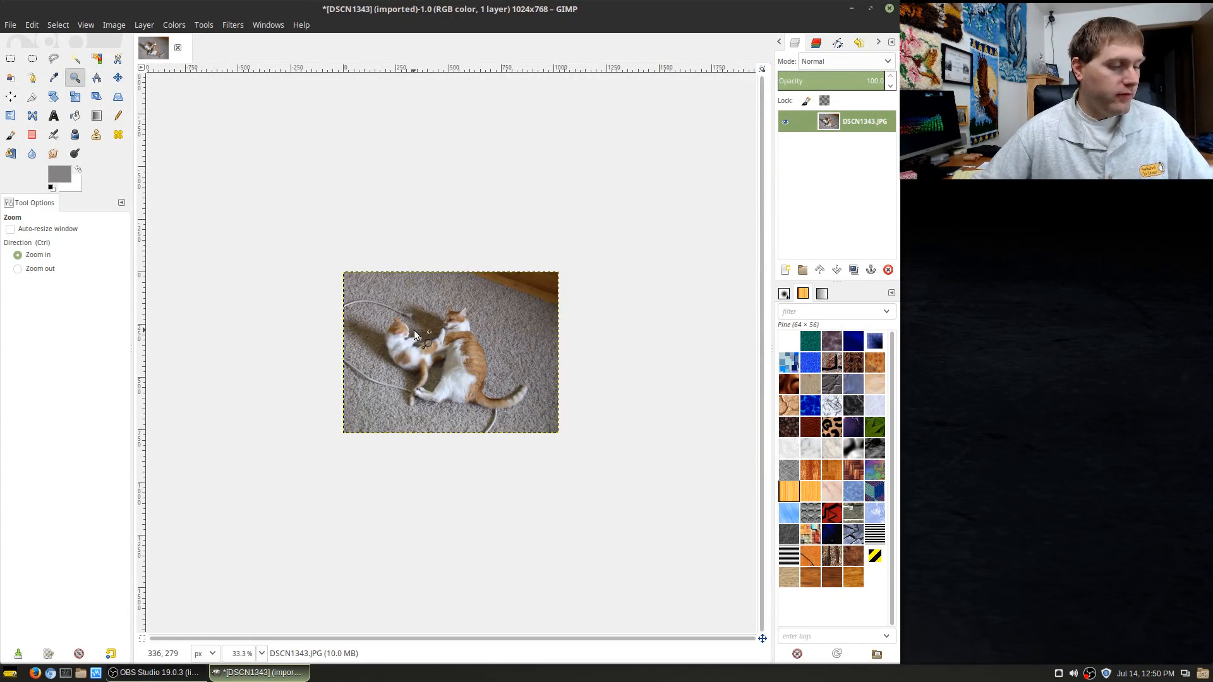
key(m)
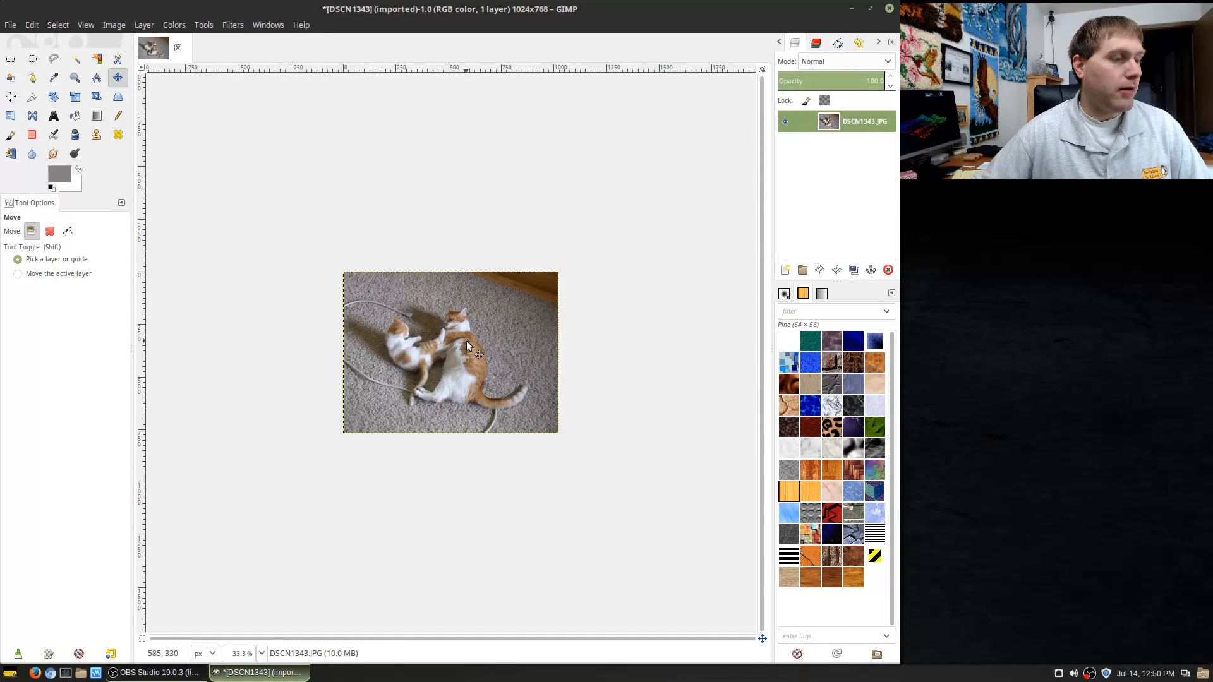
key(z)
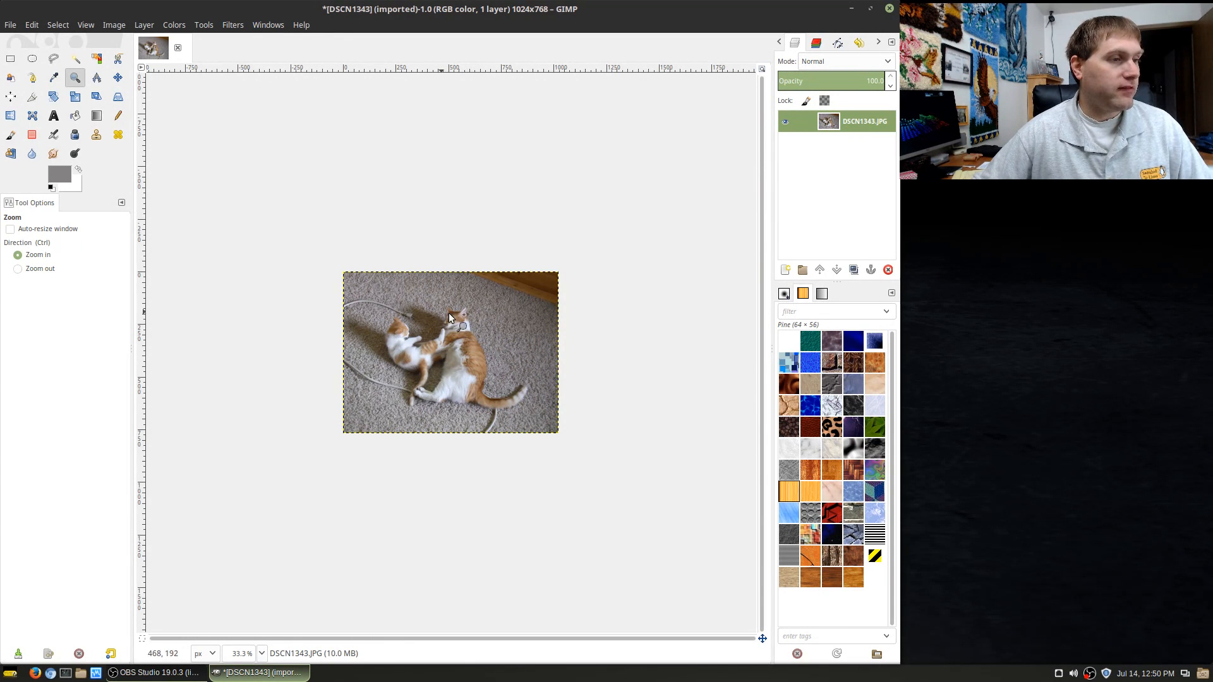
scroll(419, 346, up, 2)
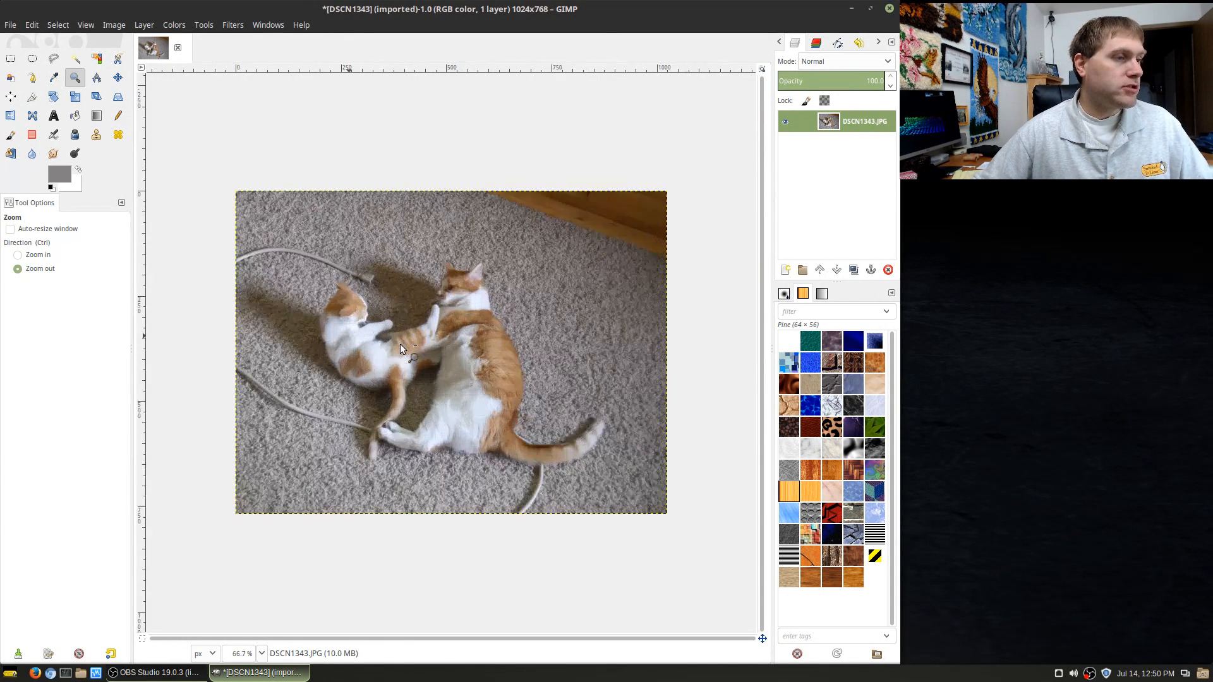
scroll(398, 344, up, 1)
Zoom in on the small cat's head, switch to the Move tool and zoom back out to 66.7%
drag(319, 273, 364, 313)
key(m)
drag(443, 313, 480, 277)
key(ctrl+z)
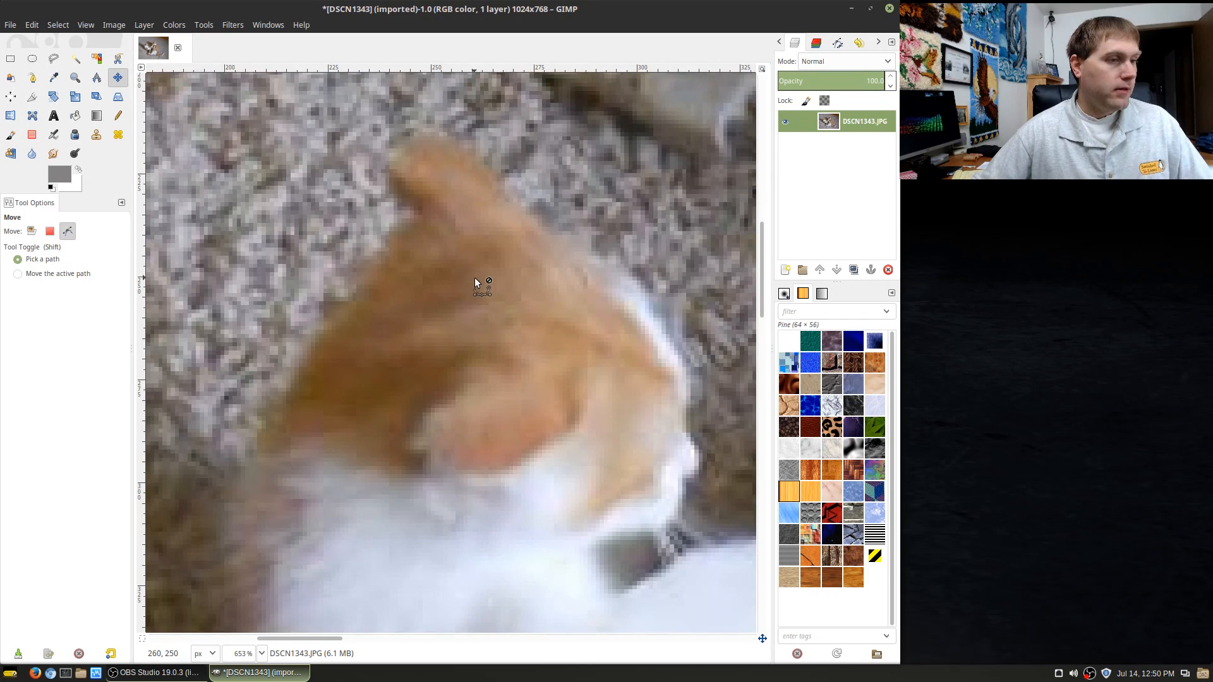
key(1)
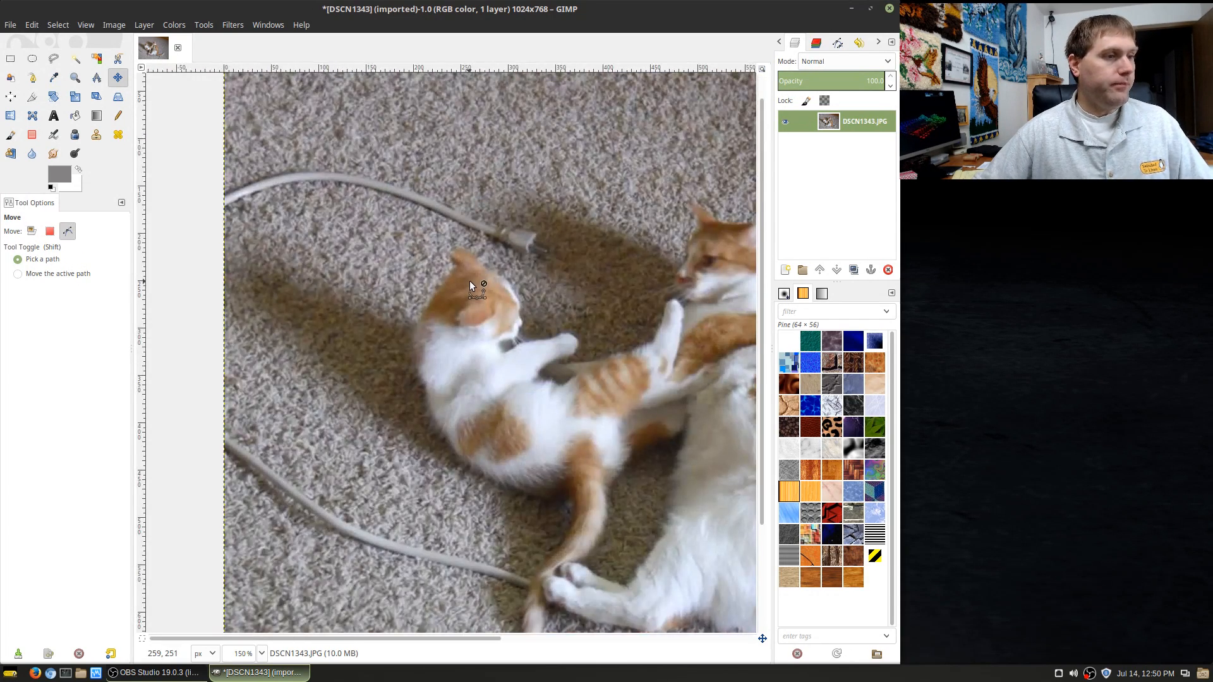
key(minus)
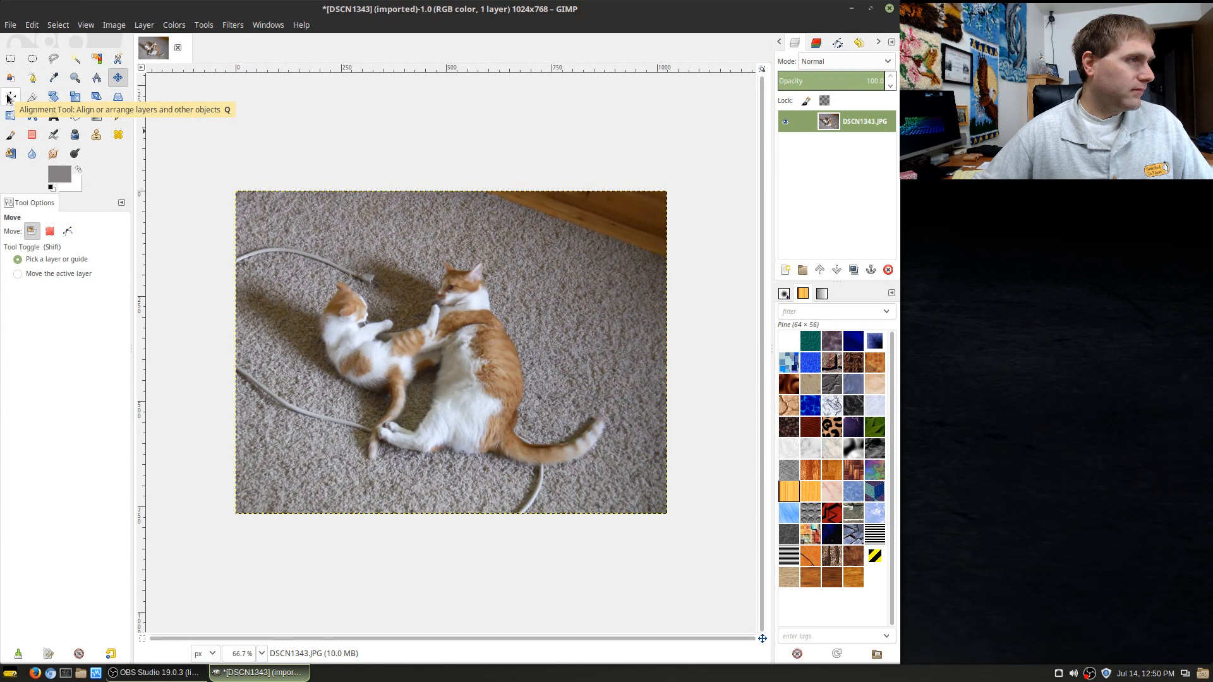
Activate the Align tool and open wilber-big.png as a layer over the cat photo
click(10, 97)
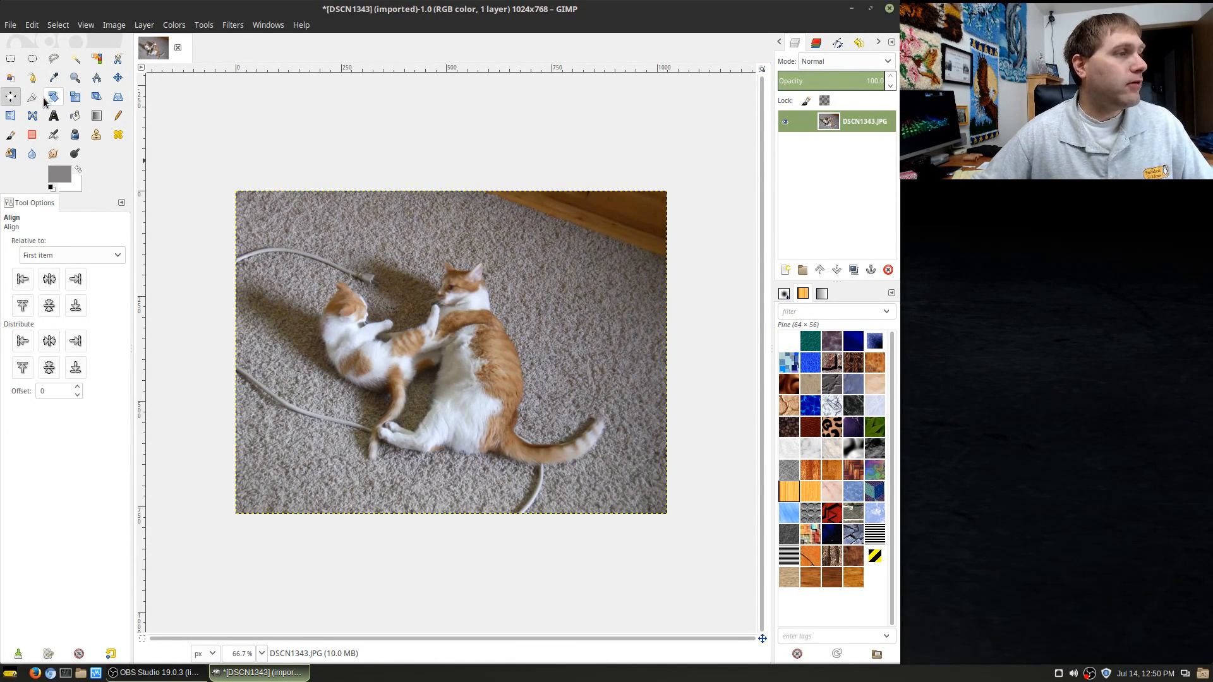
click(11, 26)
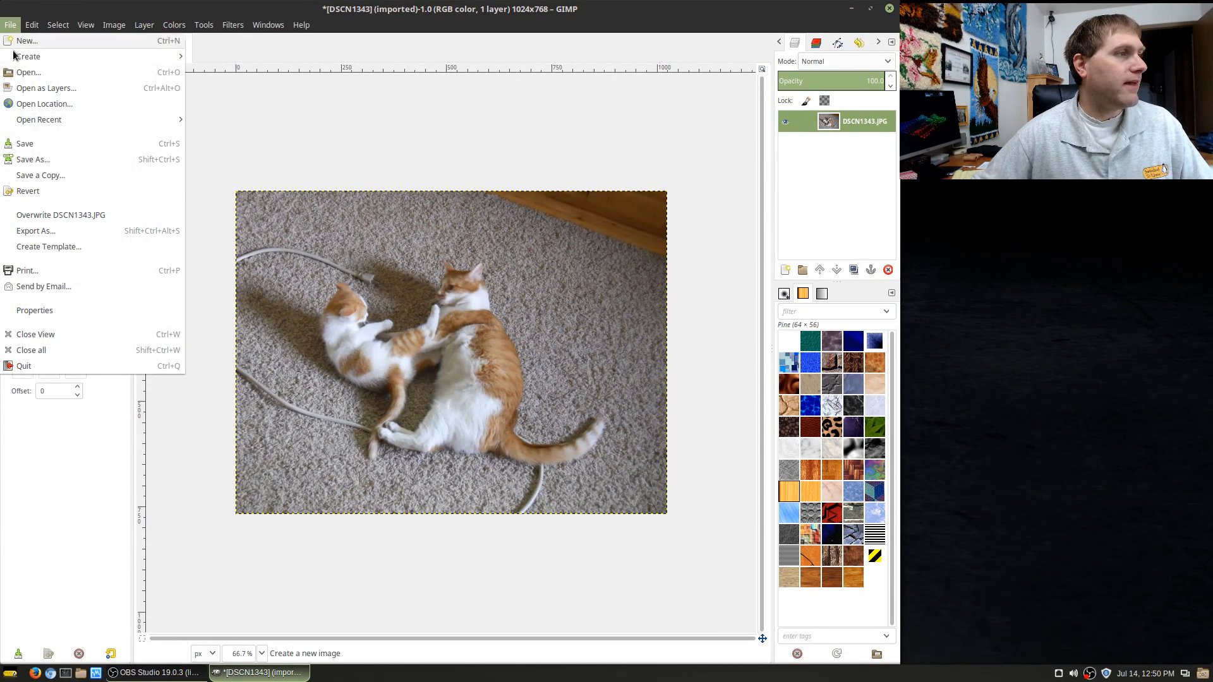
click(27, 72)
click(162, 128)
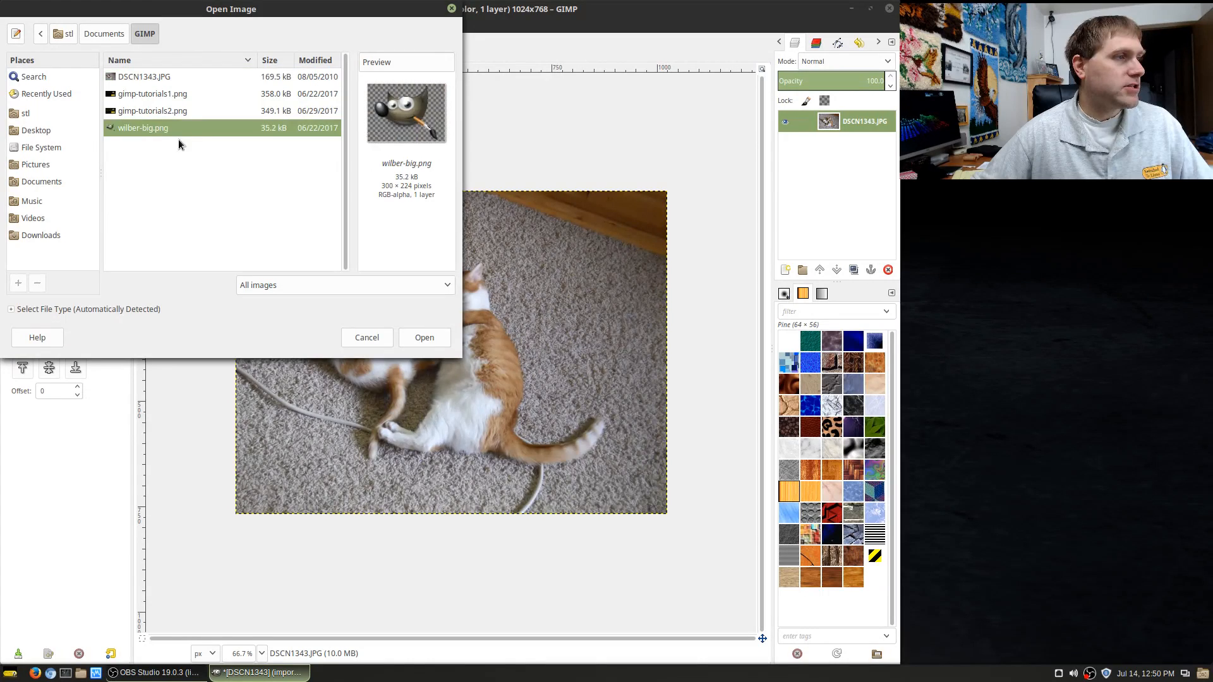
click(437, 339)
Copy the Wilber image and paste it, converting the floating selection into a new layer
click(12, 26)
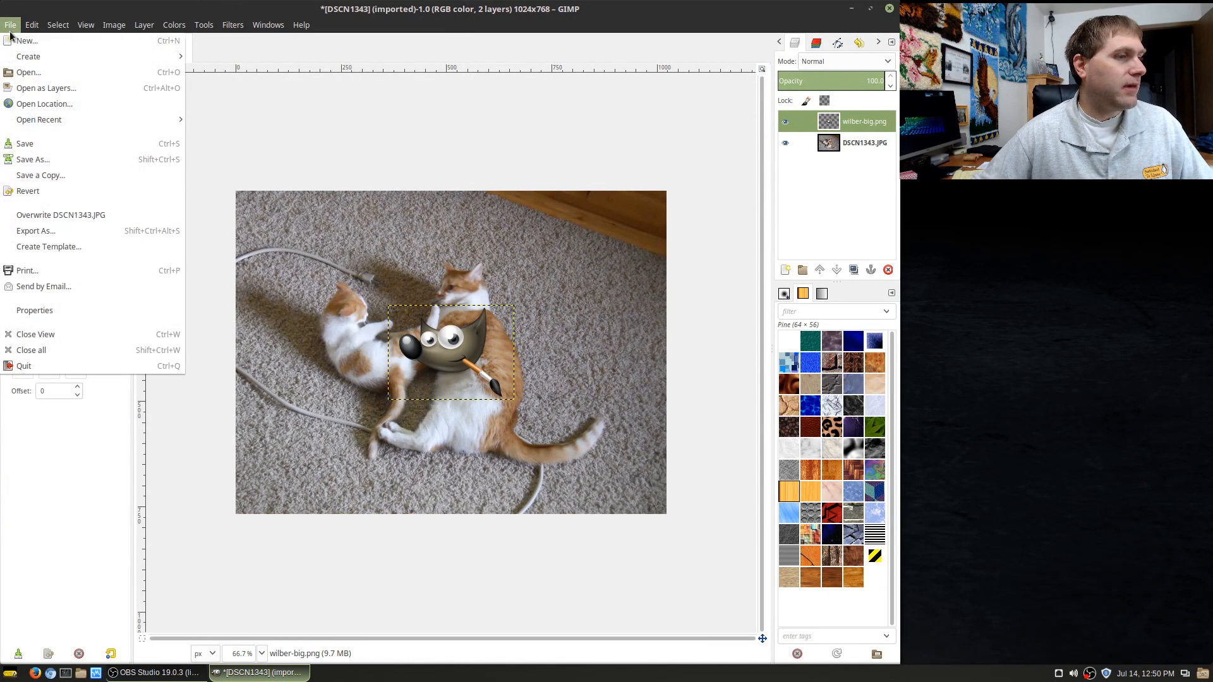
click(14, 25)
key(ctrl+c)
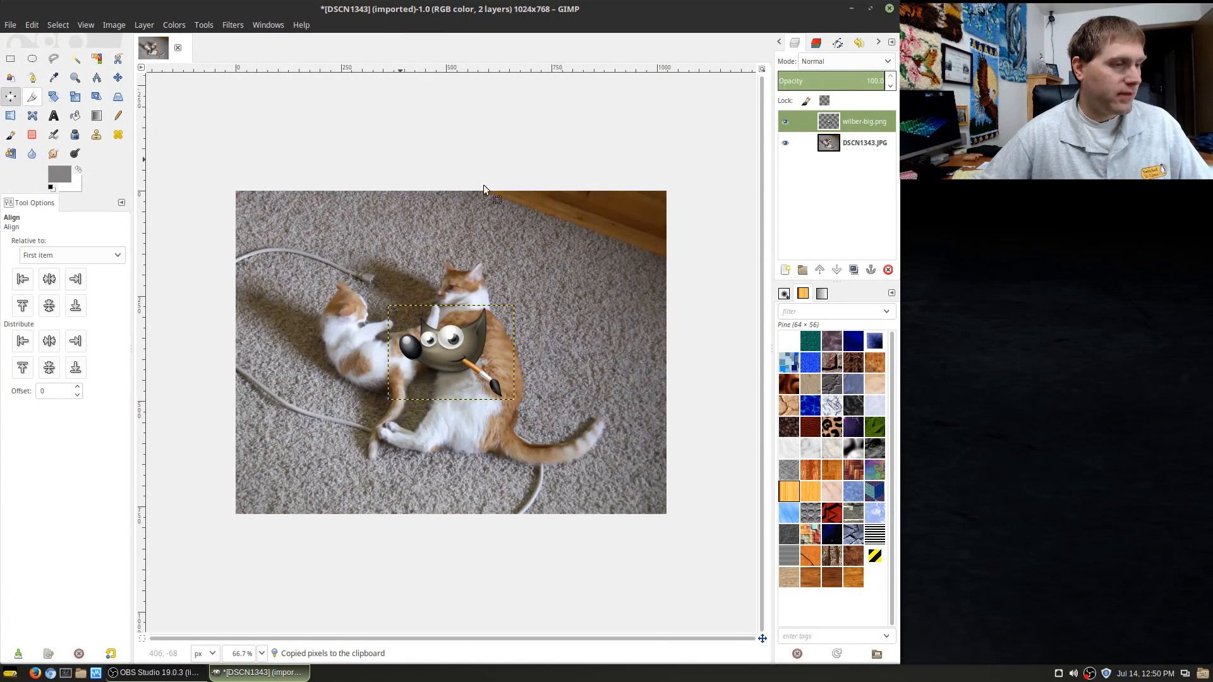
key(ctrl+v)
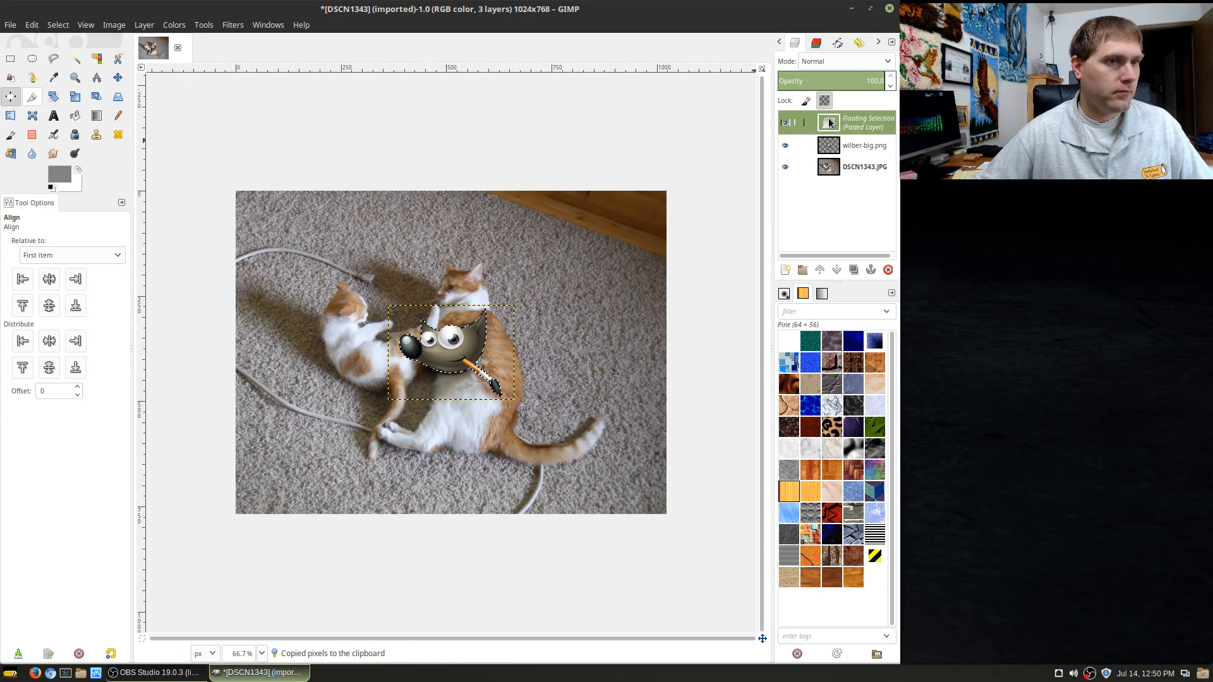
right_click(865, 129)
click(875, 148)
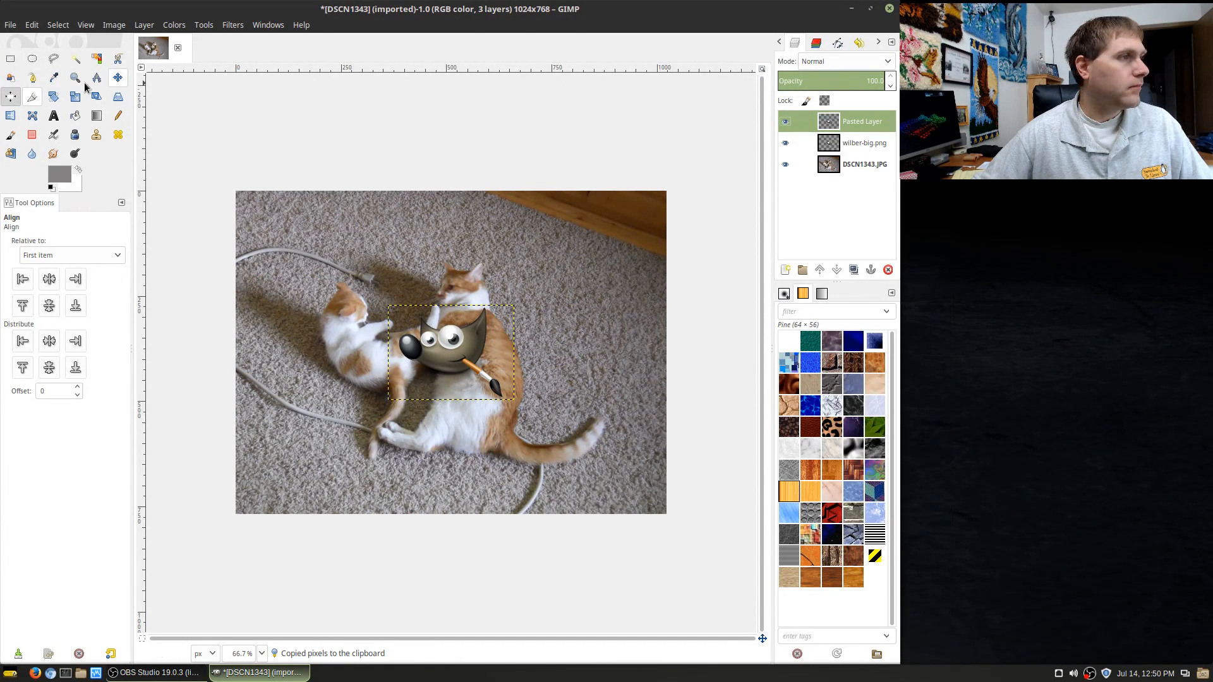
Move one Wilber to the carpet beside the wood trim and the other onto the small cat's head
click(118, 77)
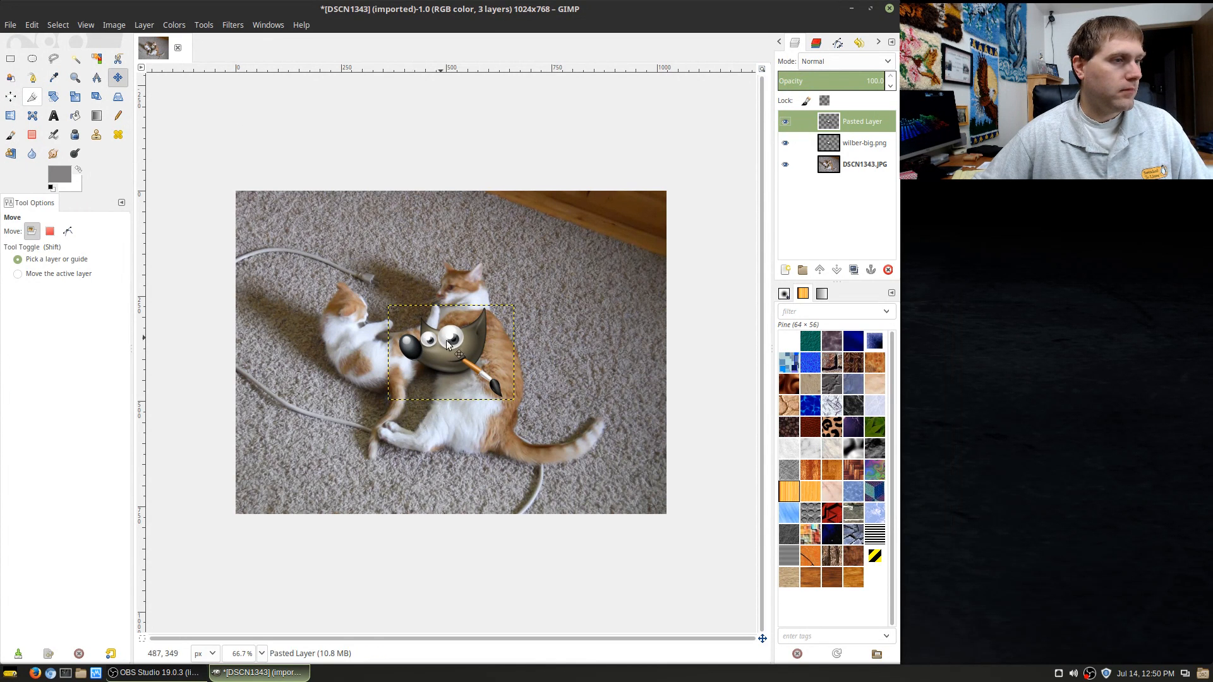
drag(445, 339, 637, 238)
drag(458, 344, 384, 289)
Paste a third Wilber as a new layer and move it onto the large cat's lower body
key(ctrl+v)
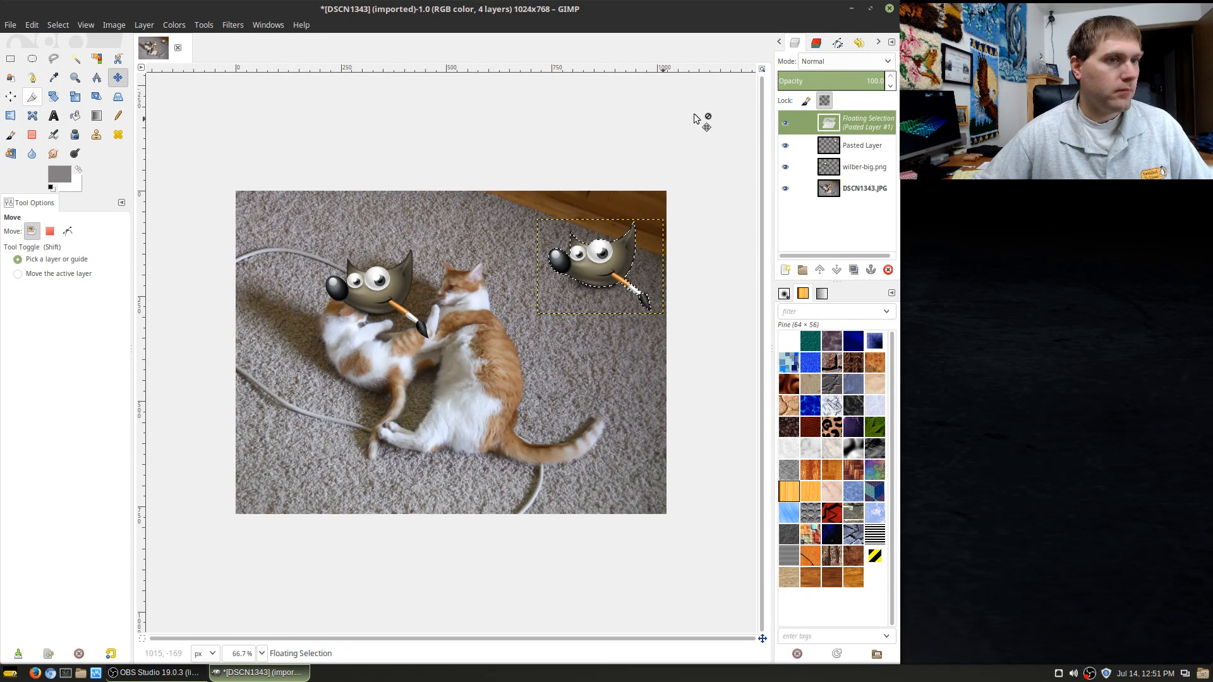
right_click(871, 129)
click(910, 202)
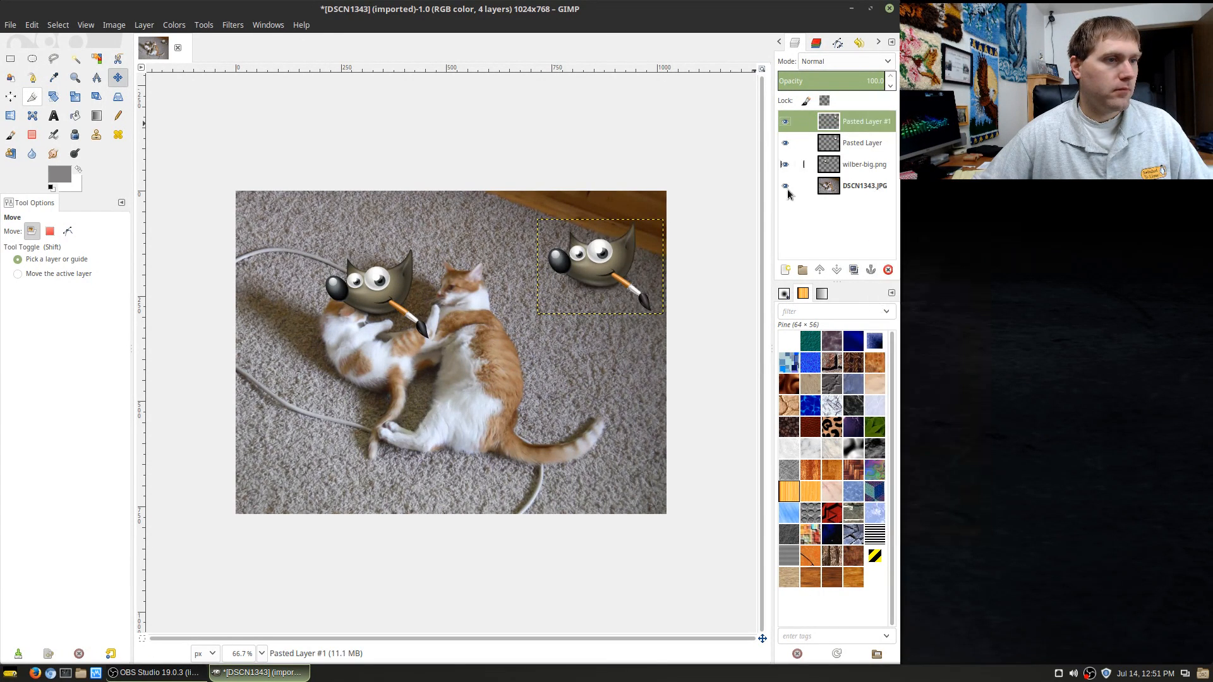
drag(610, 273, 485, 420)
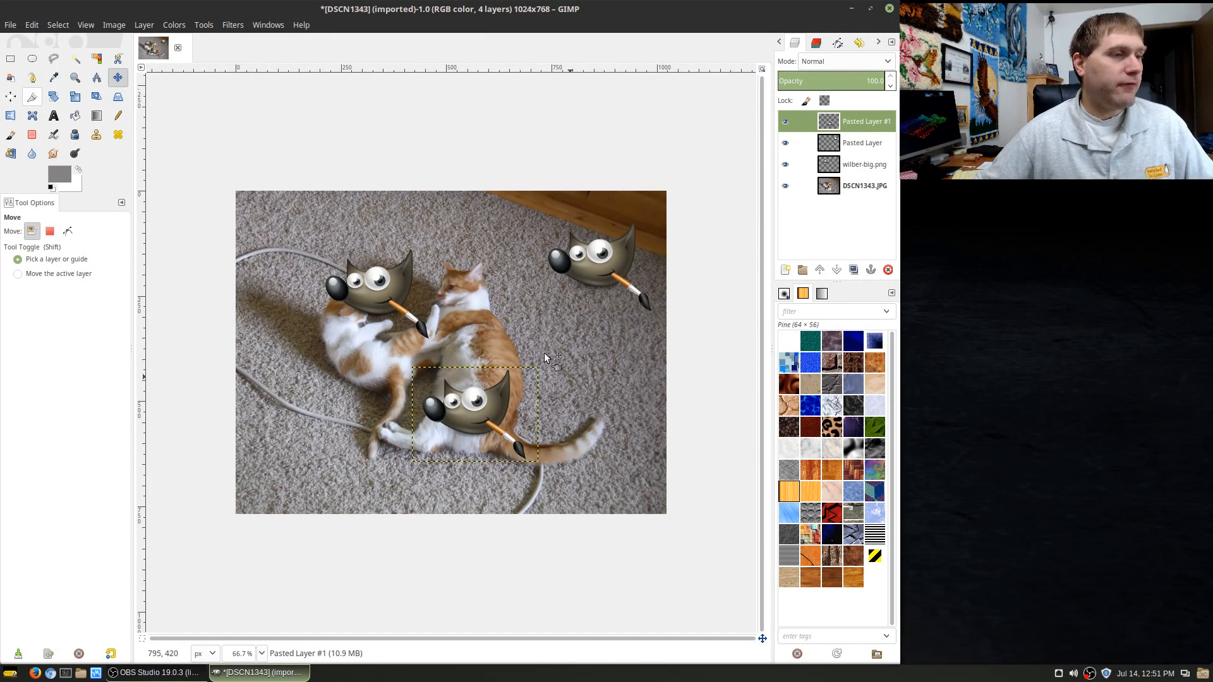
click(609, 410)
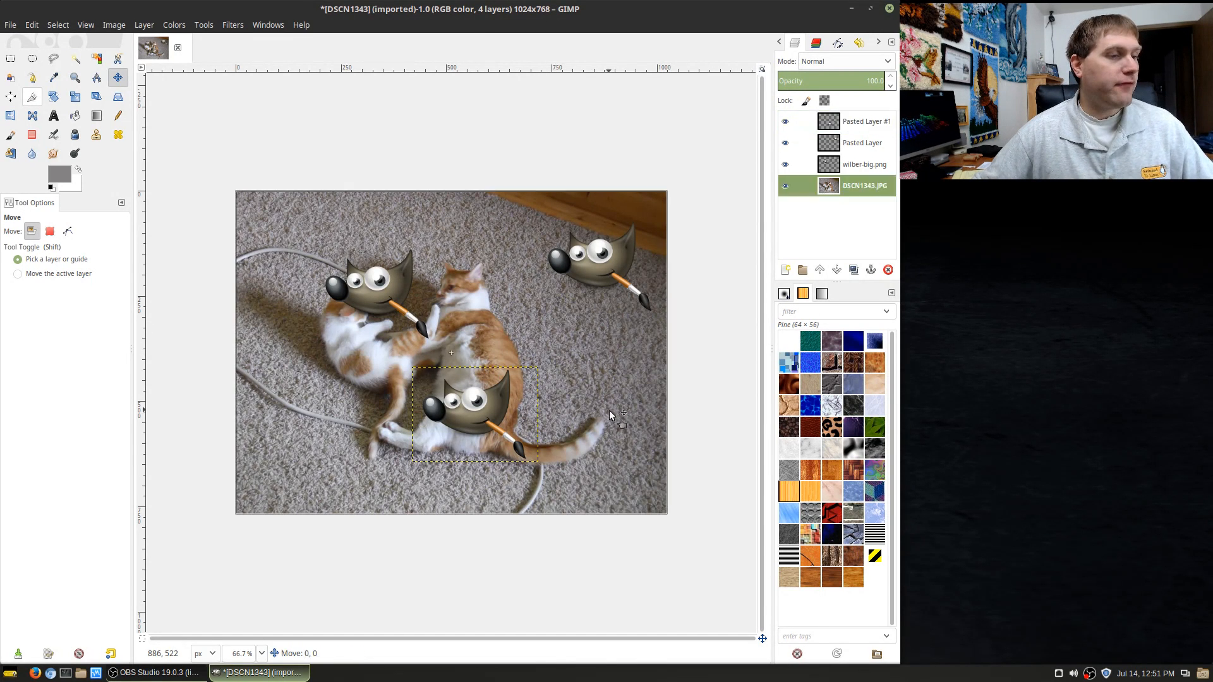
Pick the three Wilber layers with the Align tool, starting with the one on the large cat's lower body
click(11, 98)
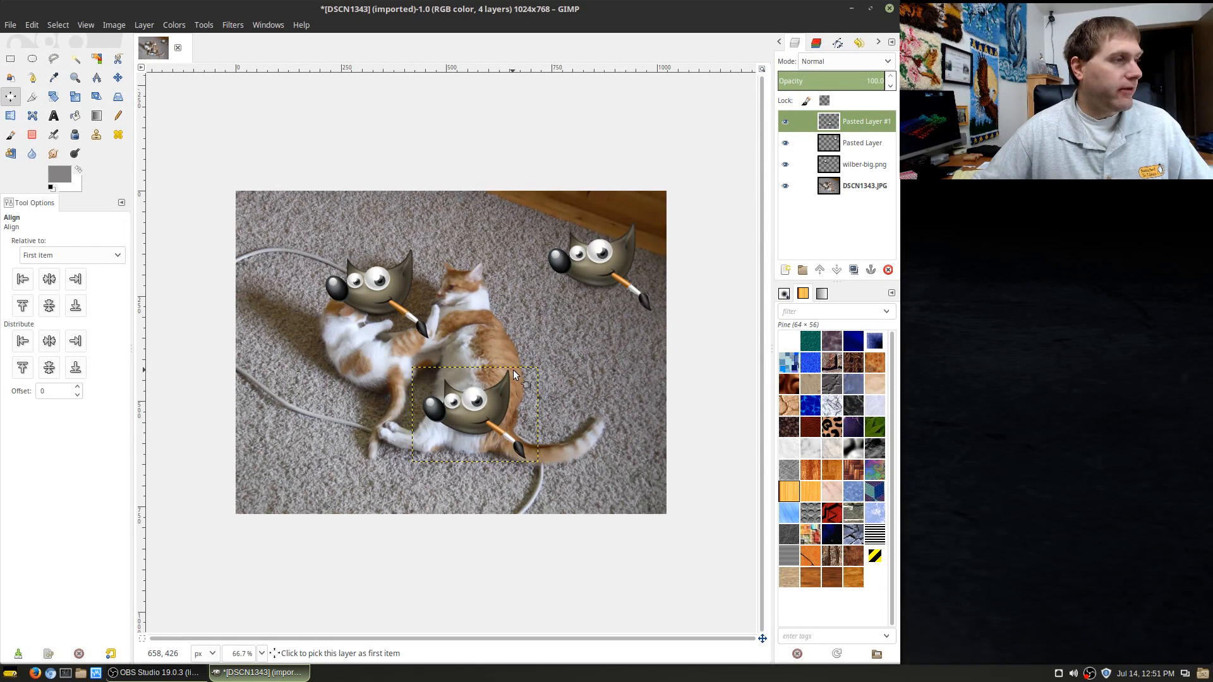
click(529, 429)
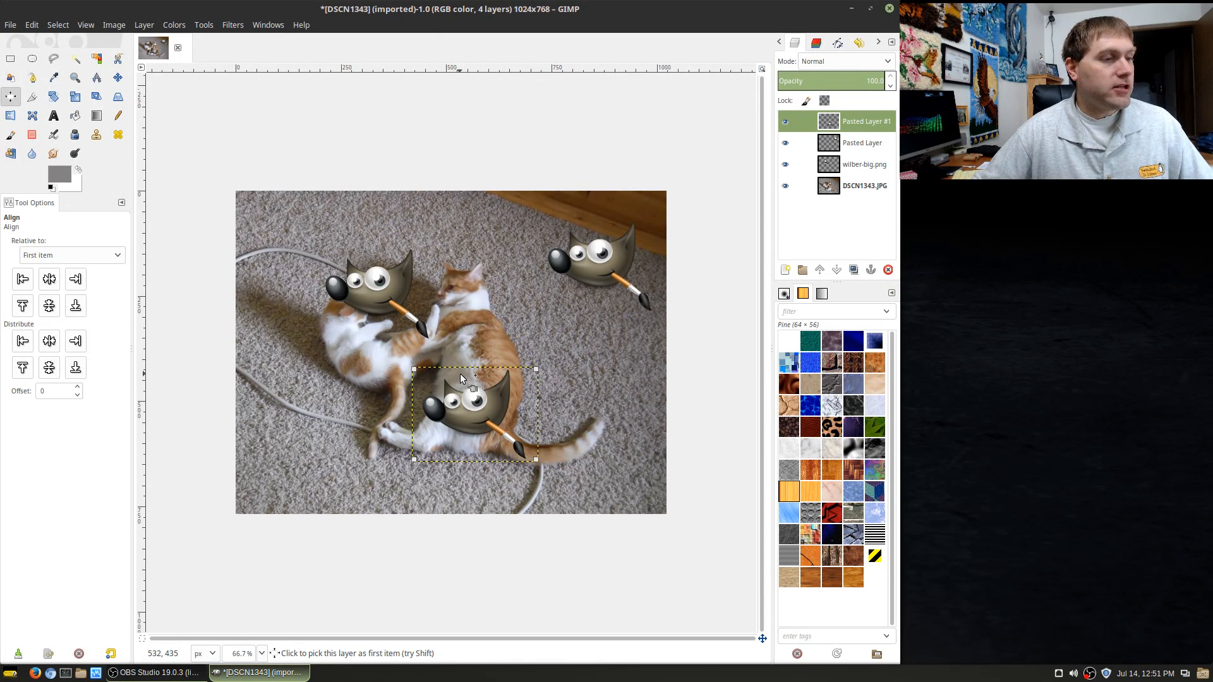
click(372, 289)
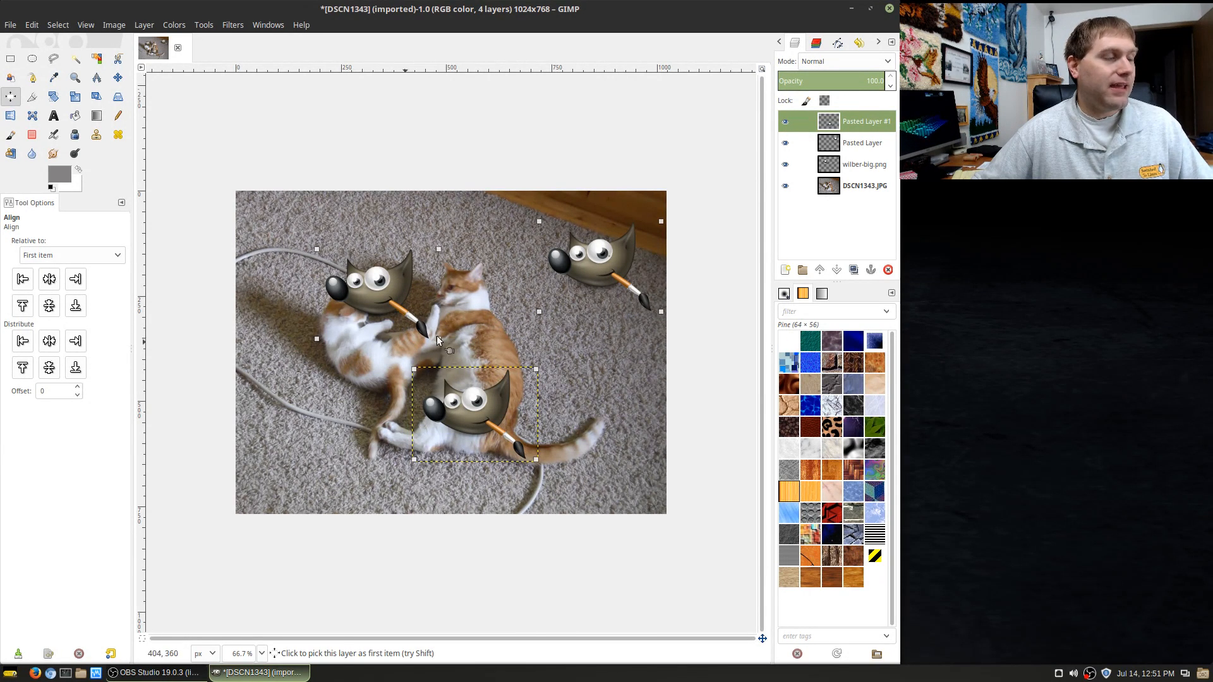
Align the picked Wilber layers to the first item by horizontal center, vertical middle and bottom edge
click(50, 280)
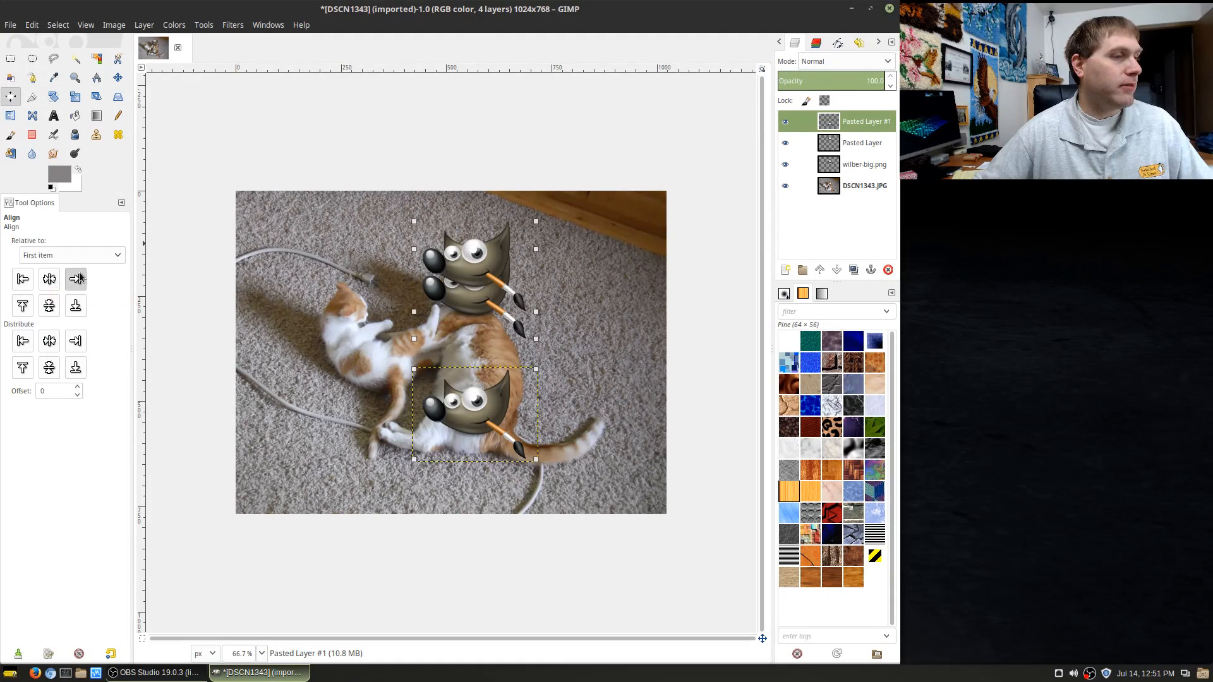
click(50, 313)
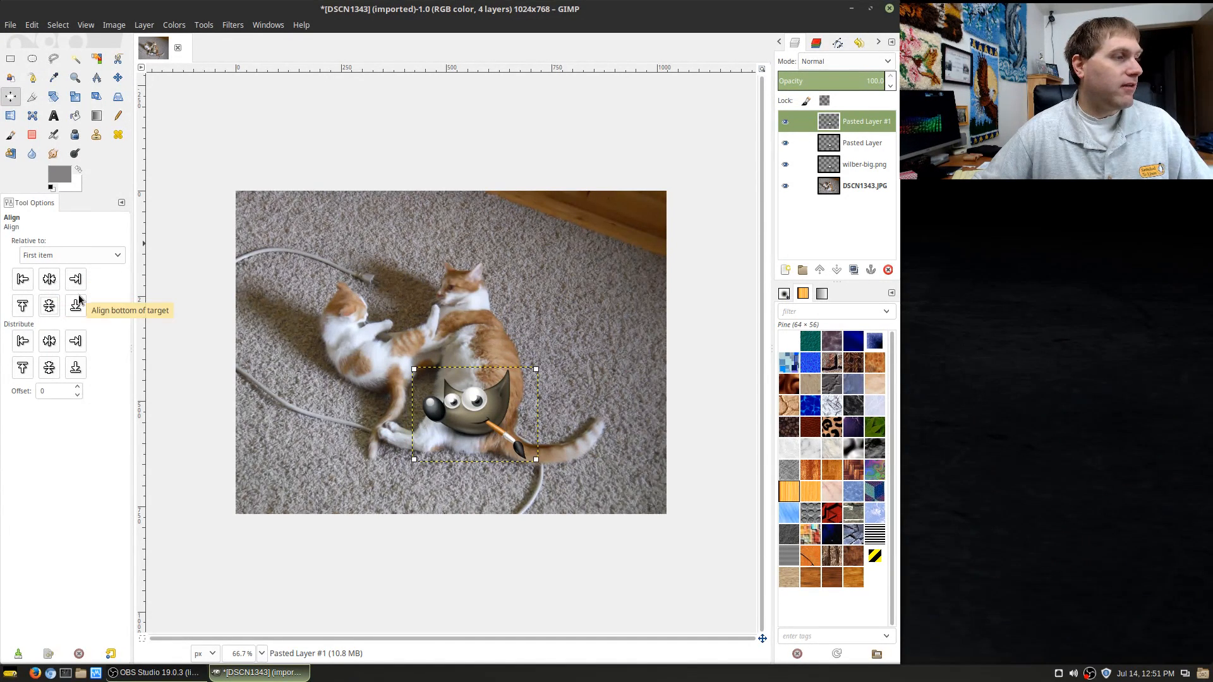
click(76, 303)
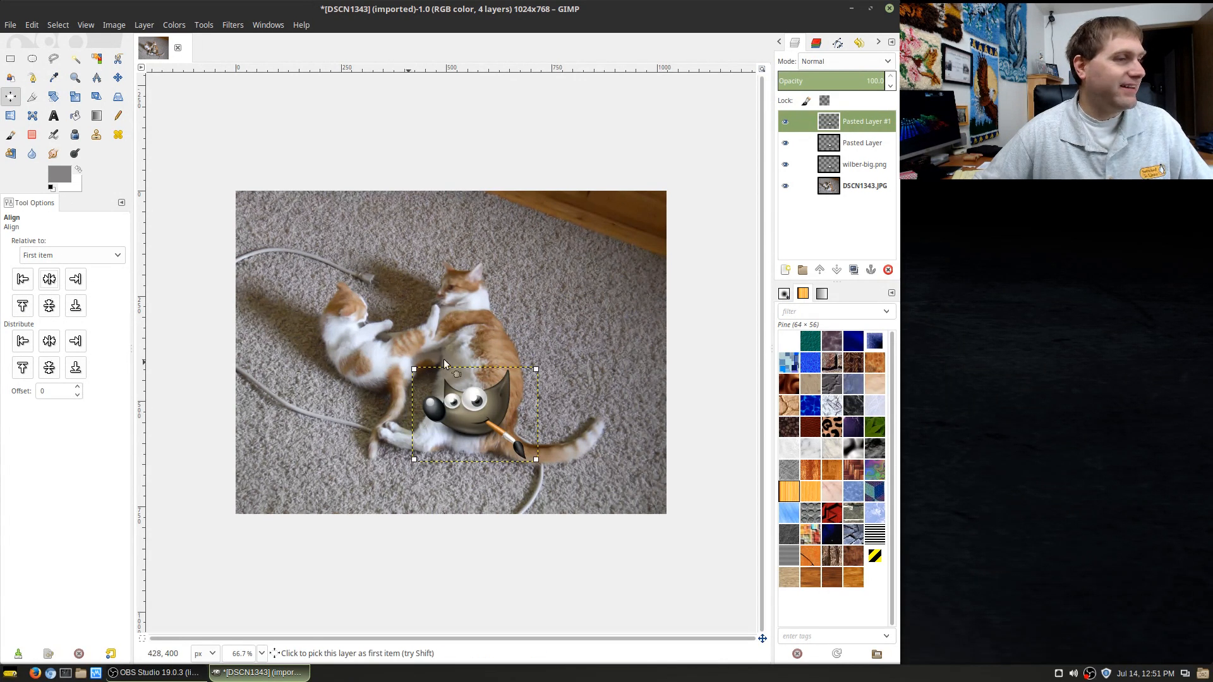
Spread the stacked Wilbers, moving one beside the large cat's head and another onto the small cat's head
drag(477, 398, 343, 256)
key(m)
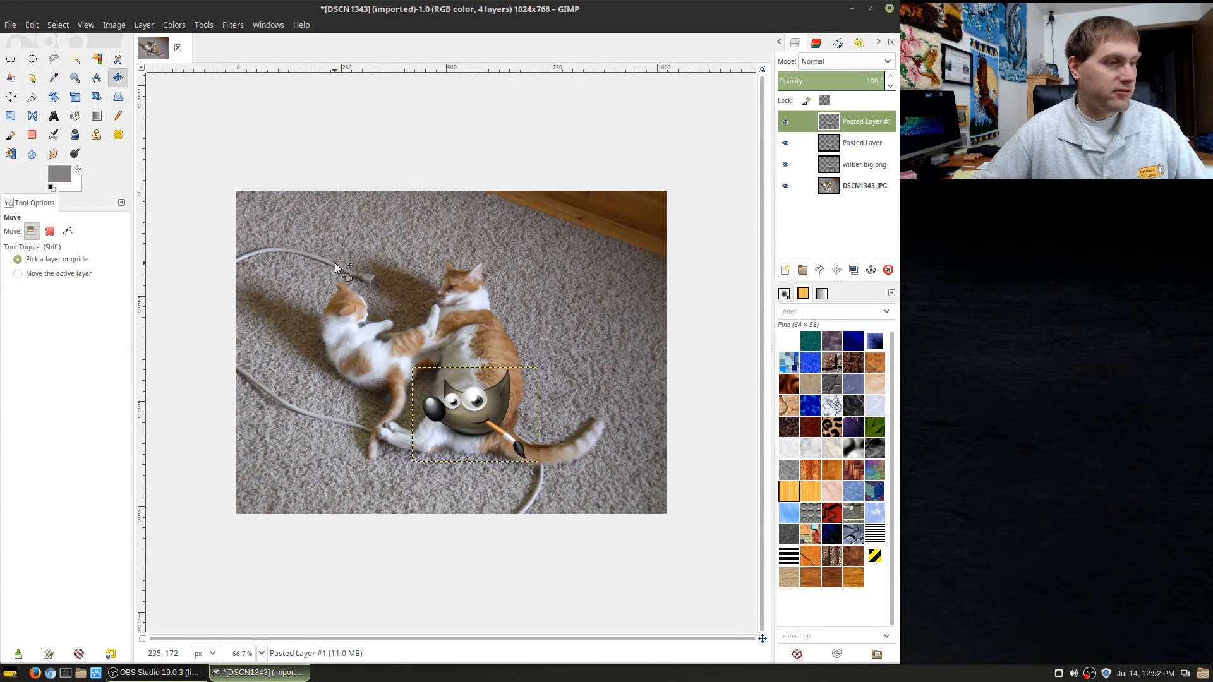
drag(483, 424, 542, 288)
drag(480, 411, 356, 284)
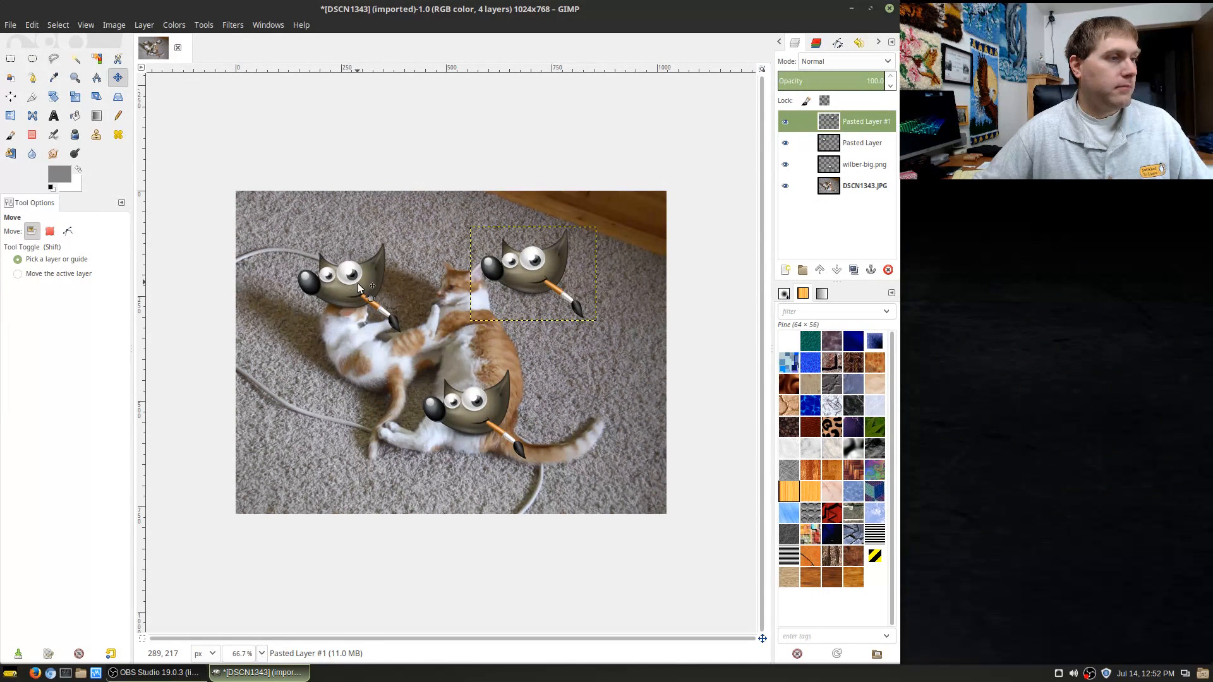
Pick the three Wilber layers with the Align tool, starting with the small cat's, and align them to the first item's bottom edge
click(10, 96)
click(71, 255)
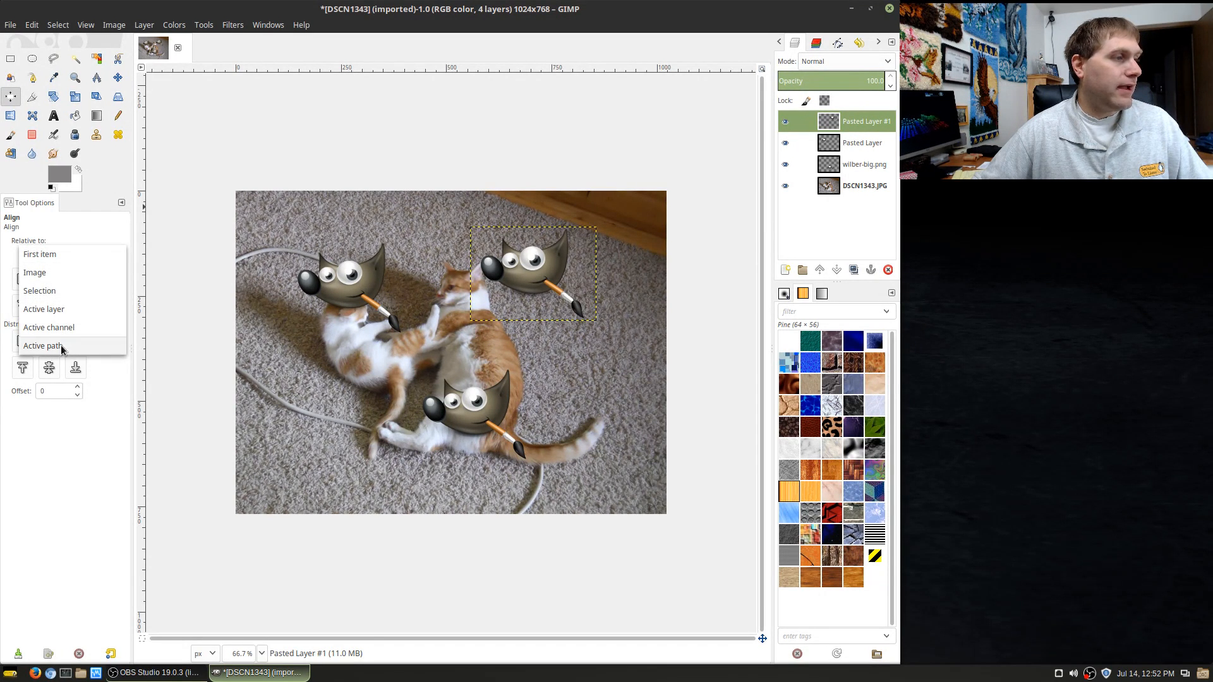
click(547, 291)
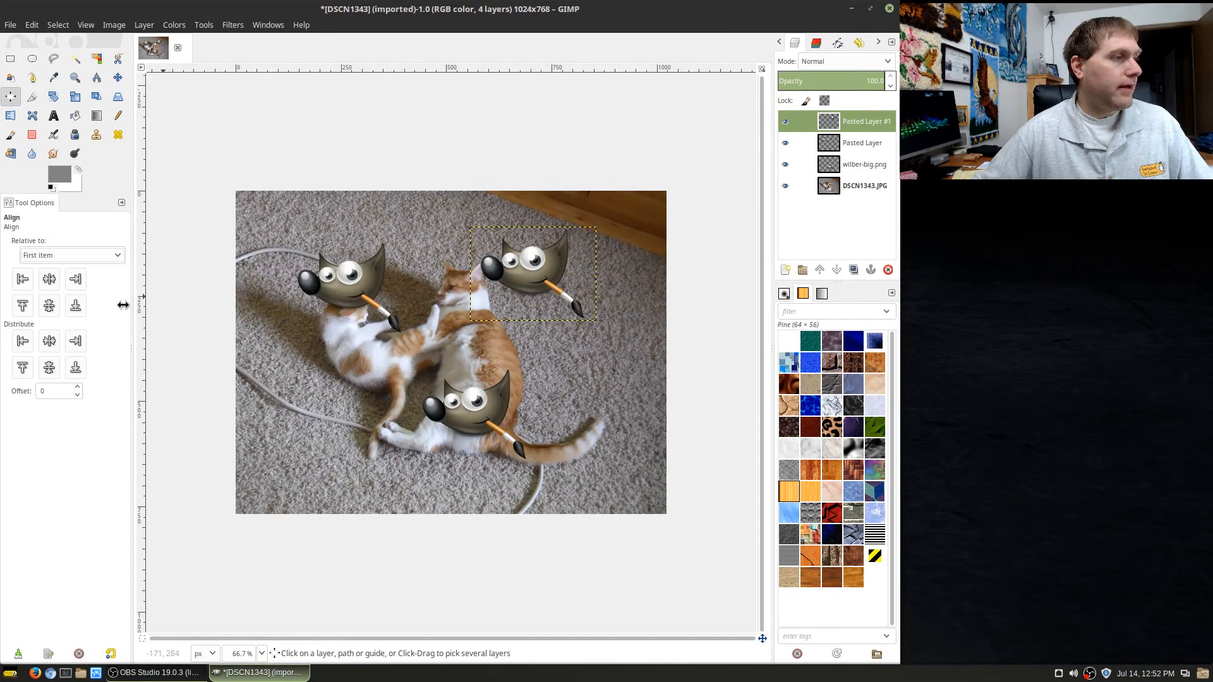
click(341, 278)
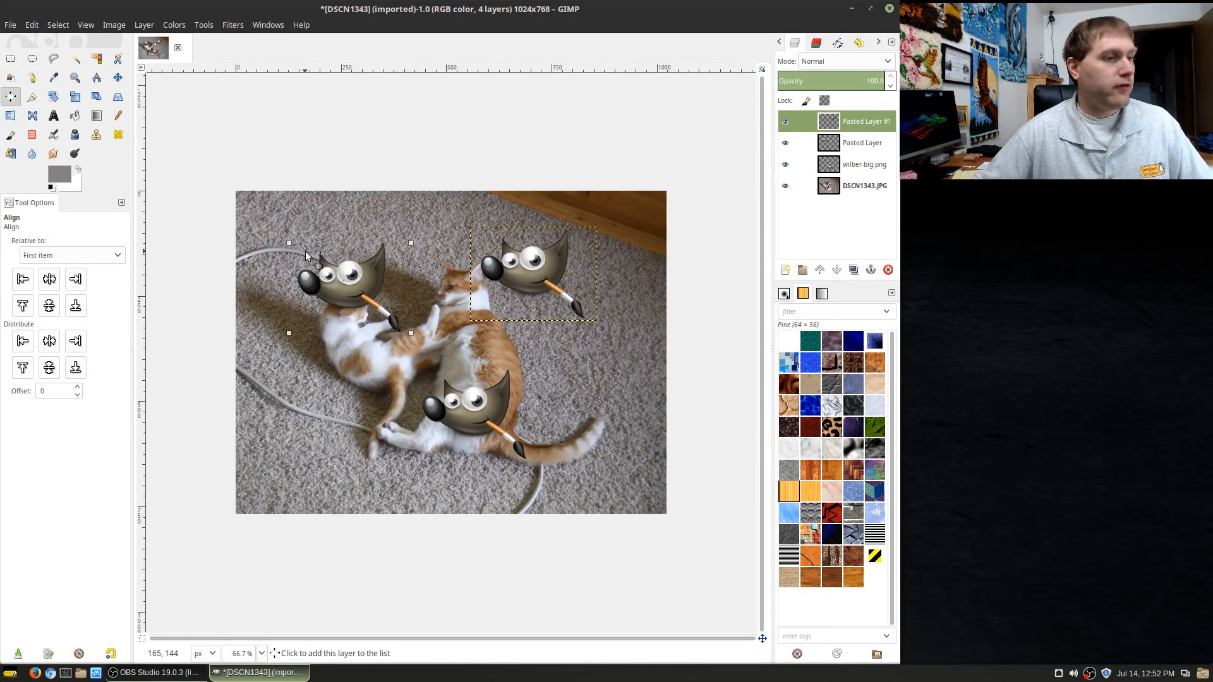
shift+click(509, 241)
shift+click(473, 410)
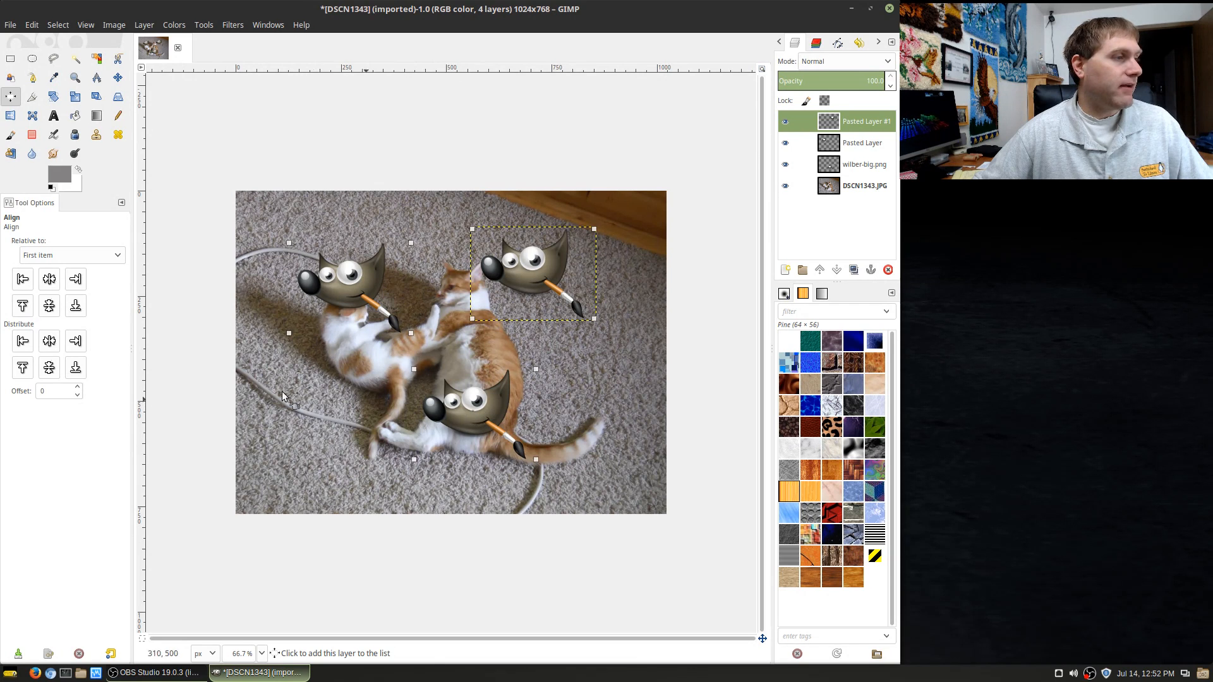
click(74, 307)
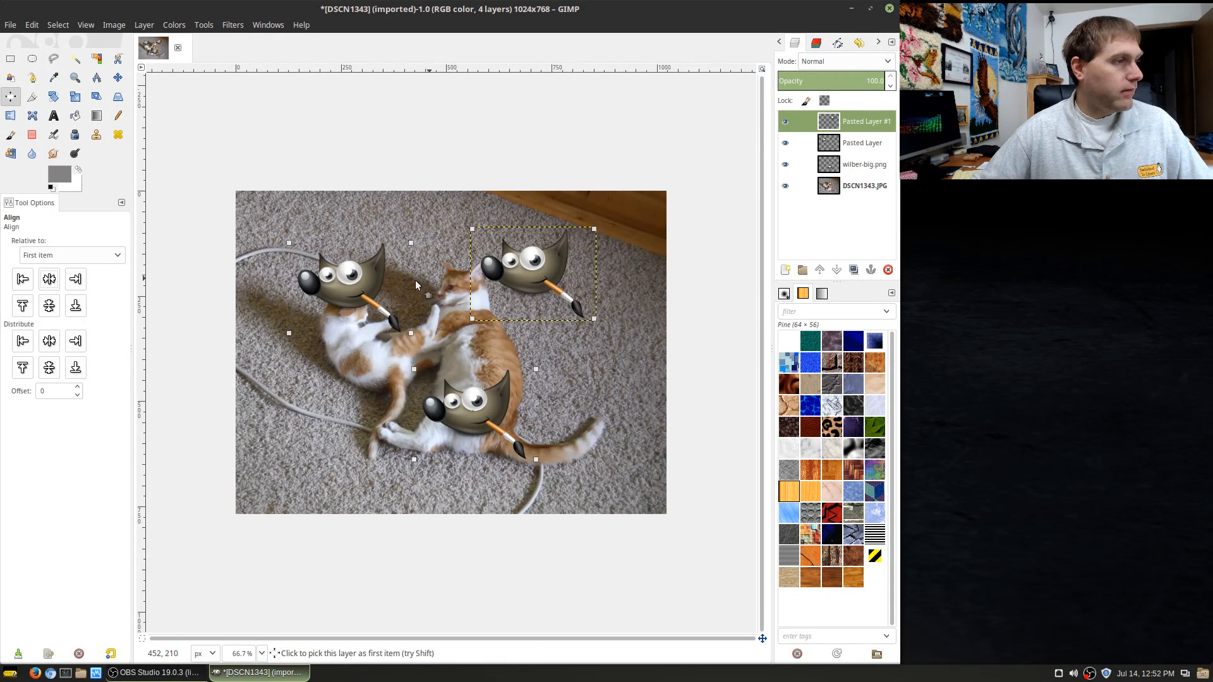
Undo the last two changes to the Wilber layers and redo them
key(ctrl+z)
key(ctrl+z)
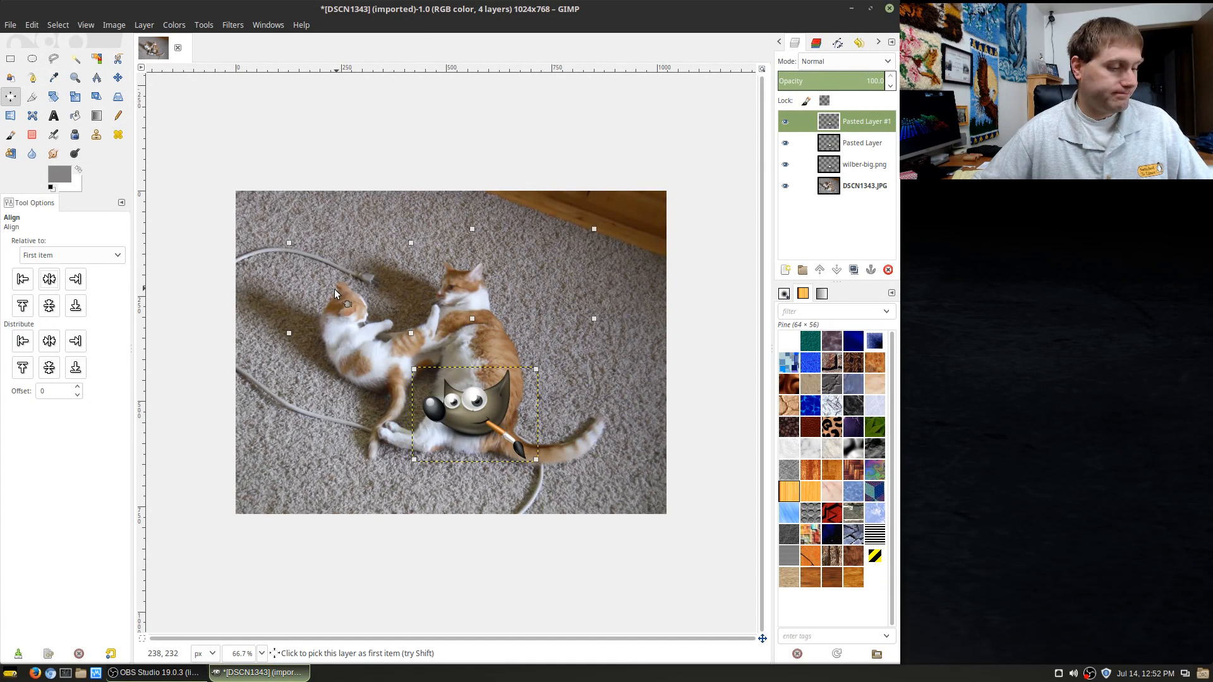
key(ctrl+y)
key(ctrl+y)
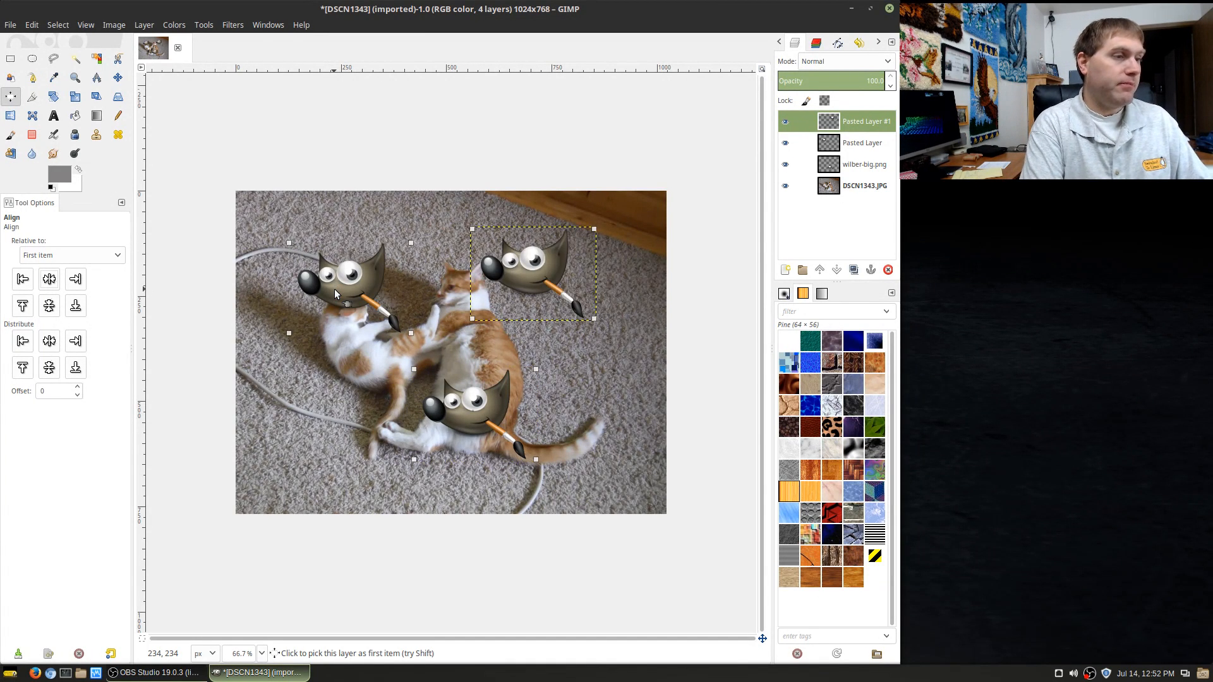
Repick the three Wilber layers with the one beside the large cat's head as first item, and align them by horizontal center
click(564, 275)
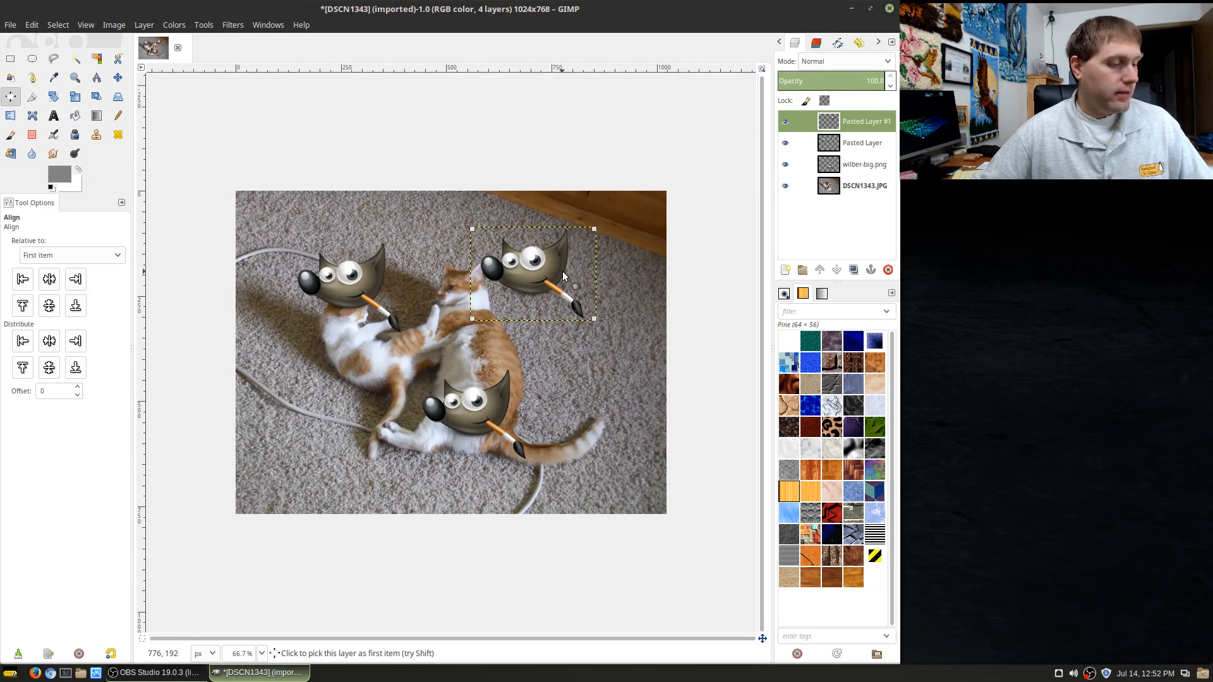
click(33, 98)
click(11, 98)
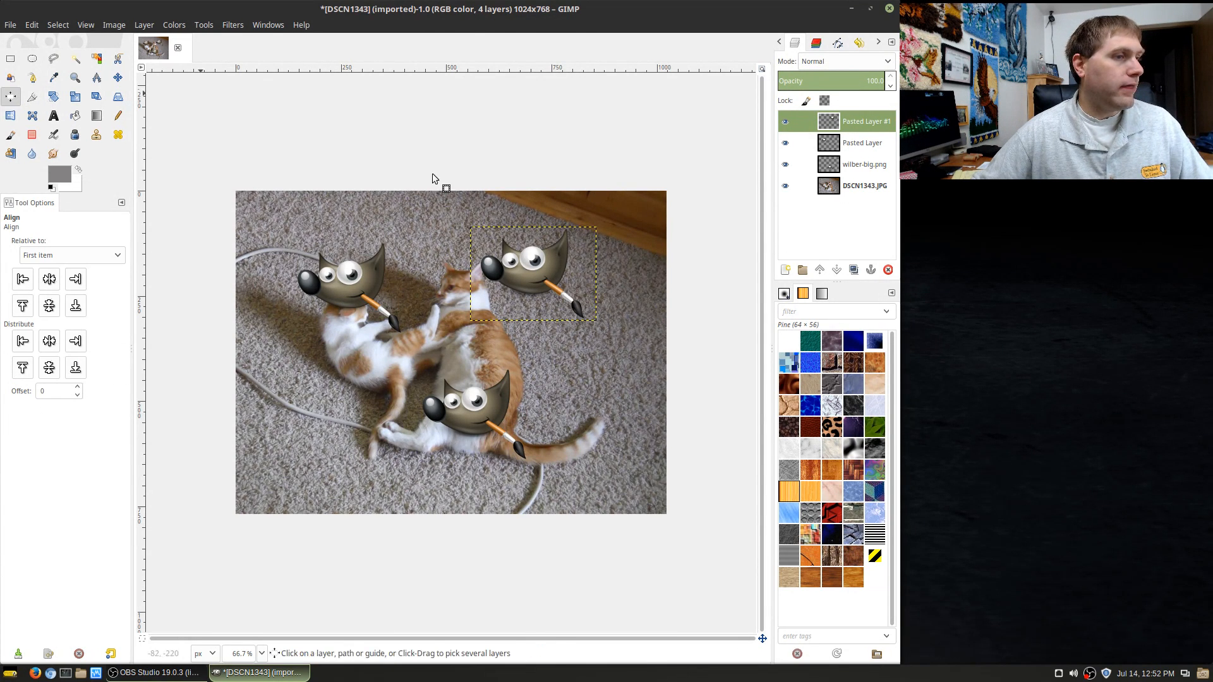
click(547, 273)
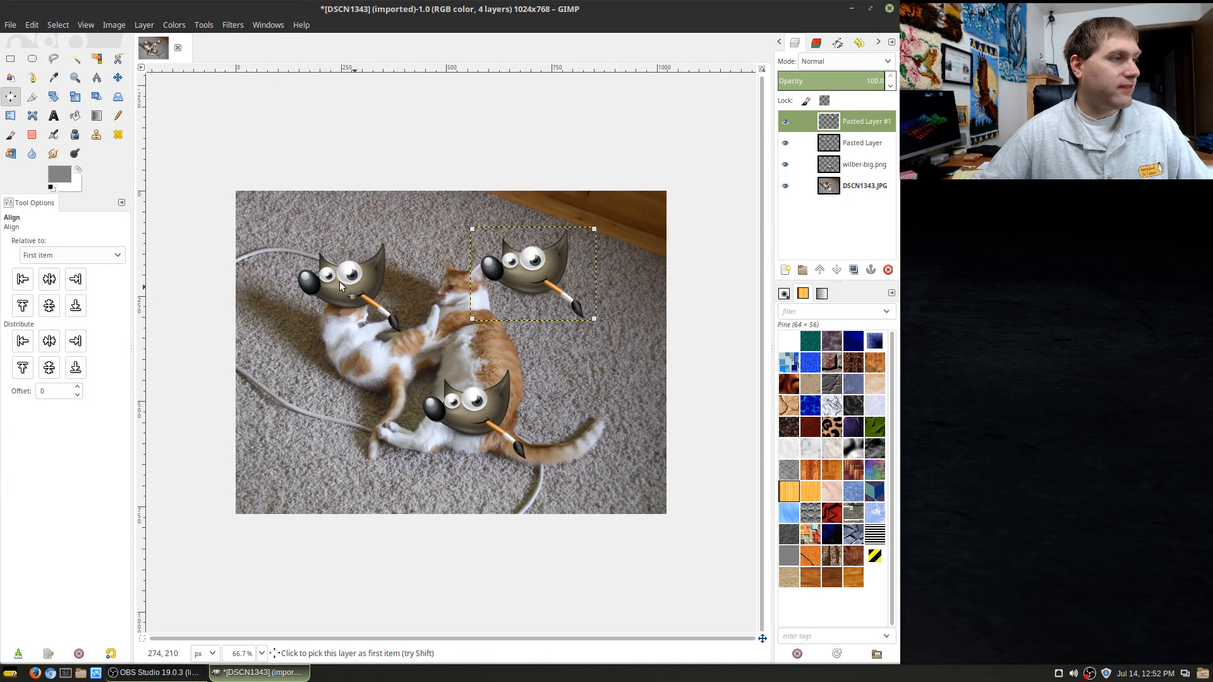
click(372, 275)
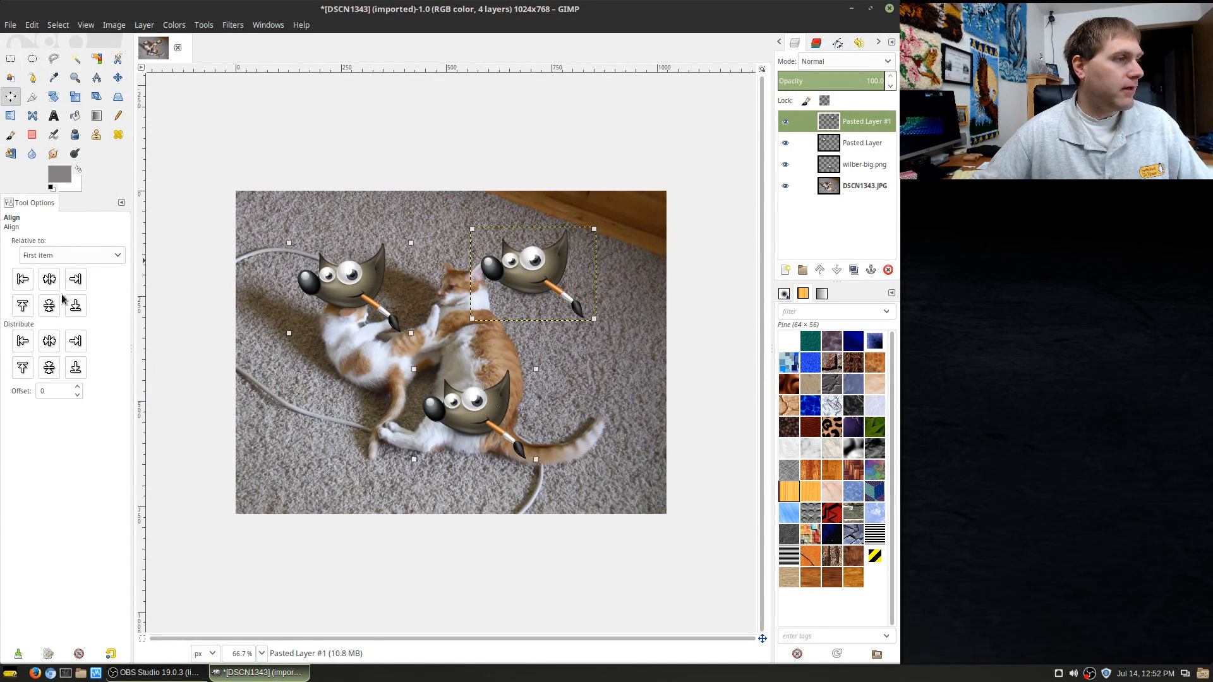
click(49, 278)
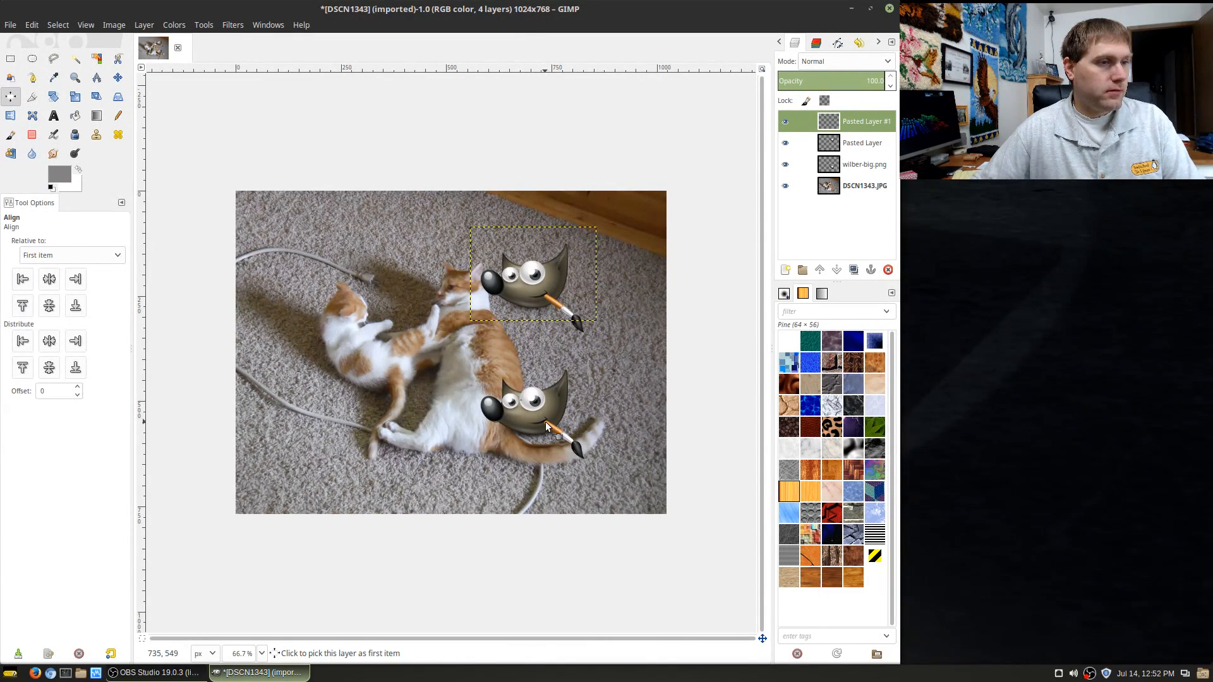
Delete the wilber-big.png, Pasted Layer and Pasted Layer #1 layers, keeping only the cat photo
click(716, 180)
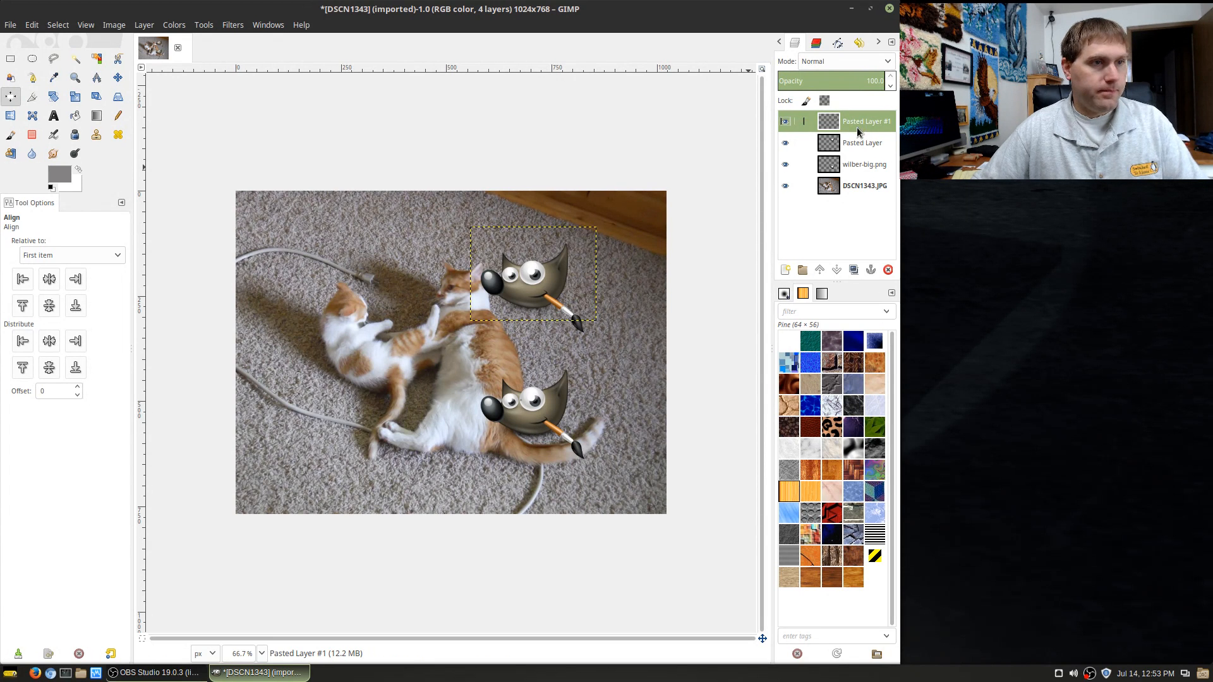
right_click(854, 164)
click(894, 289)
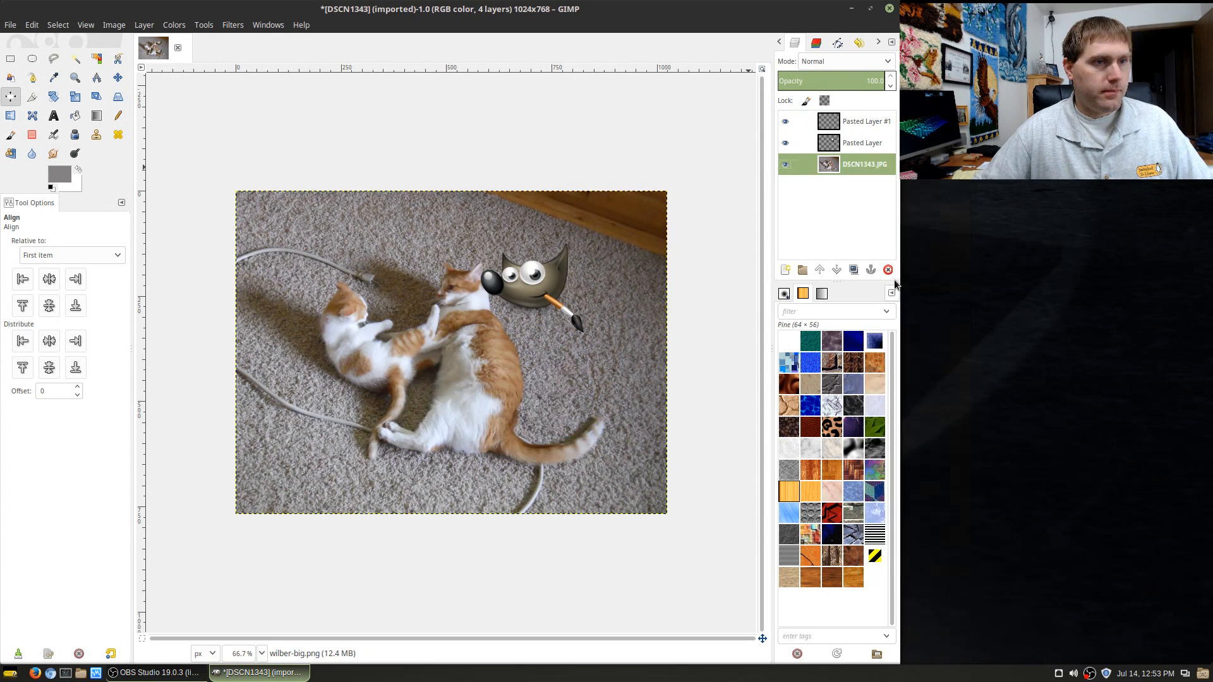
right_click(858, 135)
click(891, 261)
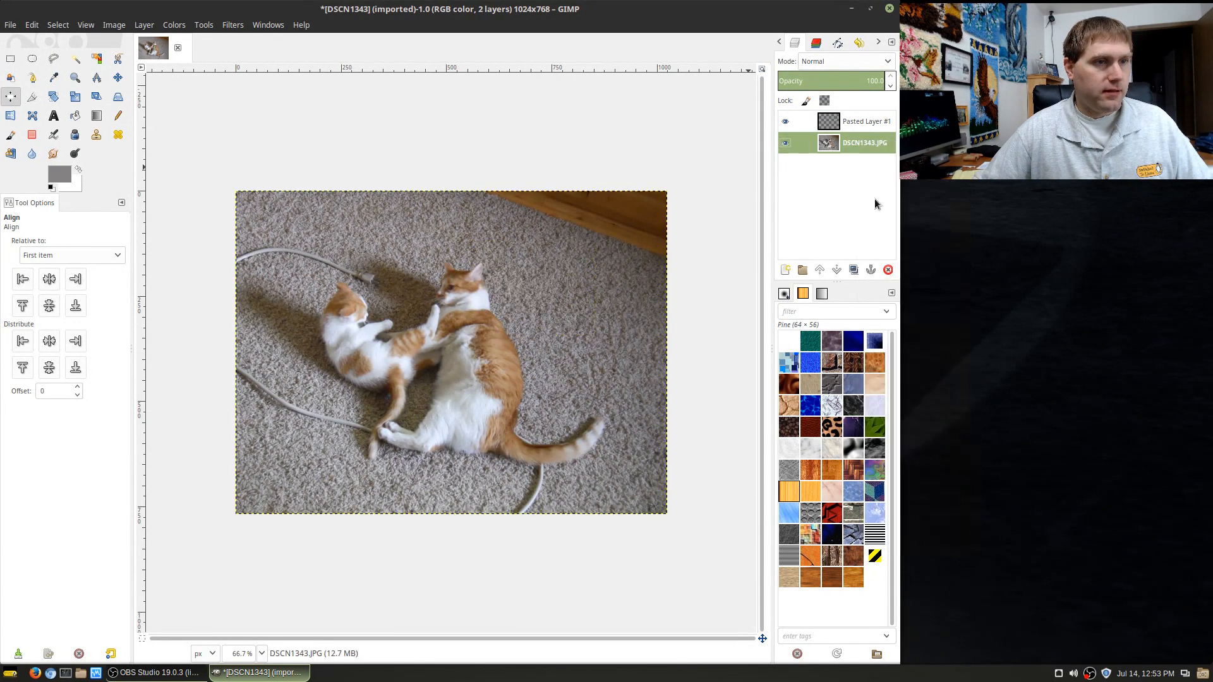
right_click(864, 120)
click(898, 245)
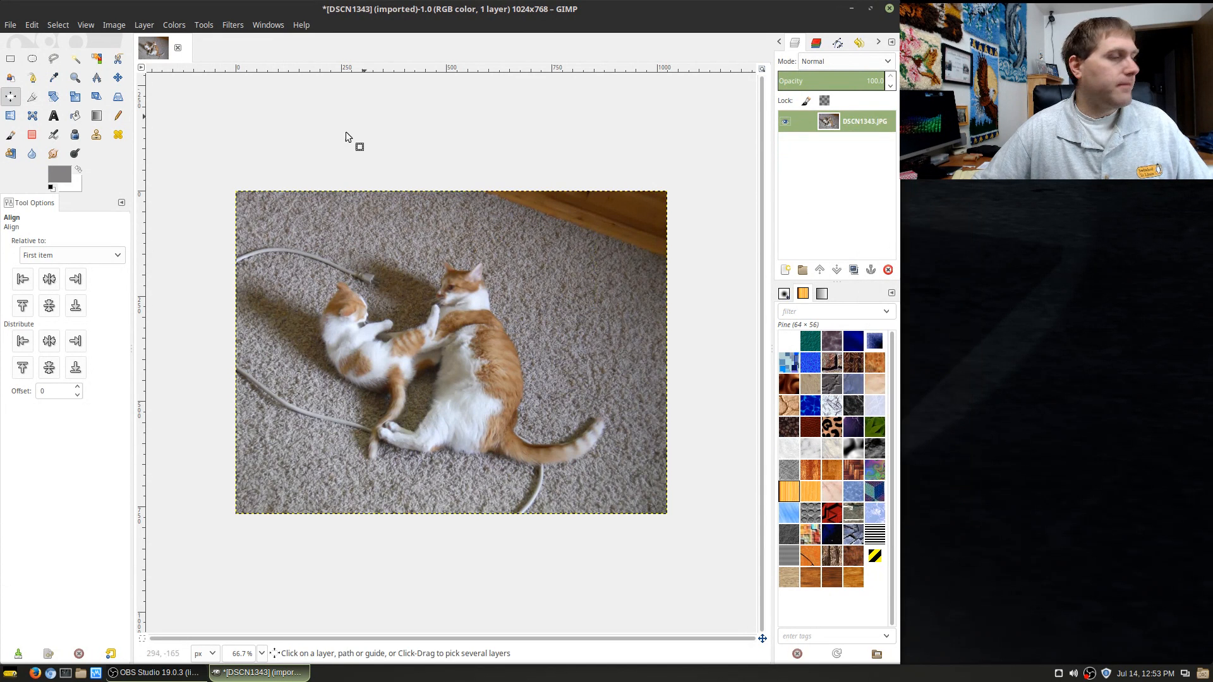
Crop the photo around the two cats to about 734 × 553 px, and undo the crop
click(29, 98)
drag(299, 242, 592, 450)
key(Return)
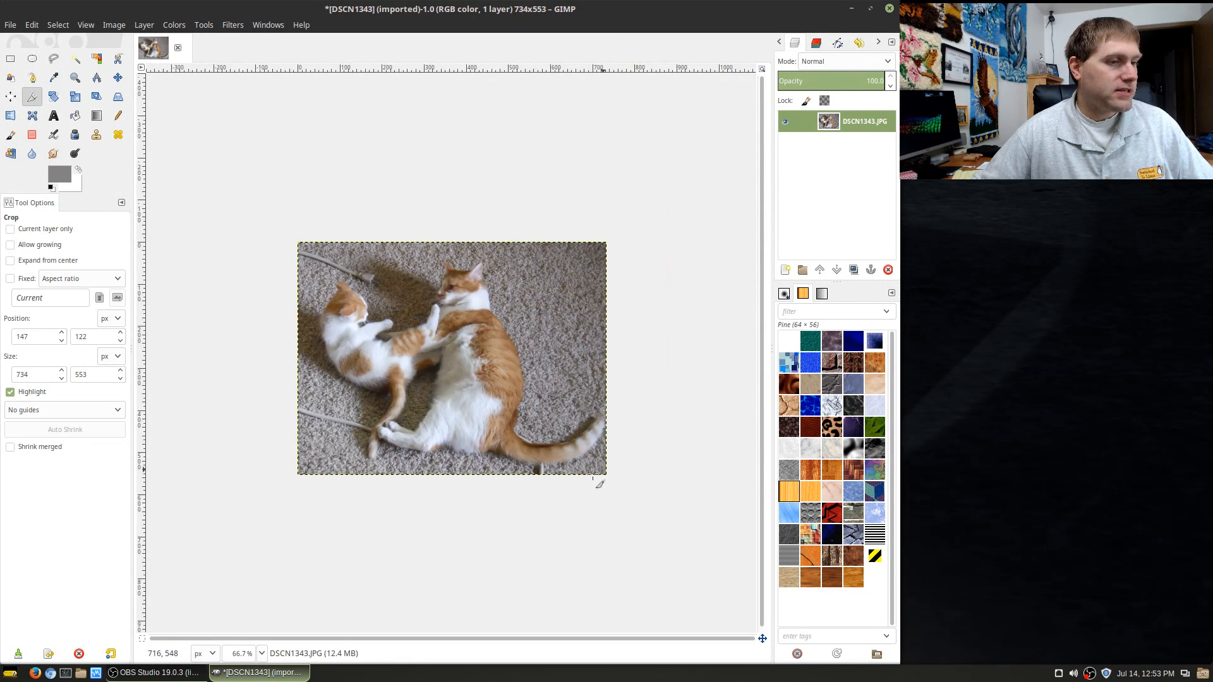
key(ctrl+z)
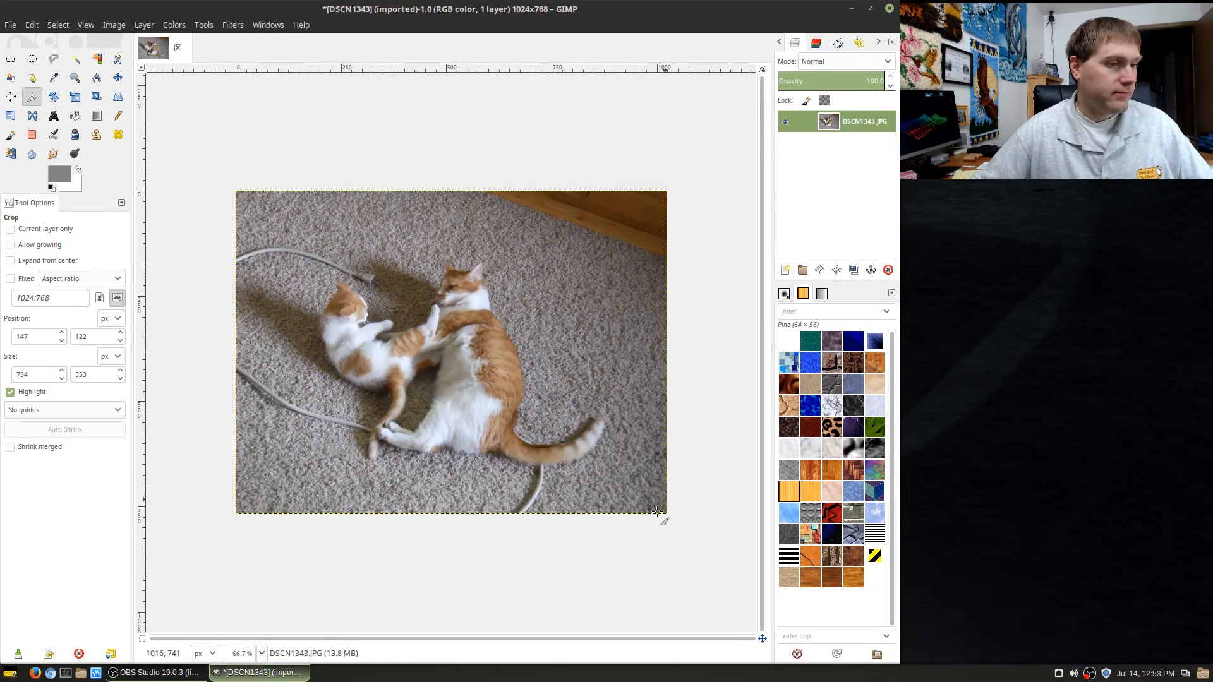
Crop the photo around the cats to about 691 × 488 px with horizontal position 184 px, and undo the crop
drag(314, 262, 588, 450)
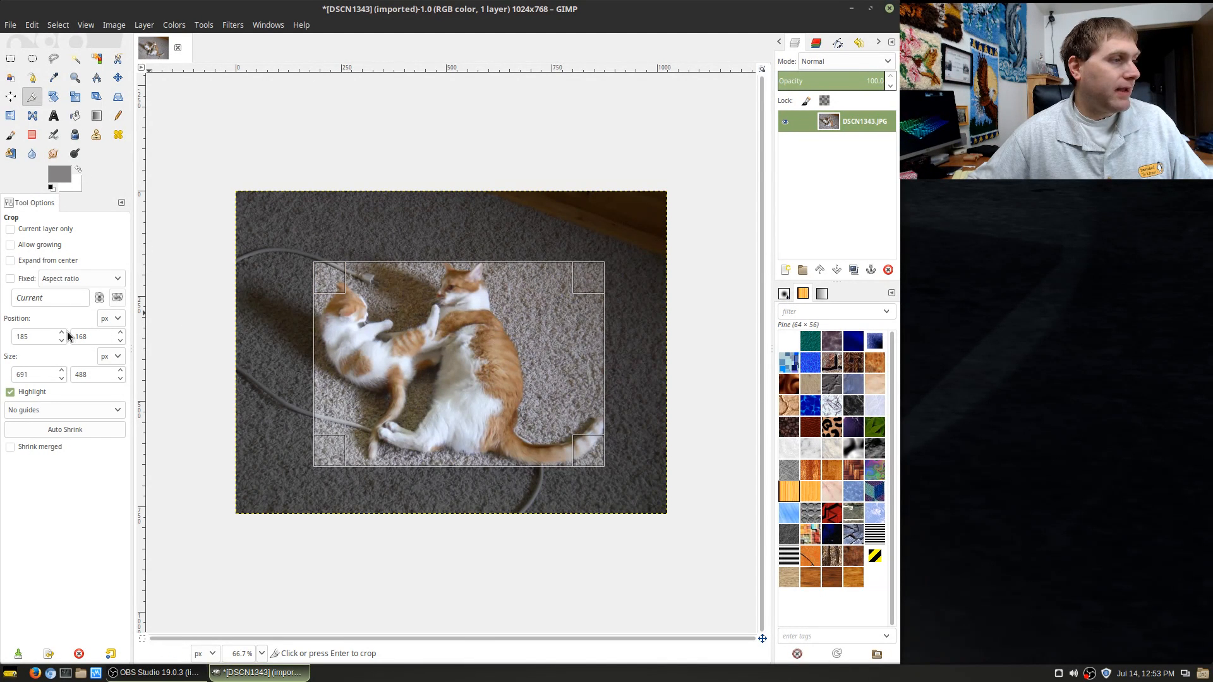
drag(62, 332, 62, 372)
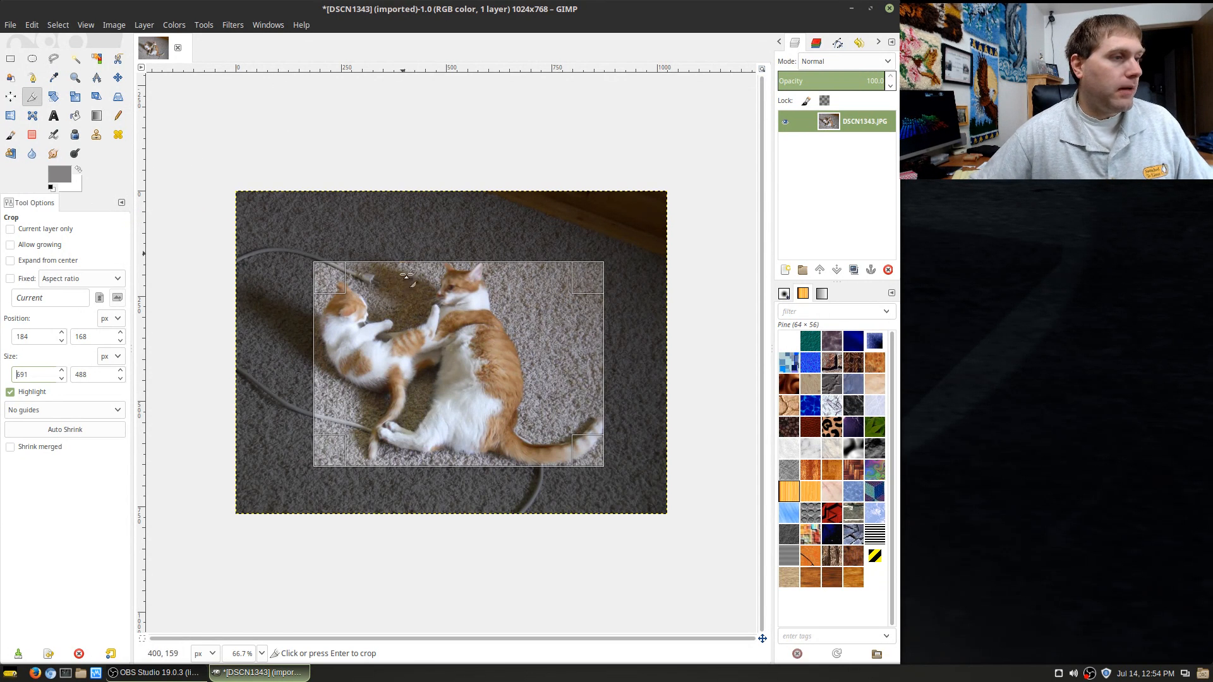
click(403, 308)
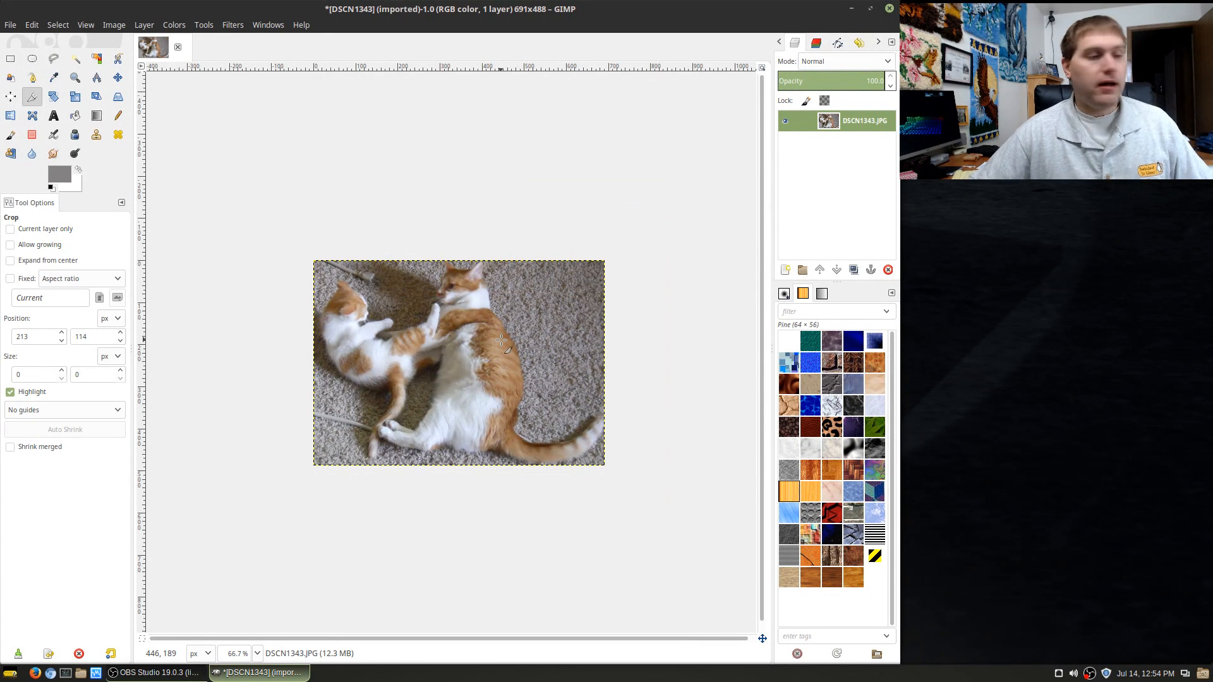
key(ctrl+z)
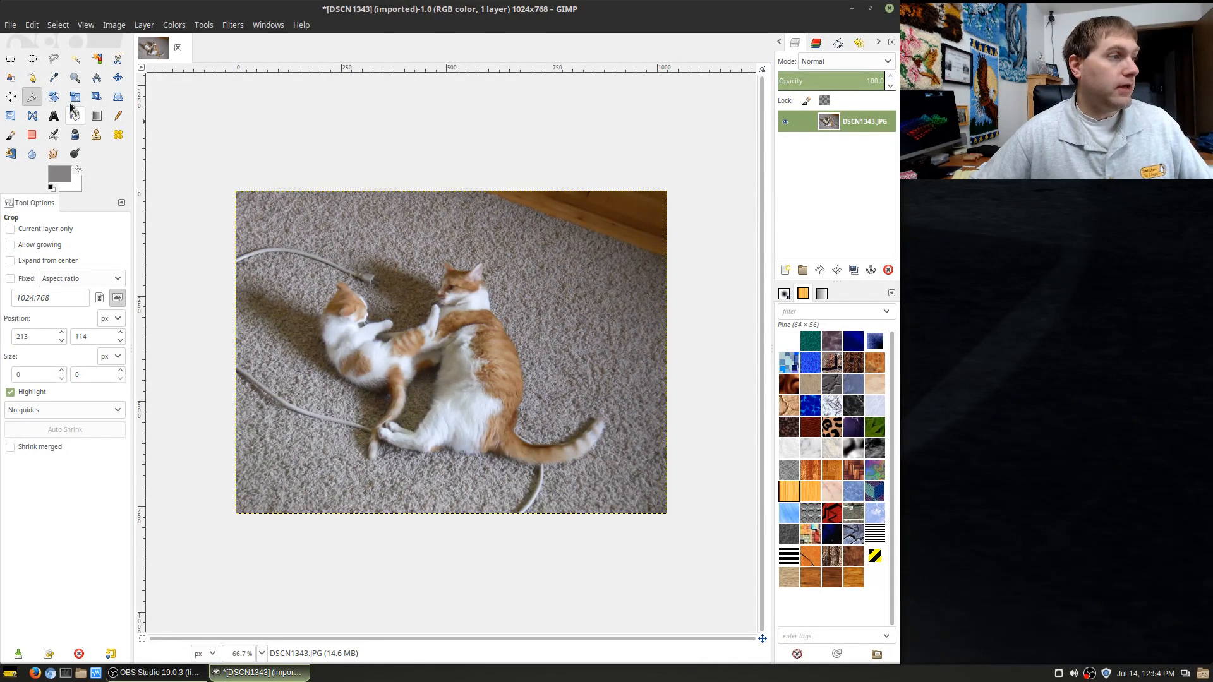
Open wilber-big.png as a new layer over the cat photo
click(7, 26)
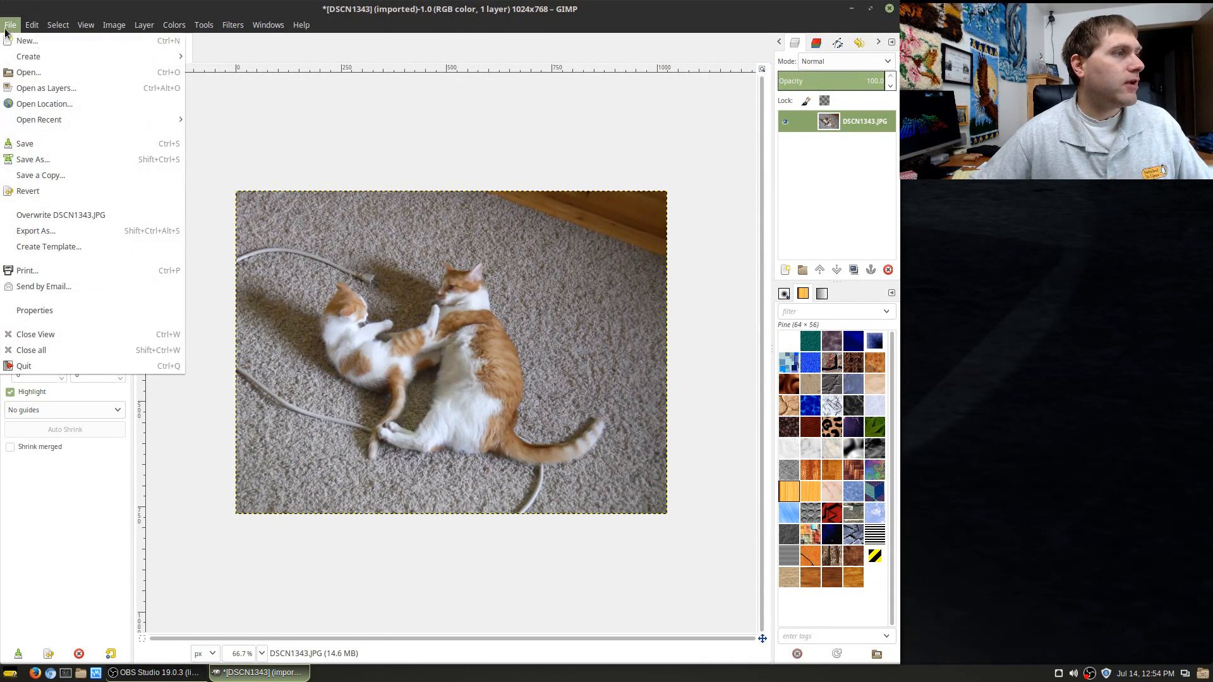
click(36, 92)
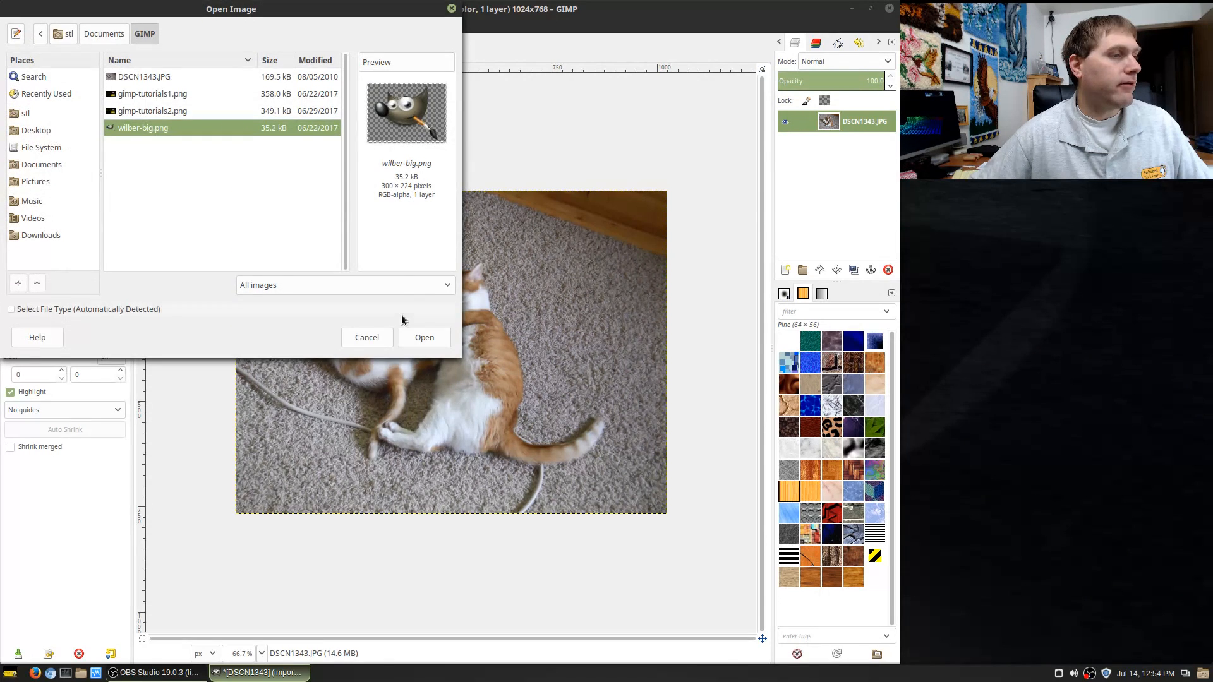
click(423, 337)
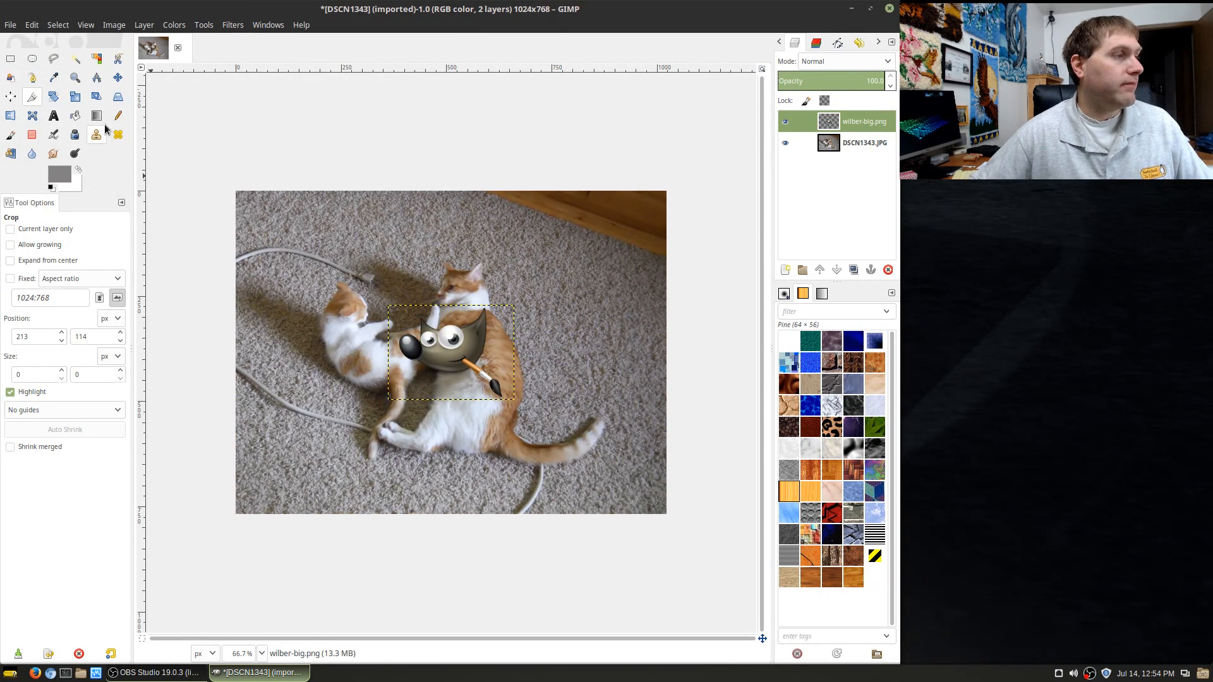
Rotate the Wilber layer freehand by about 60° around its center, and undo the rotation
click(54, 98)
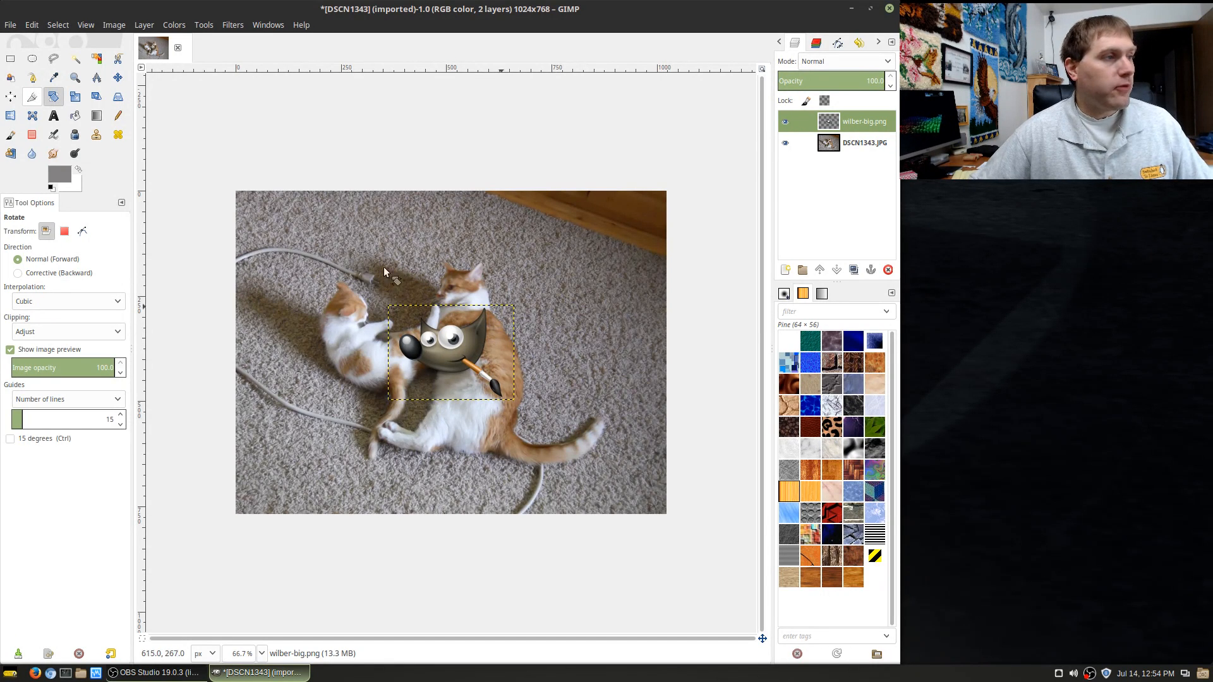
click(445, 338)
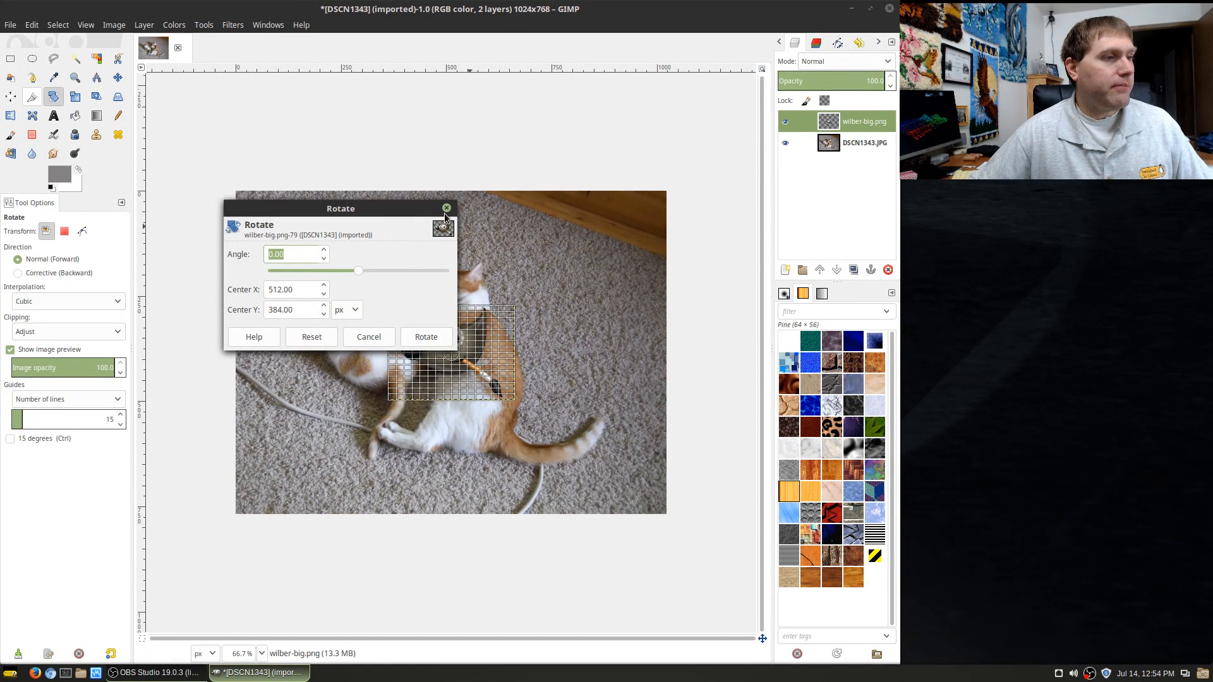
drag(387, 213, 335, 117)
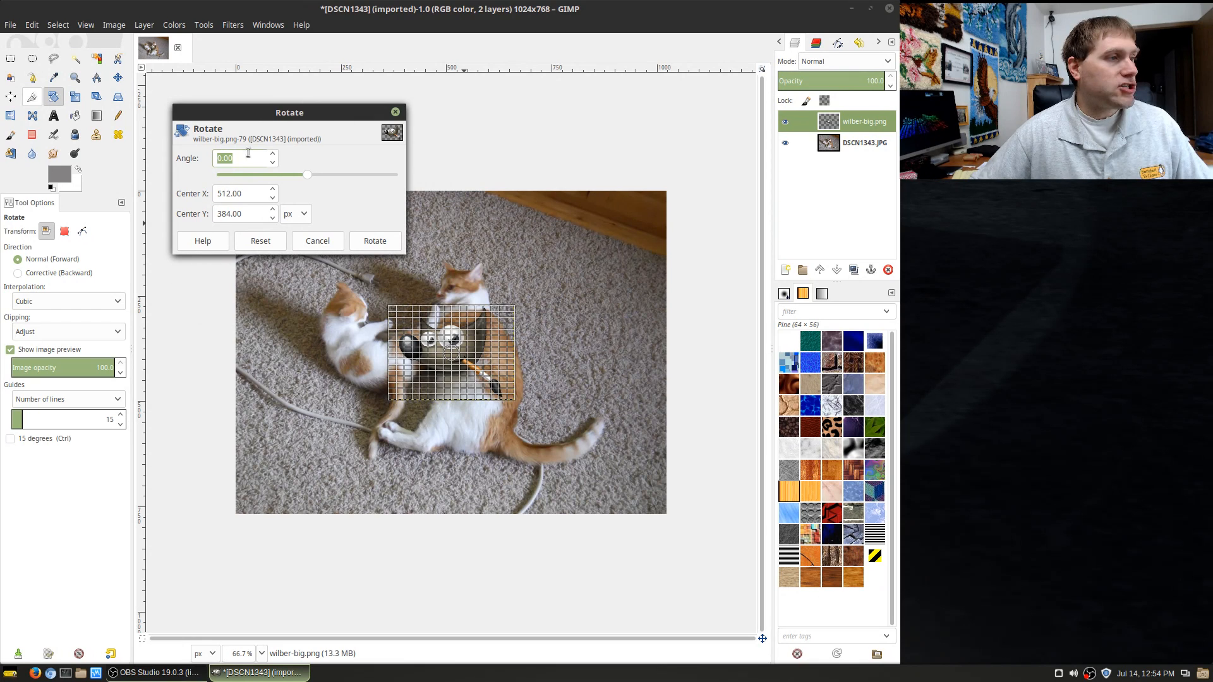
mouse_move(301, 173)
mouse_down()
mouse_move(285, 172)
mouse_move(331, 168)
mouse_move(303, 171)
mouse_up()
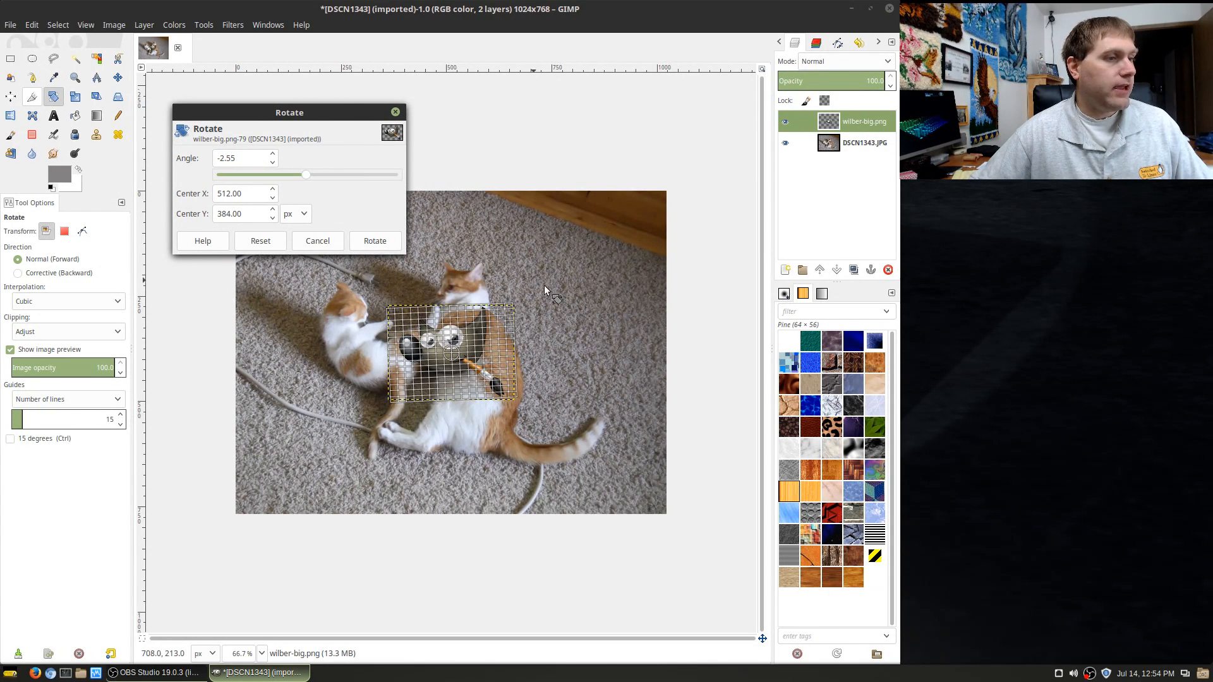
drag(504, 312, 489, 388)
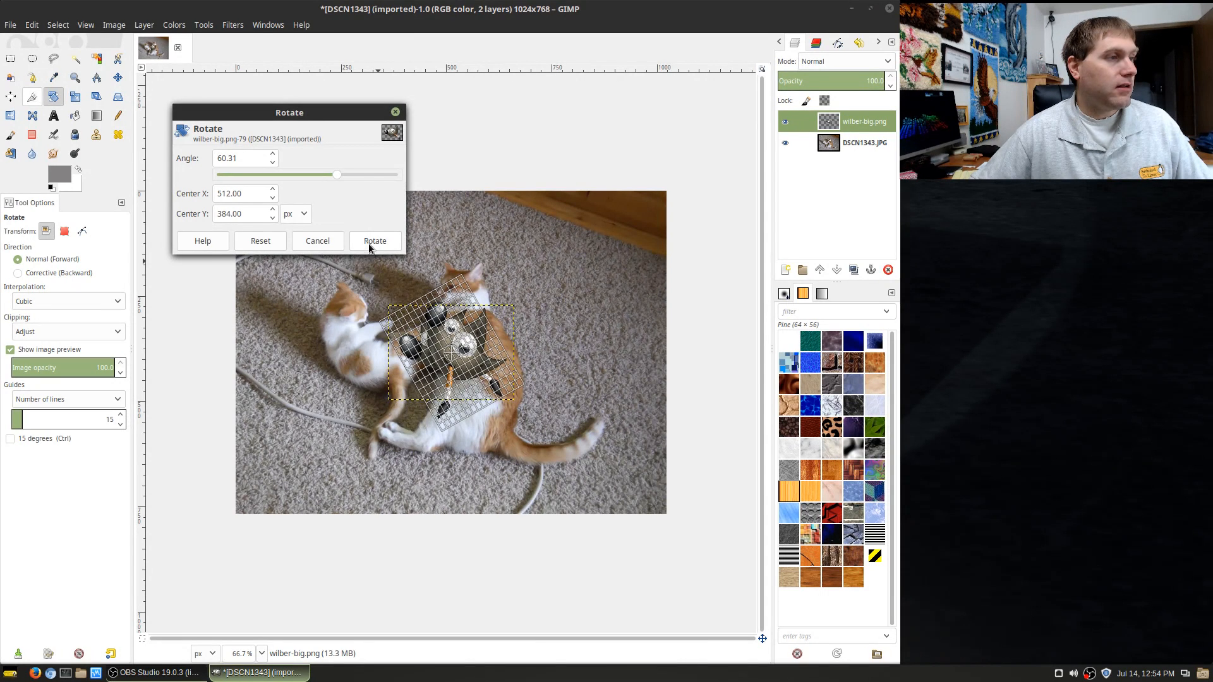
click(374, 241)
key(ctrl+z)
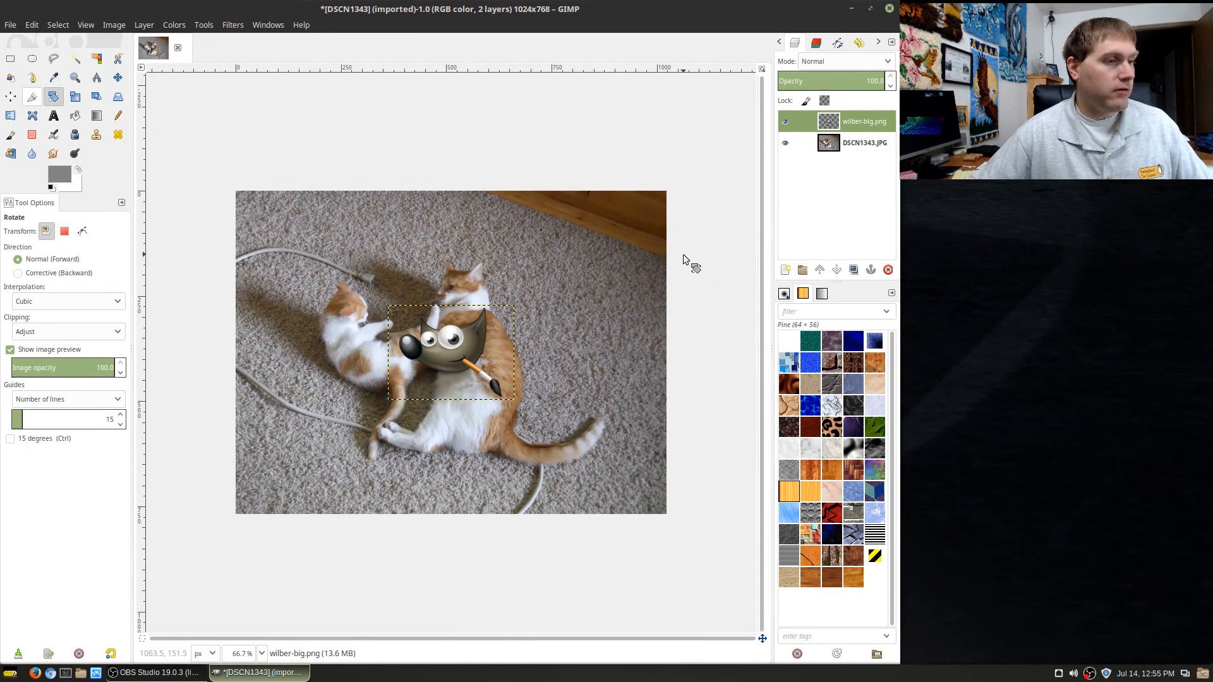
Enlarge the Wilber layer with the Scale tool by extending its lower edge and width over the large cat
click(75, 96)
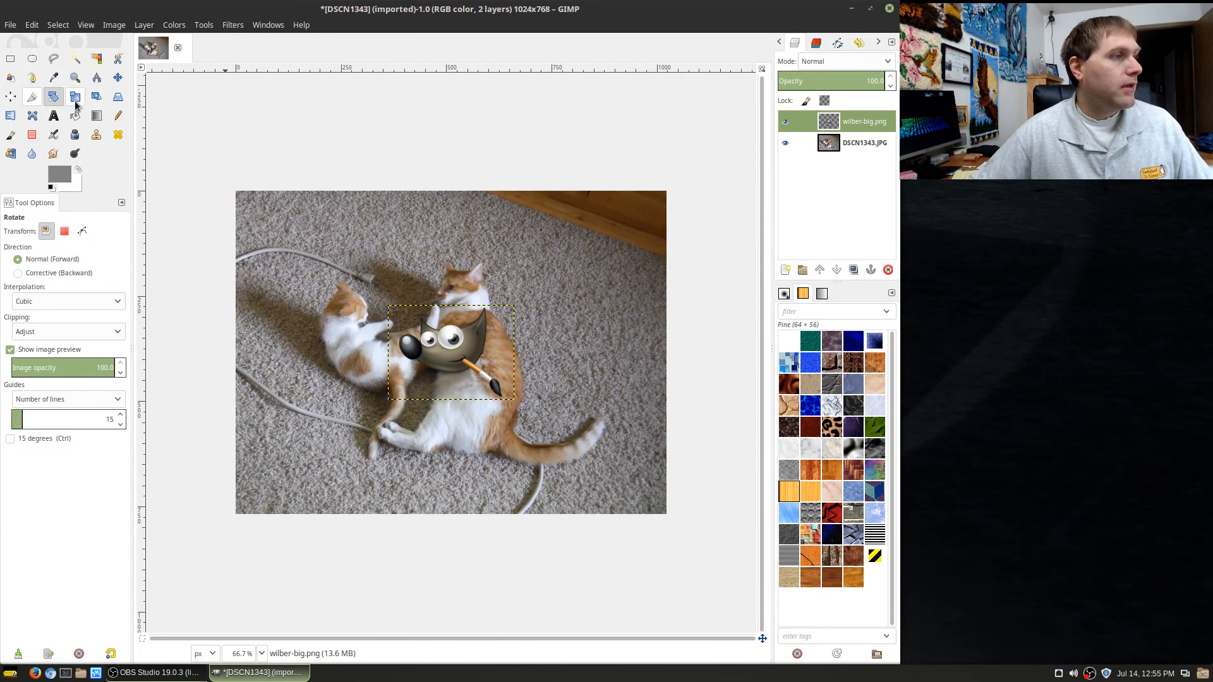
click(456, 344)
drag(505, 398, 460, 420)
key(Return)
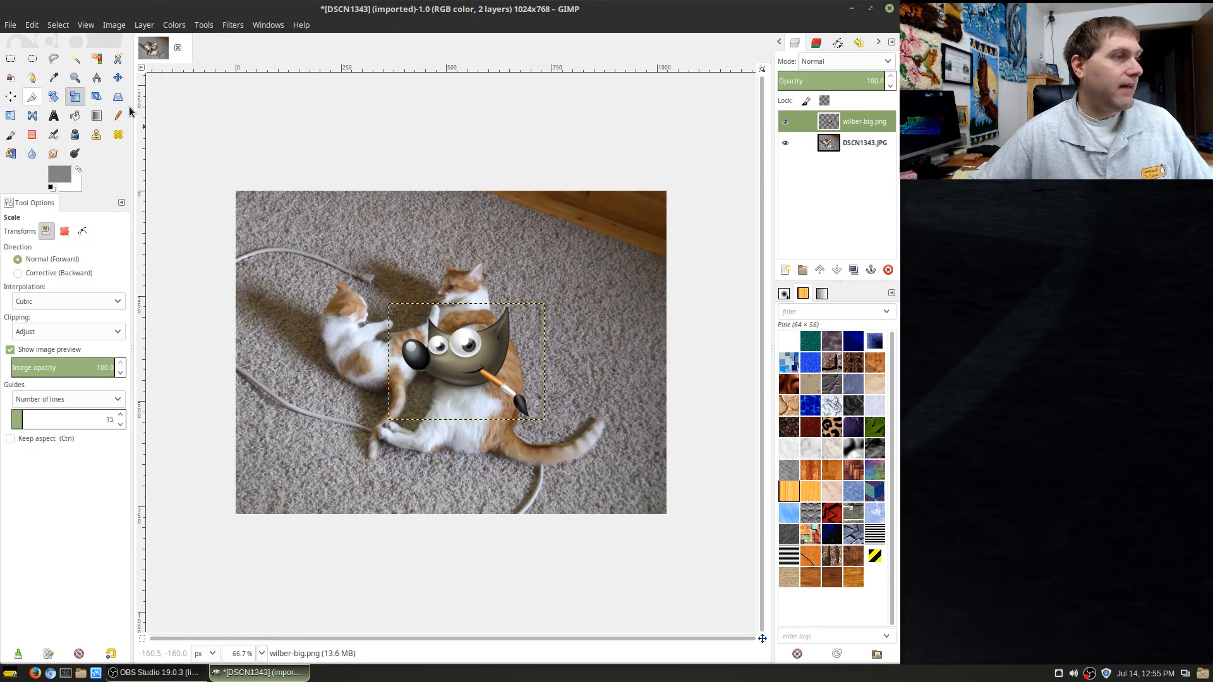
Shear the Wilber layer horizontally with an X magnitude of -182, and undo the shear
click(98, 95)
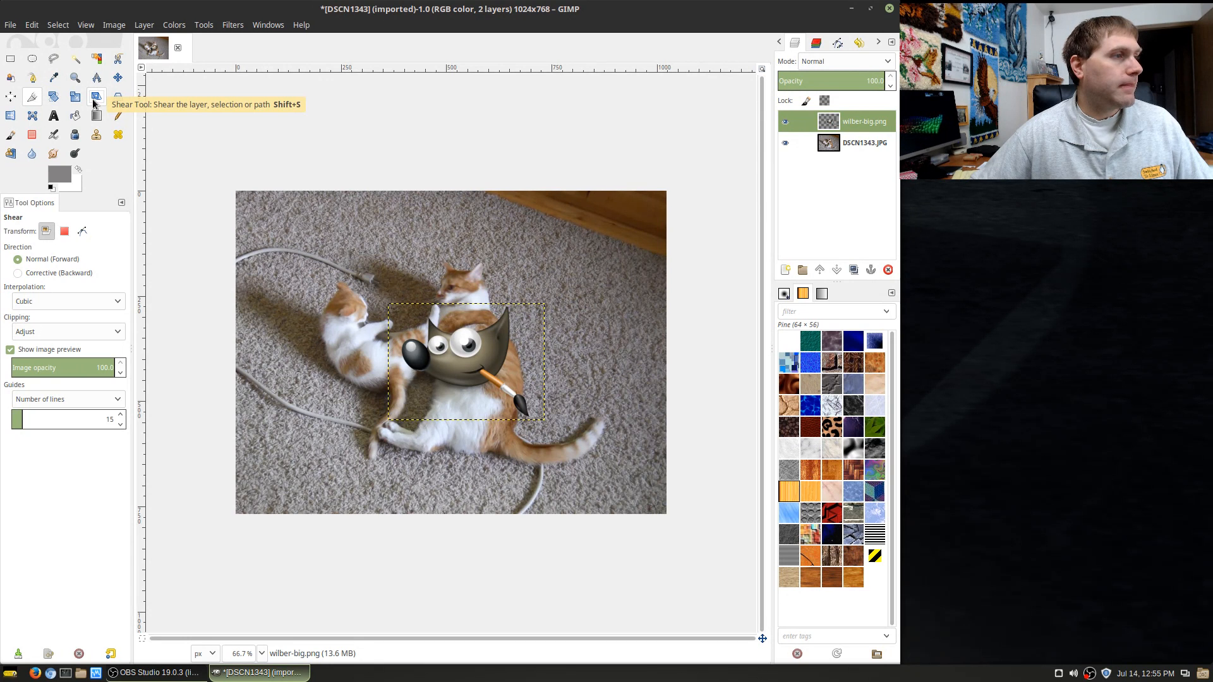
click(463, 348)
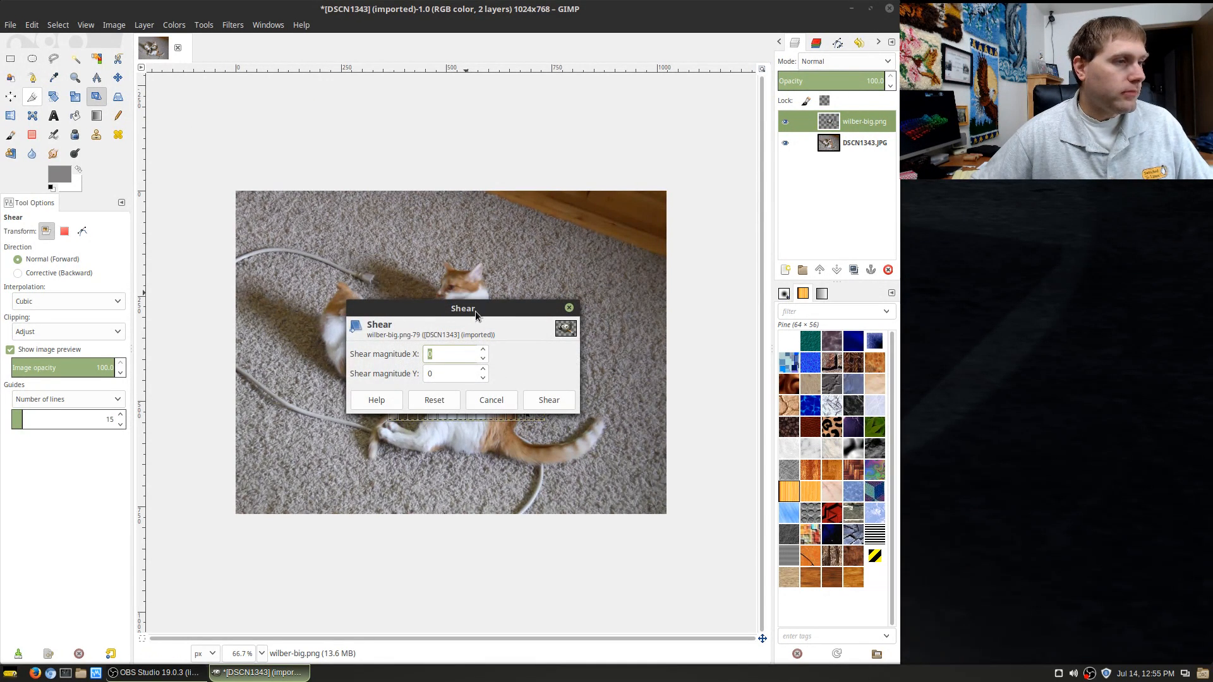
drag(475, 311, 358, 180)
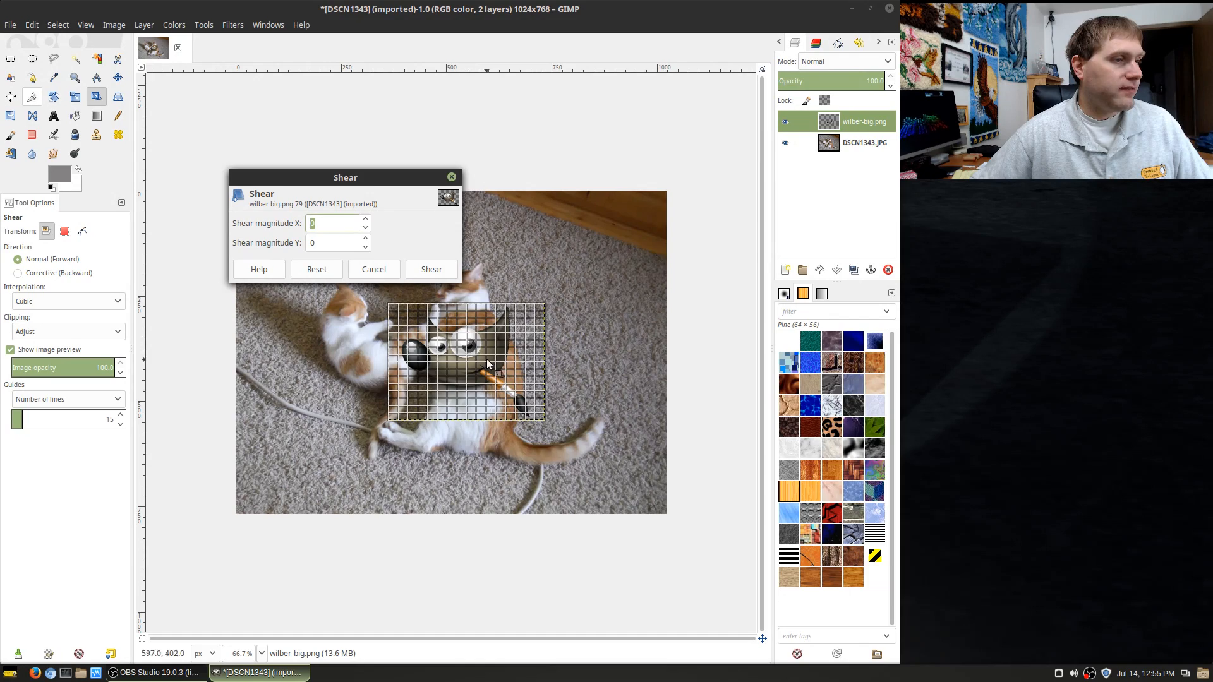
drag(478, 354, 513, 362)
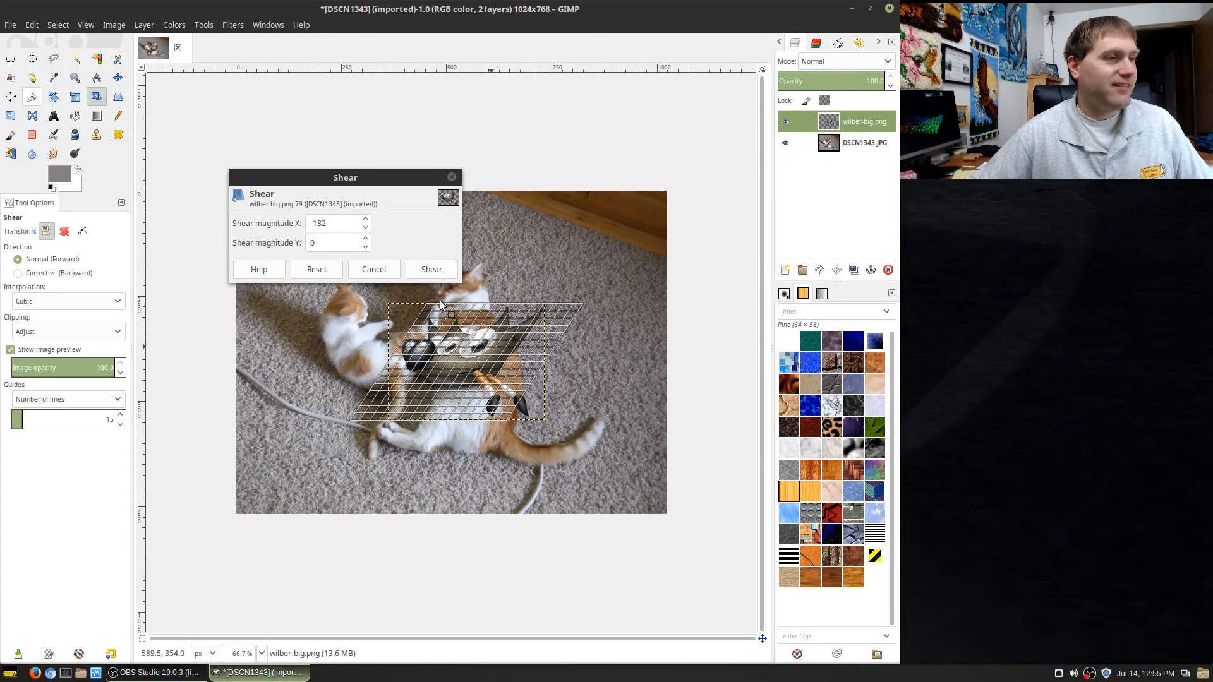
click(424, 269)
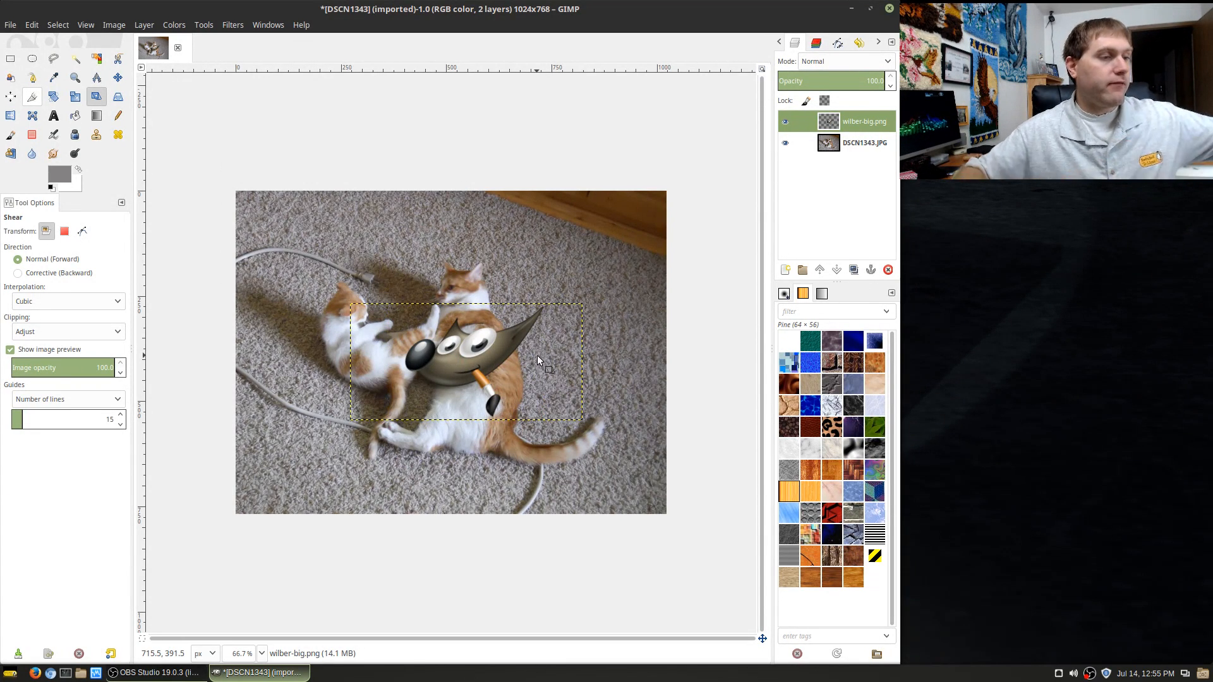
key(ctrl+z)
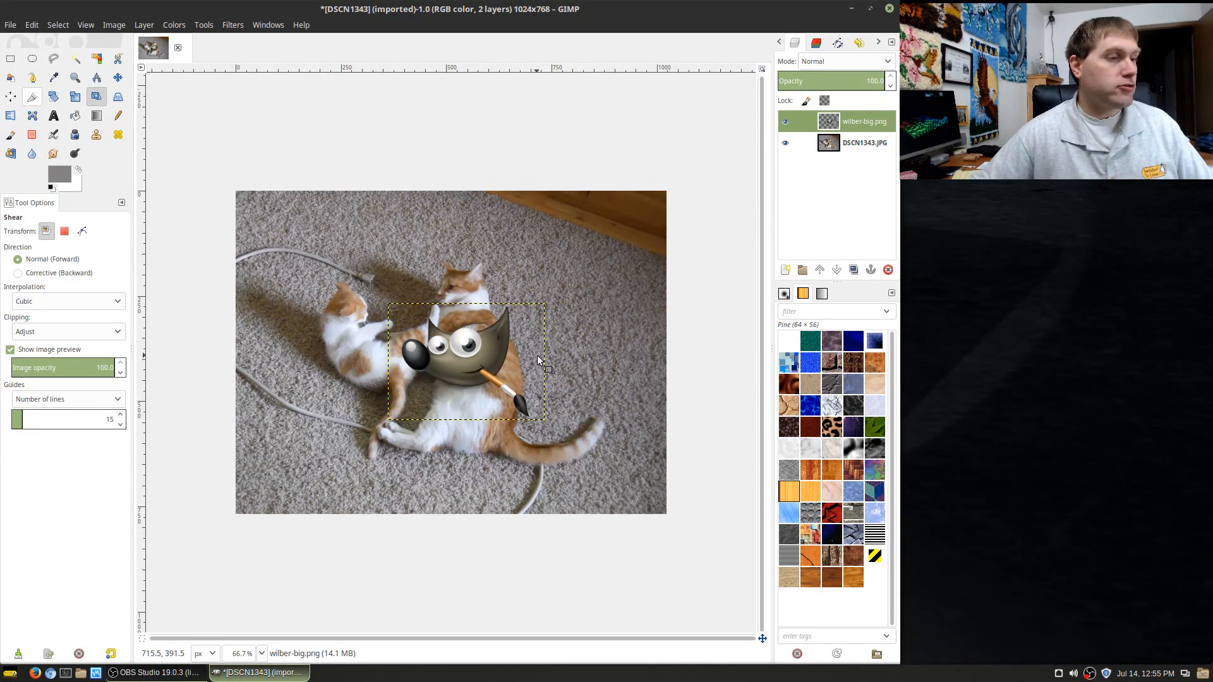
Distort the Wilber layer with the Perspective tool by moving its corners freehand, apply the transform, and undo it
click(125, 101)
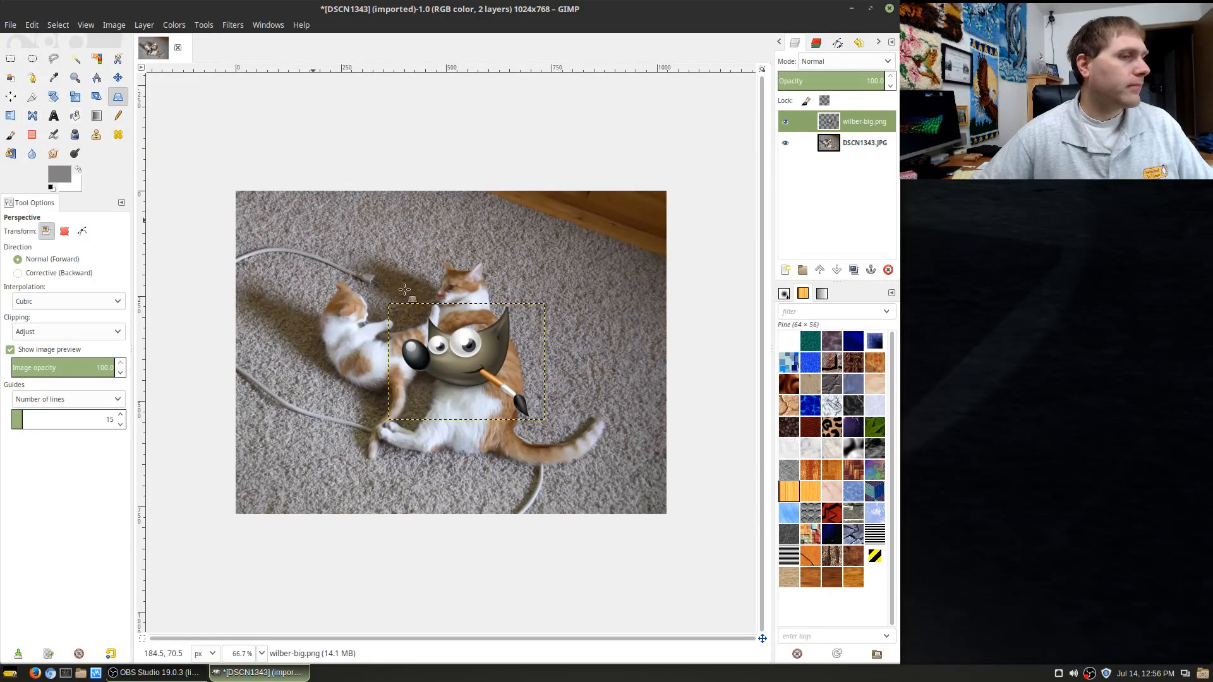
click(476, 349)
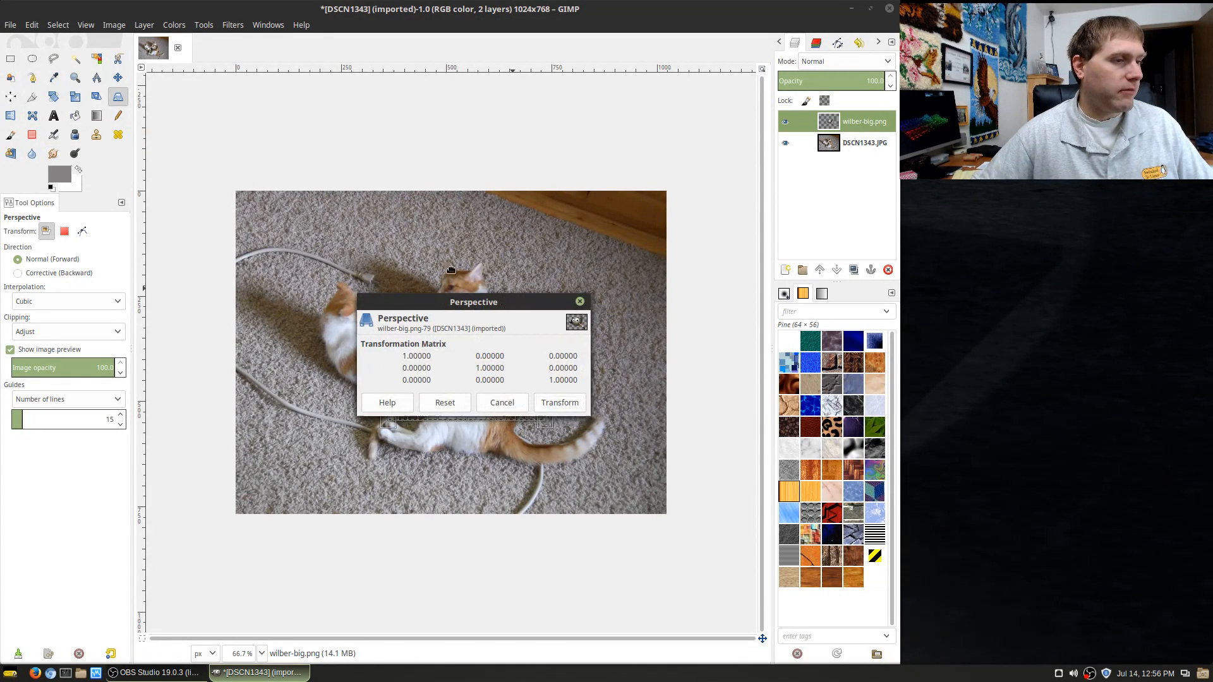
drag(515, 307, 318, 191)
drag(547, 422, 525, 376)
drag(453, 315, 417, 222)
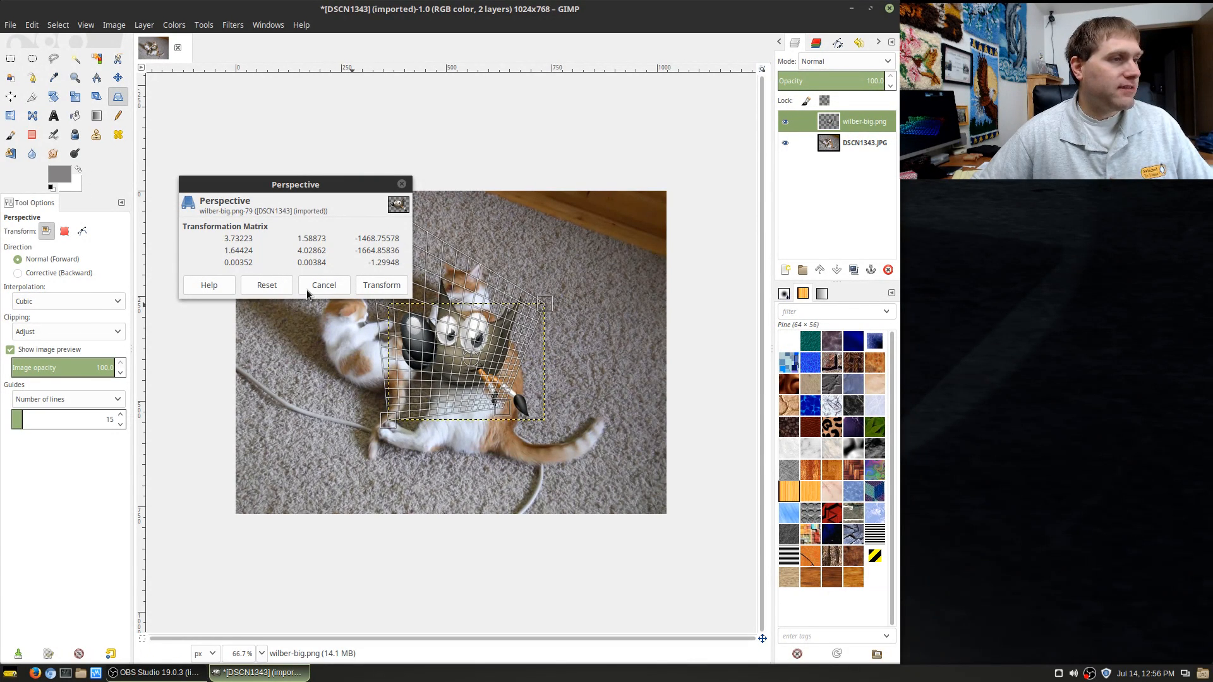
mouse_move(502, 408)
mouse_down()
mouse_move(480, 366)
mouse_move(499, 331)
mouse_move(480, 381)
mouse_move(487, 394)
mouse_up()
click(382, 285)
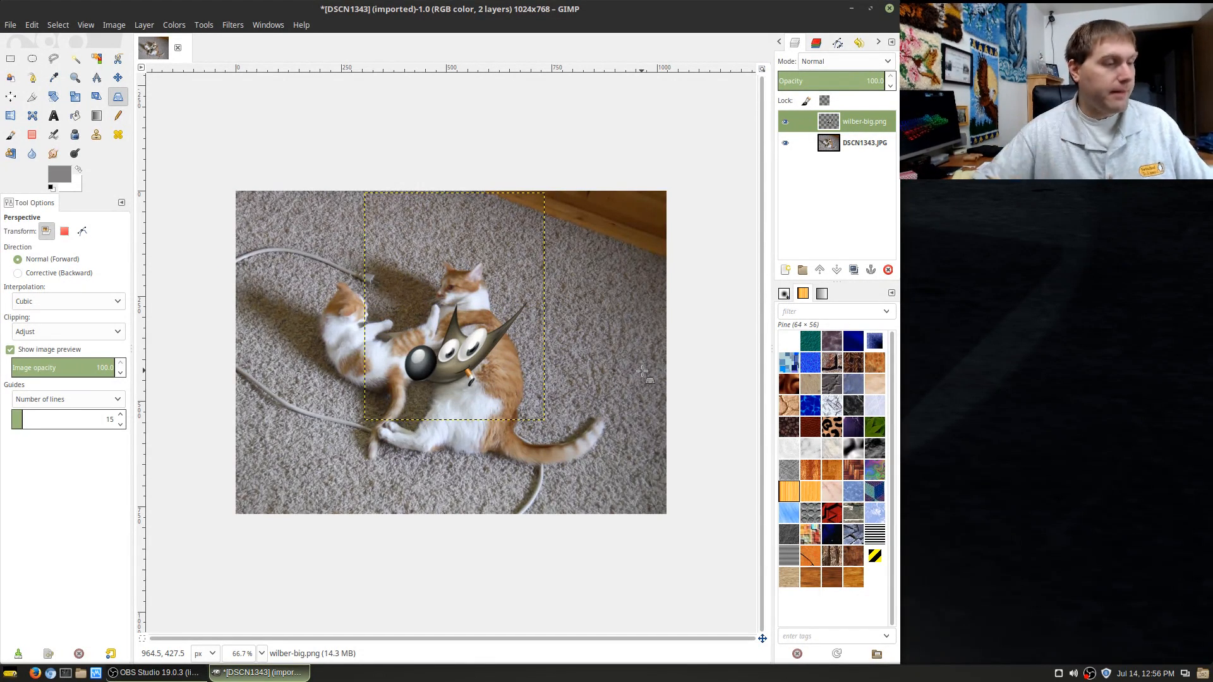
key(ctrl+z)
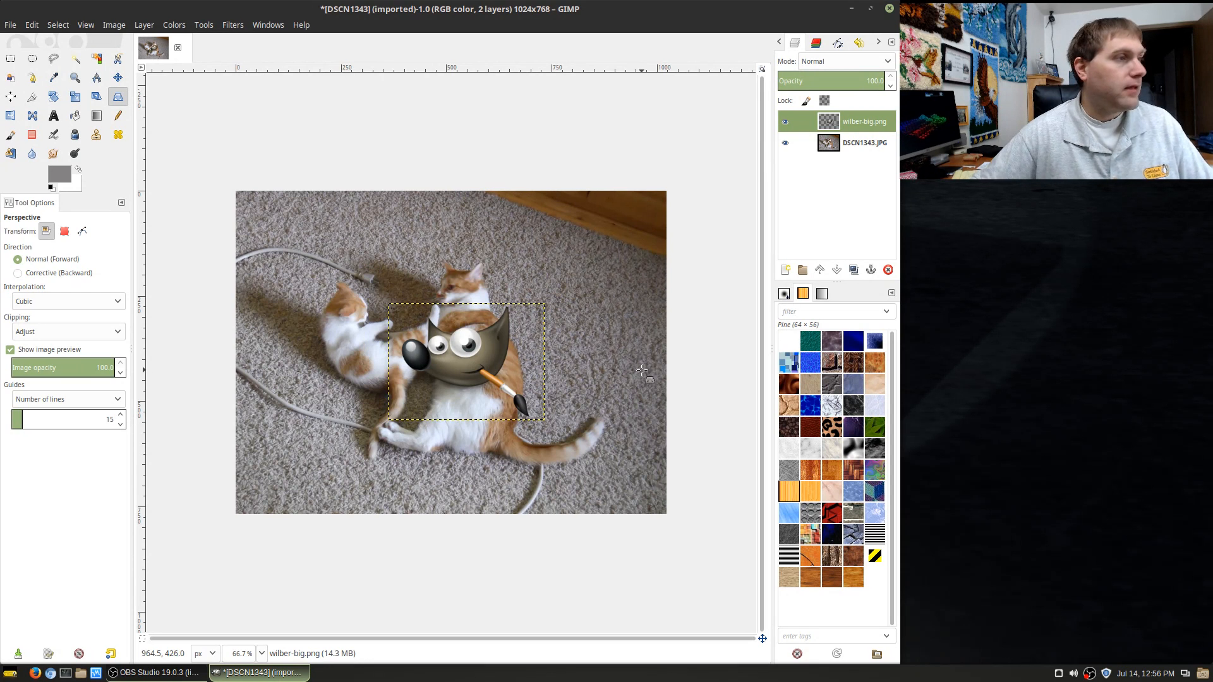
Flip the Wilber layer horizontally and vertically, reversing each flip, and bring up the Cage Transform tool
click(7, 118)
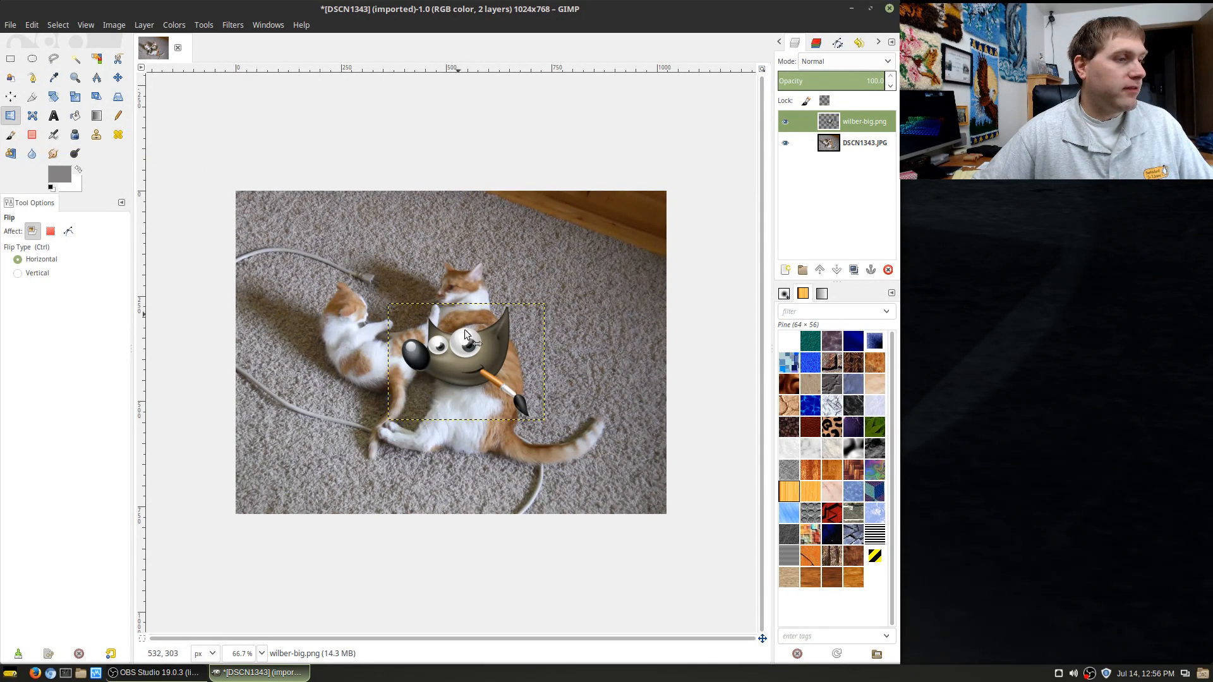
click(472, 362)
click(472, 363)
click(472, 362)
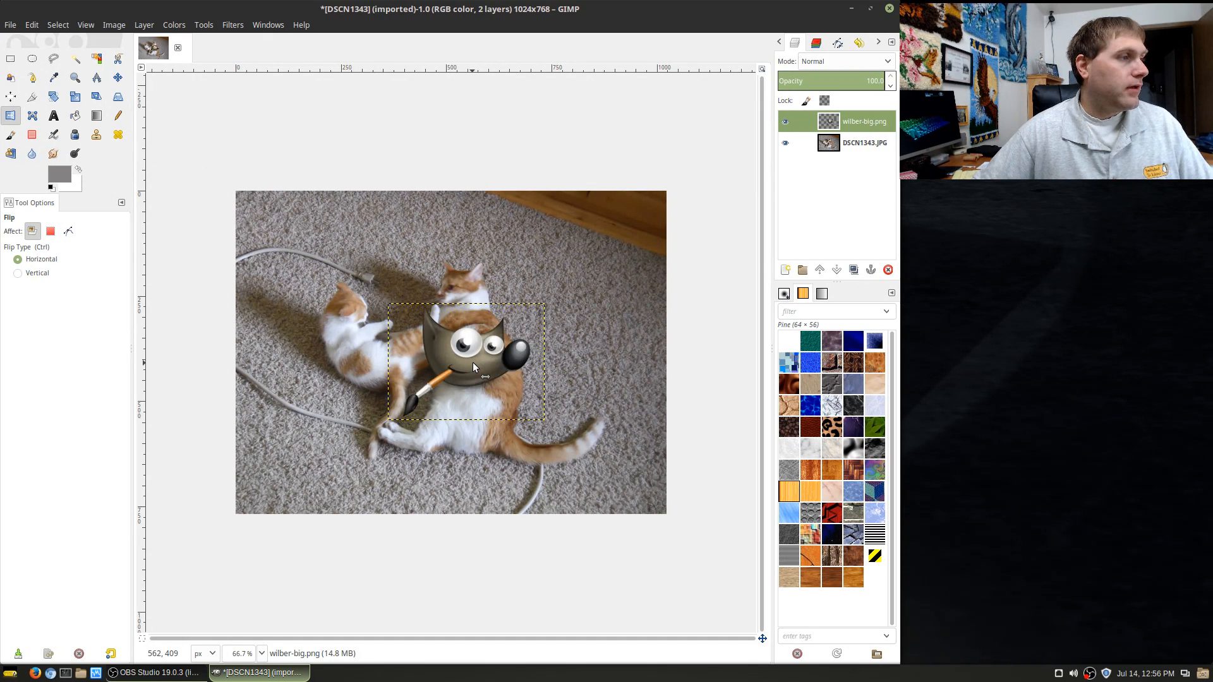
click(474, 363)
click(18, 273)
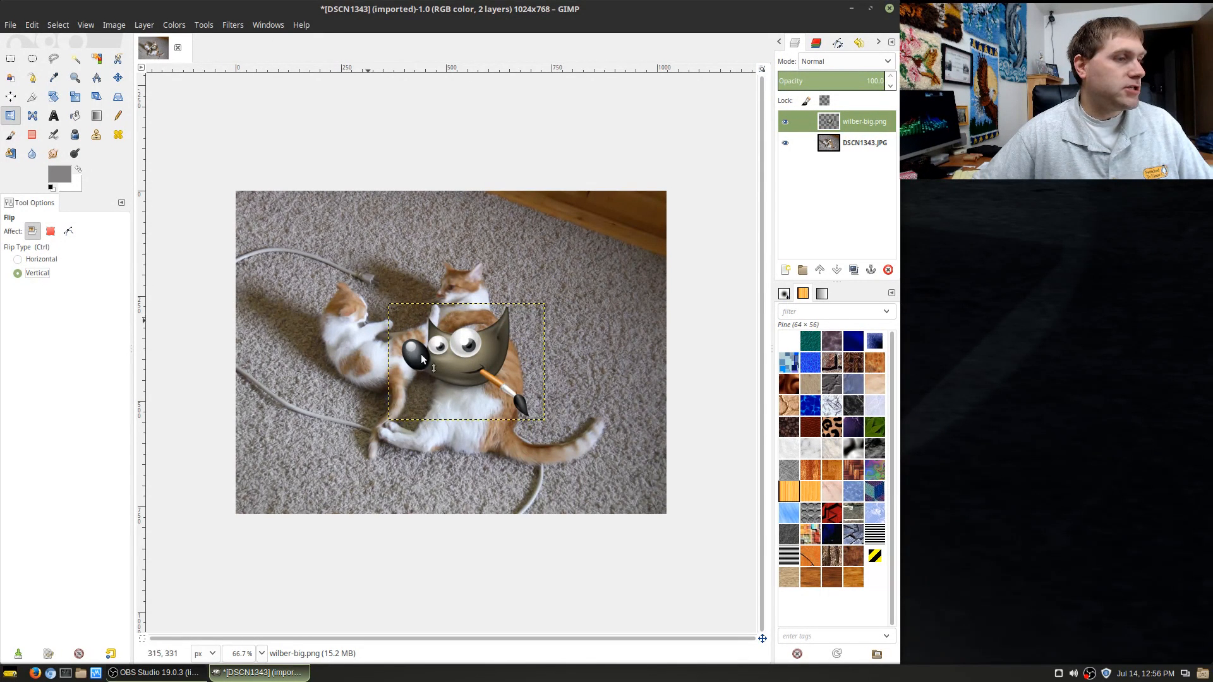
click(470, 363)
click(470, 363)
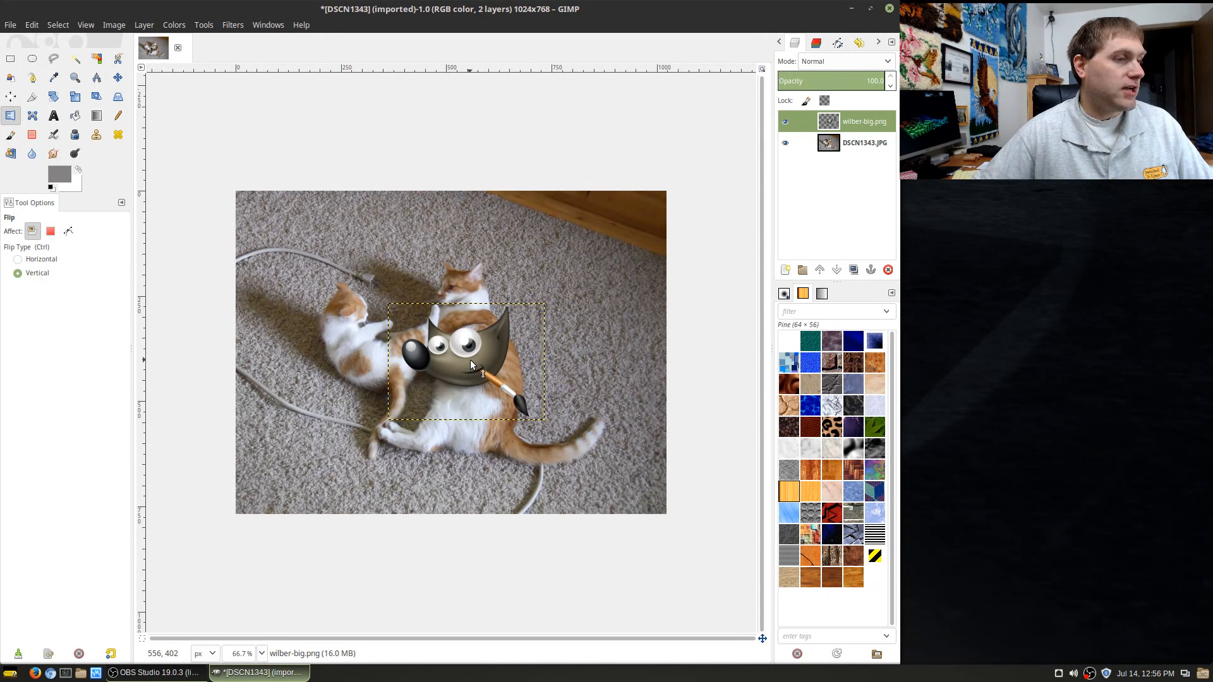
click(32, 259)
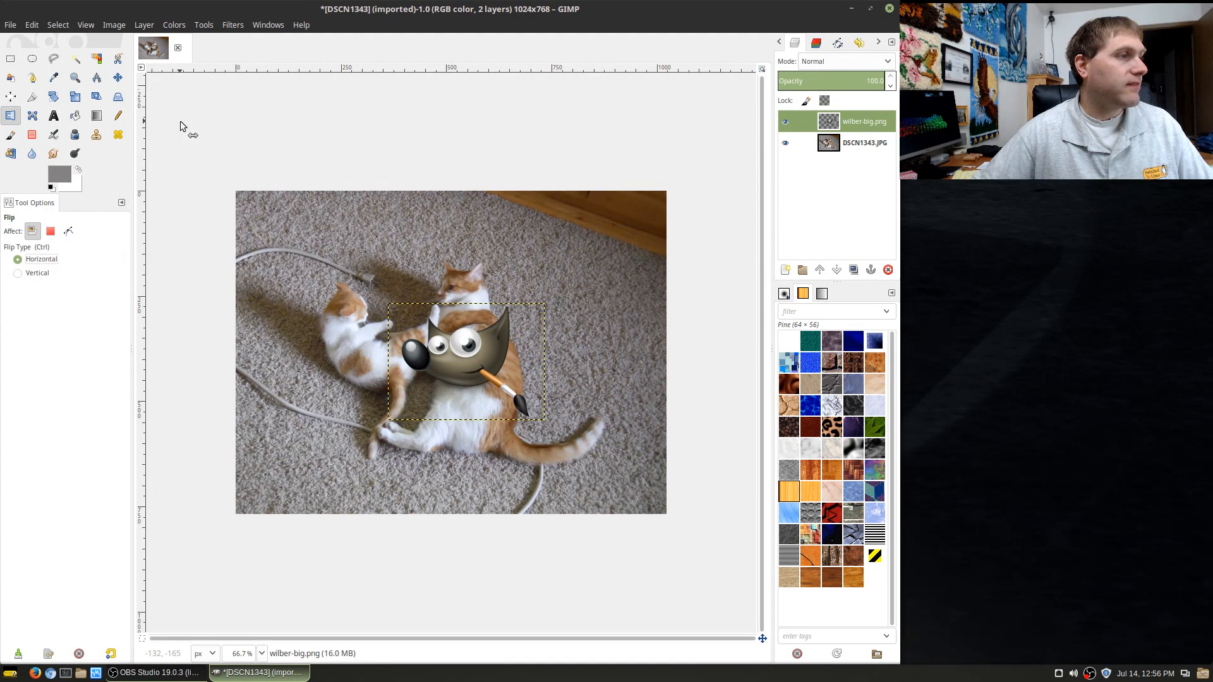
click(30, 119)
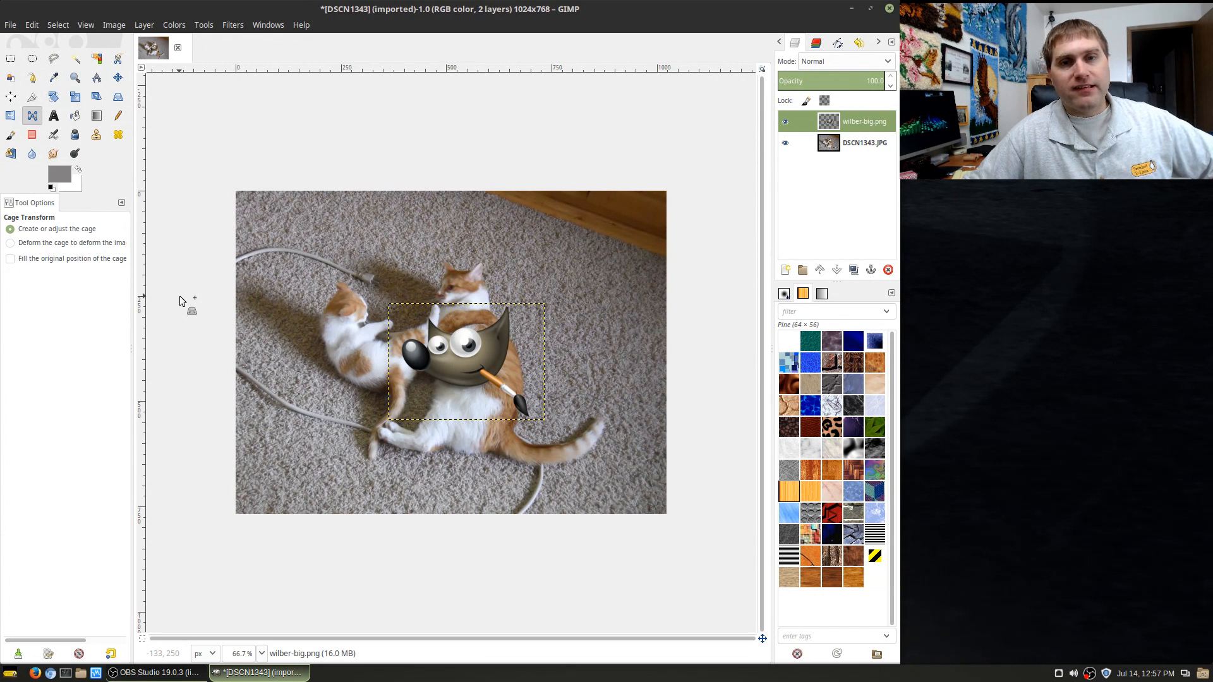
Add a text layer reading "Enter your text" on the carpet above the cats
click(56, 117)
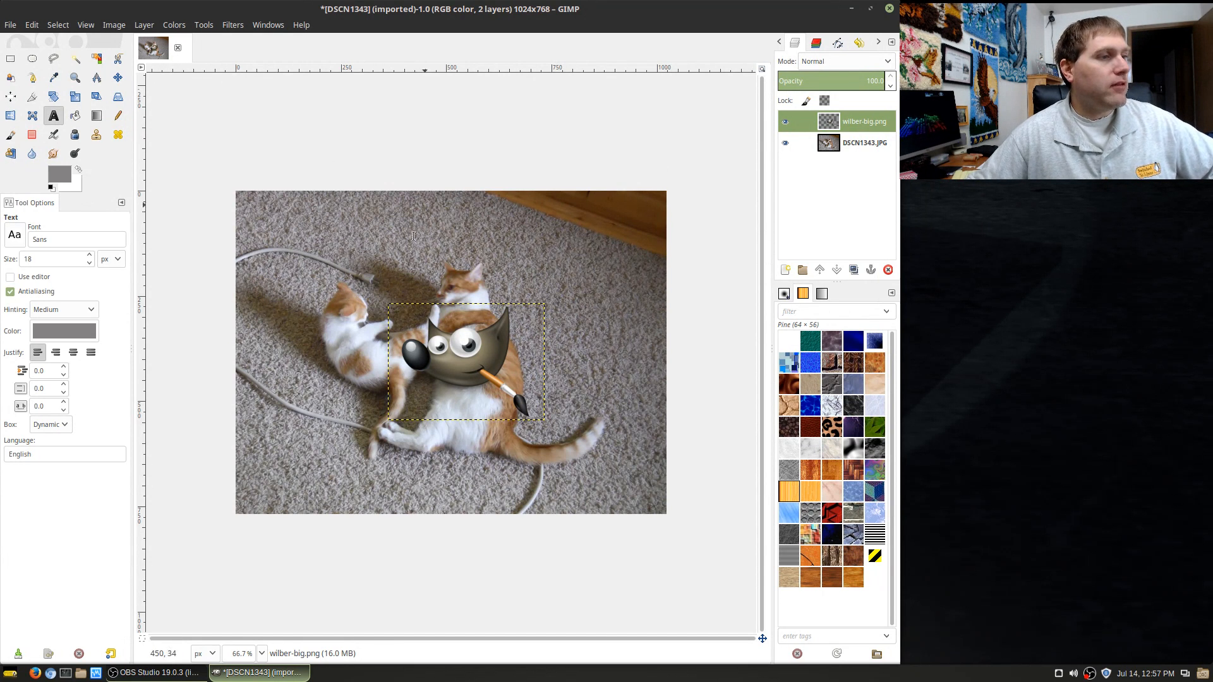
click(328, 223)
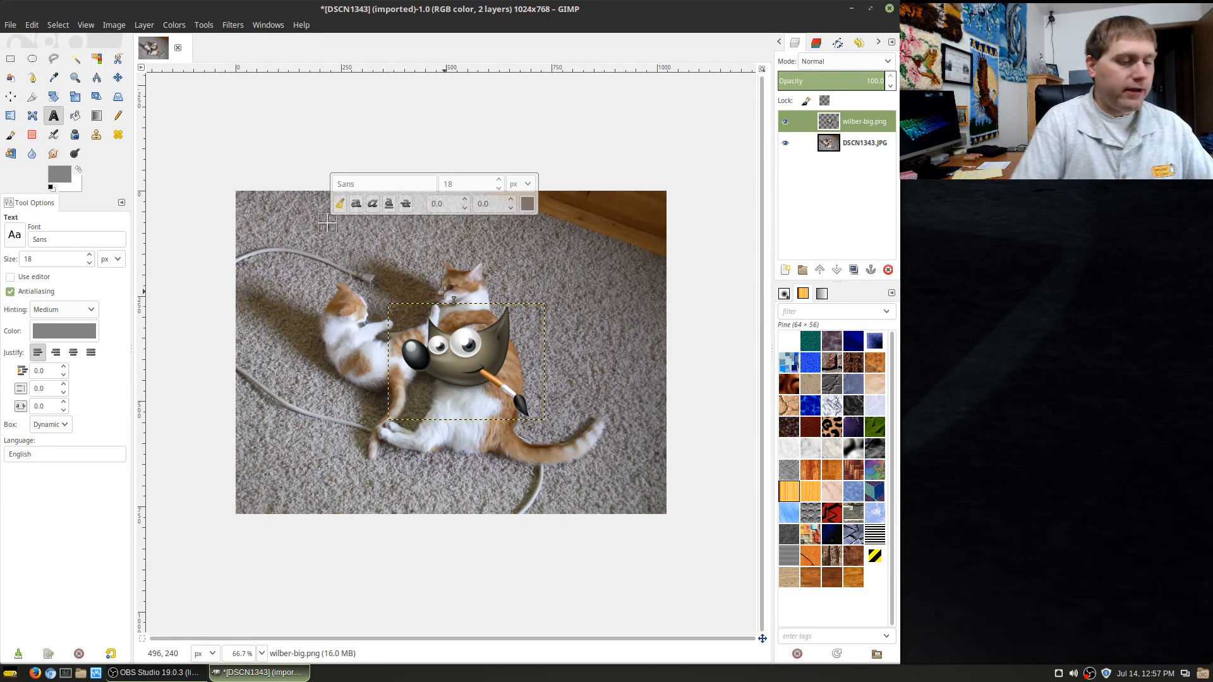
text(Enter your te)
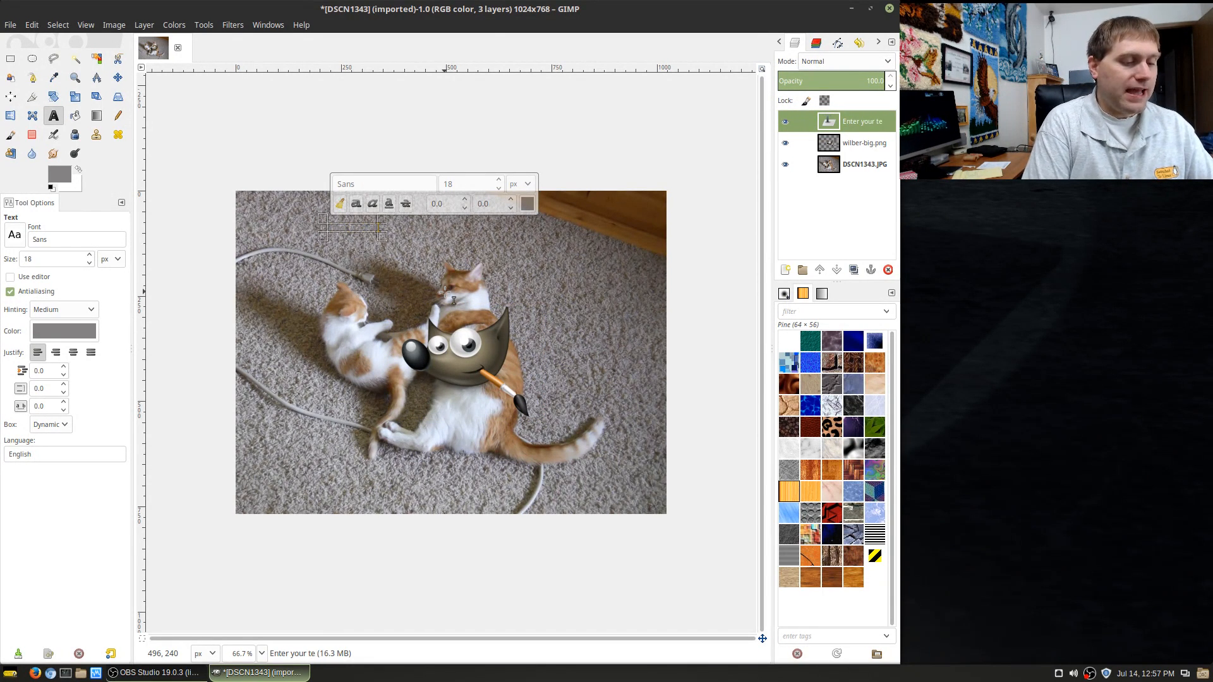
text(xt)
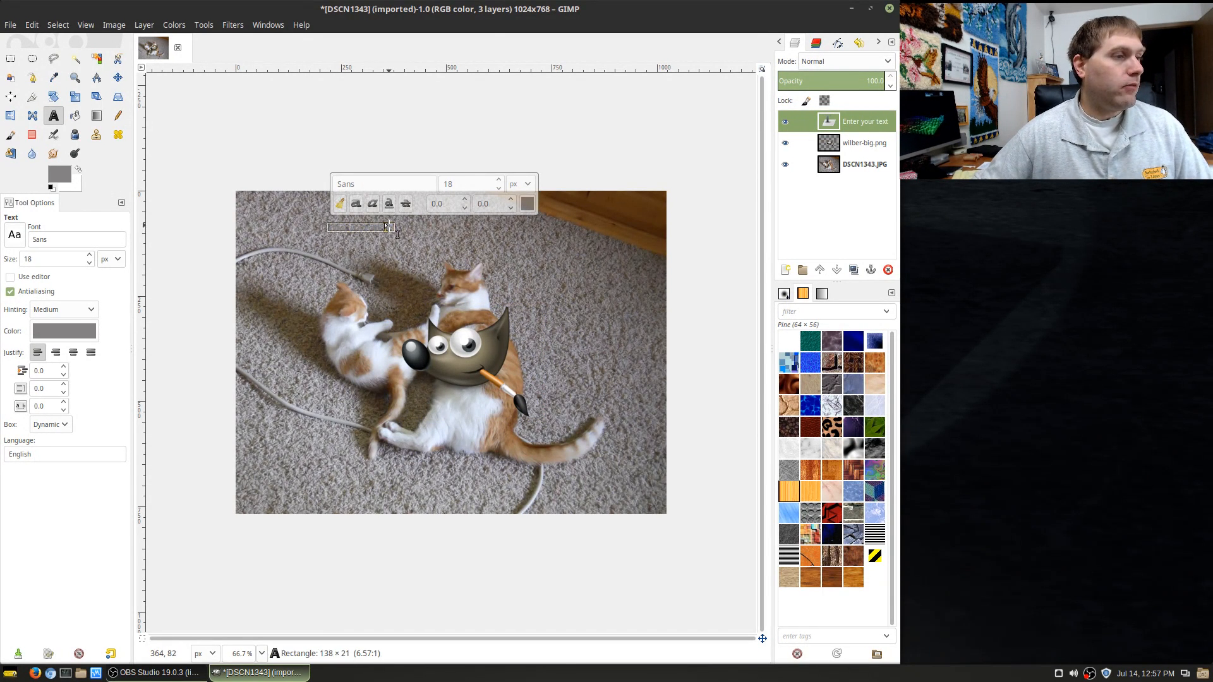
drag(387, 227, 365, 228)
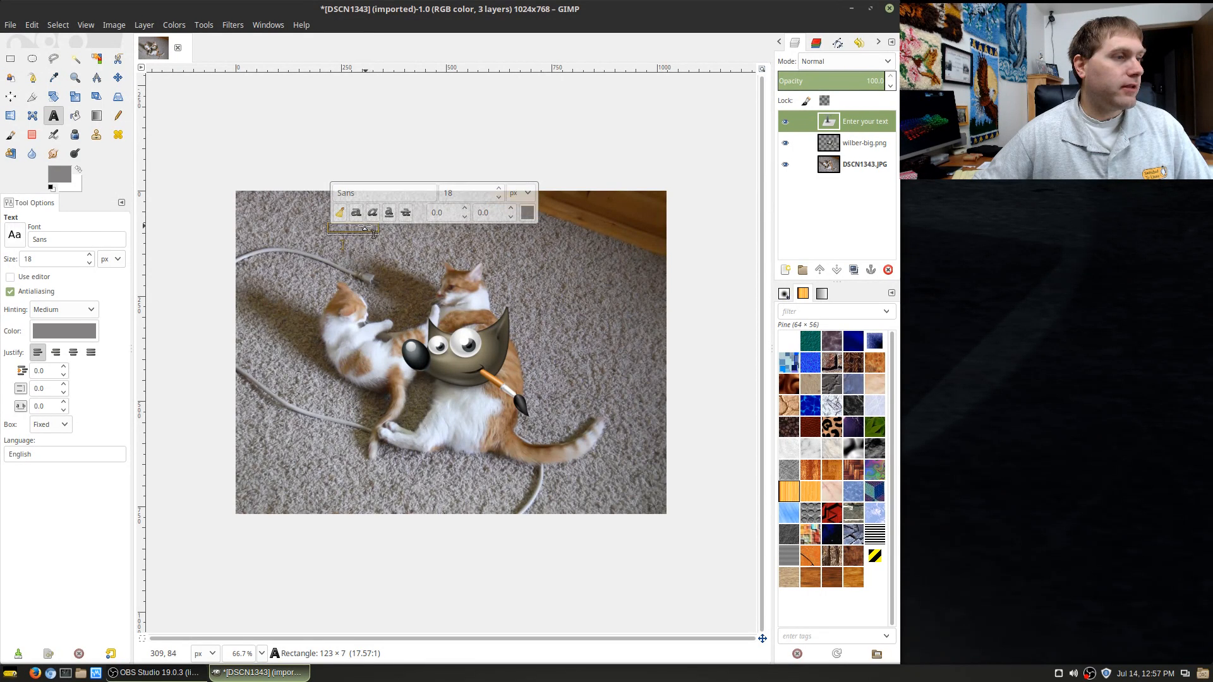
key(ctrl+z)
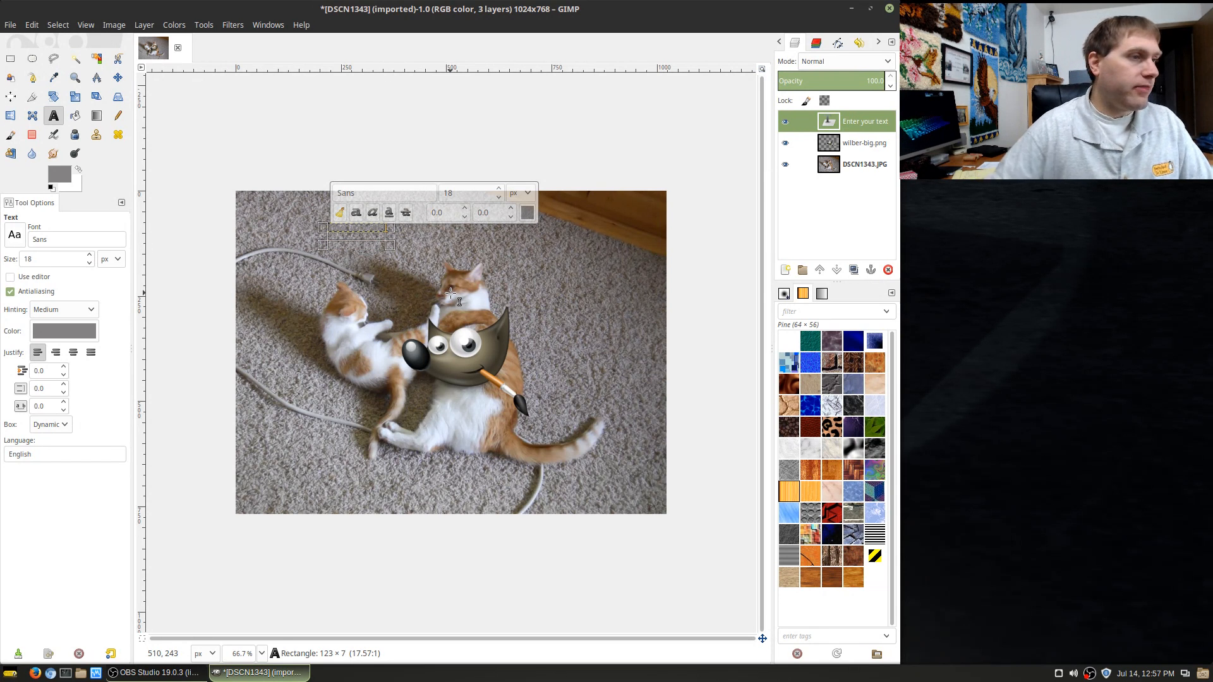
click(374, 245)
Select the text up to "Enter your tex" and change its color to red ff0000
click(350, 227)
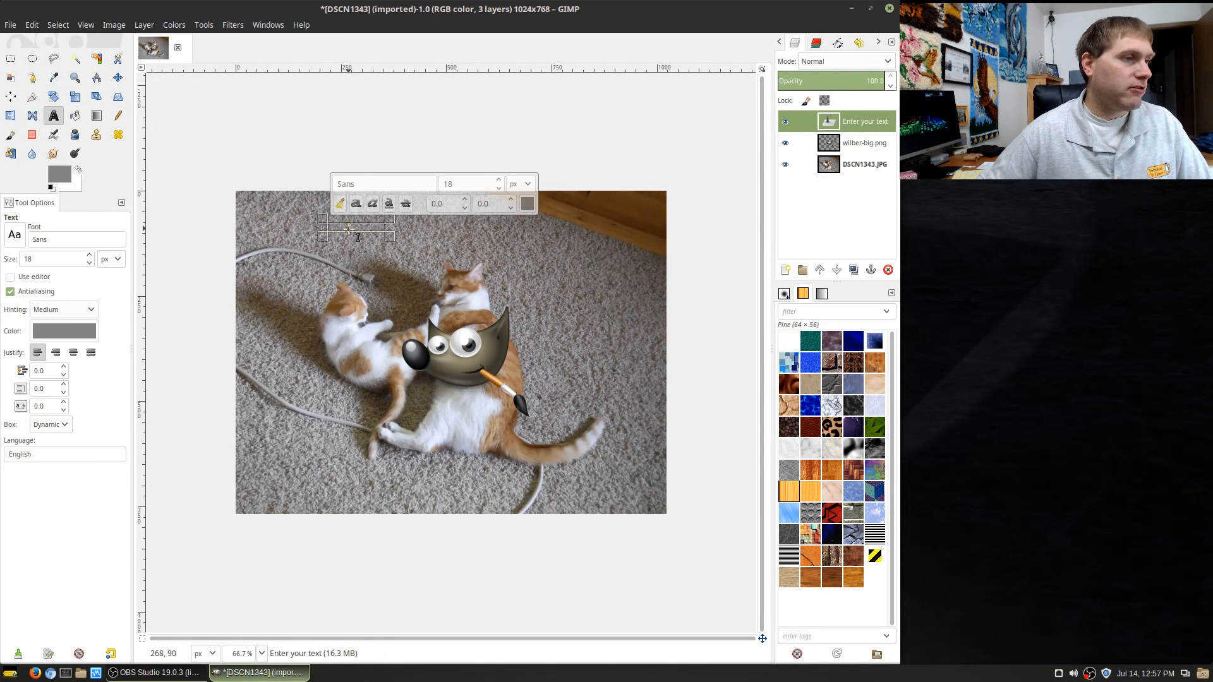
drag(384, 226, 315, 226)
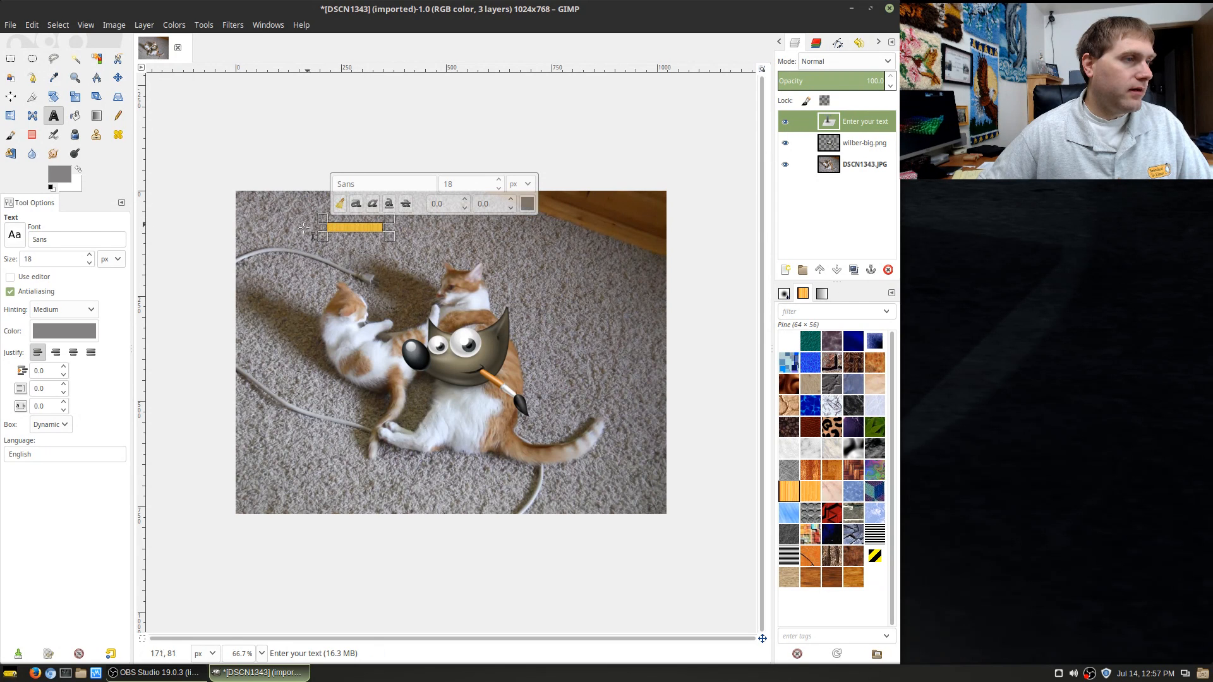
click(527, 203)
click(603, 266)
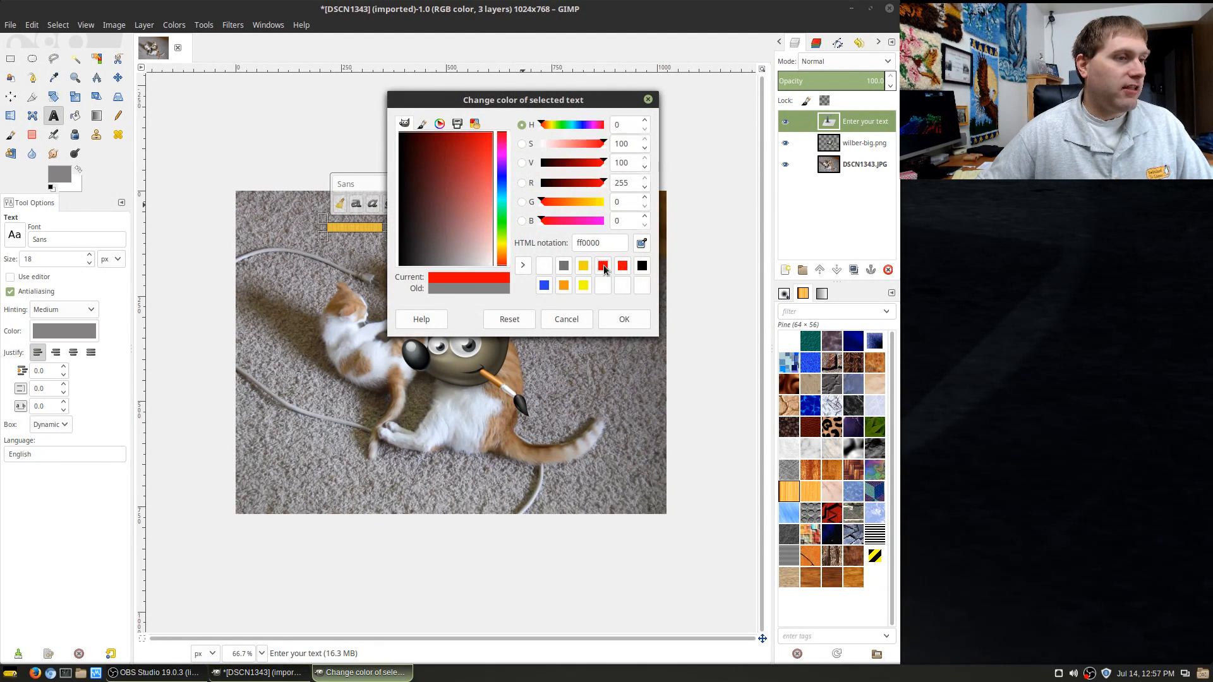
click(635, 325)
Enlarge the selected text to 106 px and insert a matching "t" right after "tex"
click(501, 180)
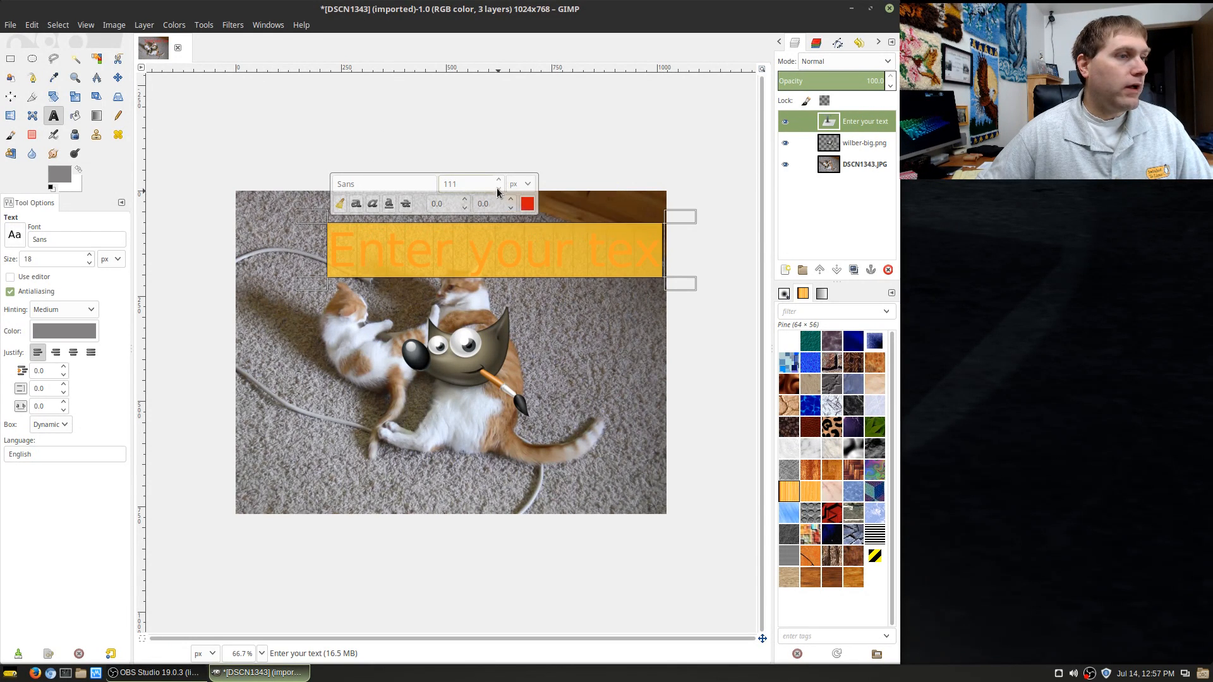
click(498, 187)
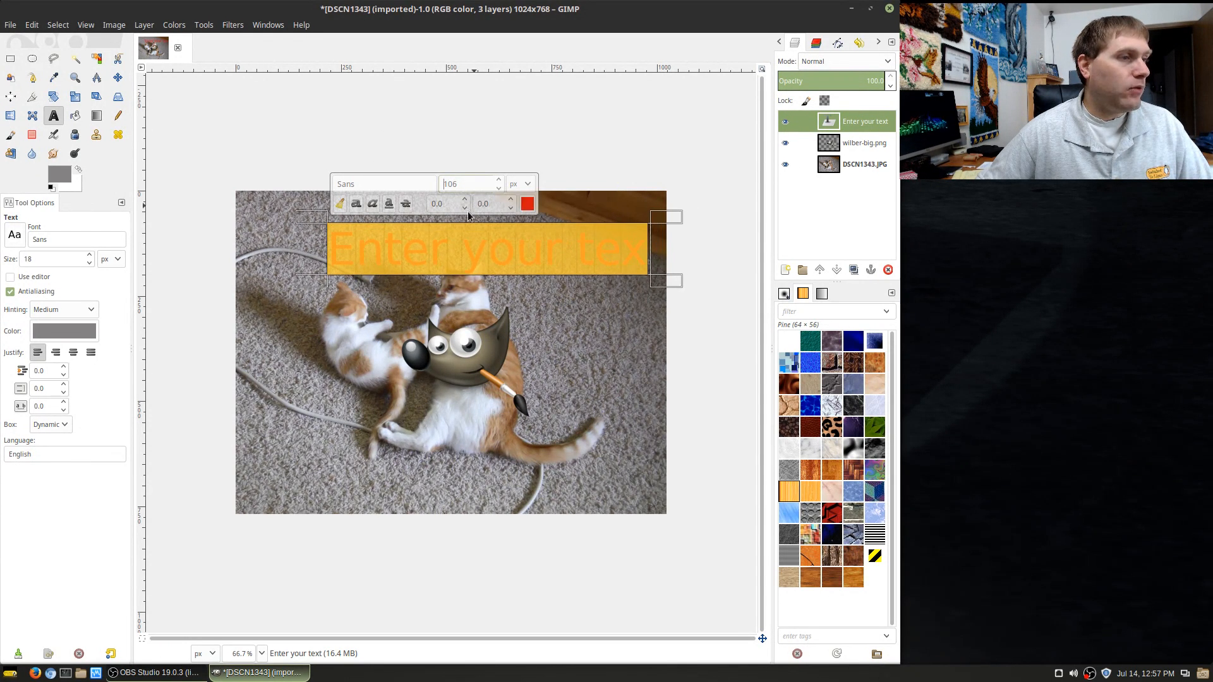
click(645, 248)
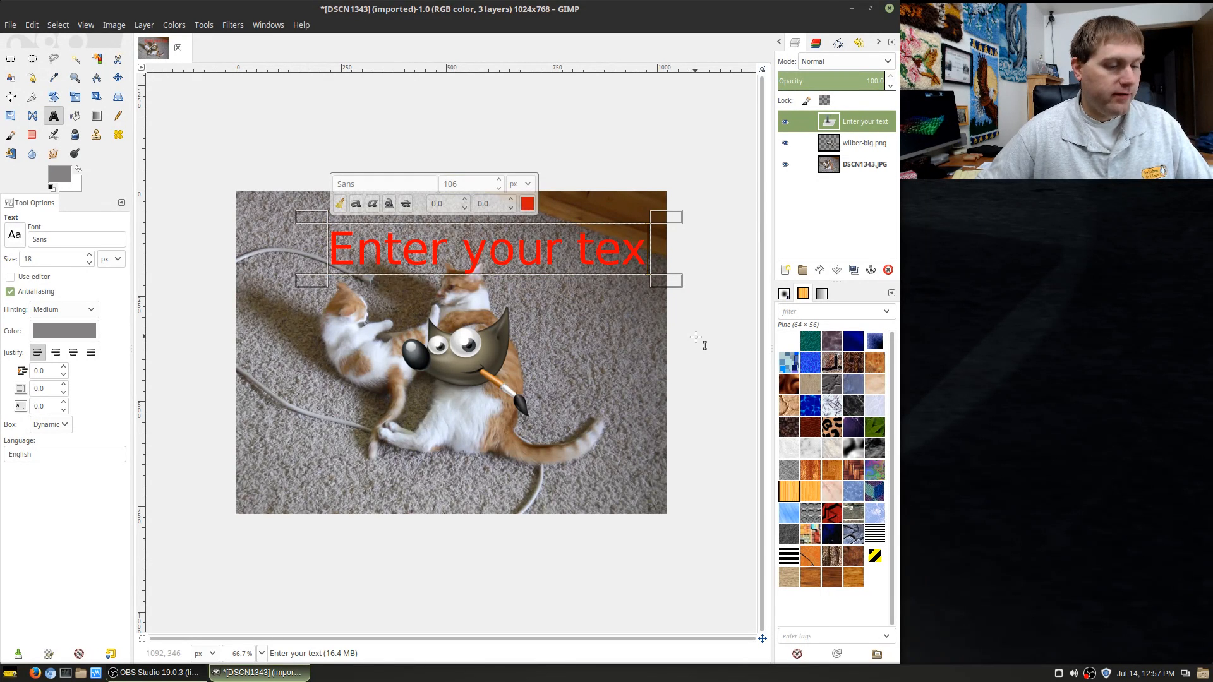
text(t)
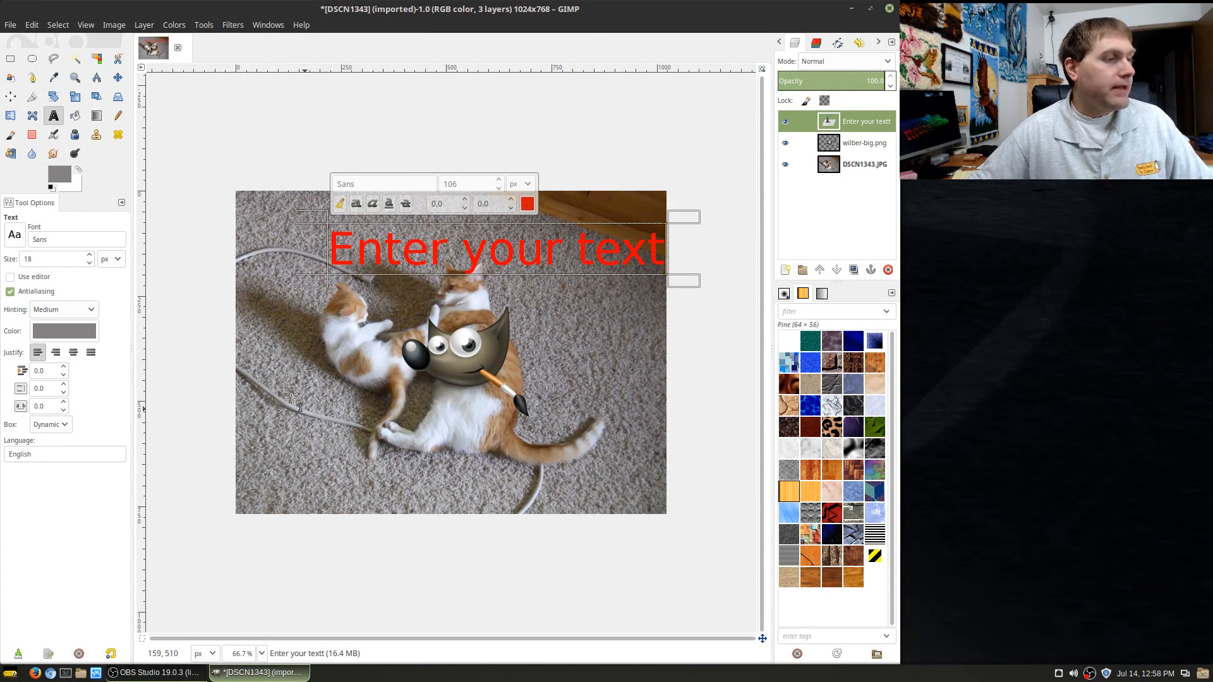
Draw a text box about 453 × 141 px over the lower part of the cats and enter "This is text"
drag(278, 384, 470, 445)
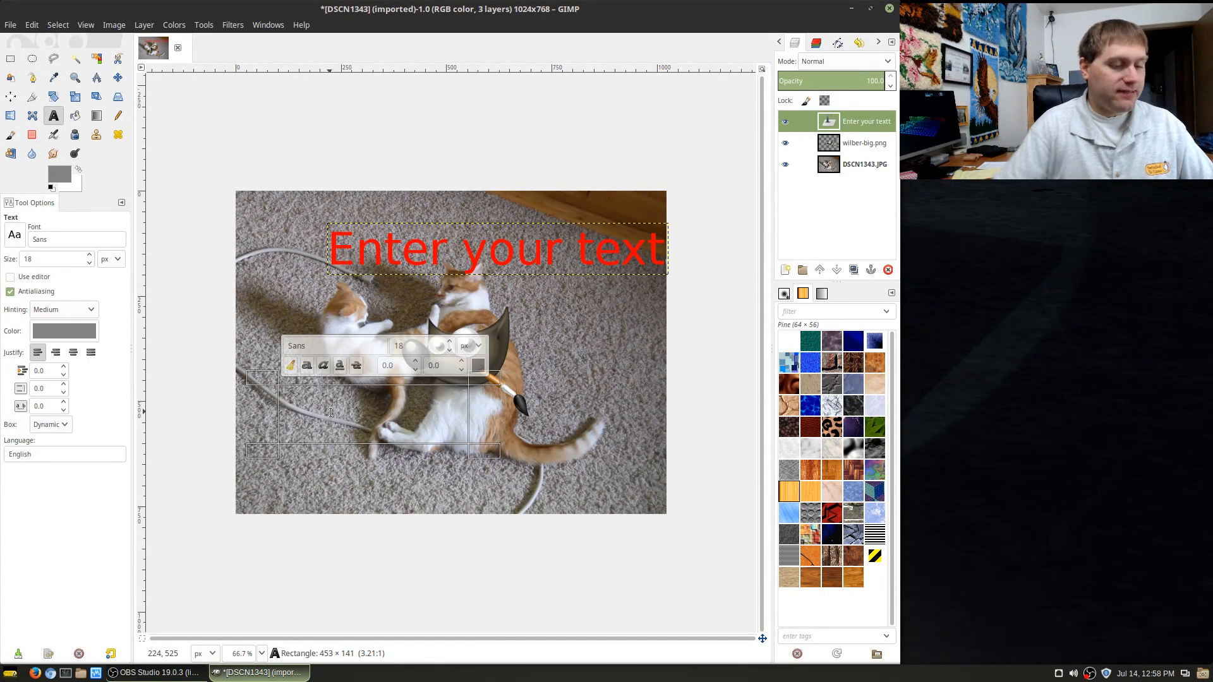
text(This is text)
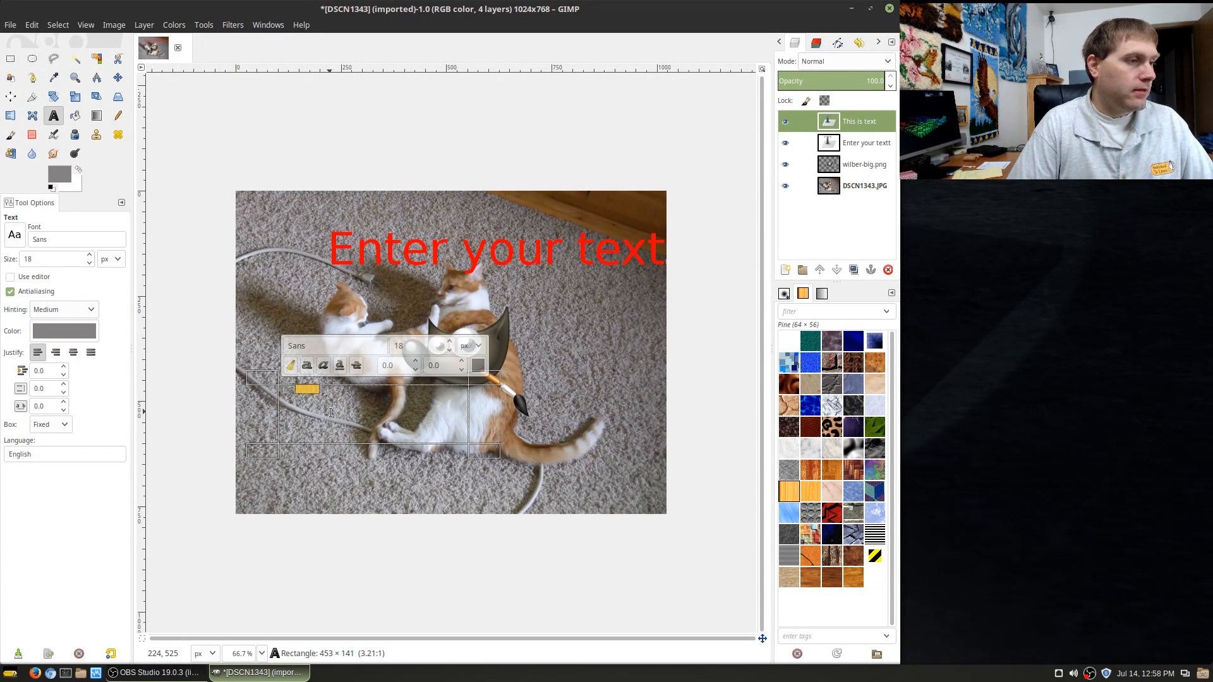
Change the "This is text" wording to blue and set its size to 136 px
key(ctrl+shift+Left)
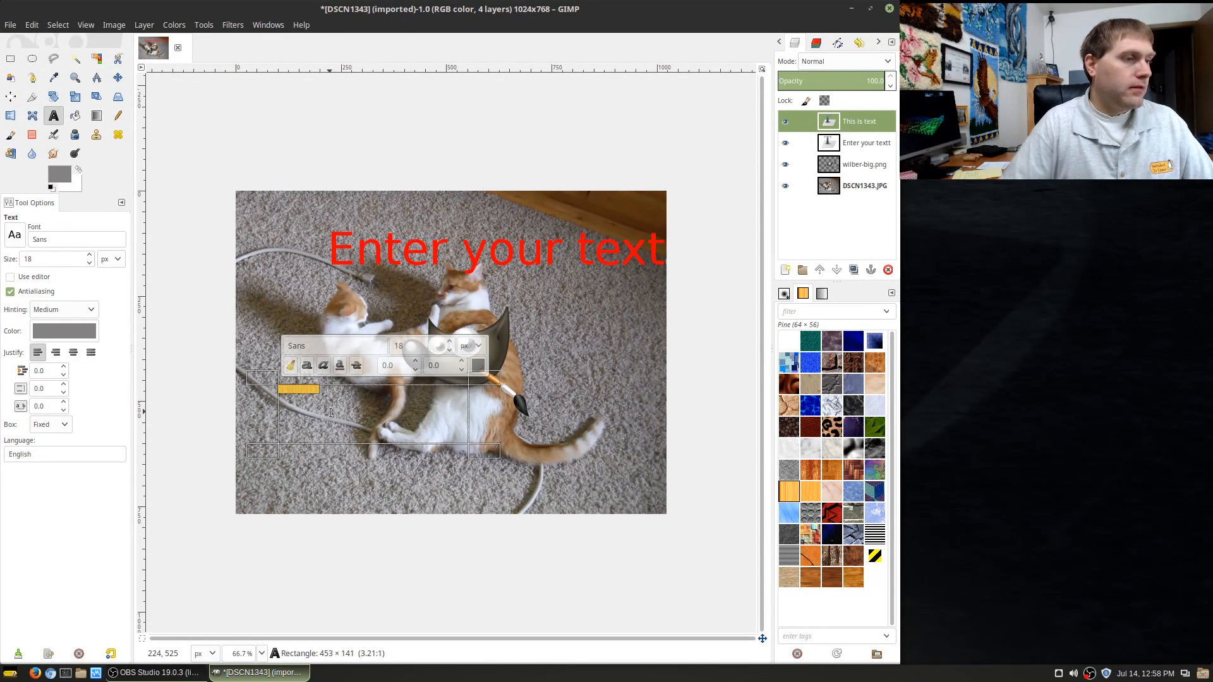
click(477, 365)
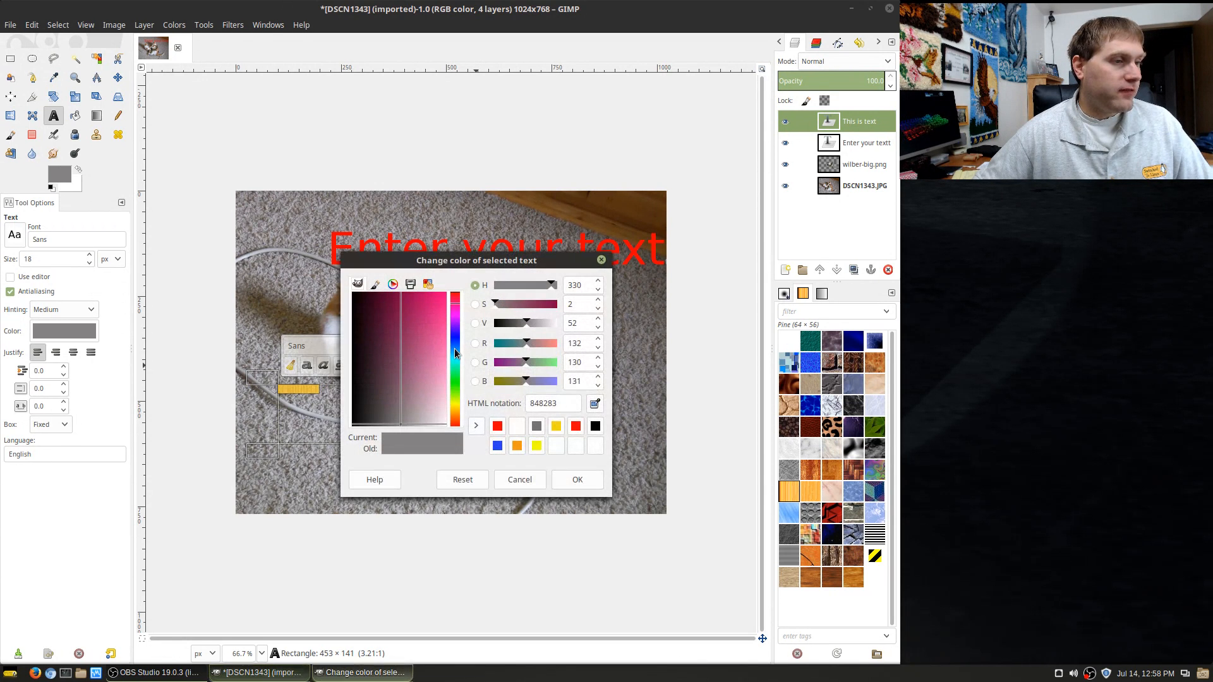
click(575, 425)
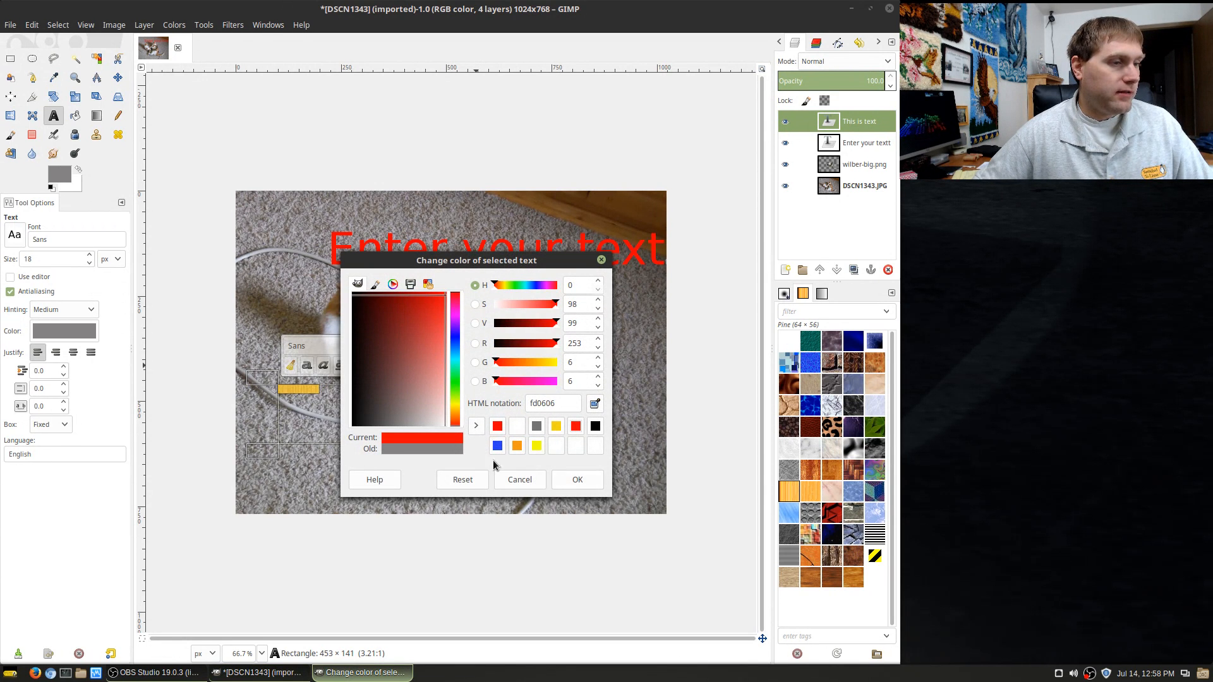
click(498, 450)
click(576, 480)
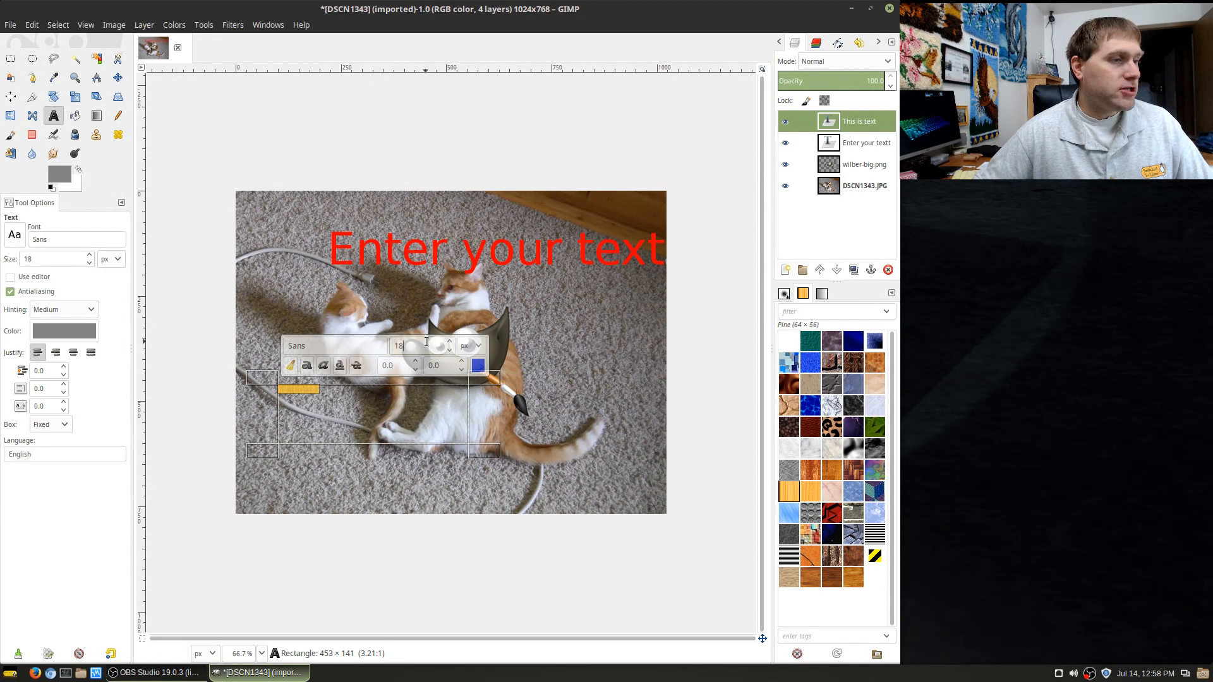
text(136)
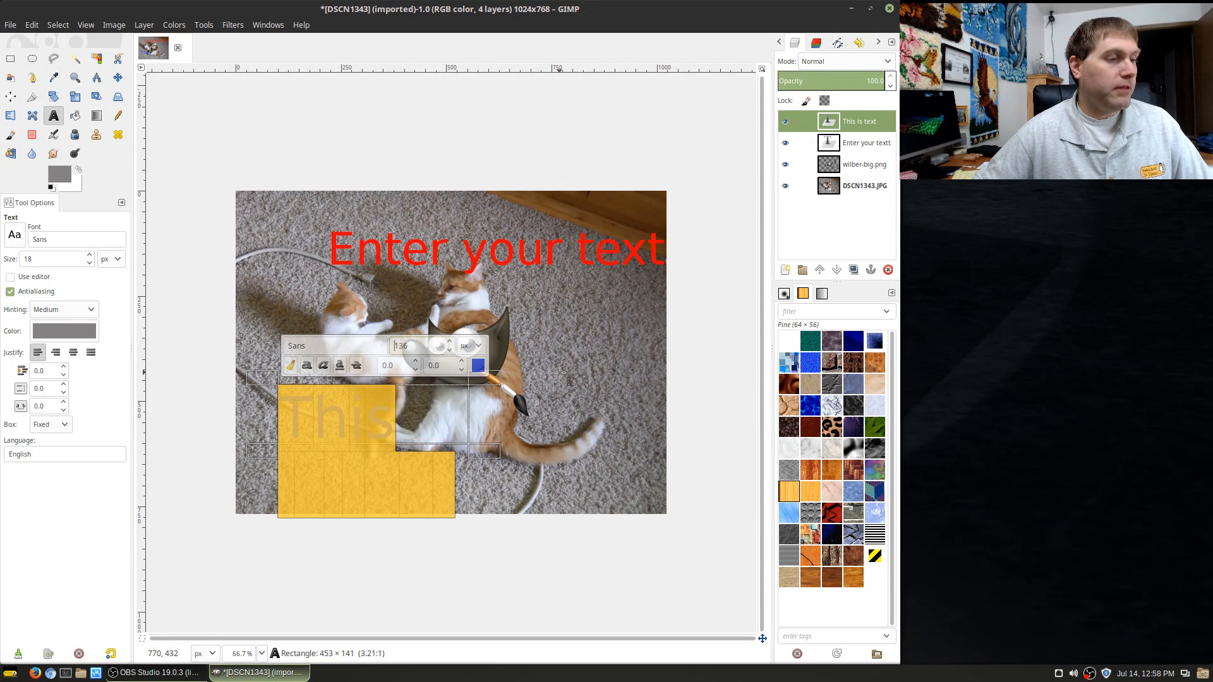
Try to enlarge the "This is text" box so that all its words fit
click(559, 316)
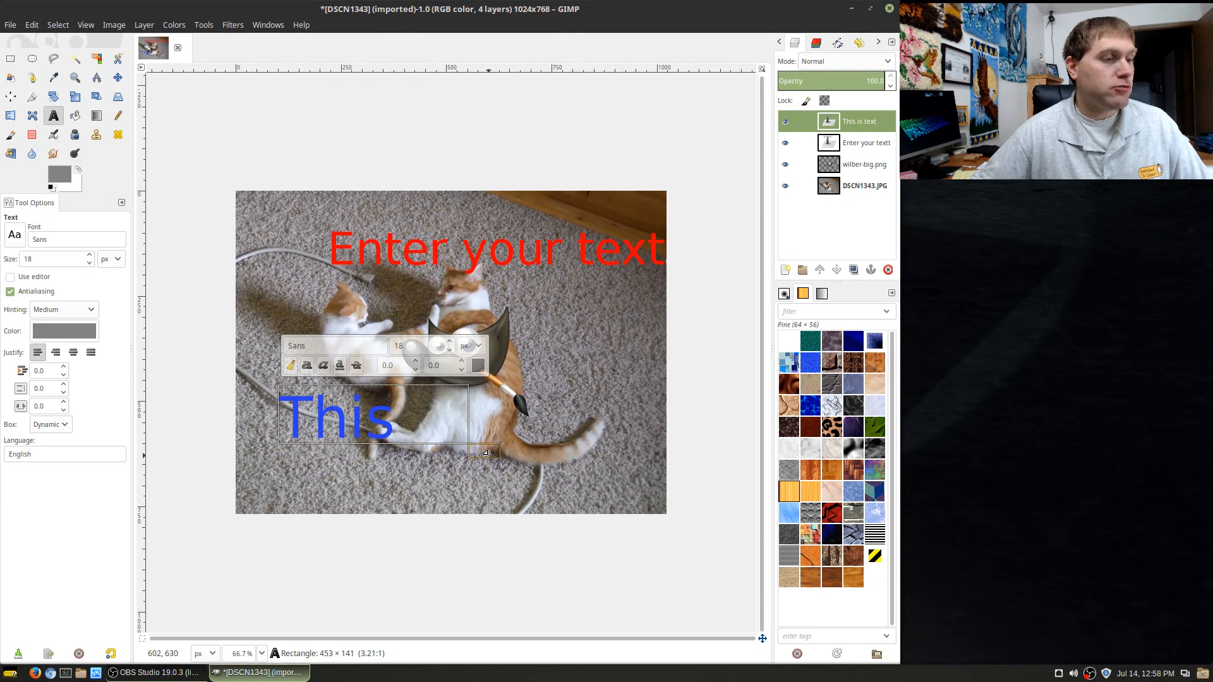
drag(490, 462, 580, 598)
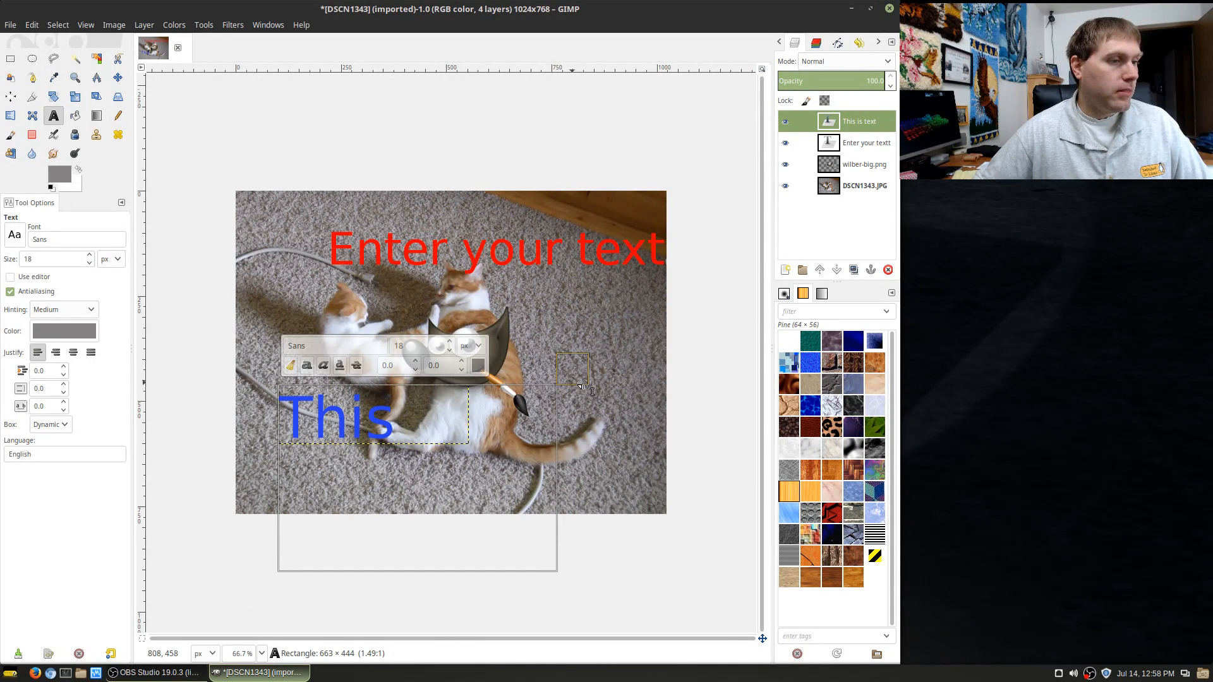
drag(572, 366, 688, 346)
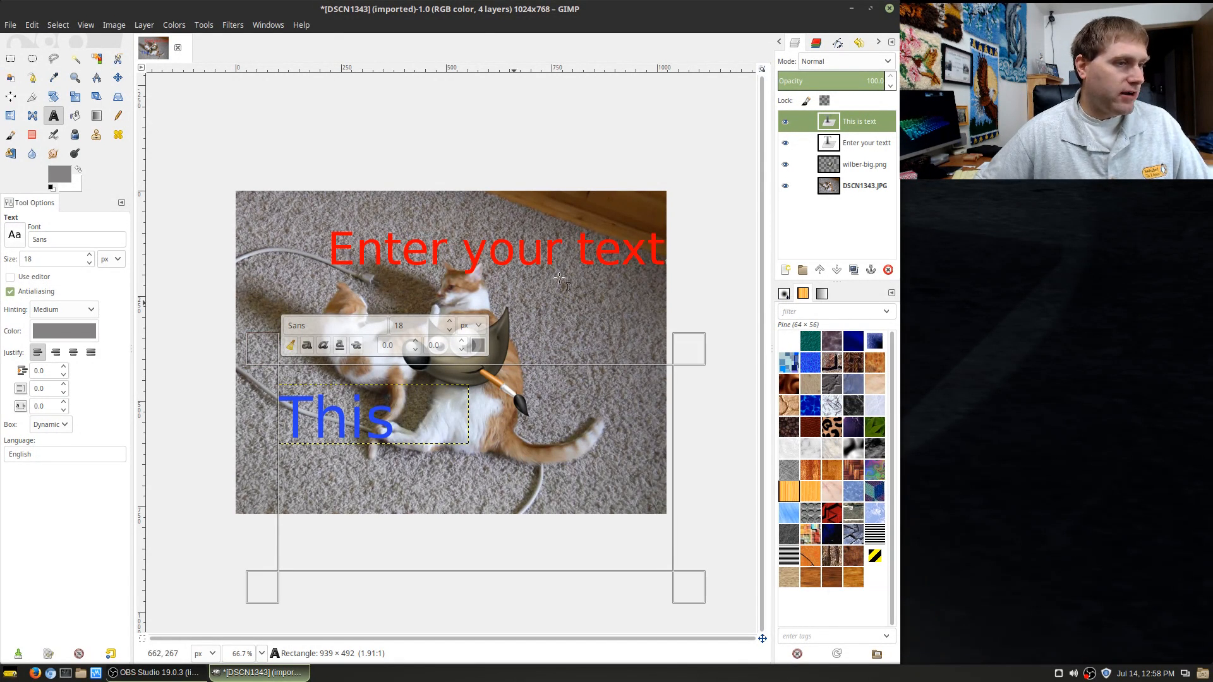
drag(695, 587, 593, 503)
drag(542, 449, 413, 480)
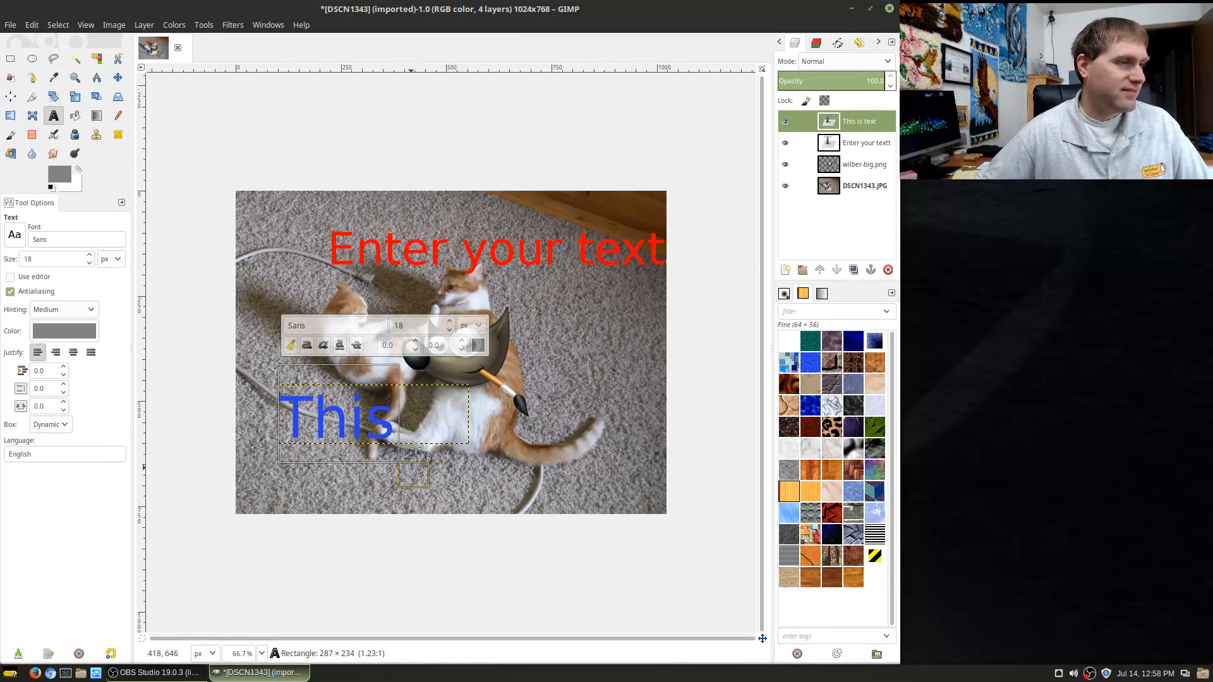
Reselect the blue "This is text" layer on the canvas and enlarge its text box to about 514 × 398 px
click(542, 249)
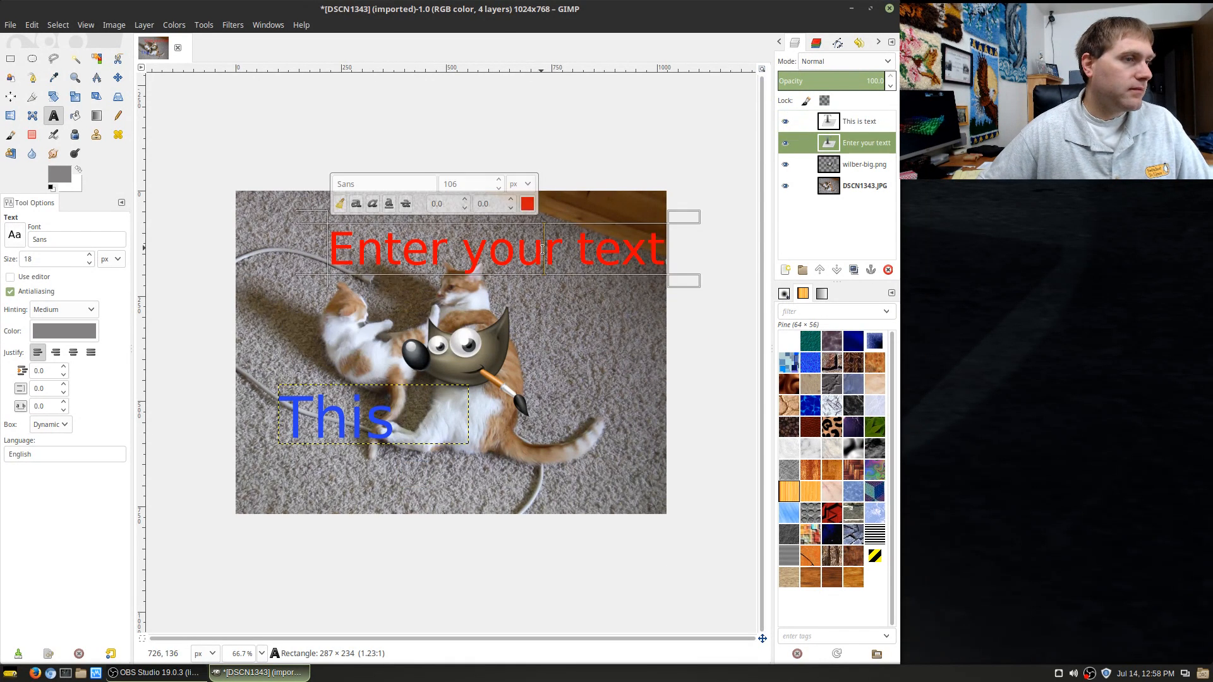
click(377, 414)
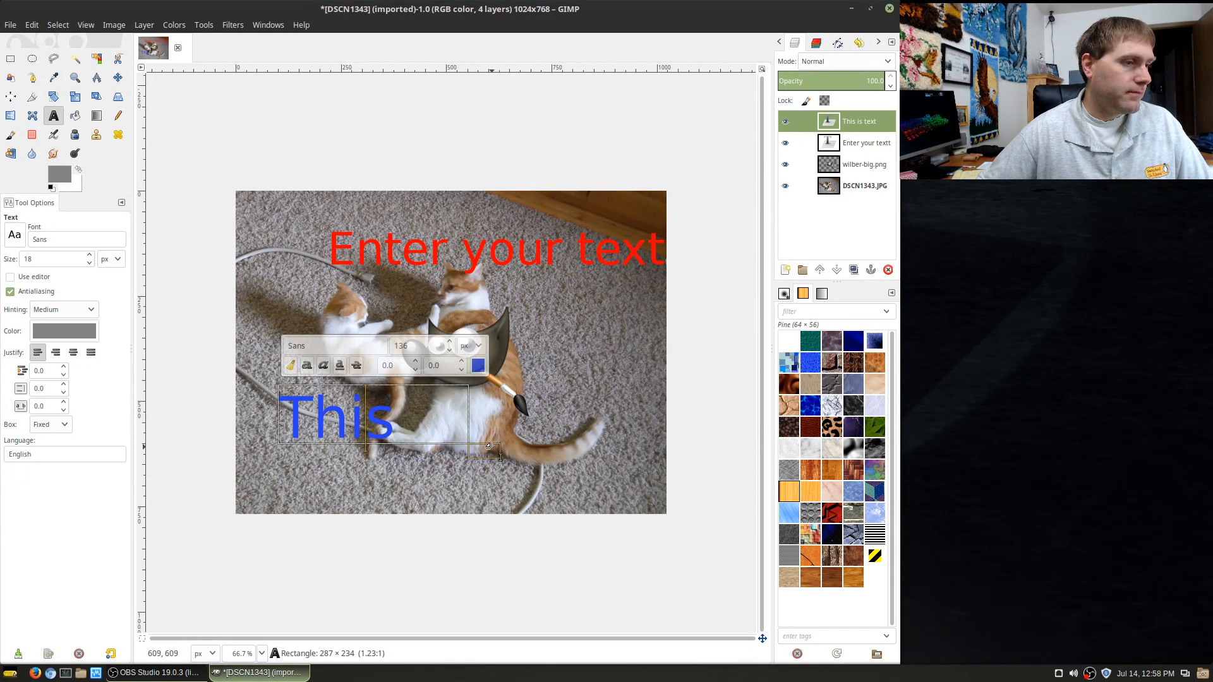
drag(485, 449, 524, 586)
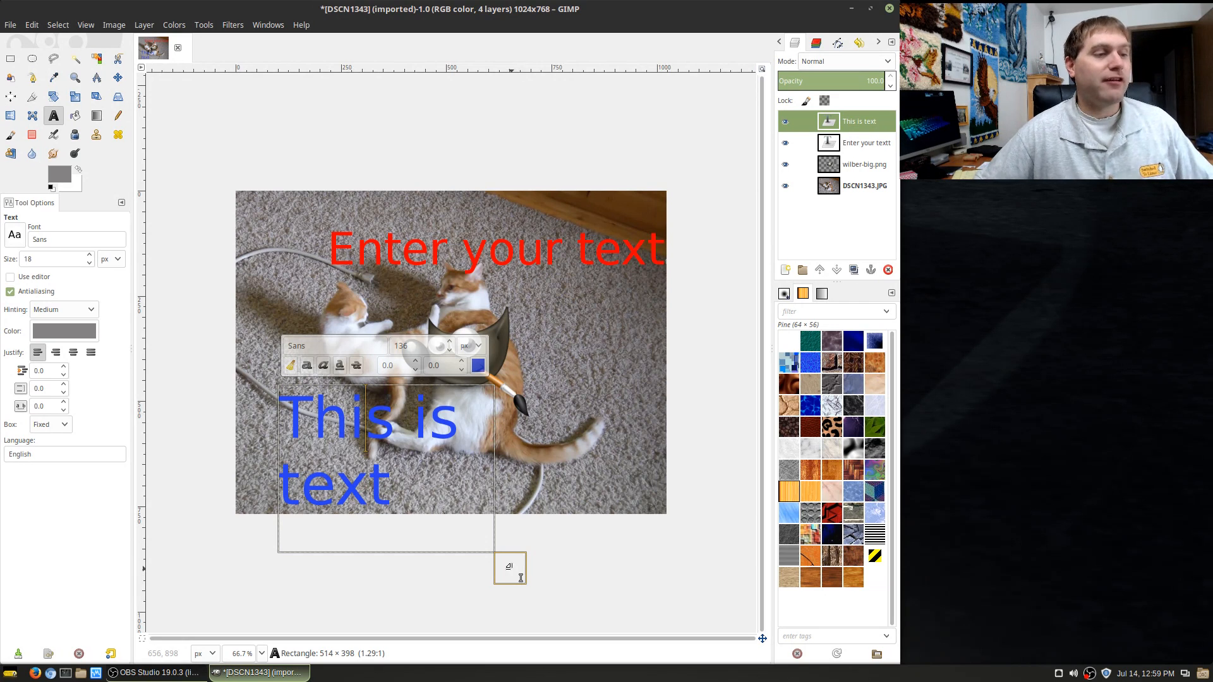
Reshape the "This is text" box to about 851 × 193 px and draw an empty text box about 534 × 171 px above it
drag(531, 588, 648, 482)
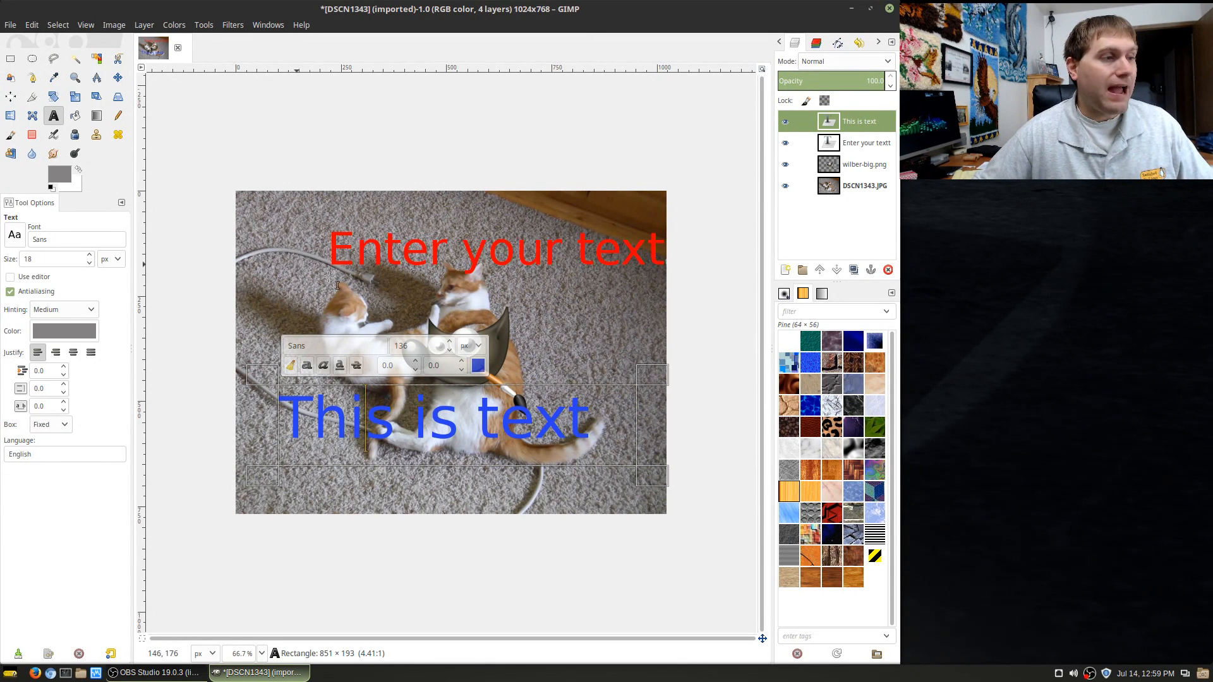
drag(298, 266, 523, 338)
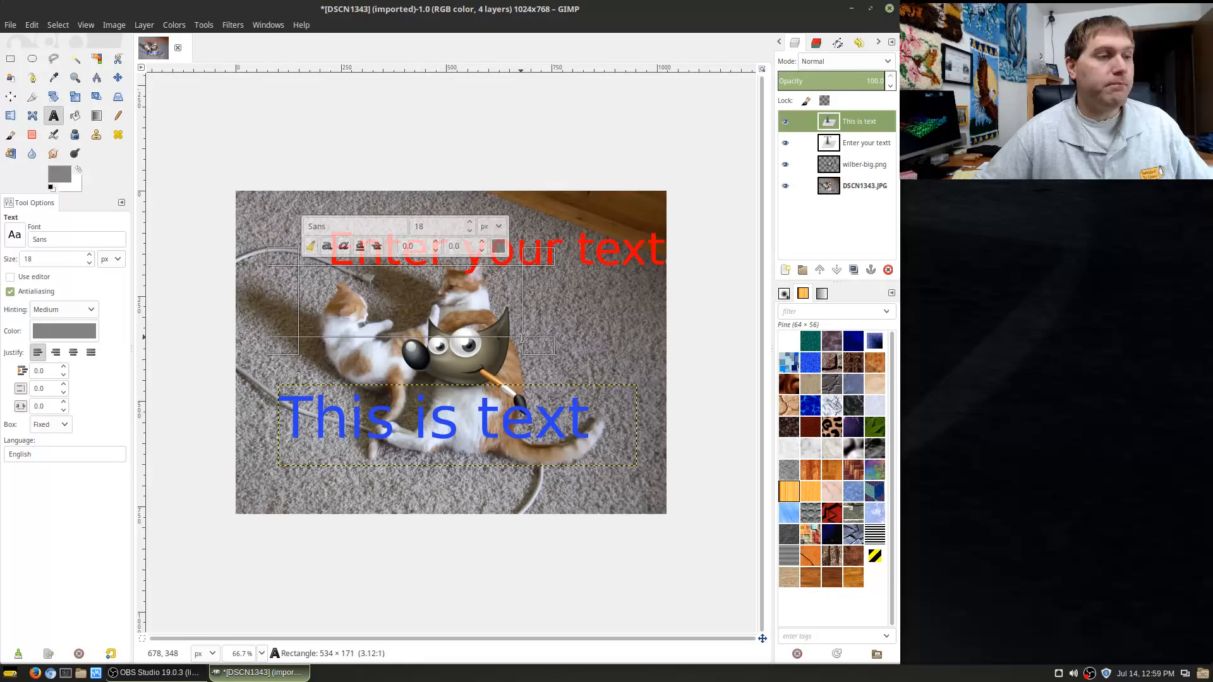
click(585, 315)
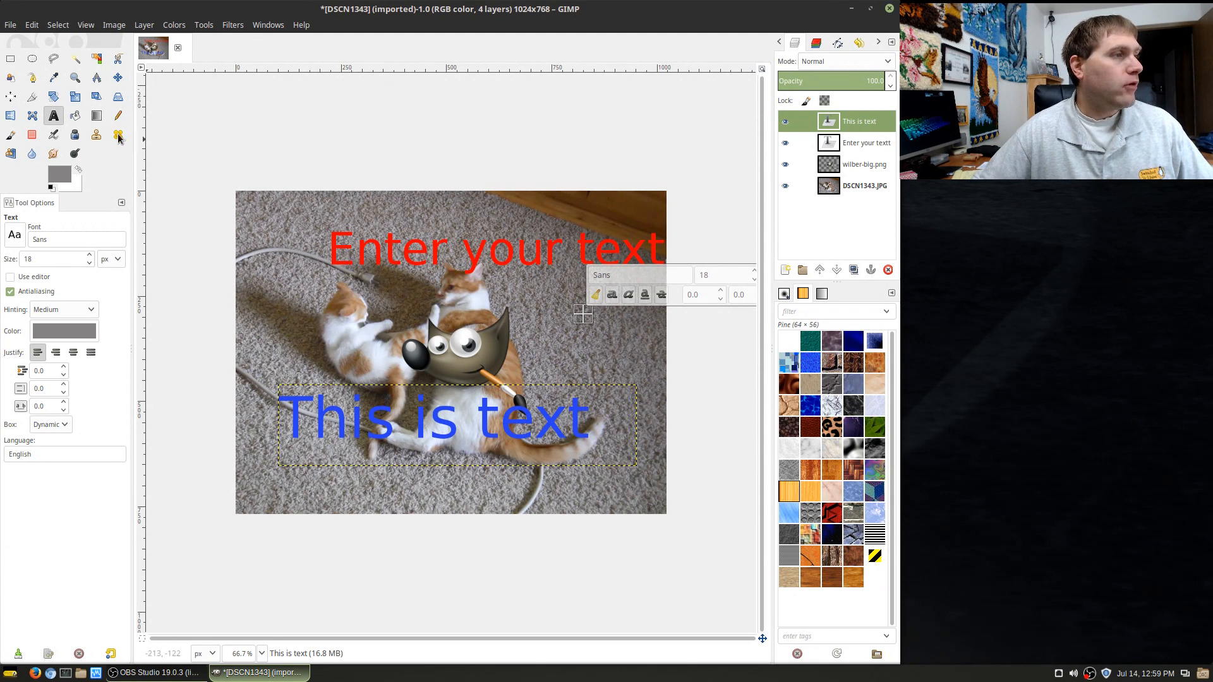
Set Bucket Fill to pattern fill with Pine and look through the brushes, patterns, gradients and Blend tool options
click(75, 117)
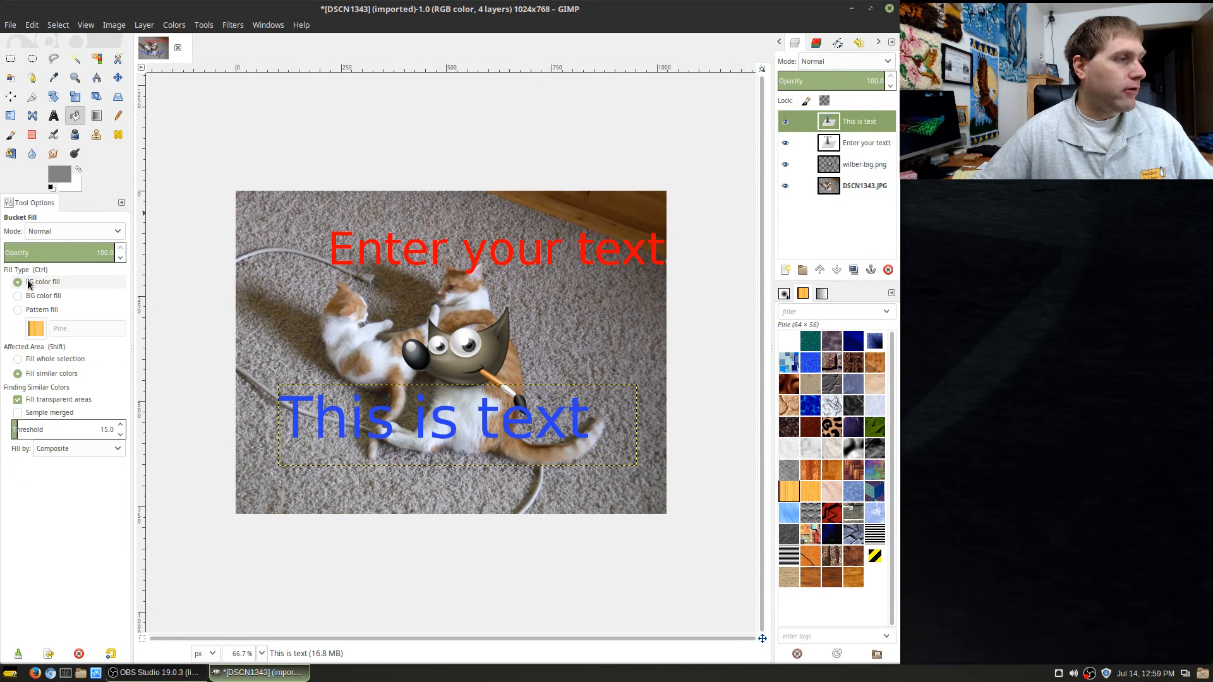
click(21, 310)
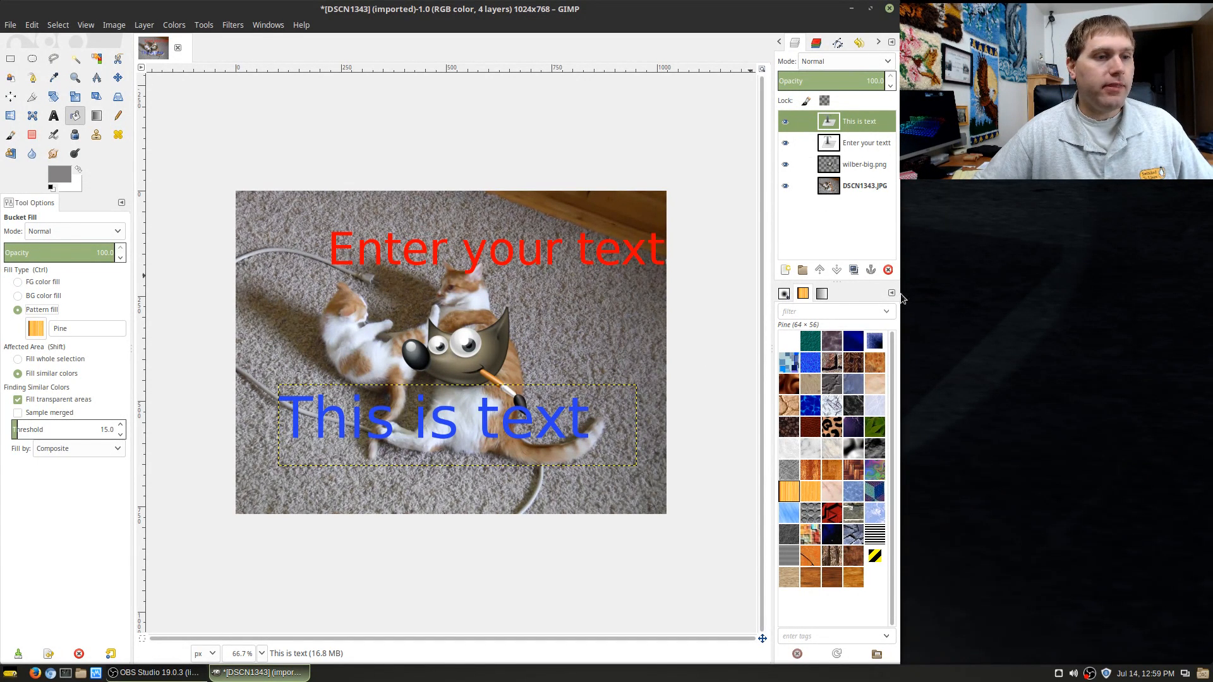
click(785, 295)
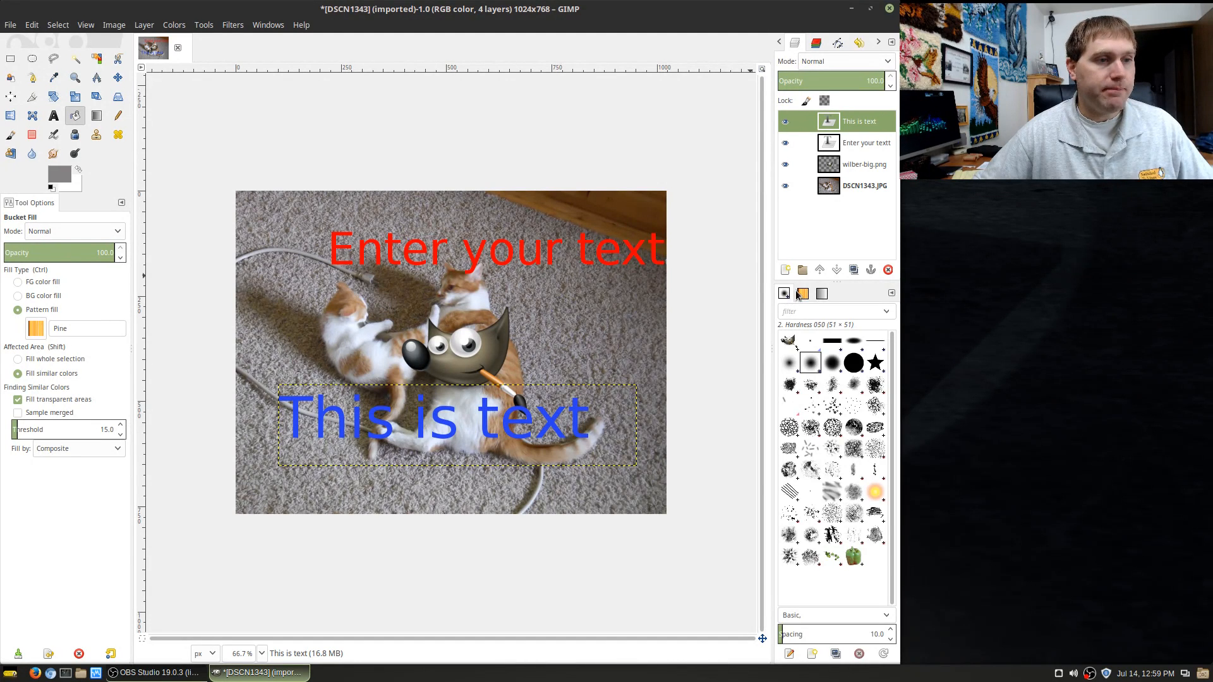
click(803, 295)
click(824, 293)
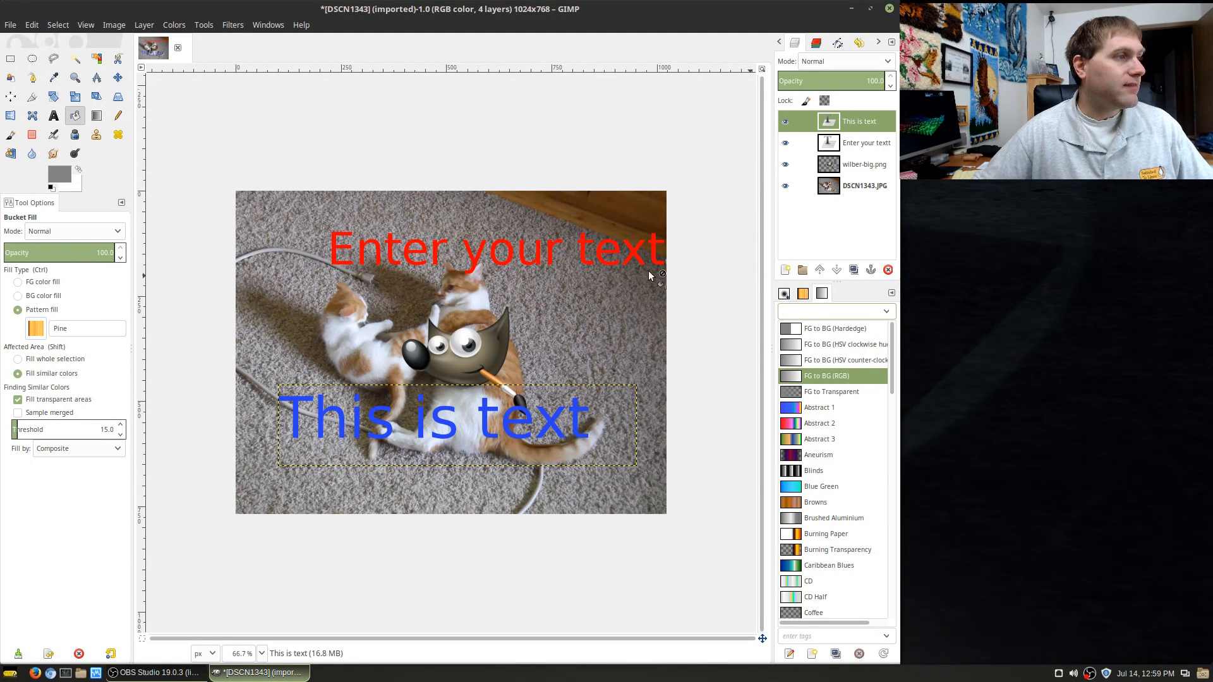
click(95, 117)
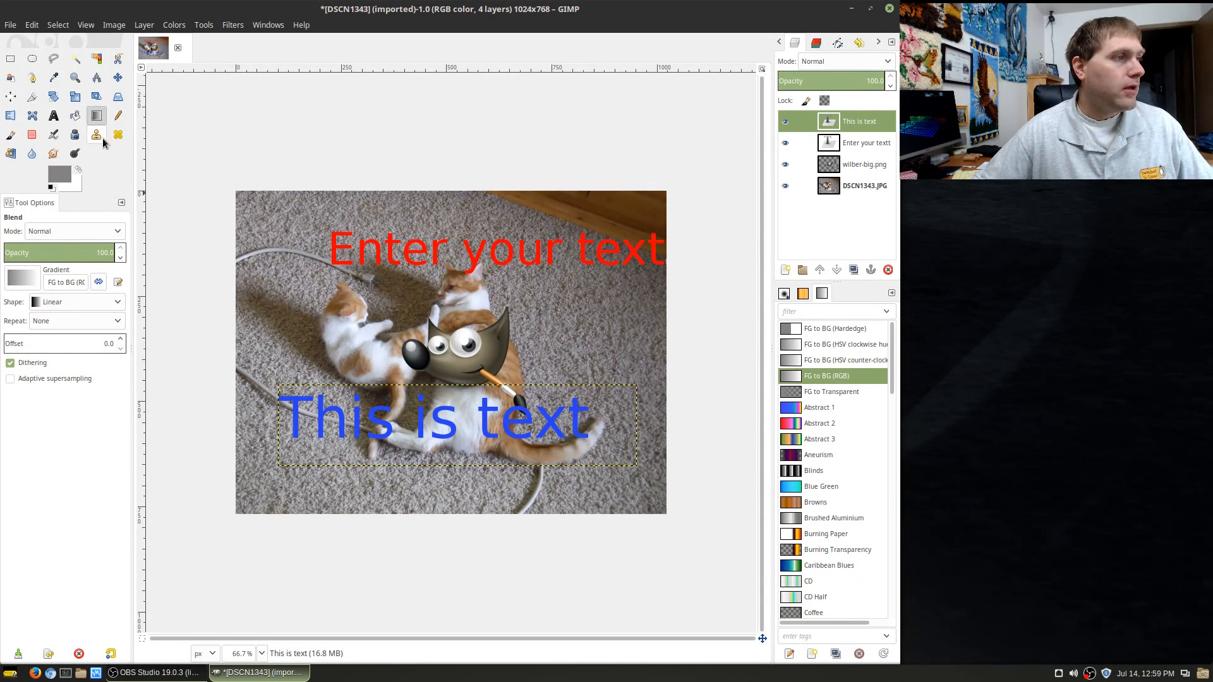
Bucket-fill the letters of "is" and the "te" of "text" in the blue text with the Pine pattern
click(75, 115)
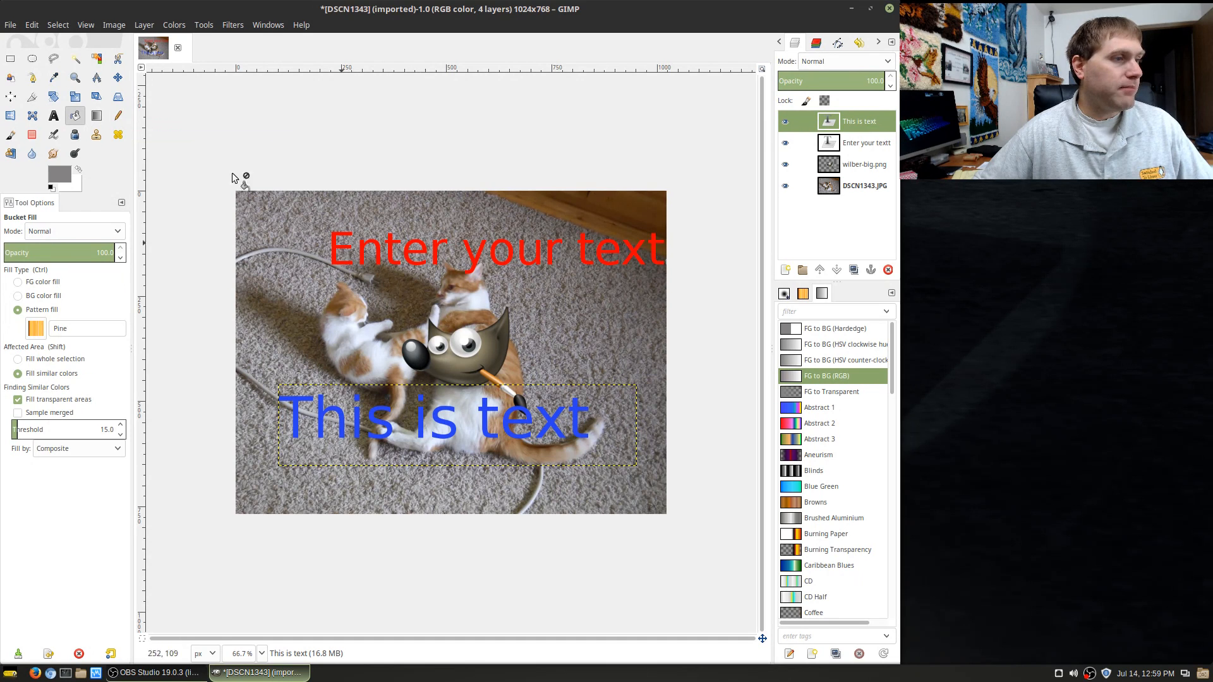
click(509, 423)
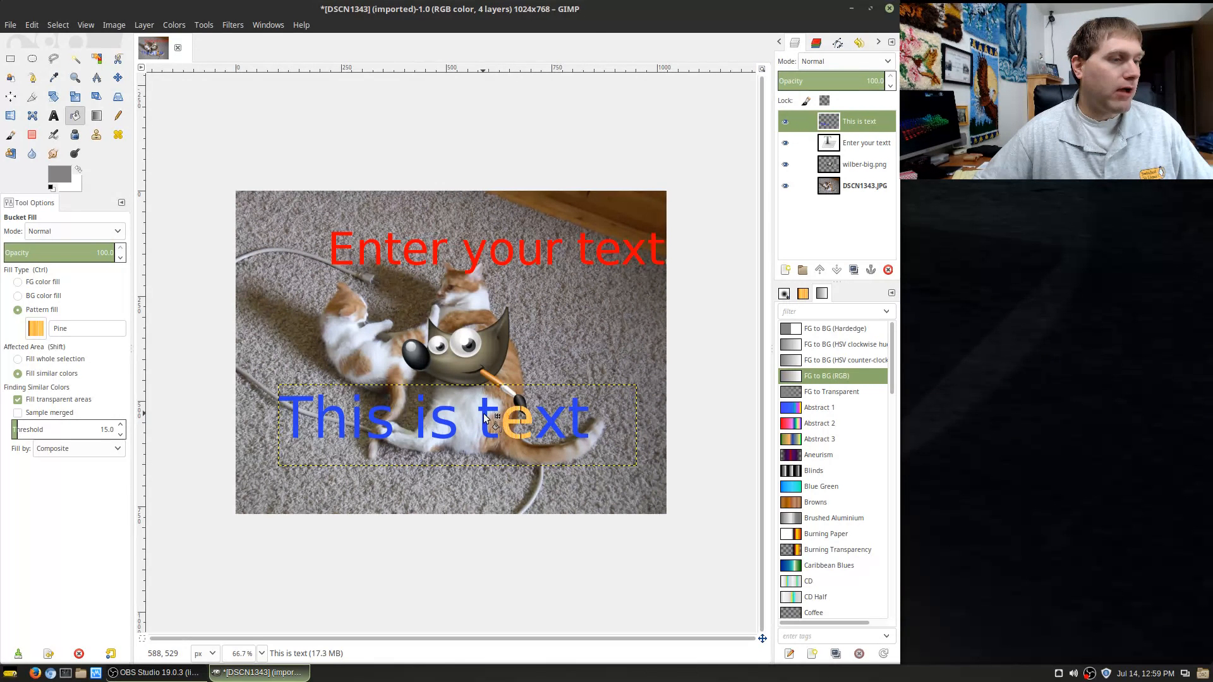
click(440, 422)
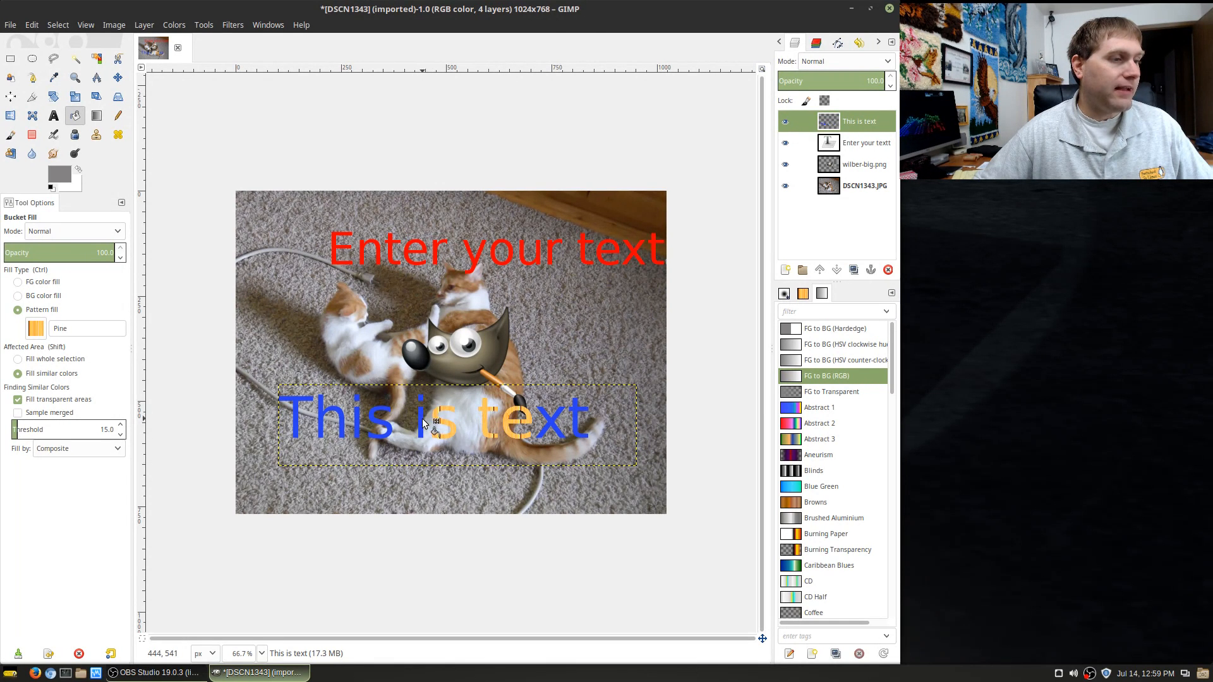
click(422, 415)
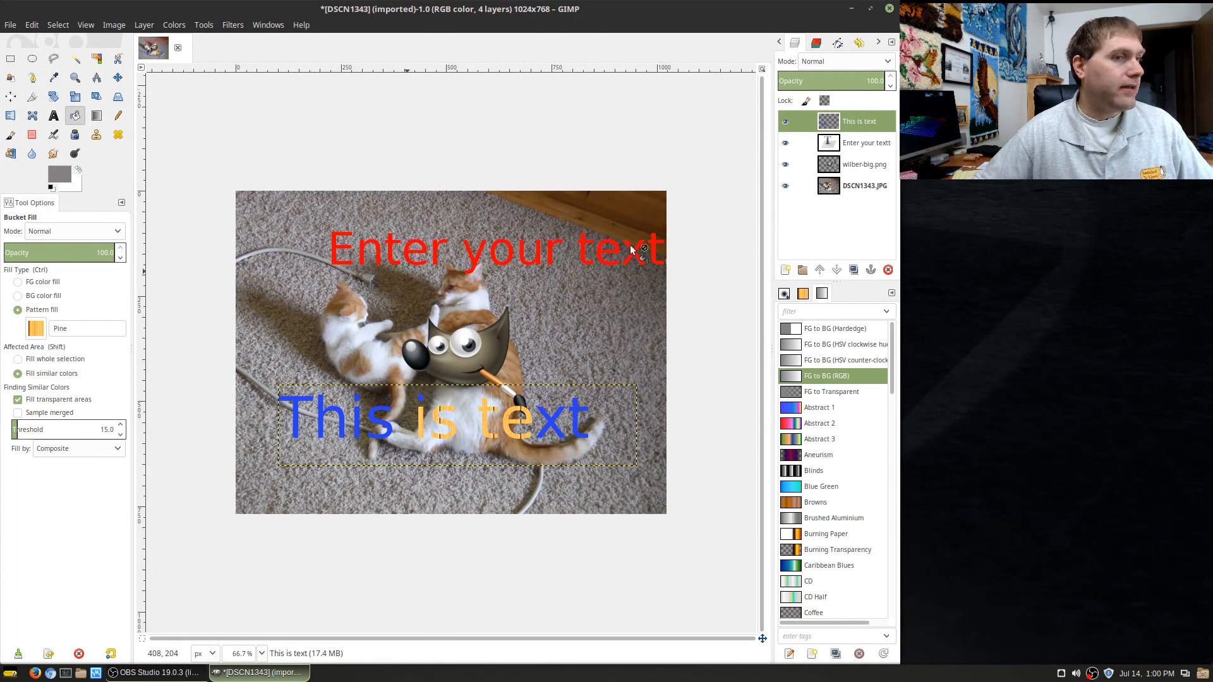
Bucket-fill small carpet areas on the DSCN1343.JPG layer with the Pine pattern
click(871, 152)
click(839, 190)
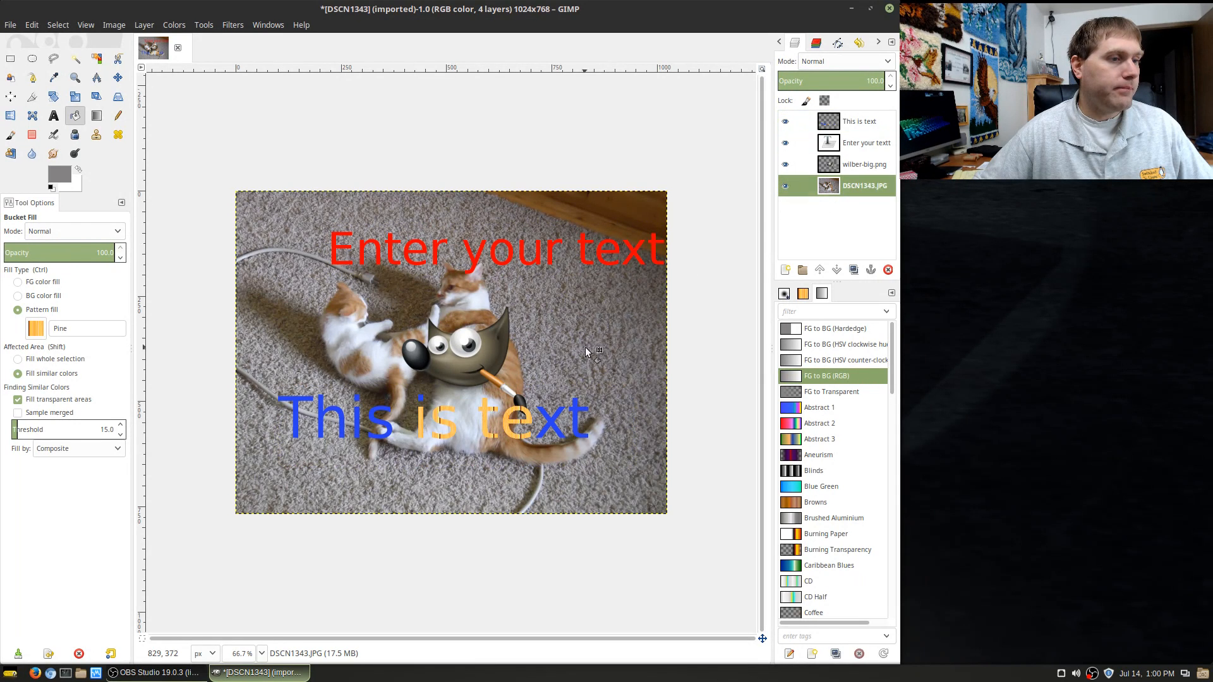
click(530, 279)
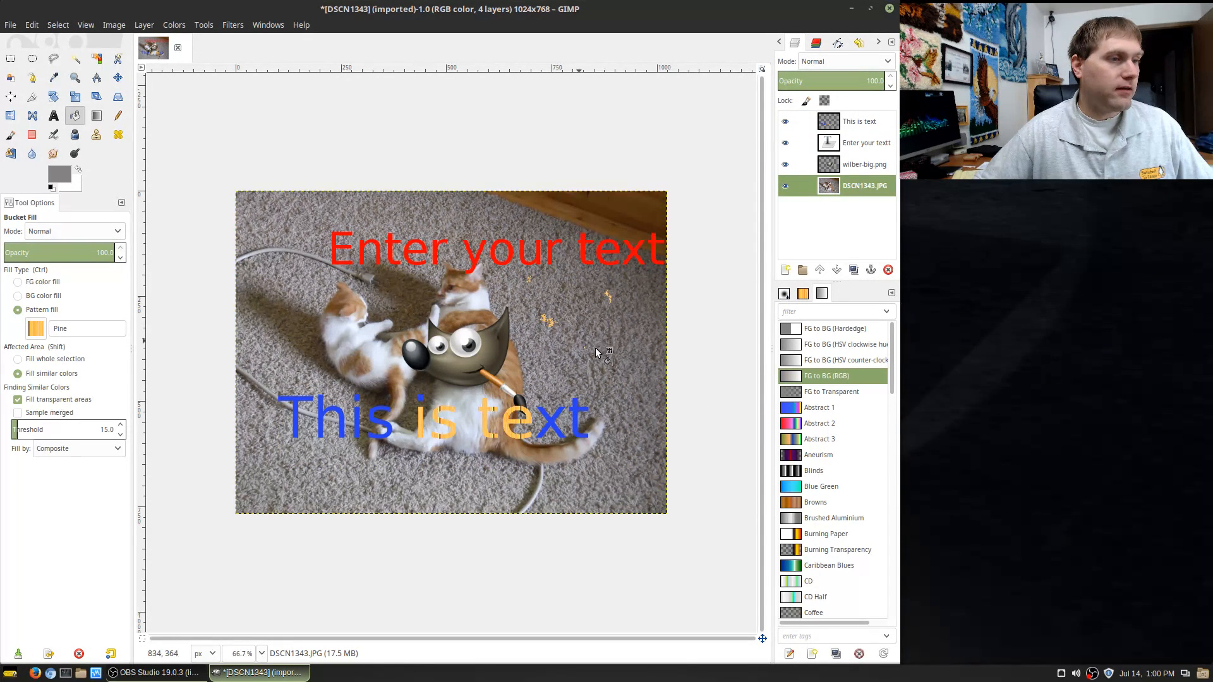
Make a rectangular selection about 335 × 267 px around Wilber and bucket-fill his face and nose on the wilber-big.png layer with Pine
click(10, 59)
drag(407, 304, 549, 416)
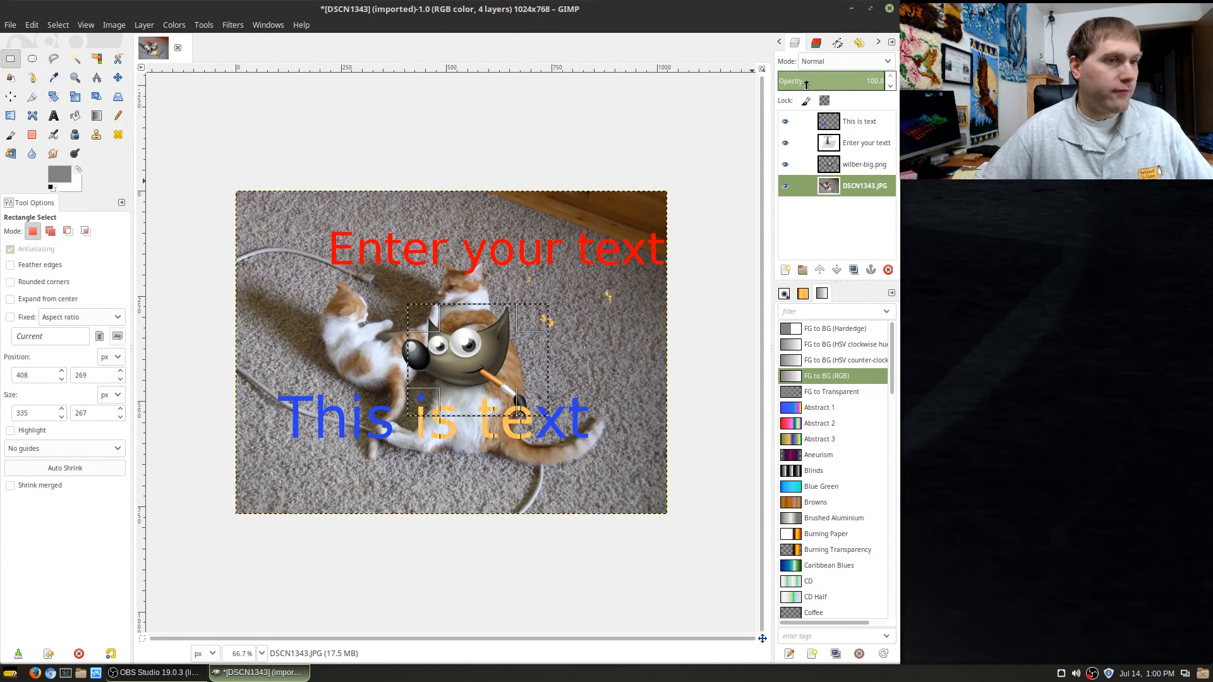
click(853, 163)
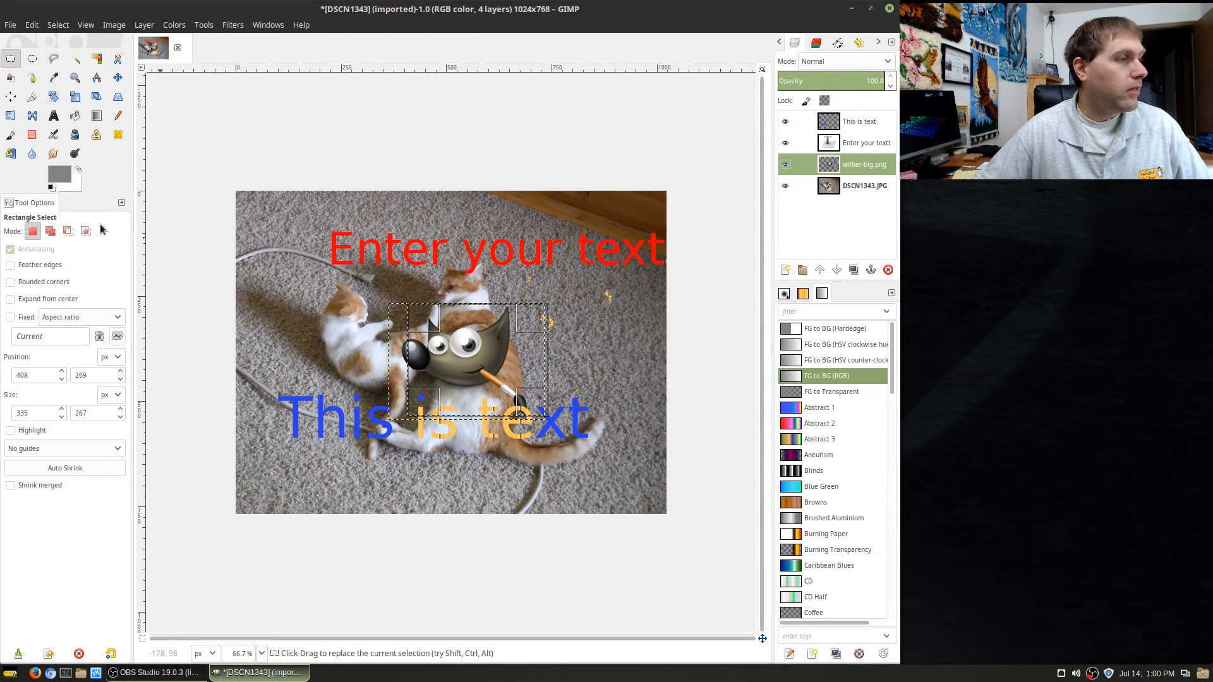
click(74, 116)
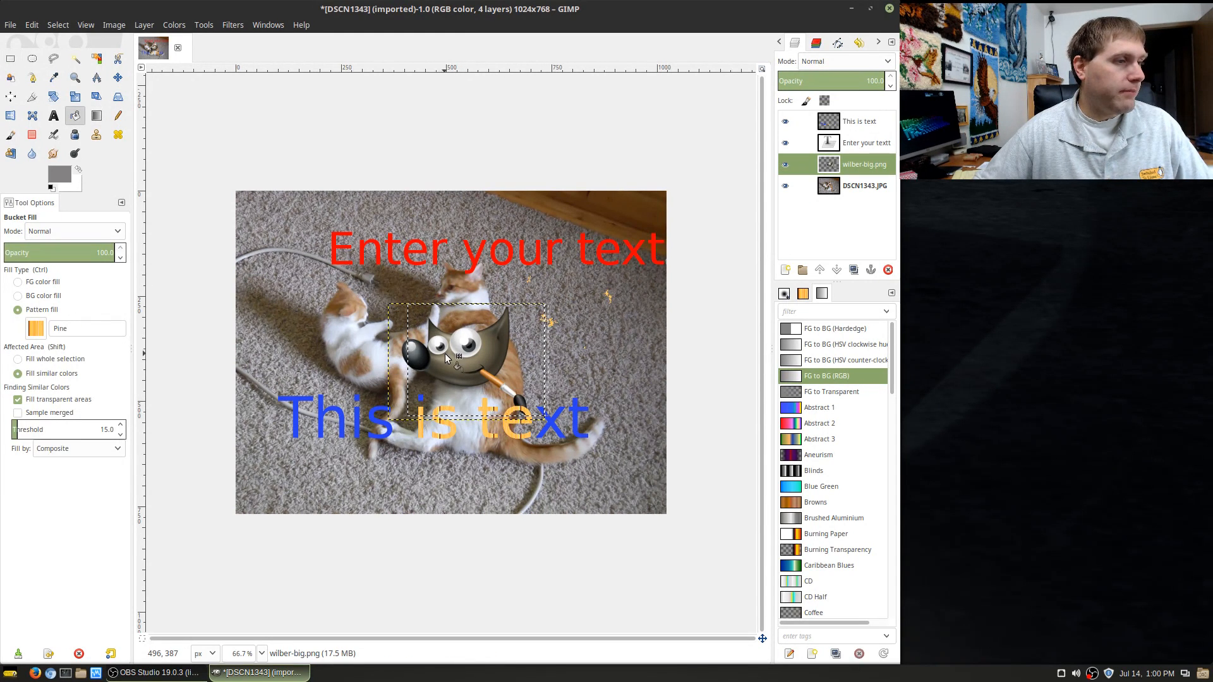
click(417, 363)
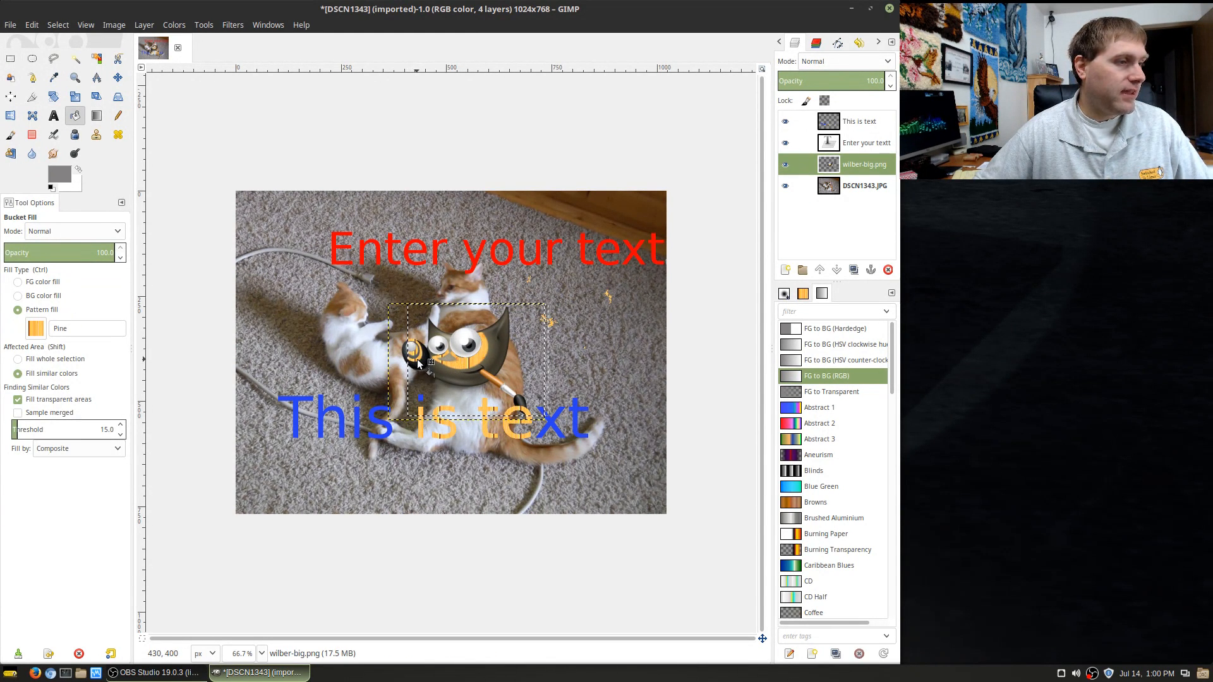
click(419, 366)
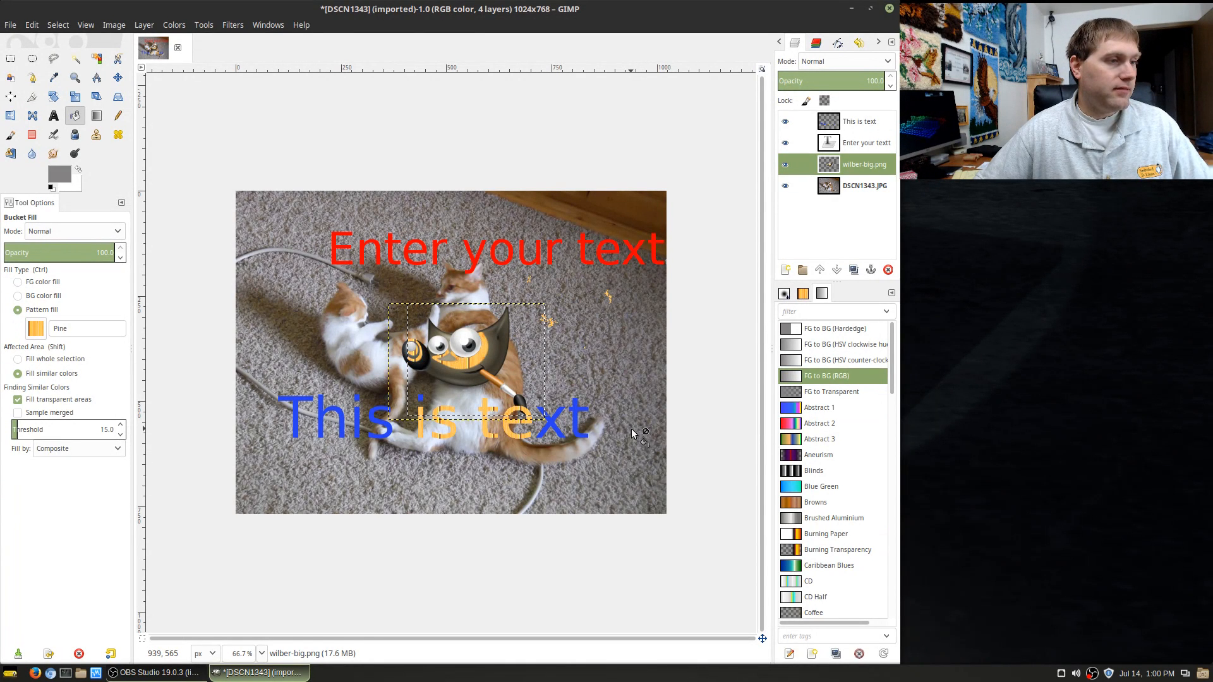
Undo the Pine pattern fills, the rectangular selection and the last reshaping of the "This is text" box
key(ctrl+z)
key(ctrl+z)
key(ctrl+z)
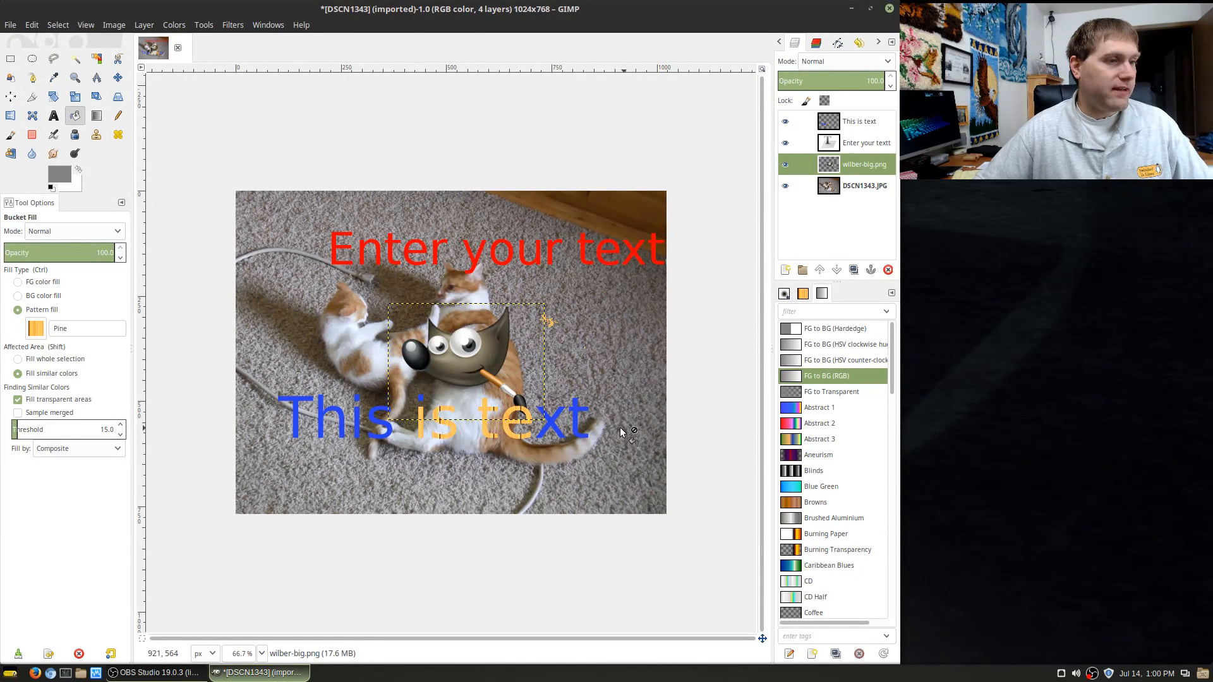
key(ctrl+z)
key(ctrl+z)
key(ctrl+z)
key(ctrl+z)
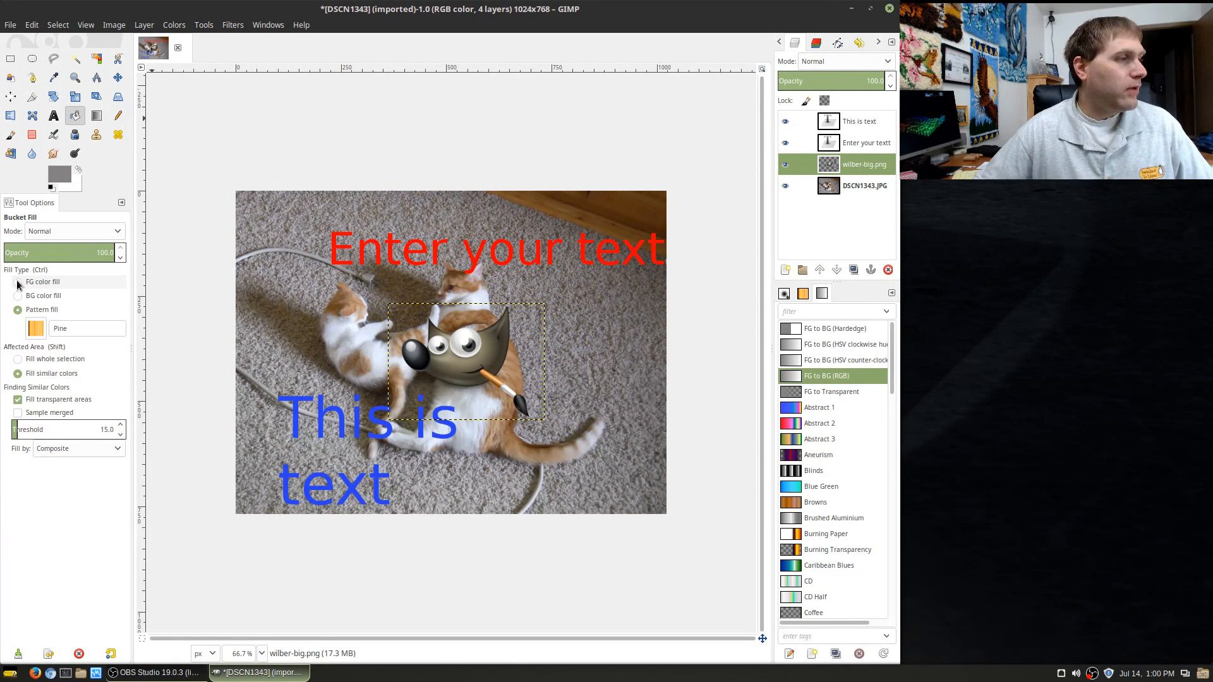
Choose the Fibers pattern for Bucket Fill and make a rectangular selection about 190 × 219 px on the carpet beside Wilber
click(21, 312)
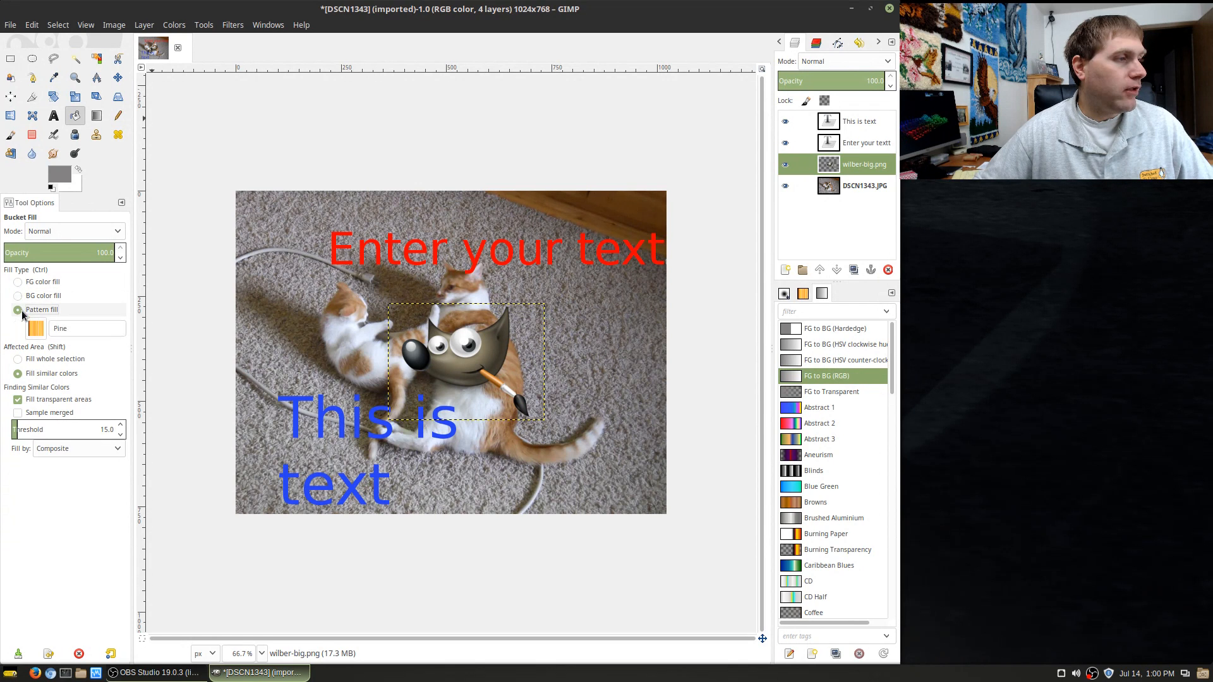
click(803, 296)
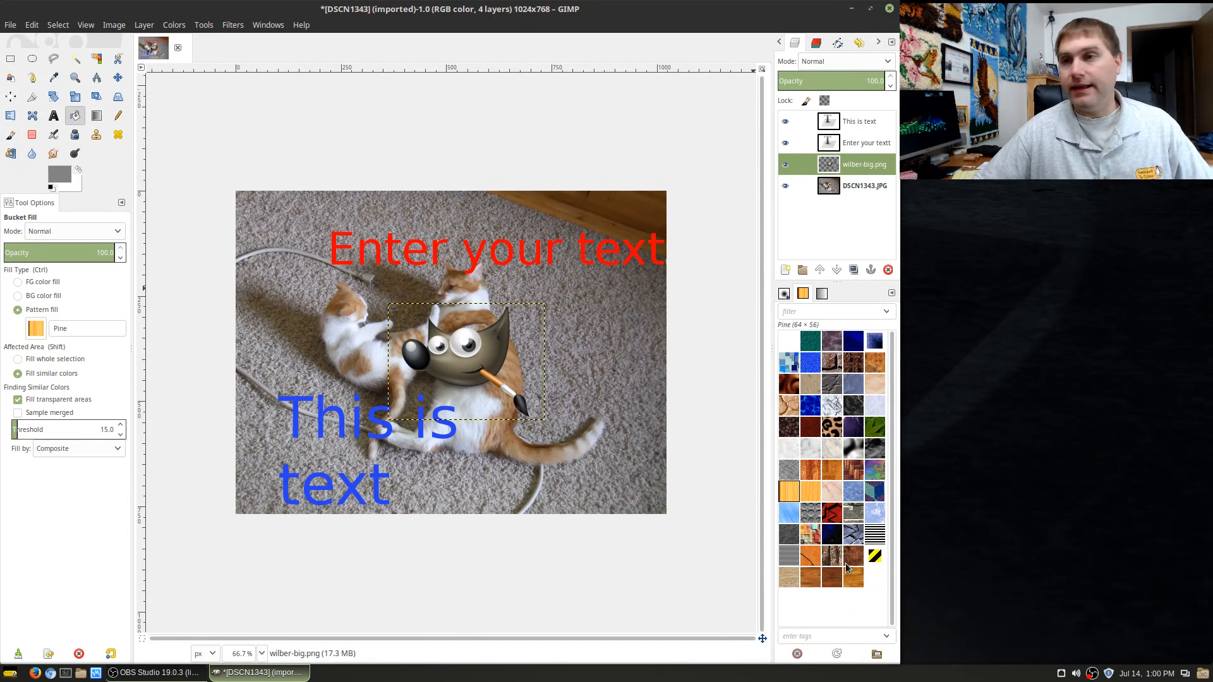
click(832, 405)
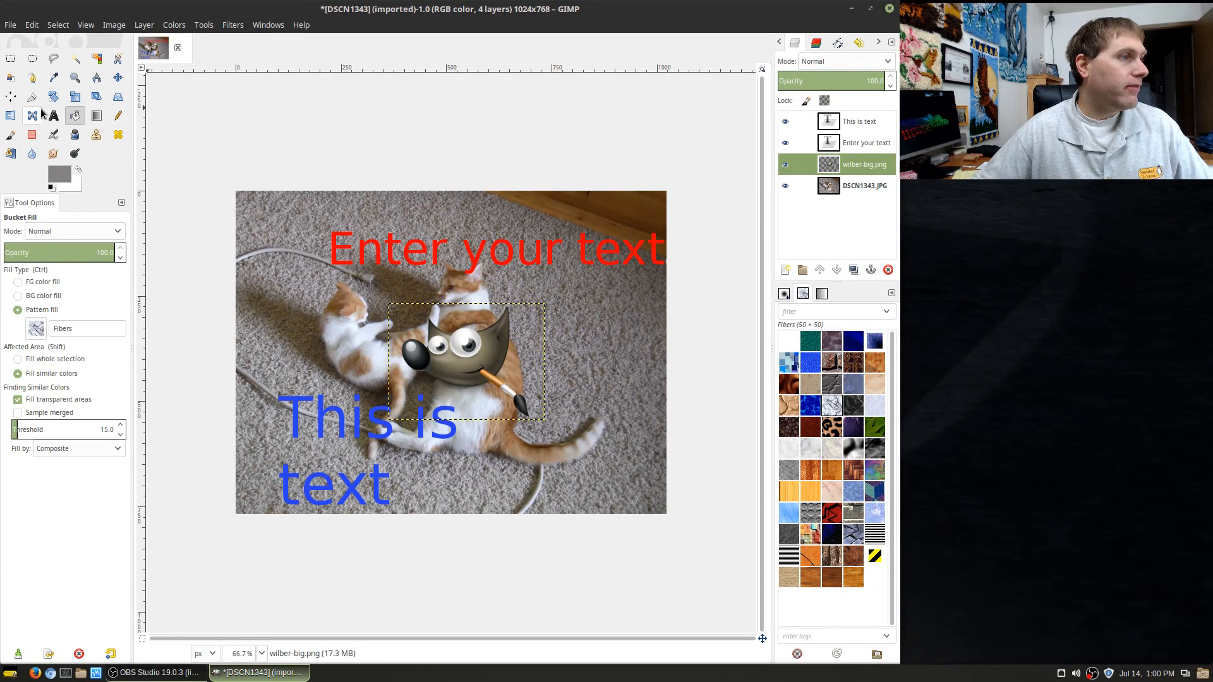
click(10, 58)
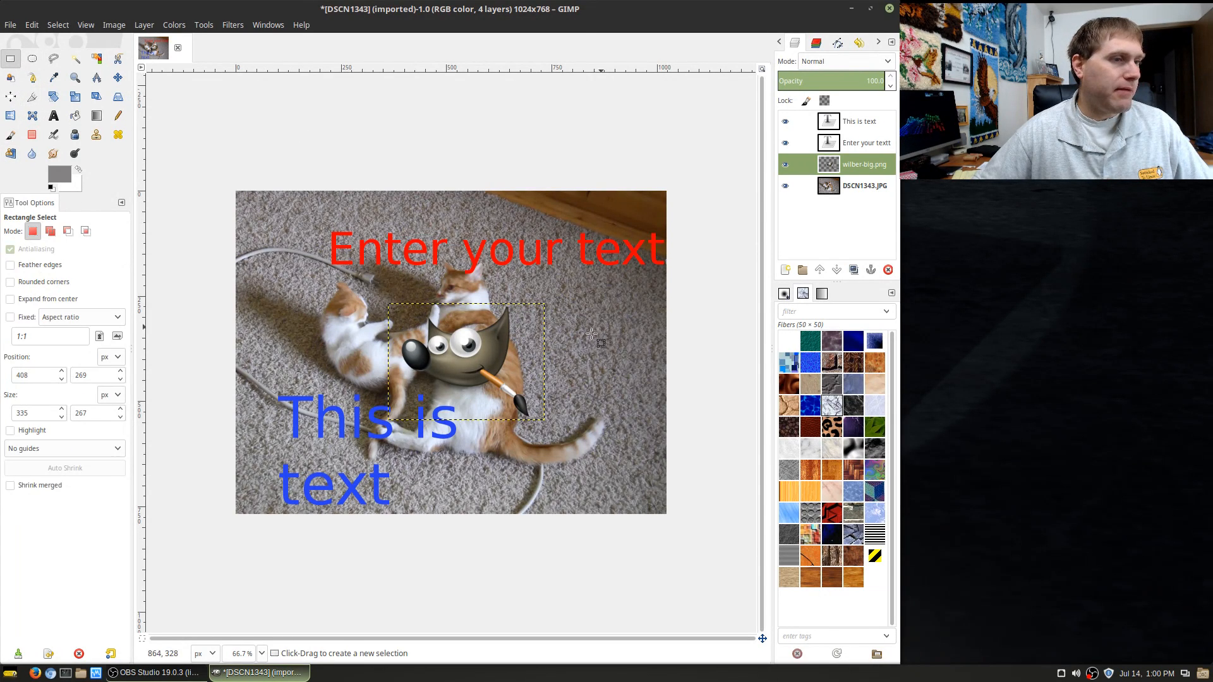
drag(564, 312, 645, 405)
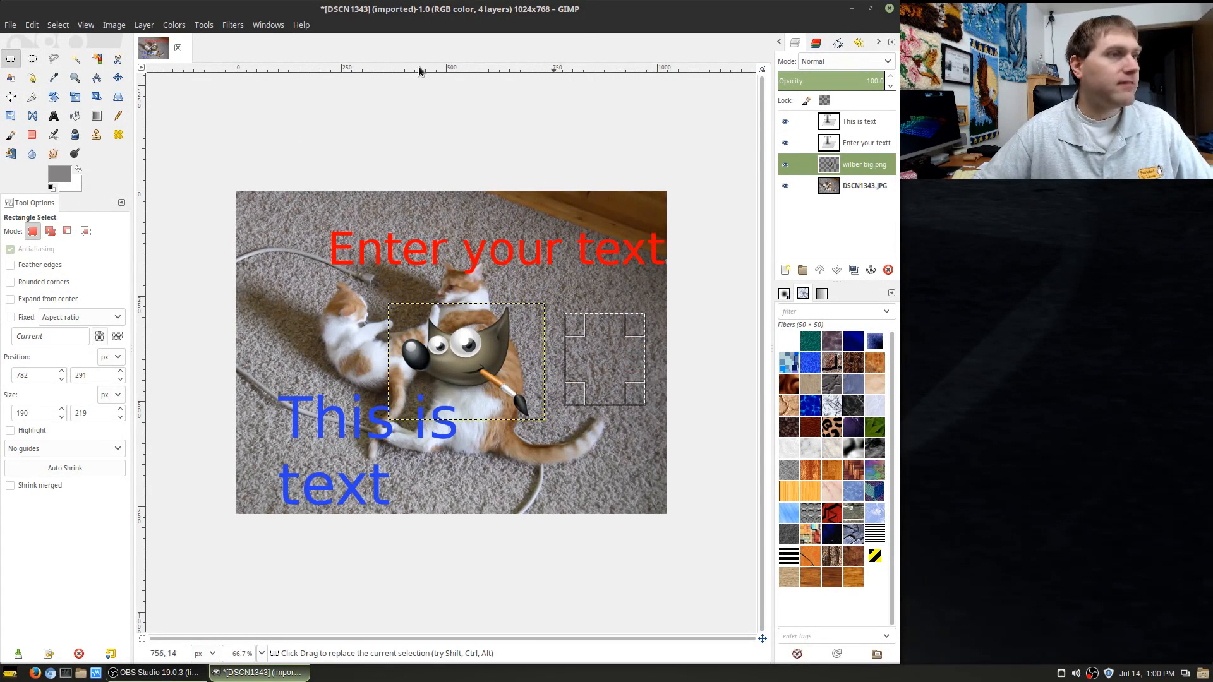
Duplicate the image and add a new transparent 1024 × 768 px layer above wilber-big.png in the copy
key(ctrl+d)
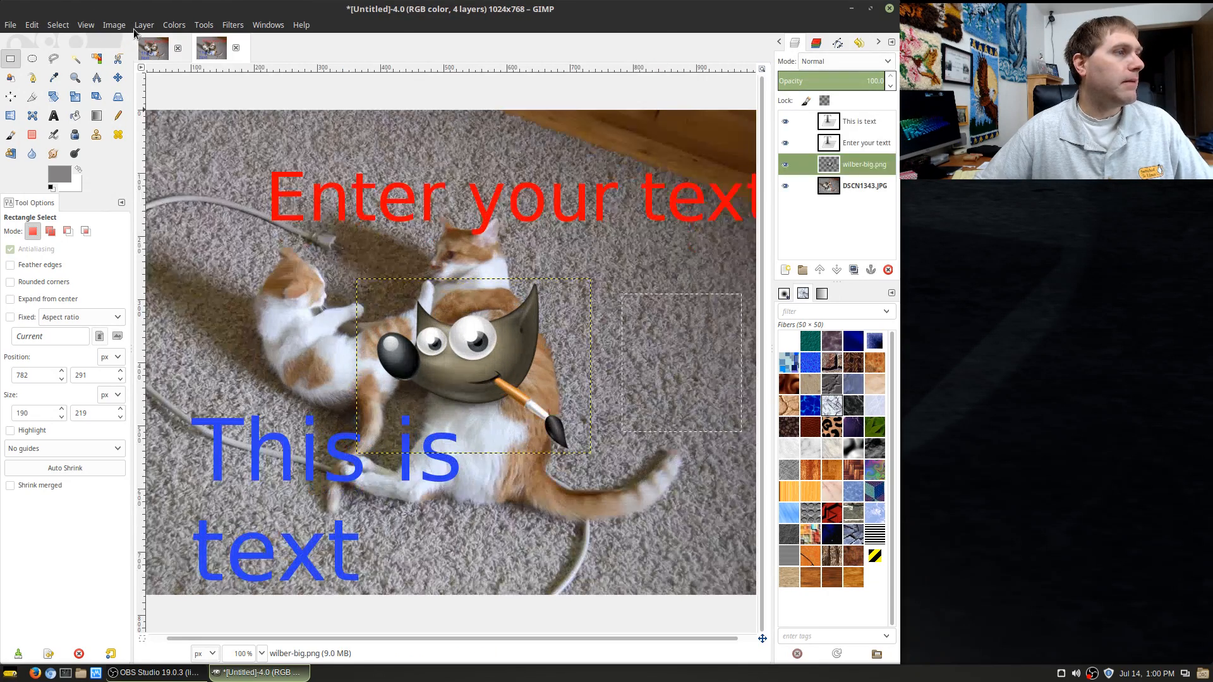
click(142, 25)
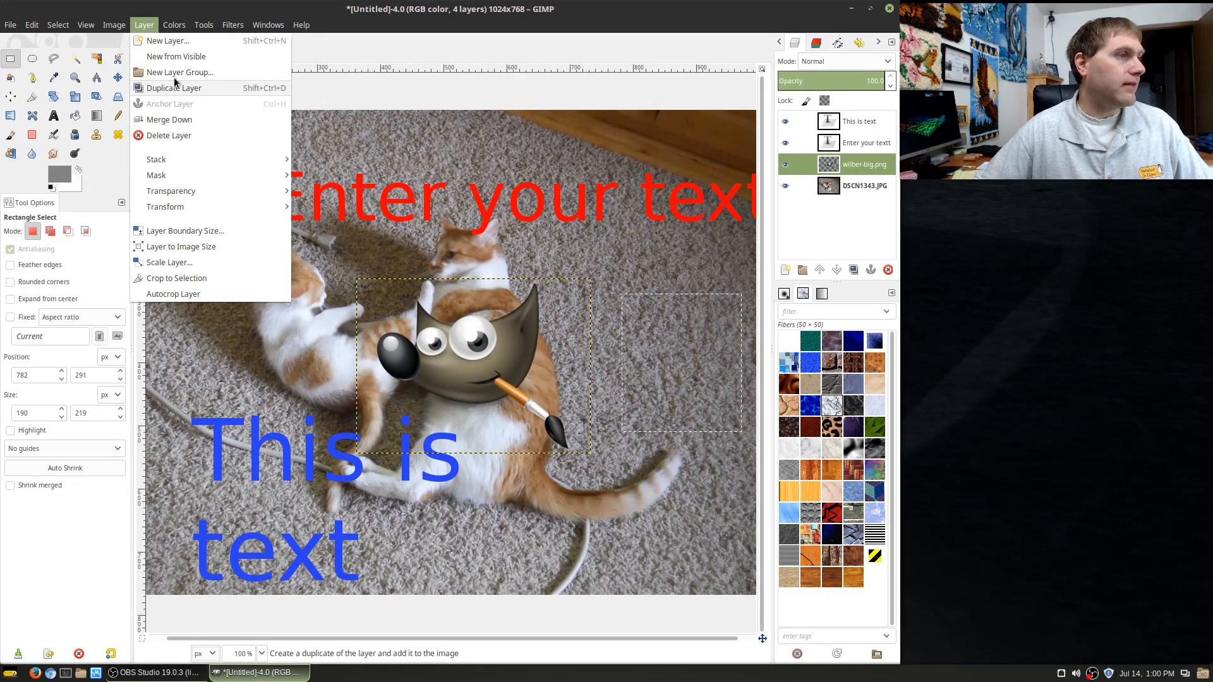
click(166, 41)
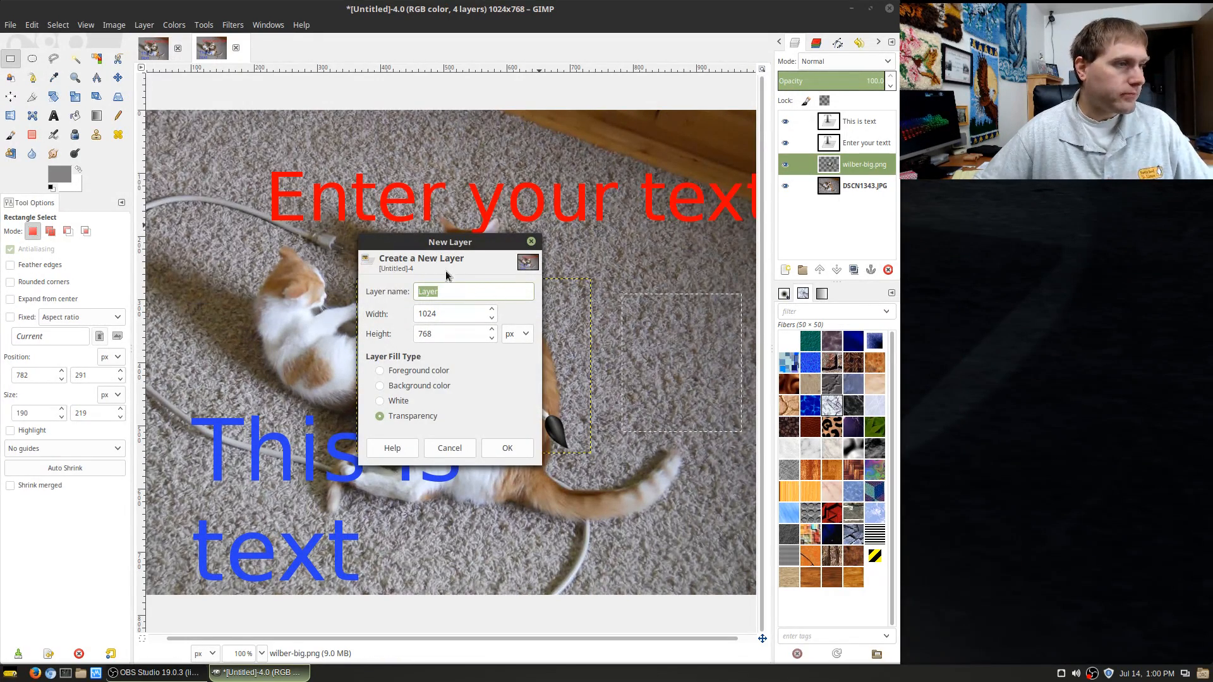
click(509, 448)
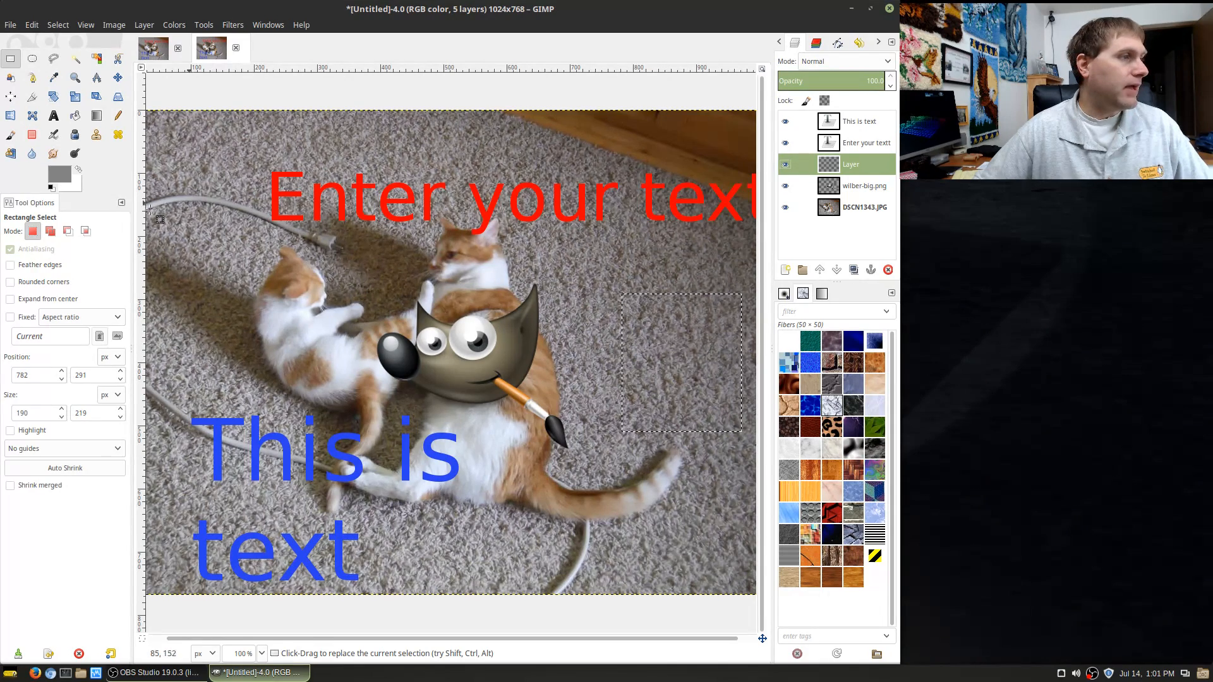
Bucket-fill the rectangular selection with the Fibers pattern and with the Leopard pattern, undoing each fill
click(74, 117)
click(659, 373)
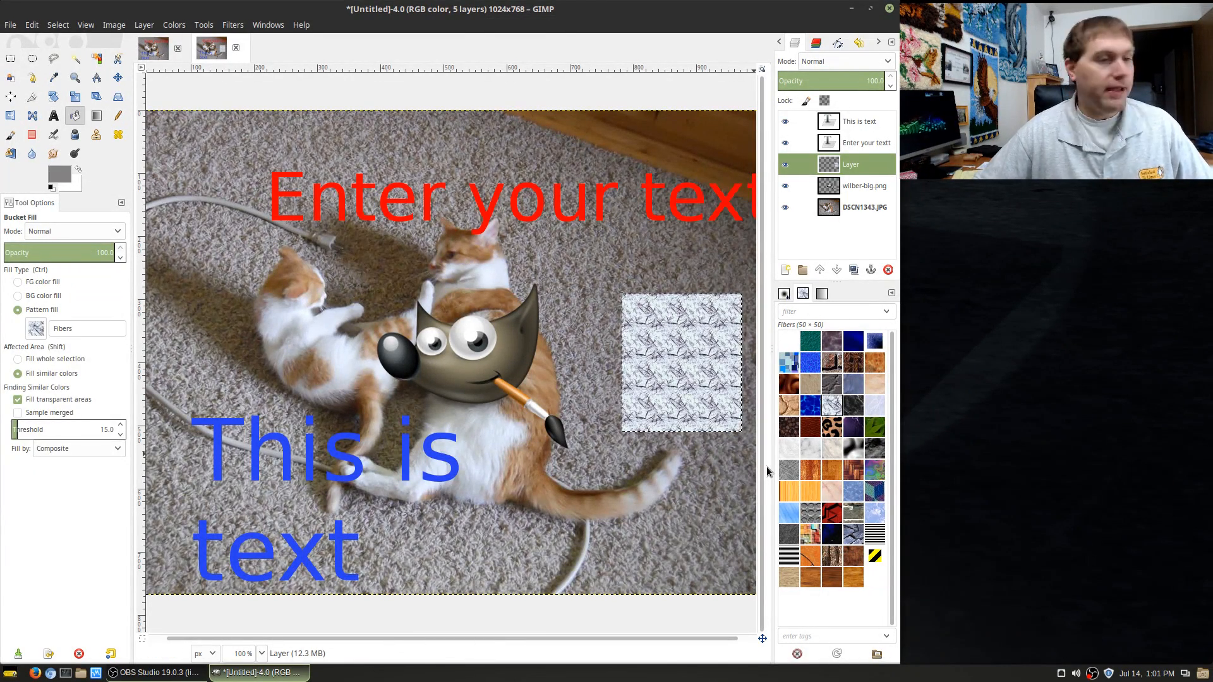
key(ctrl+z)
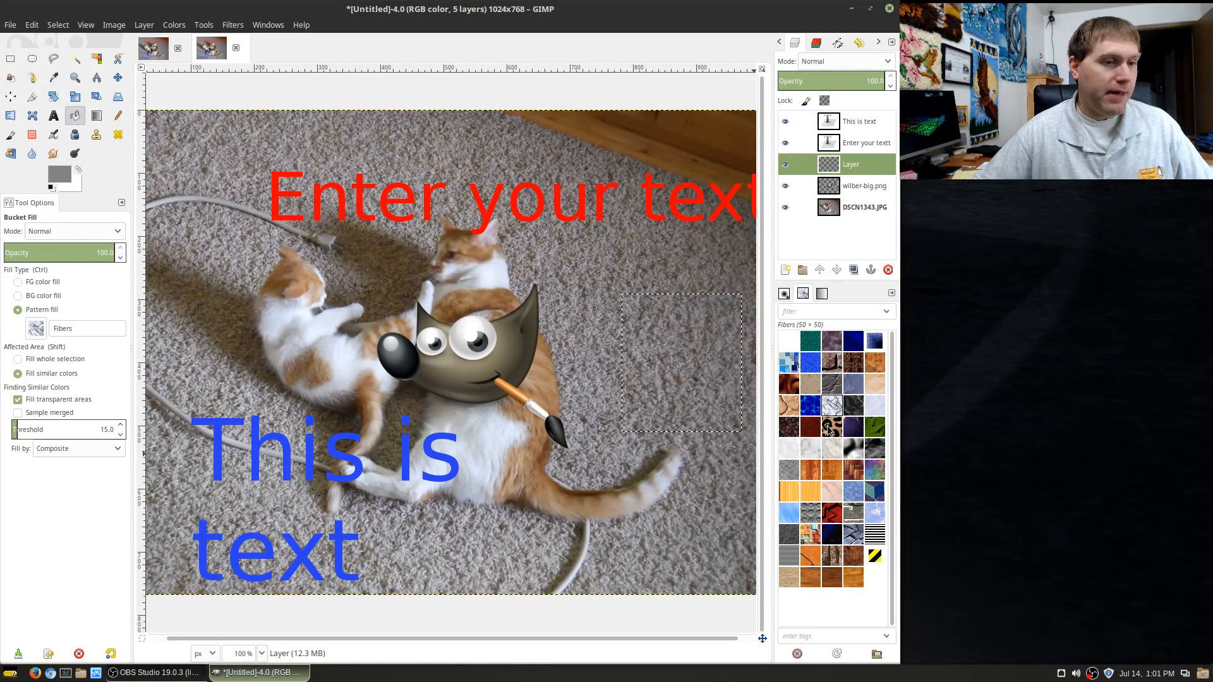
click(832, 427)
click(708, 374)
key(ctrl+z)
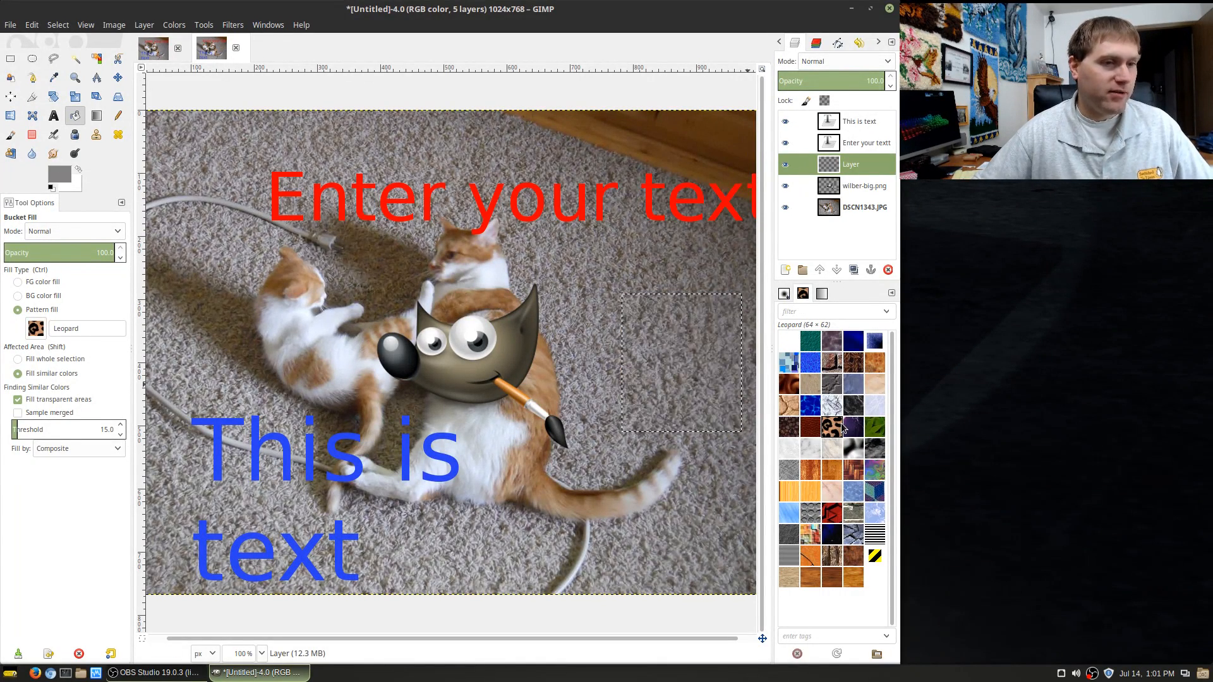
Bucket-fill the rectangular selection with the Granite #1 pattern and with the Warning! pattern, undoing each fill
click(853, 406)
click(693, 390)
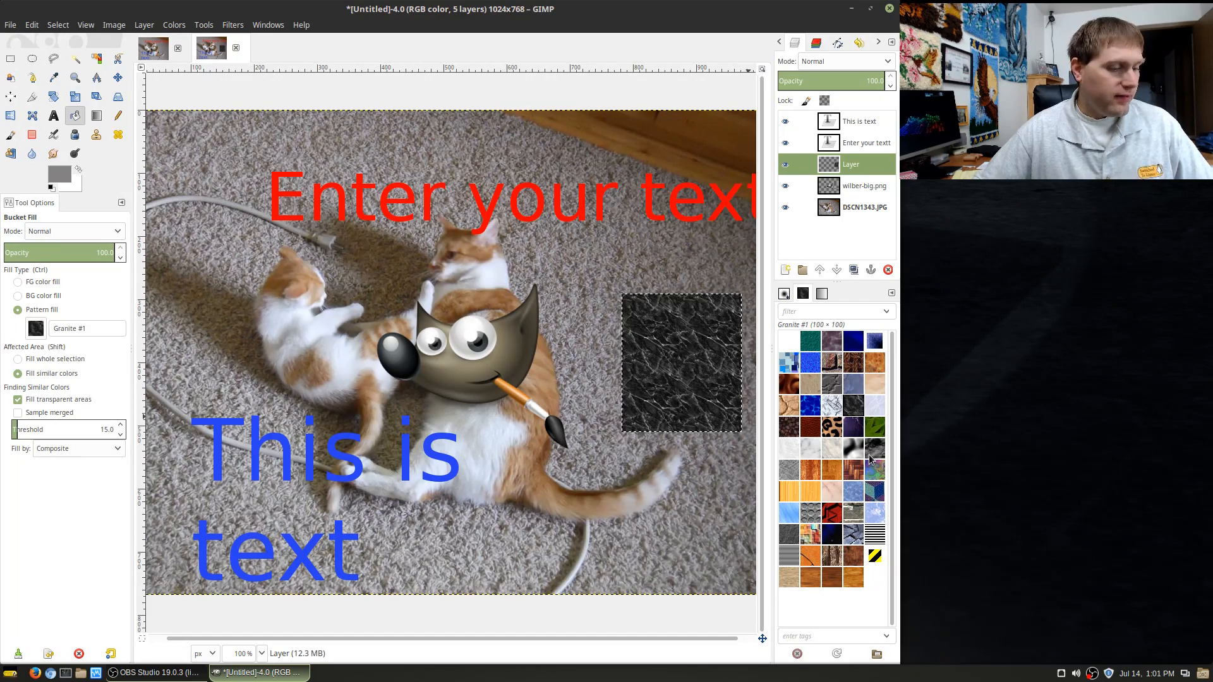
key(ctrl+z)
click(875, 555)
click(703, 399)
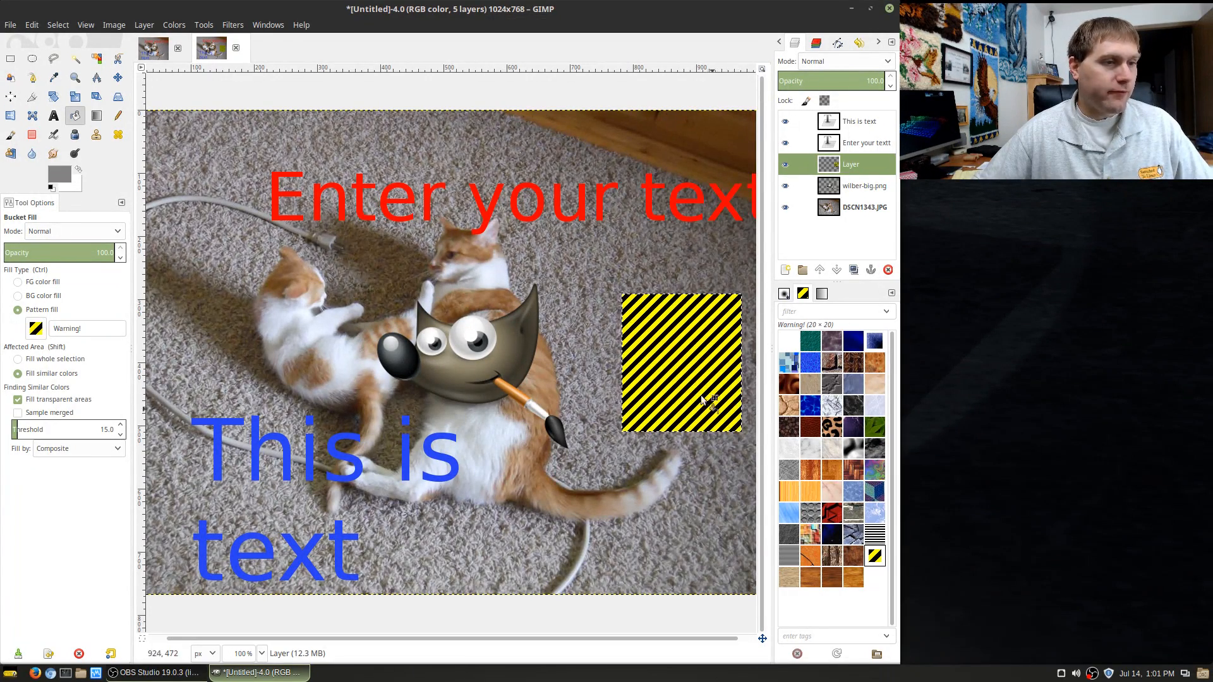
key(ctrl+z)
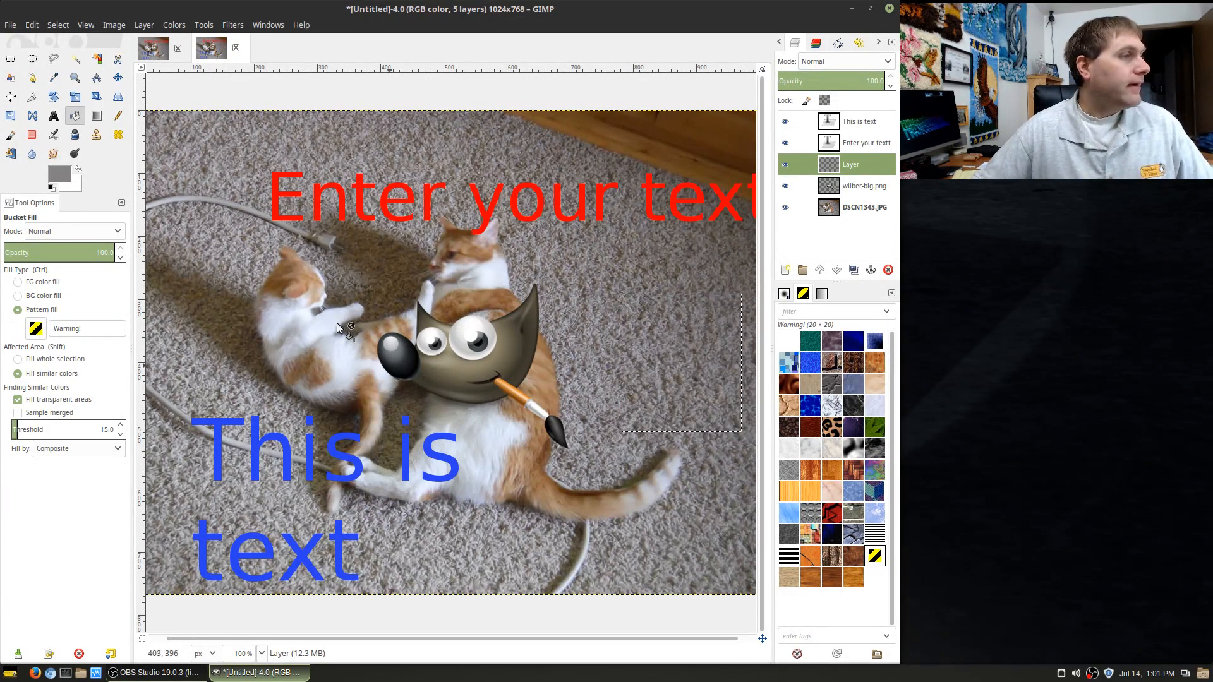
Set Bucket Fill to foreground color and blend a diagonal linear FG to BG (RGB) gradient across the rectangular selection
click(39, 282)
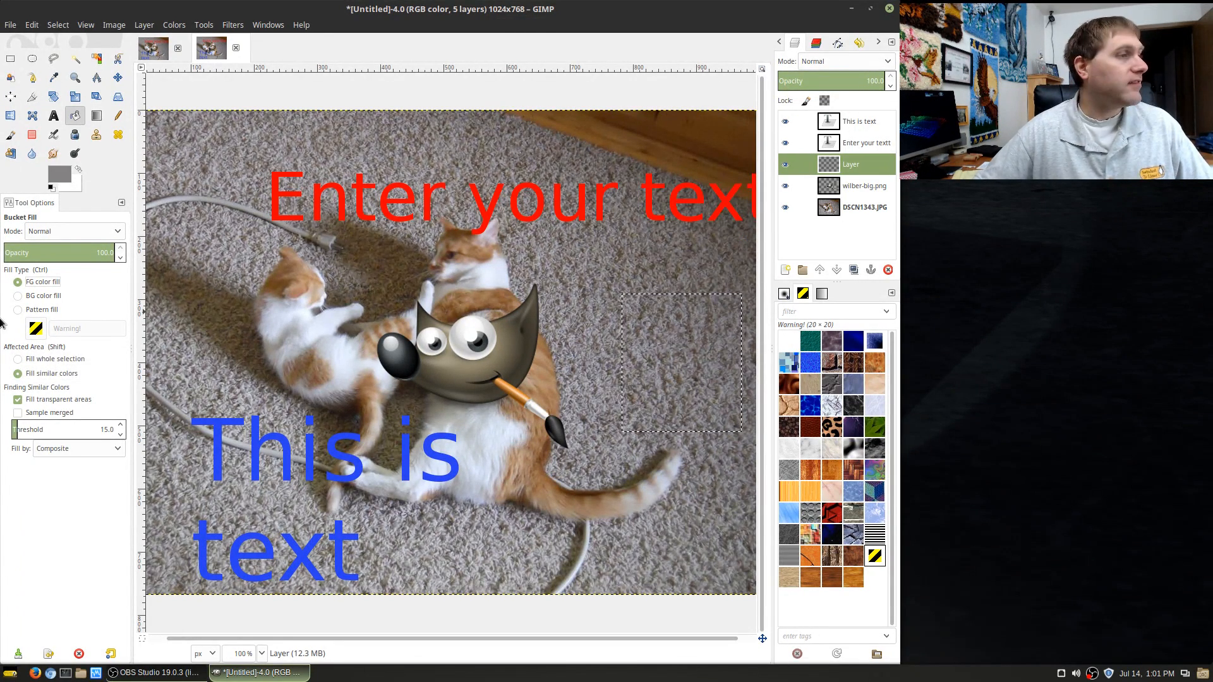
click(96, 116)
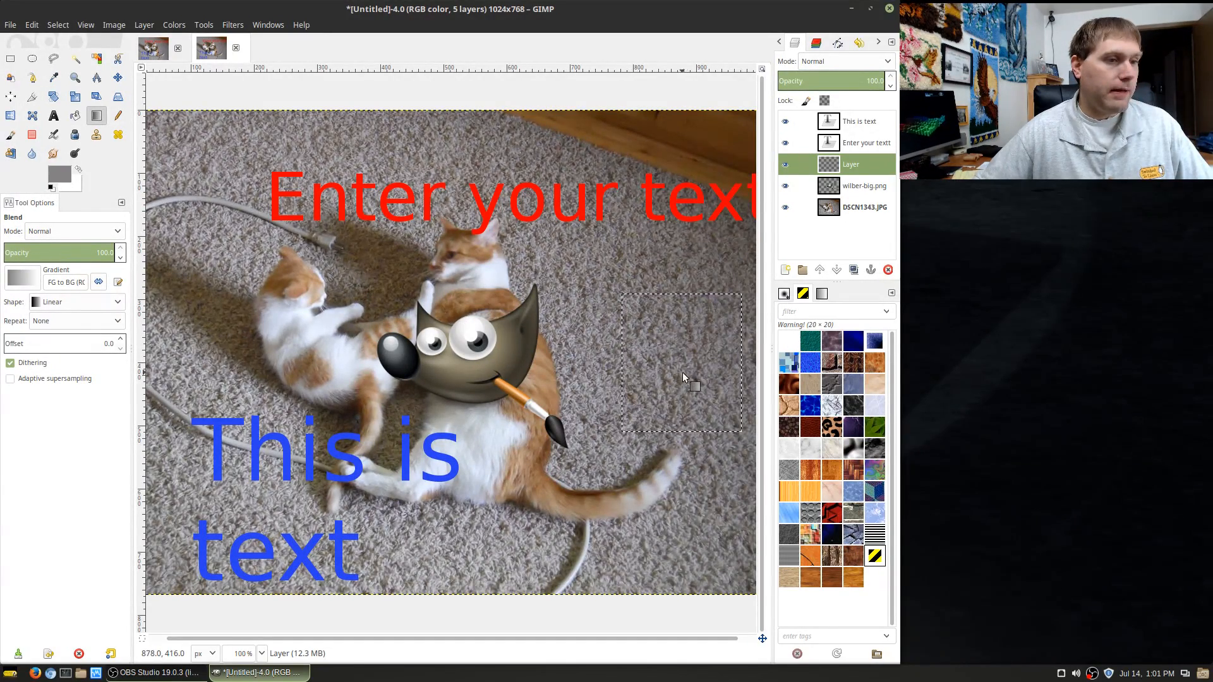
drag(691, 366, 714, 388)
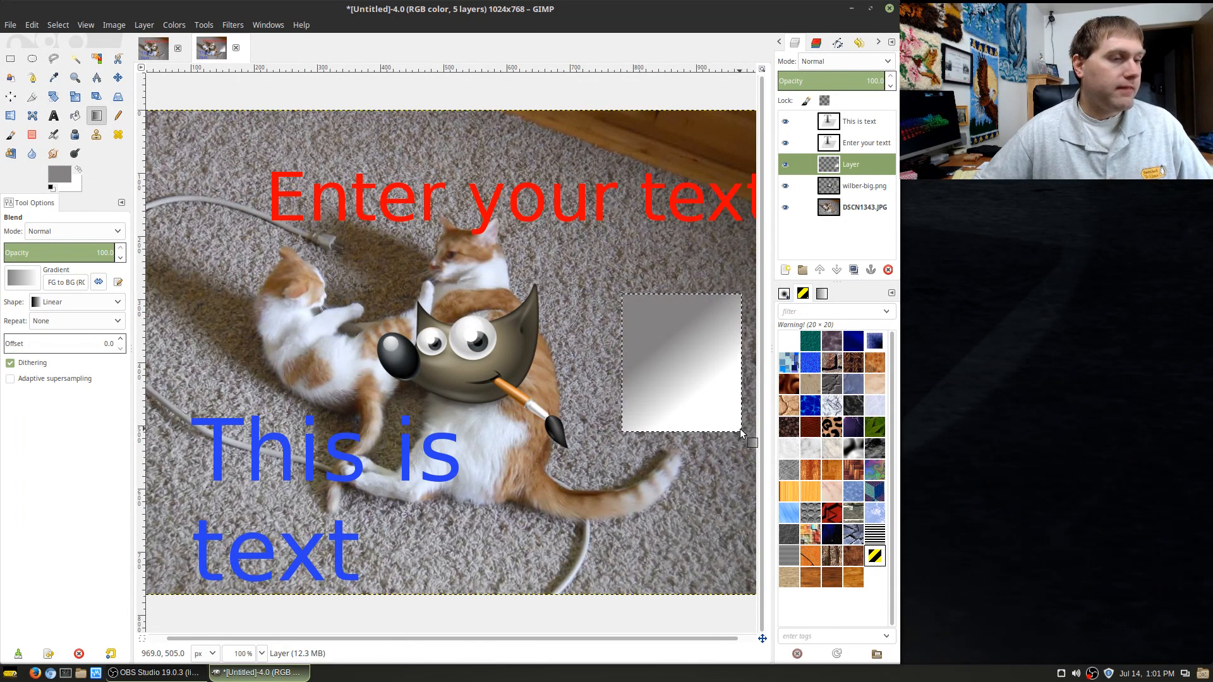
Choose the Abstract 3 gradient and blend it diagonally across the rectangular selection
click(821, 293)
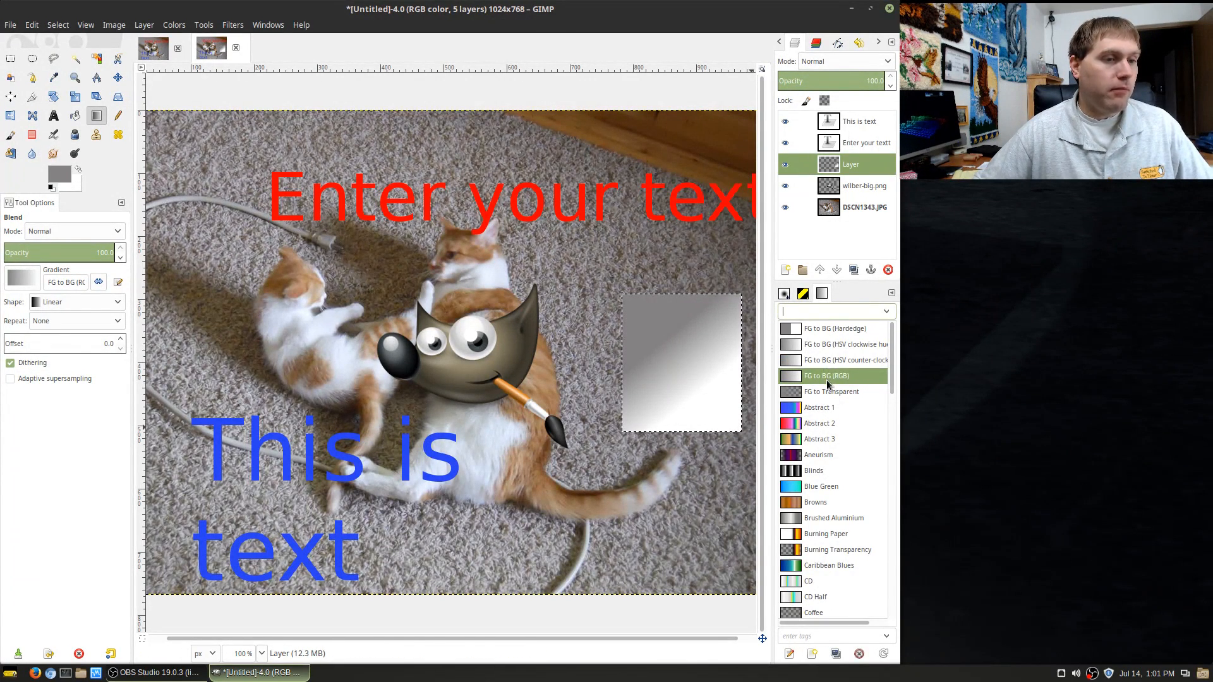
click(833, 331)
click(823, 348)
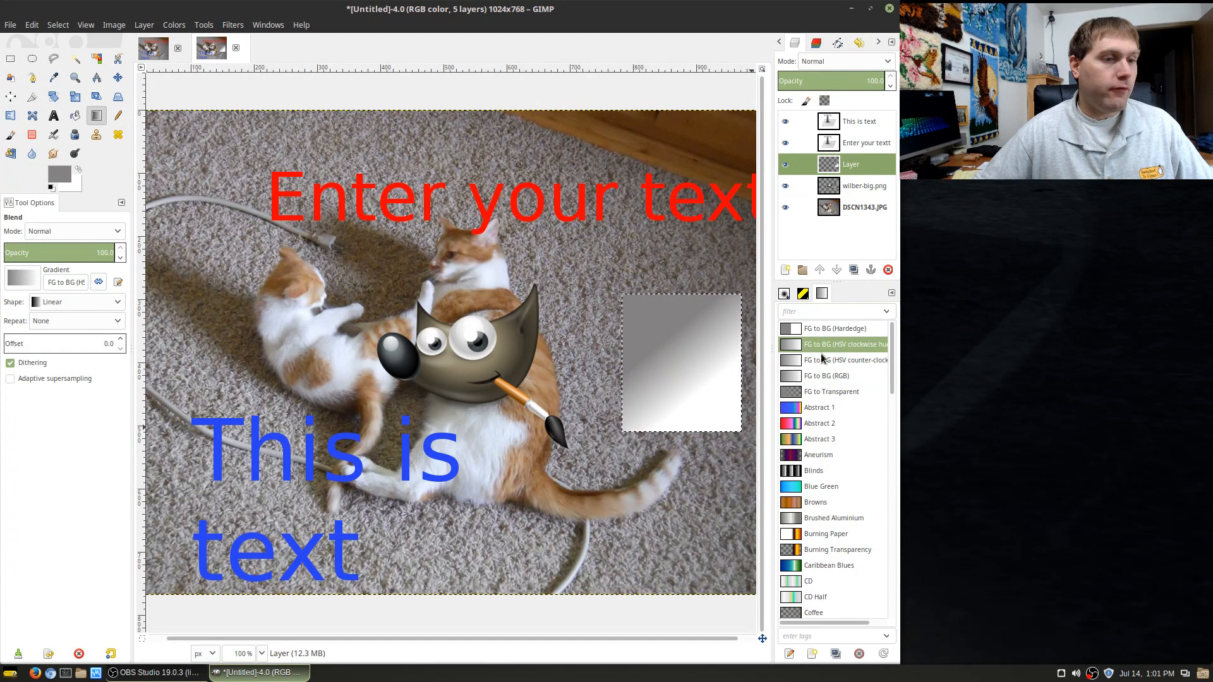
click(820, 439)
drag(647, 340, 737, 417)
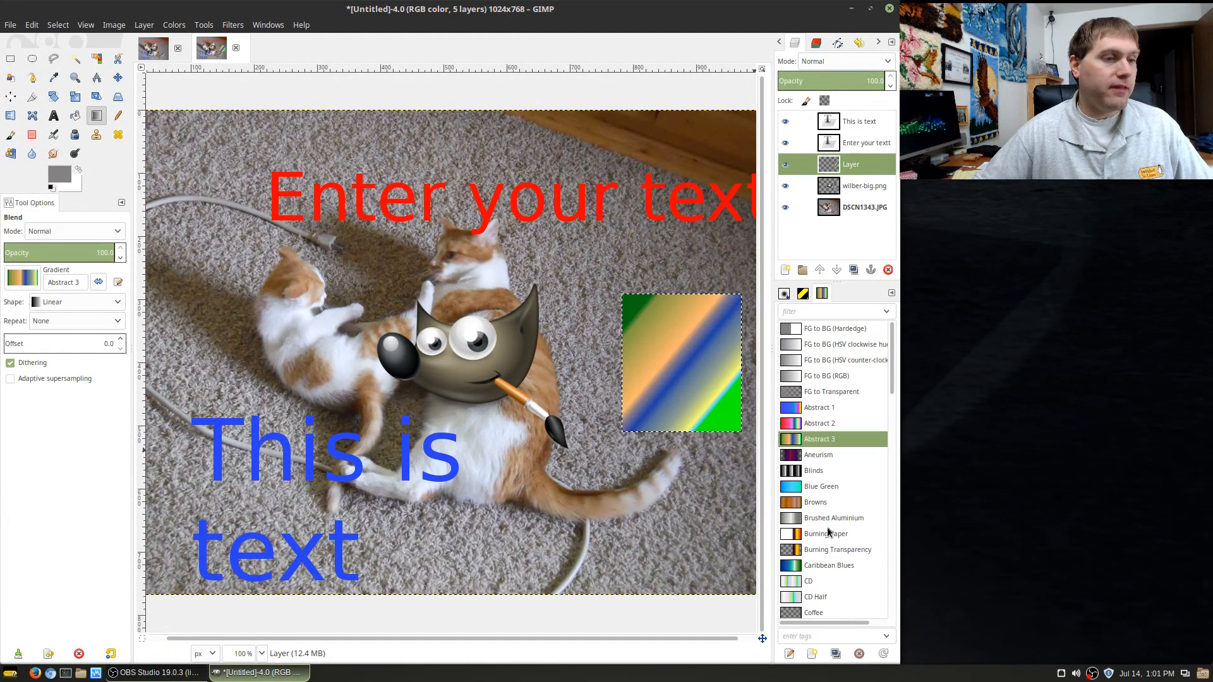
Blend the selection with the Blue Green gradient, replace it with Caribbean Blues, and redraw that gradient horizontally
click(822, 487)
drag(677, 339, 712, 384)
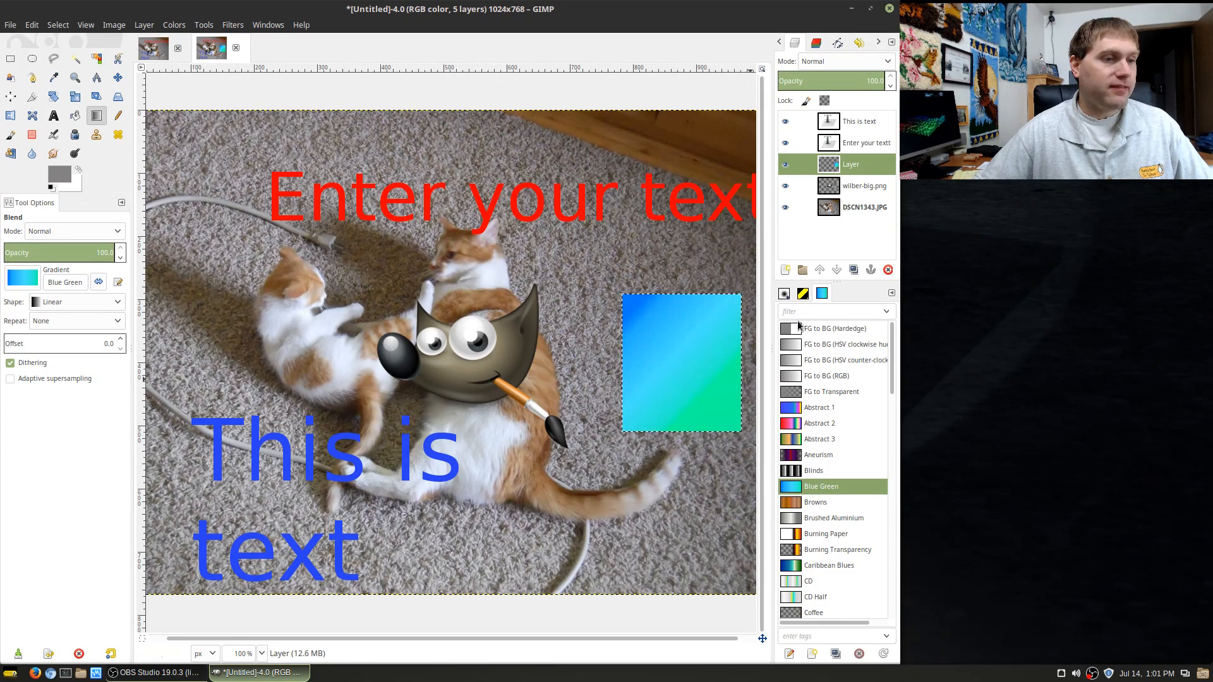
click(824, 565)
drag(691, 359, 700, 408)
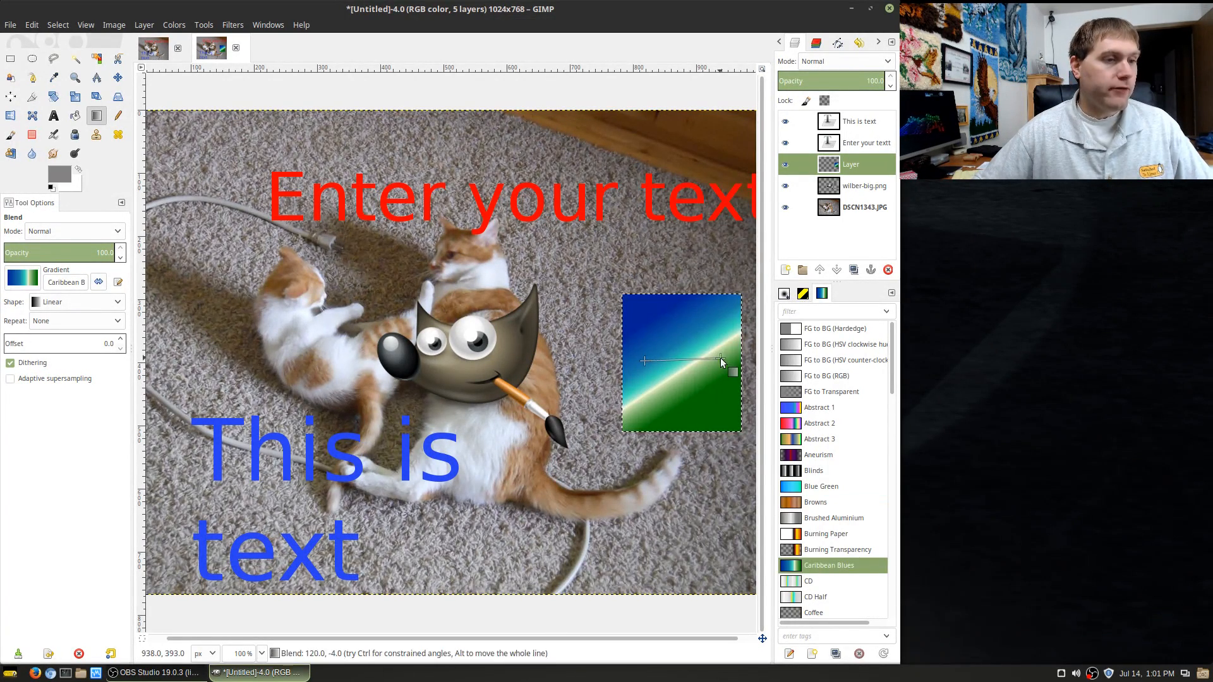
drag(659, 351, 735, 345)
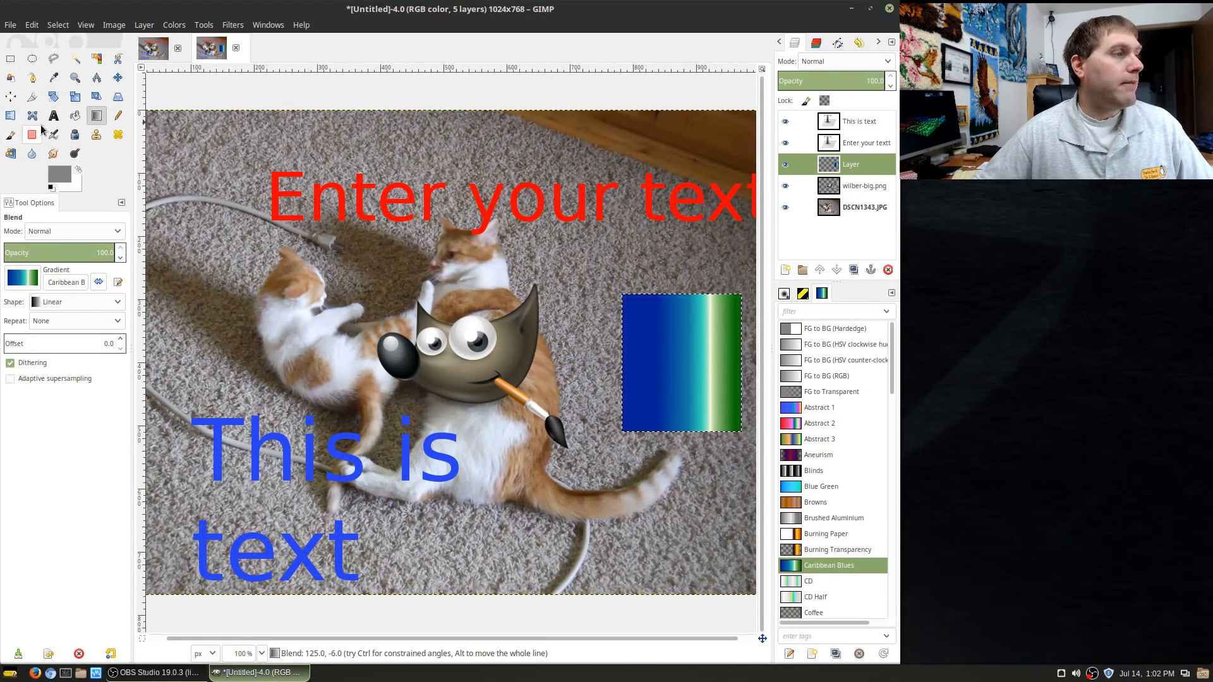
Undo the Caribbean Blues gradient fills and delete the new layer that holds the blended rectangle
scroll(392, 304, down, 3)
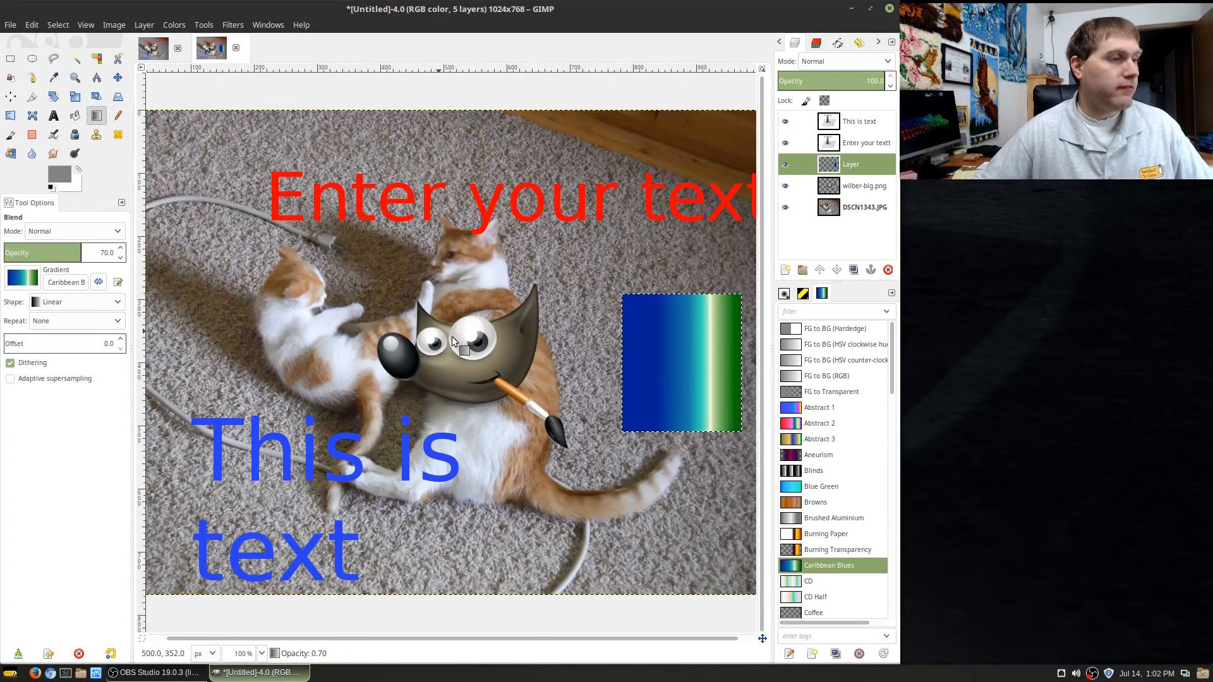
ctrl+scroll(452, 336, down, 2)
ctrl+scroll(450, 331, up, 2)
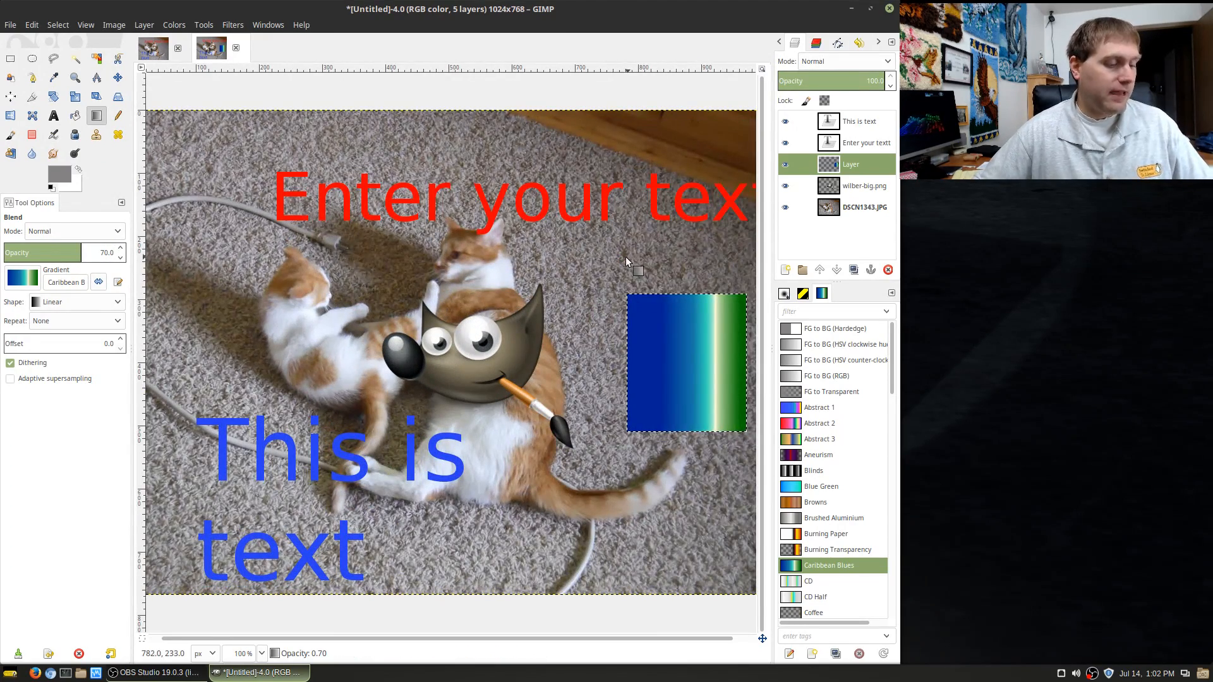
key(ctrl+z)
key(ctrl+z)
key(ctrl+z)
right_click(843, 162)
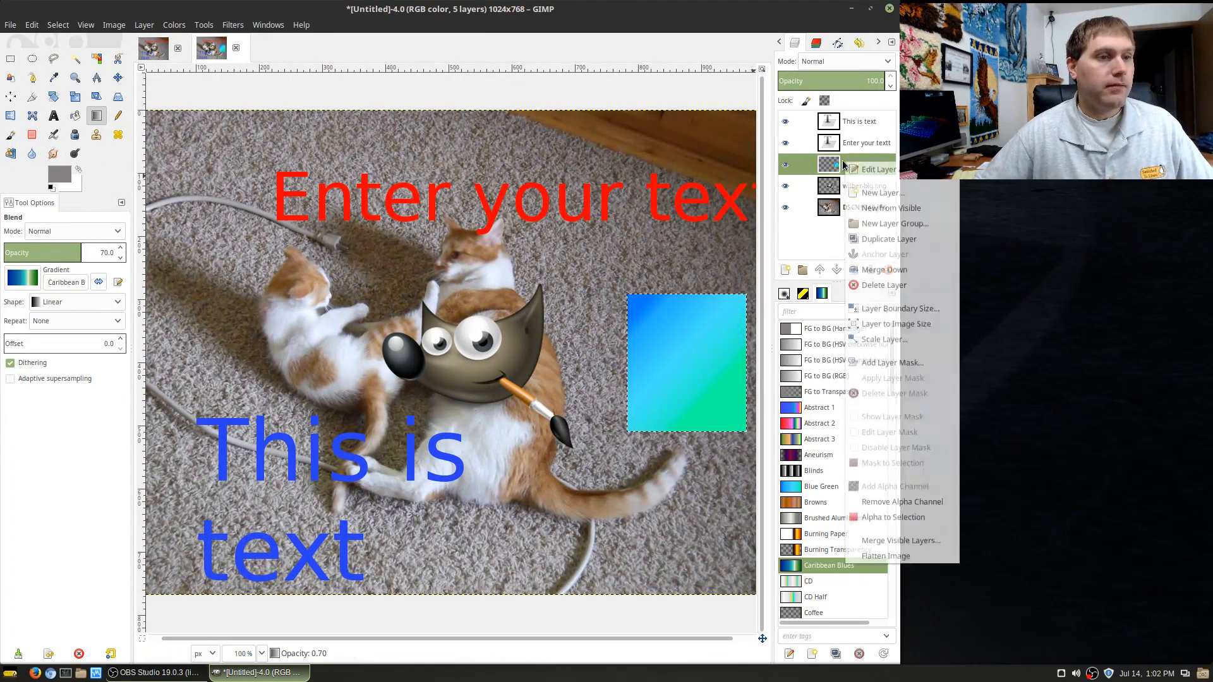
click(884, 285)
Delete the "Enter your text", "This is text" and wilber-big.png layers and clear the rectangular selection
click(856, 144)
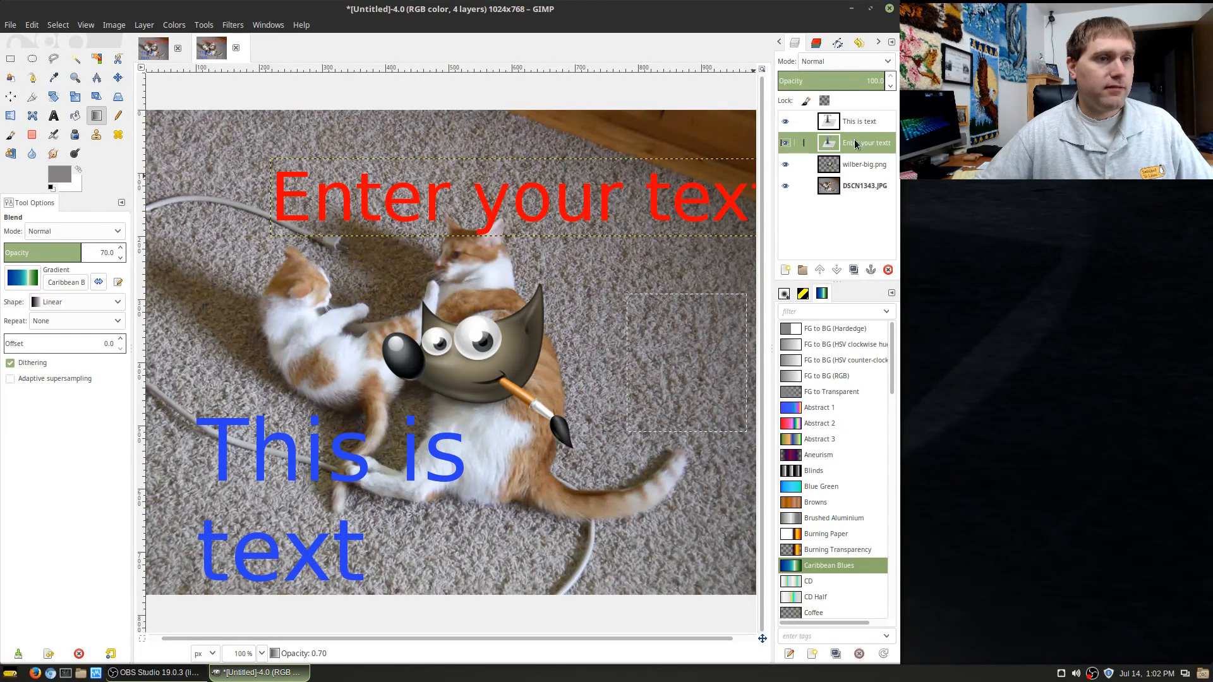
right_click(856, 144)
click(891, 261)
right_click(854, 145)
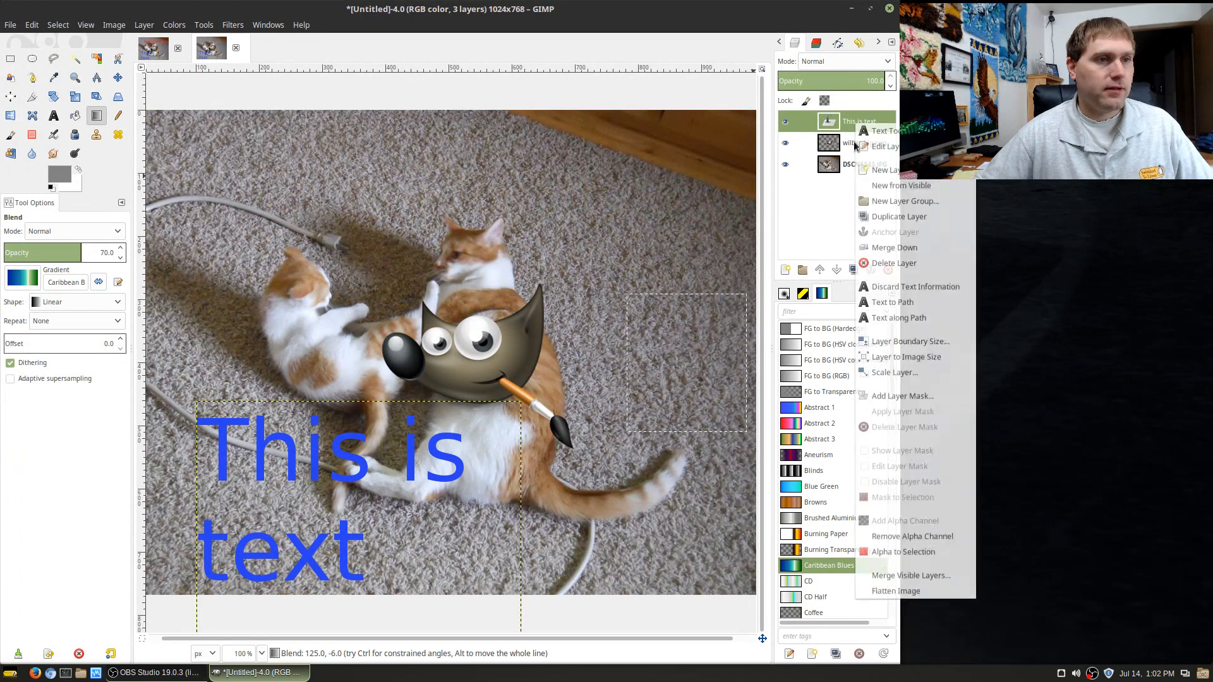
click(891, 263)
right_click(849, 120)
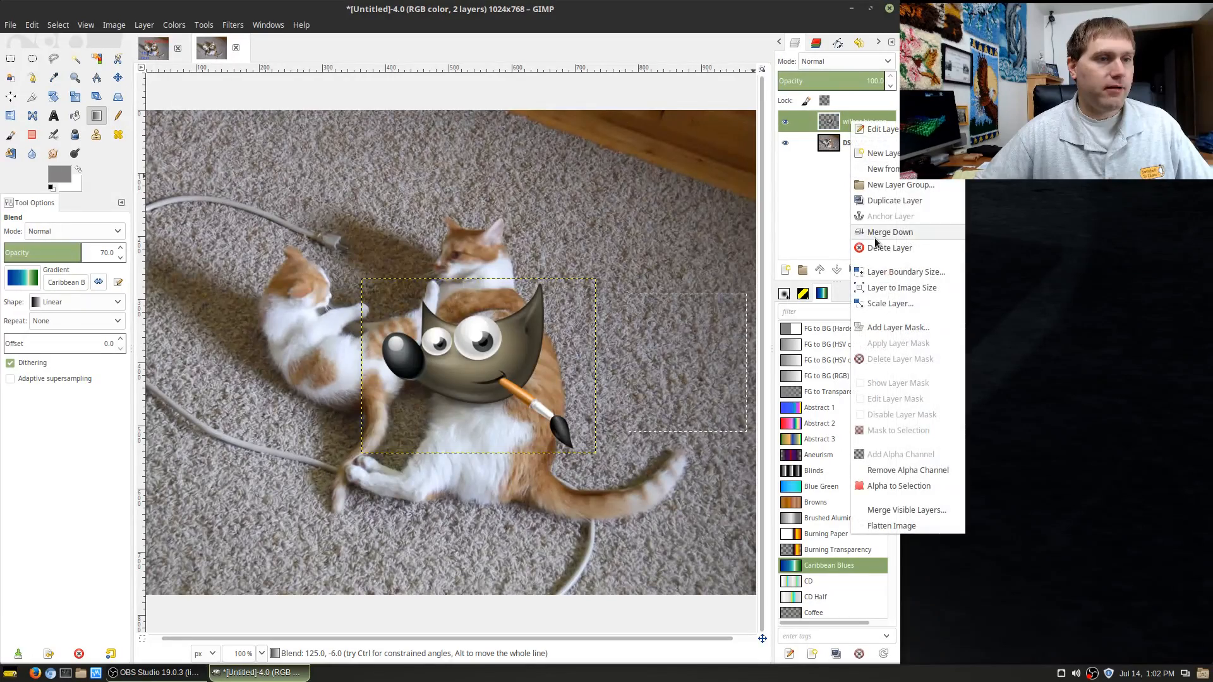
click(875, 248)
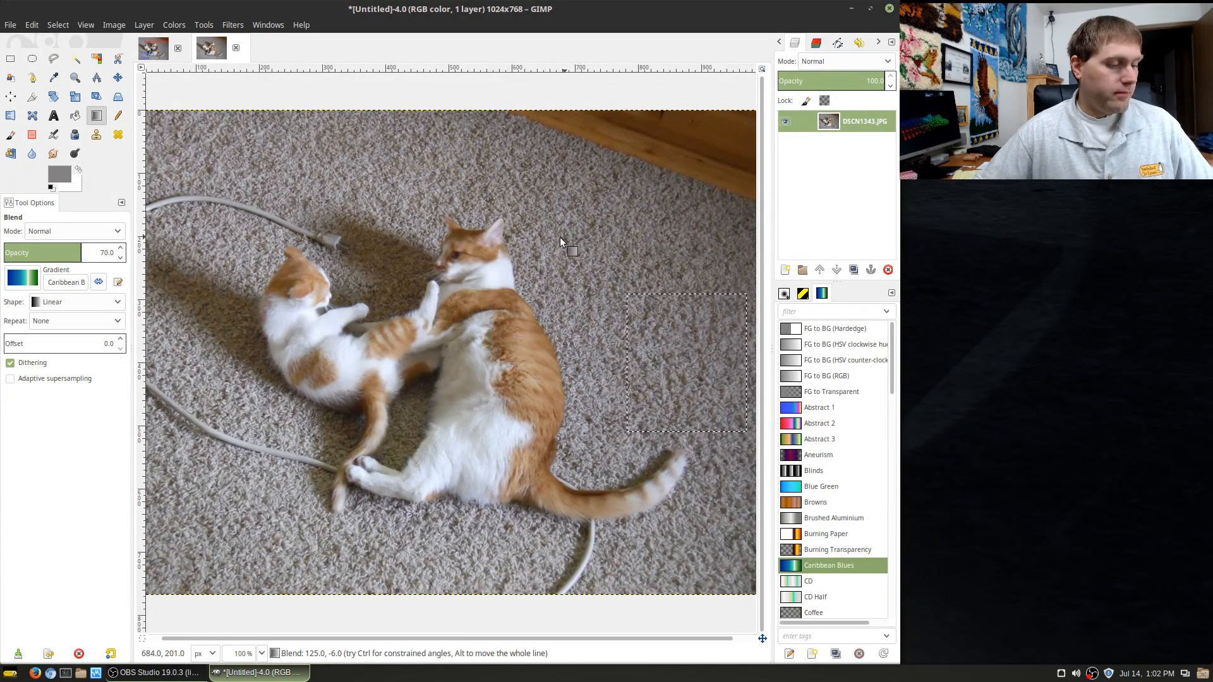
key(ctrl+shift+a)
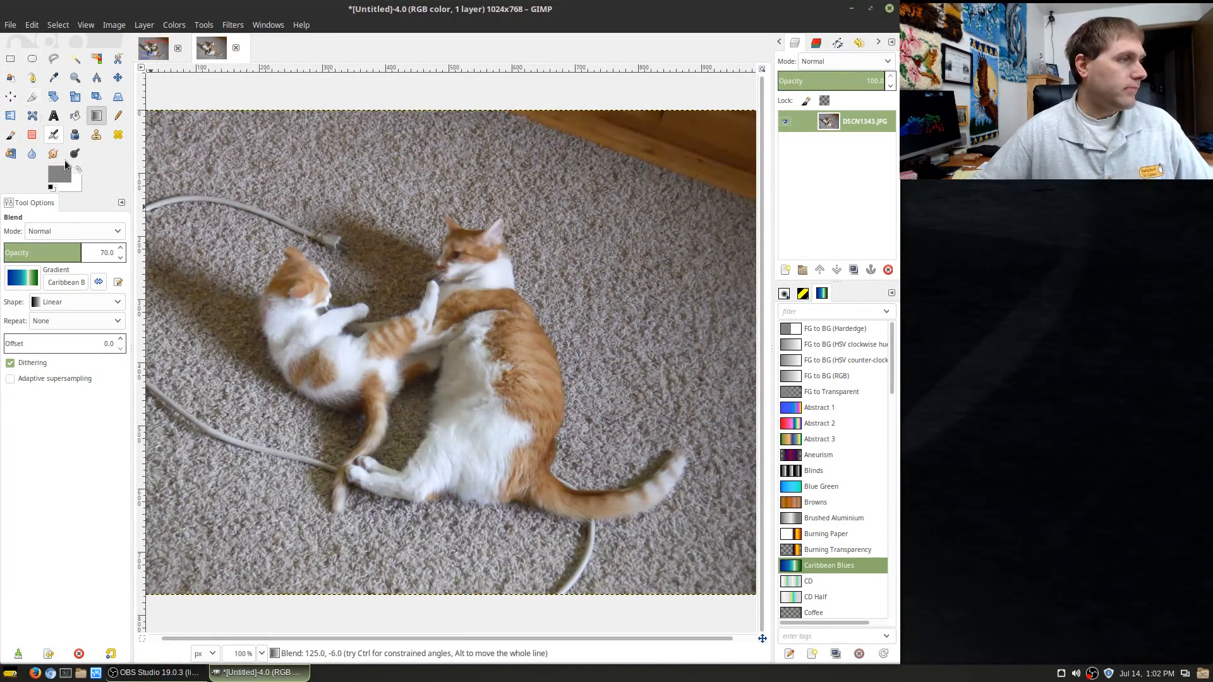
Examine the tool options of the Pencil, Airbrush and Paintbrush tools
click(120, 115)
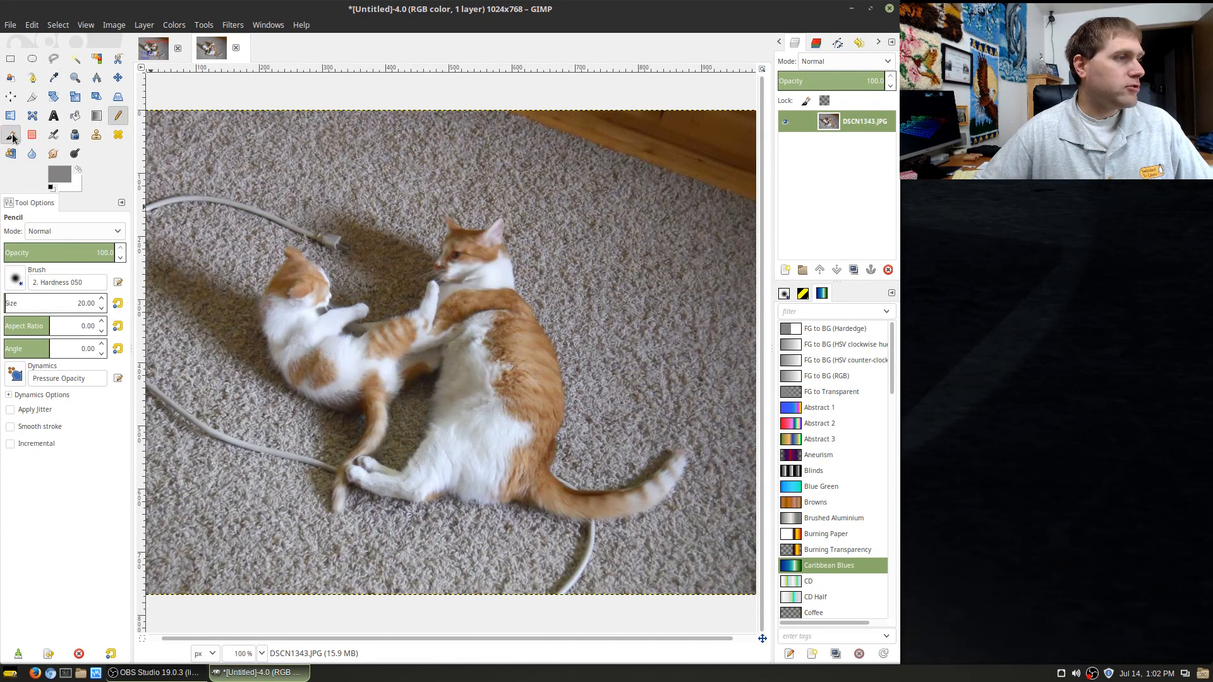
click(53, 136)
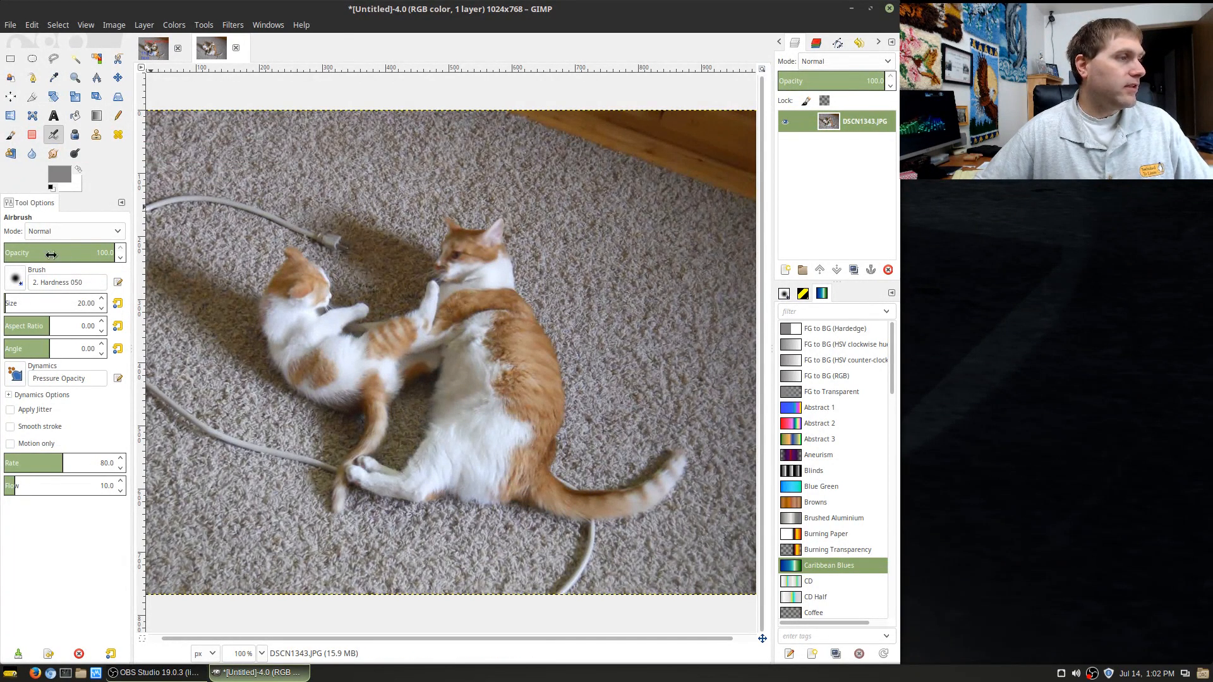
click(11, 135)
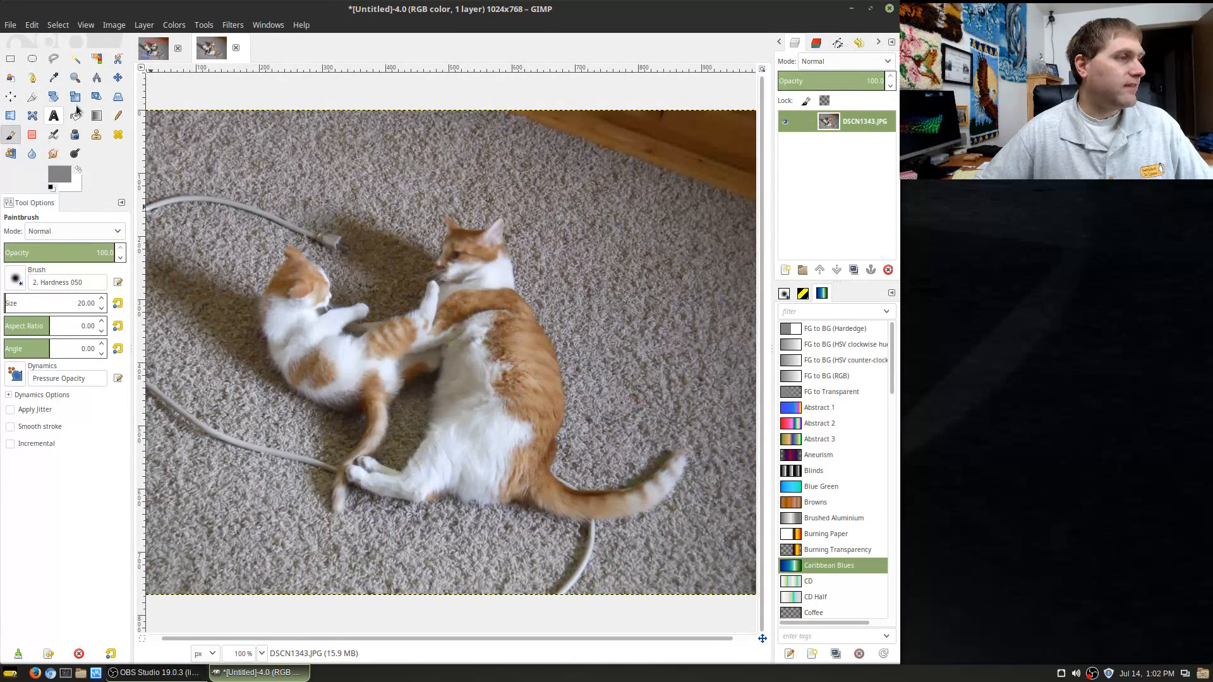
Activate the Pencil tool and set the foreground color to black
click(121, 115)
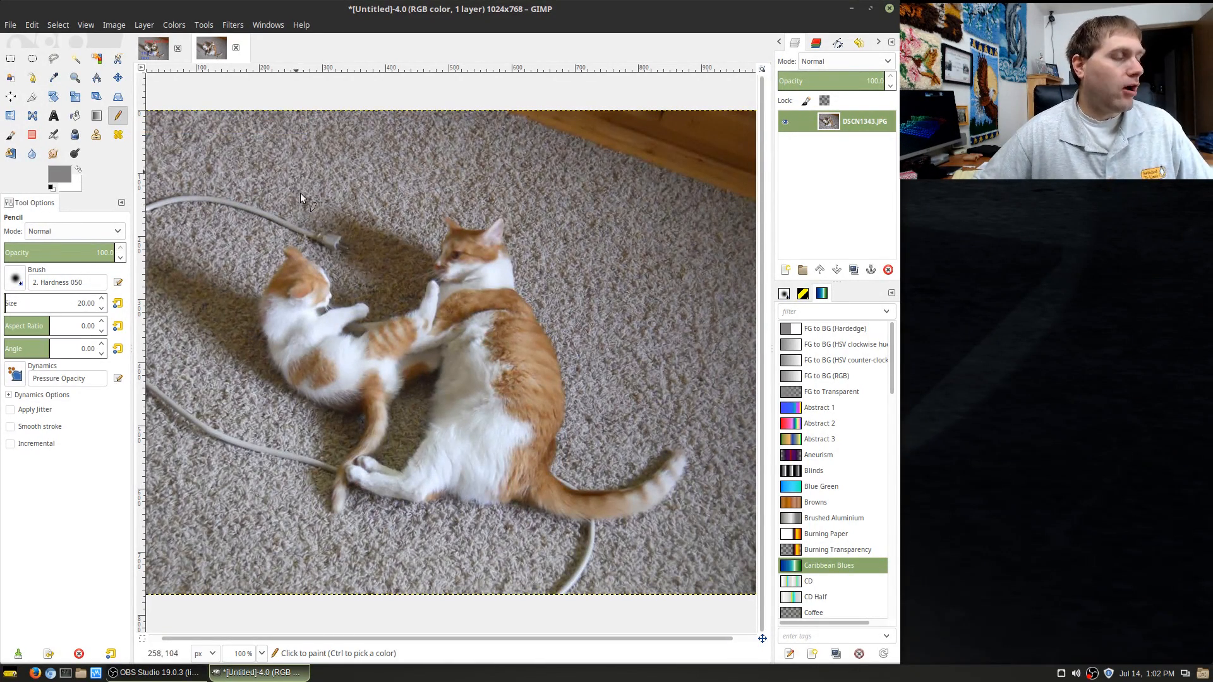
click(63, 176)
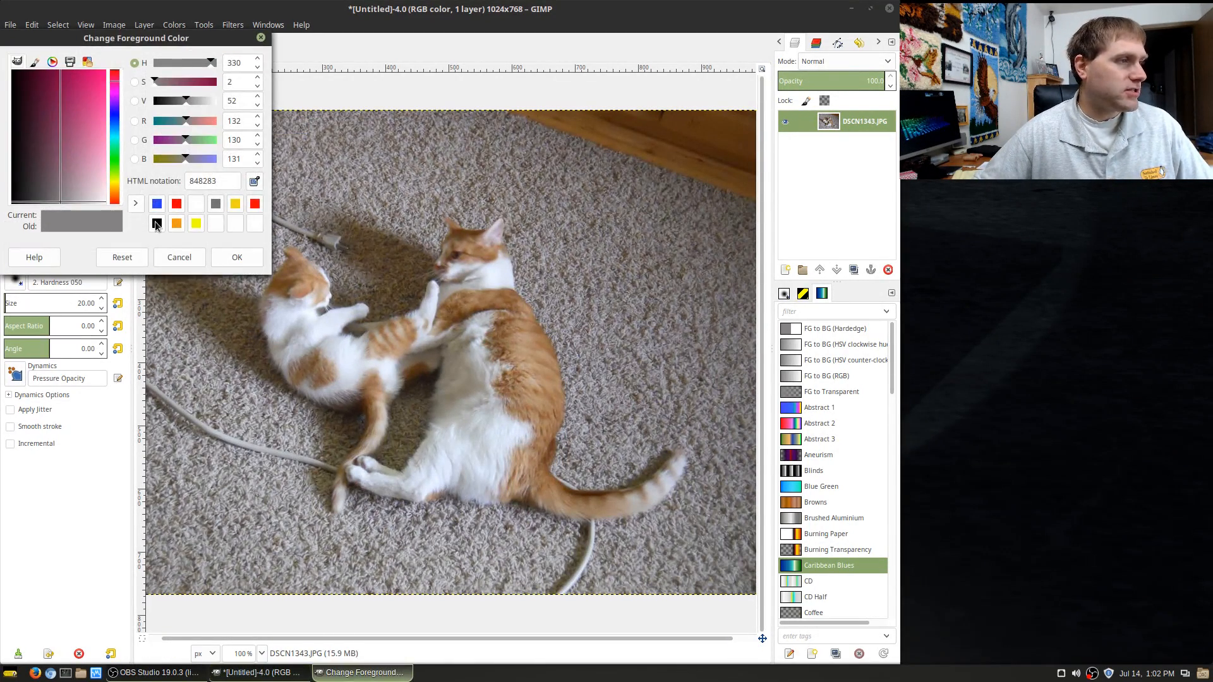
click(156, 223)
click(244, 257)
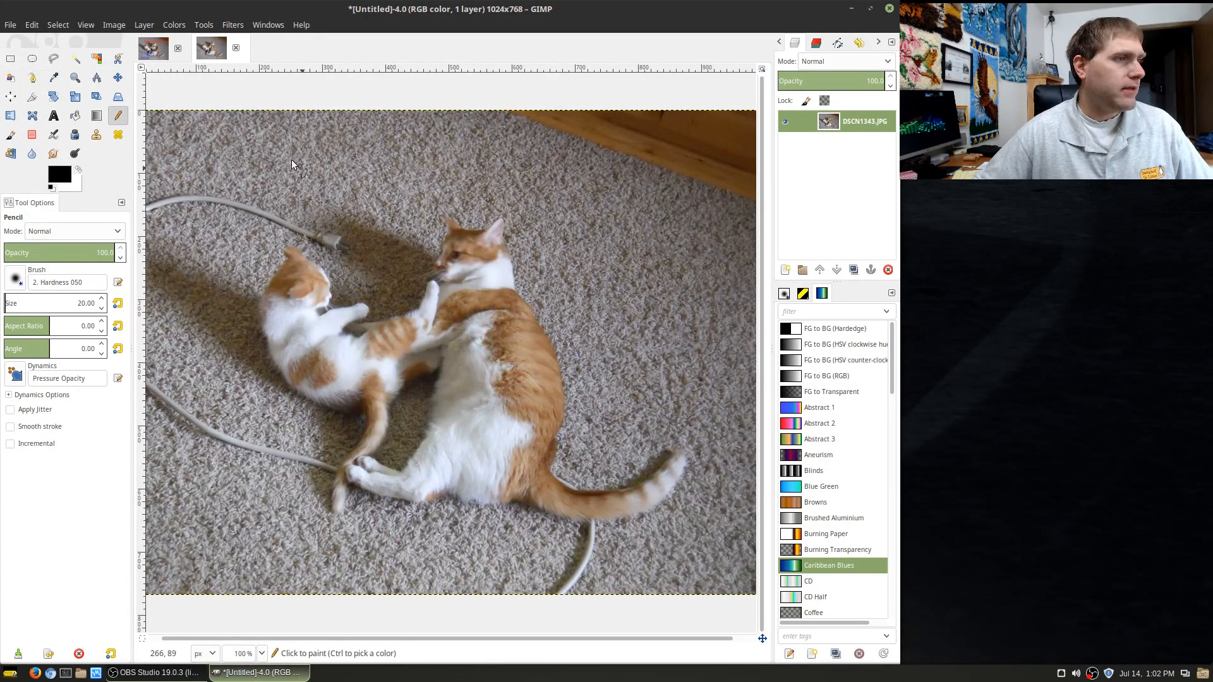
Draw separate wavy vertical black strokes over the smaller cat area with the Pencil, Paintbrush and Airbrush
drag(283, 169, 296, 255)
drag(294, 344, 284, 398)
click(10, 135)
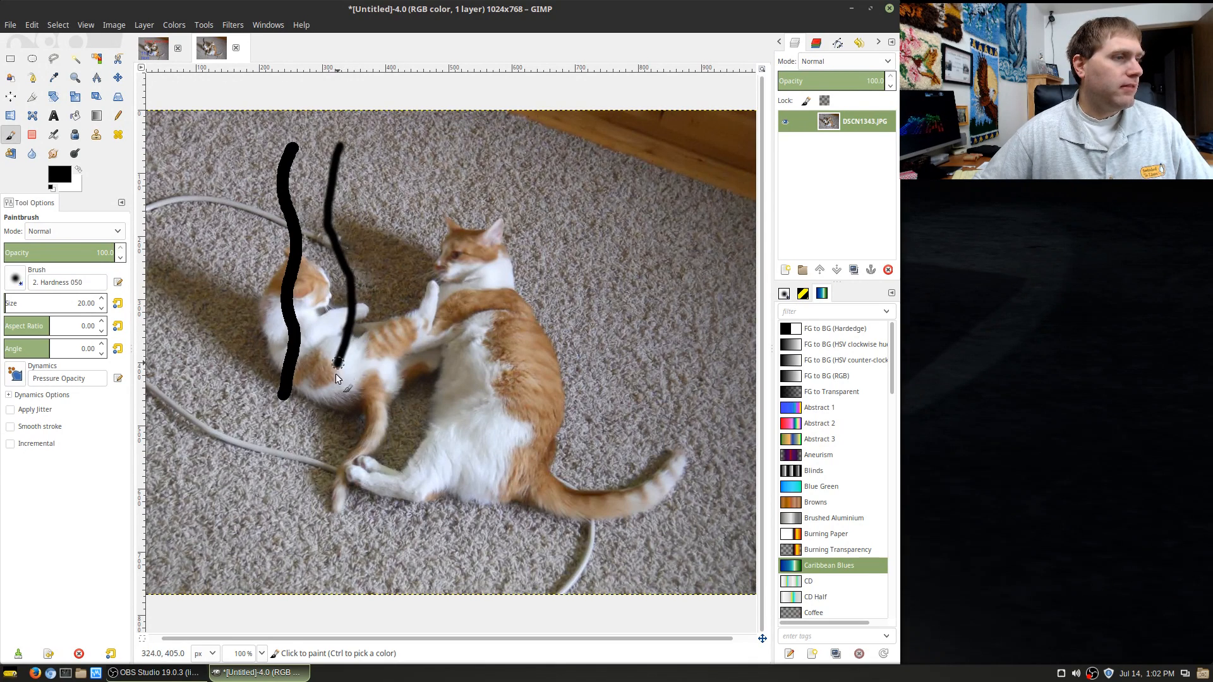
drag(336, 373, 329, 393)
key(a)
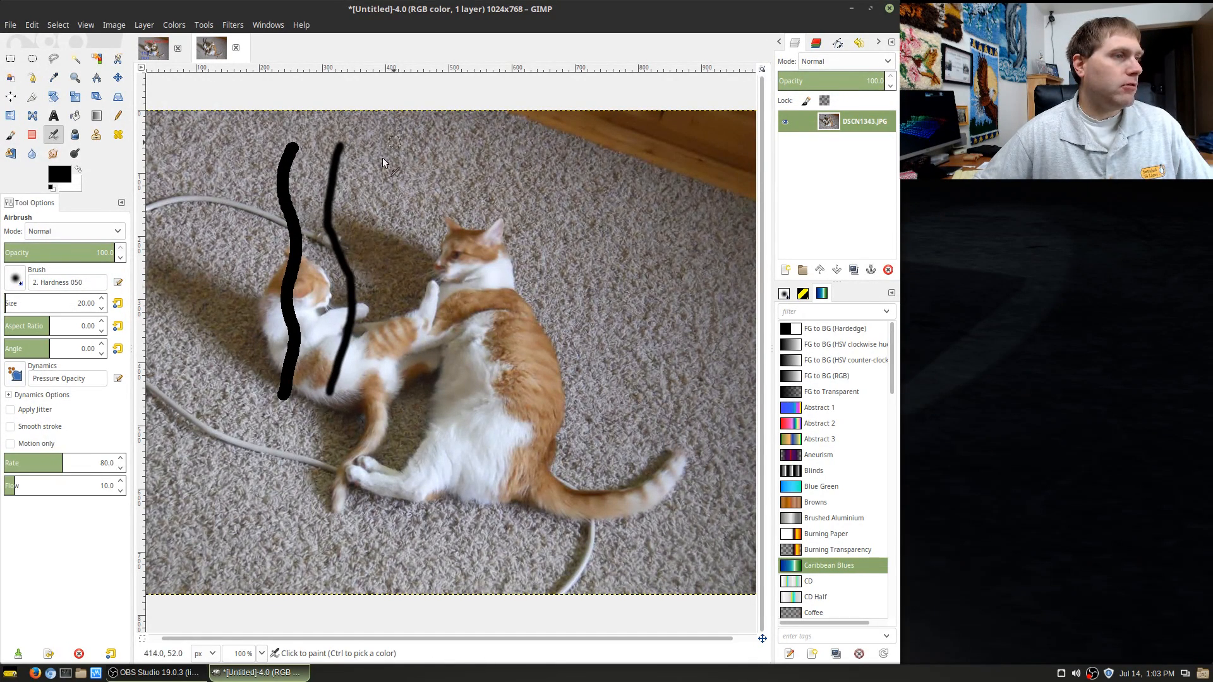
drag(397, 393, 394, 399)
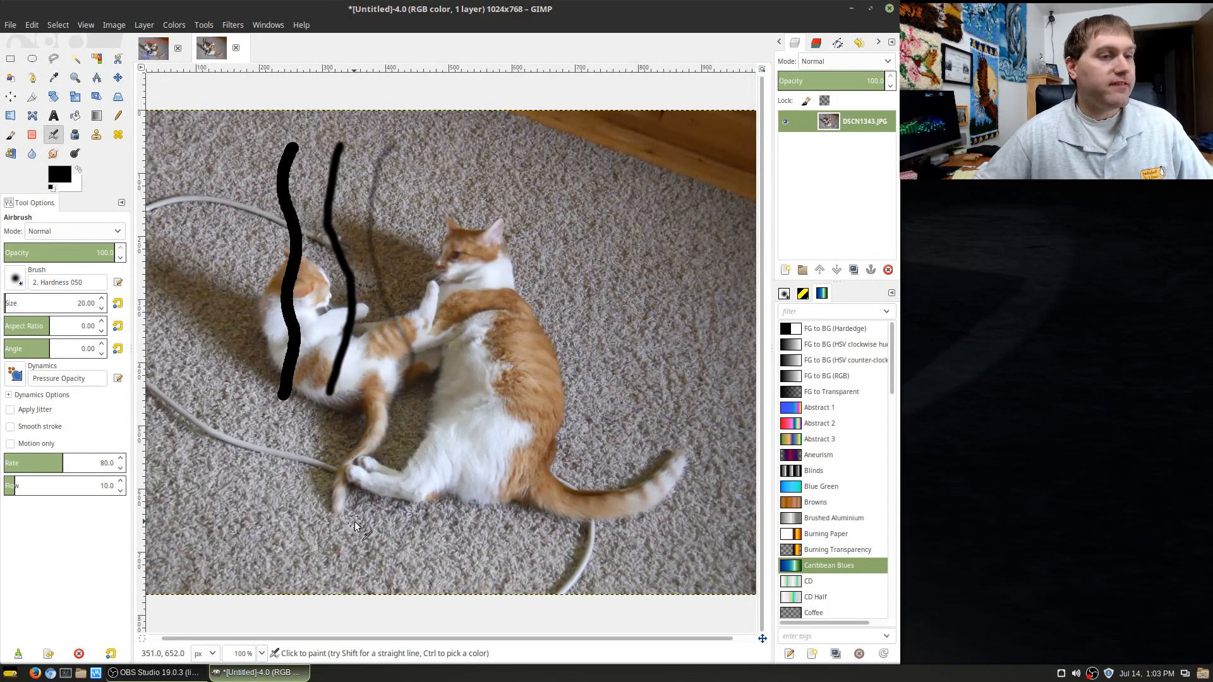
Choose the 2. Star brush and enlarge the brush size to 432.08
click(785, 295)
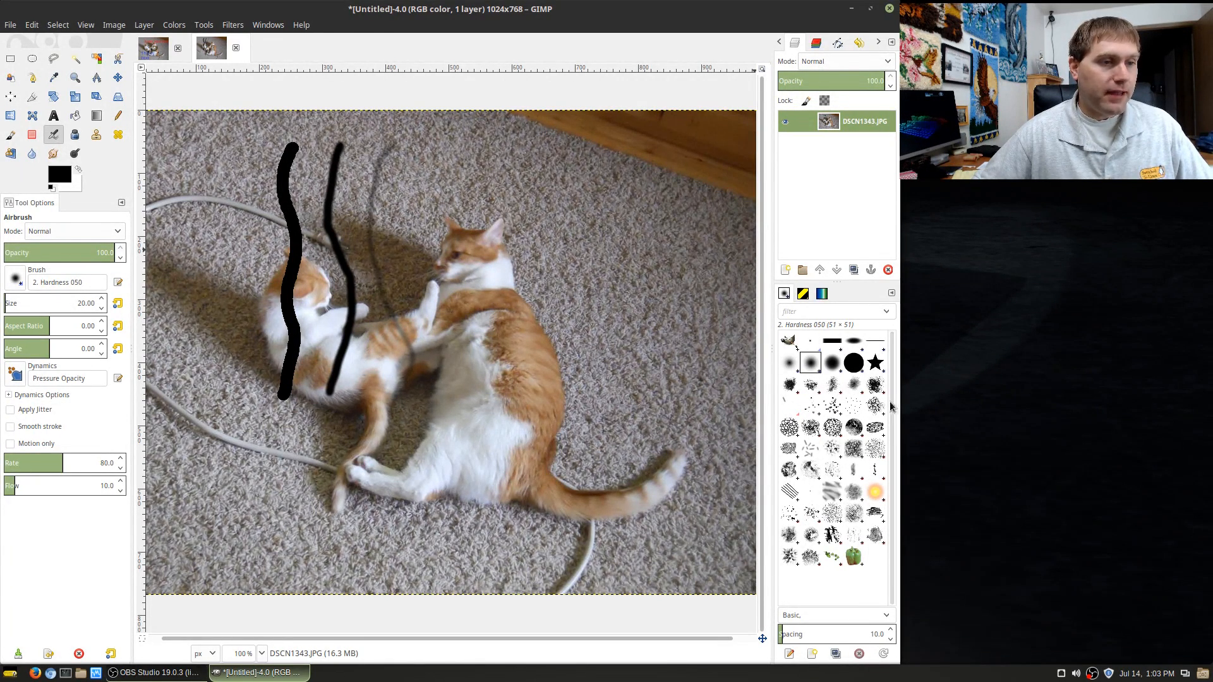
click(789, 341)
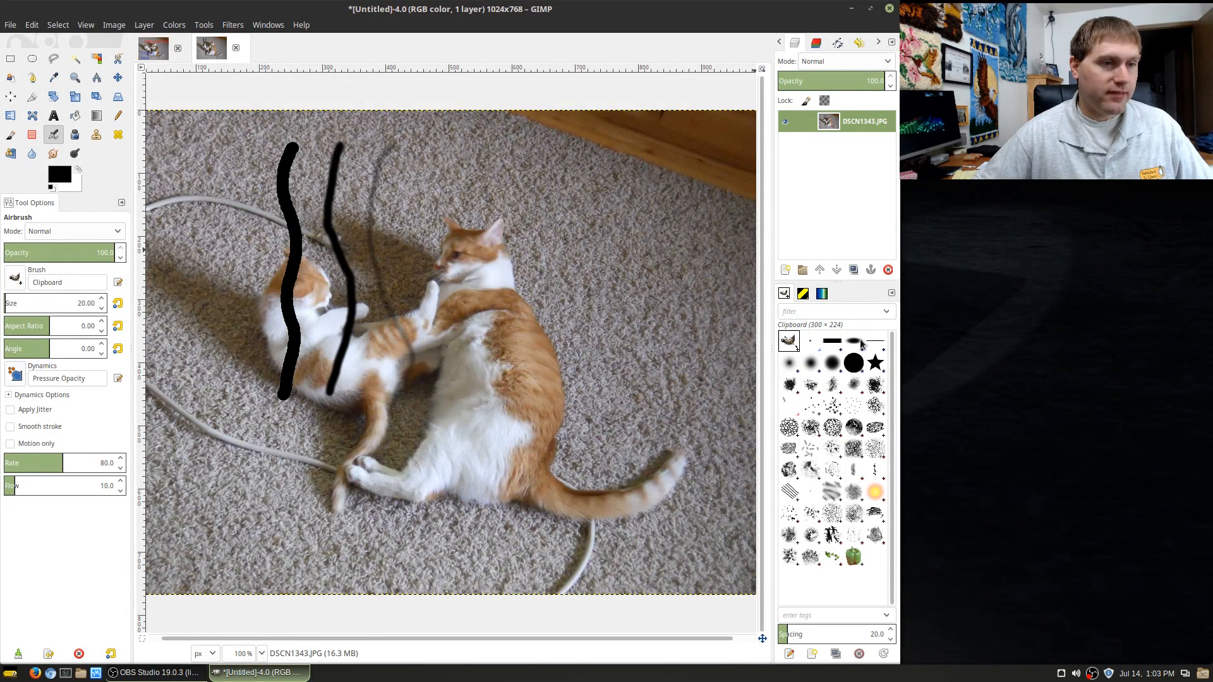
click(875, 362)
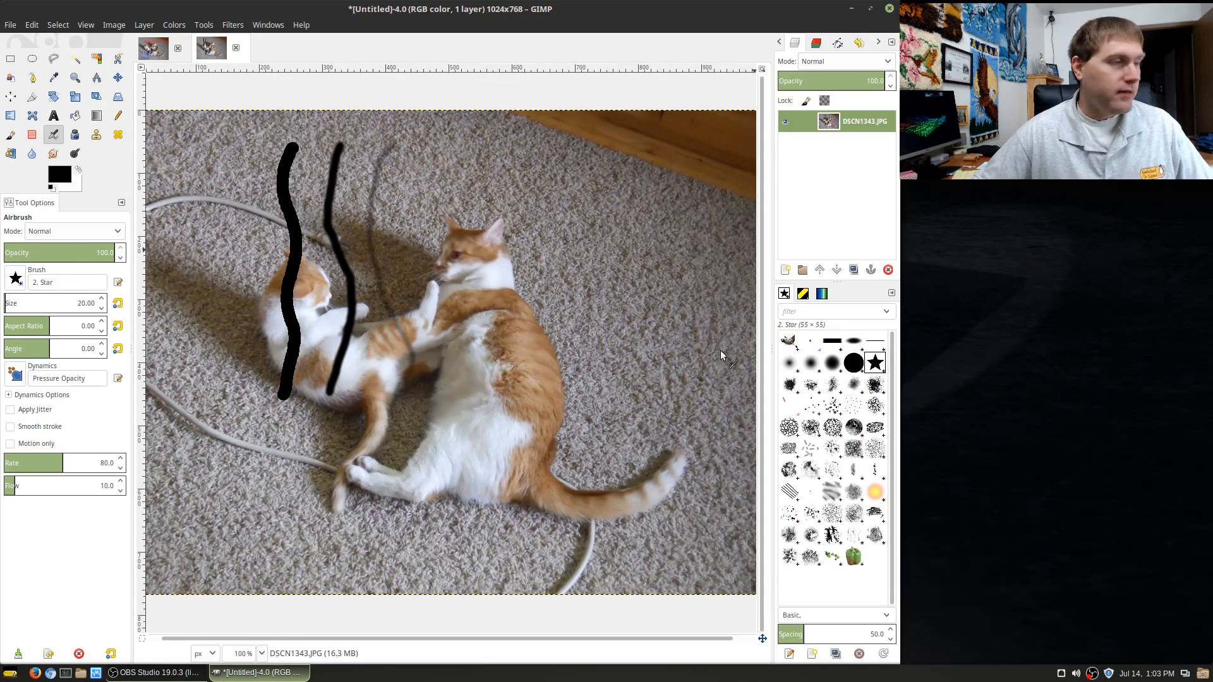
drag(24, 304, 43, 304)
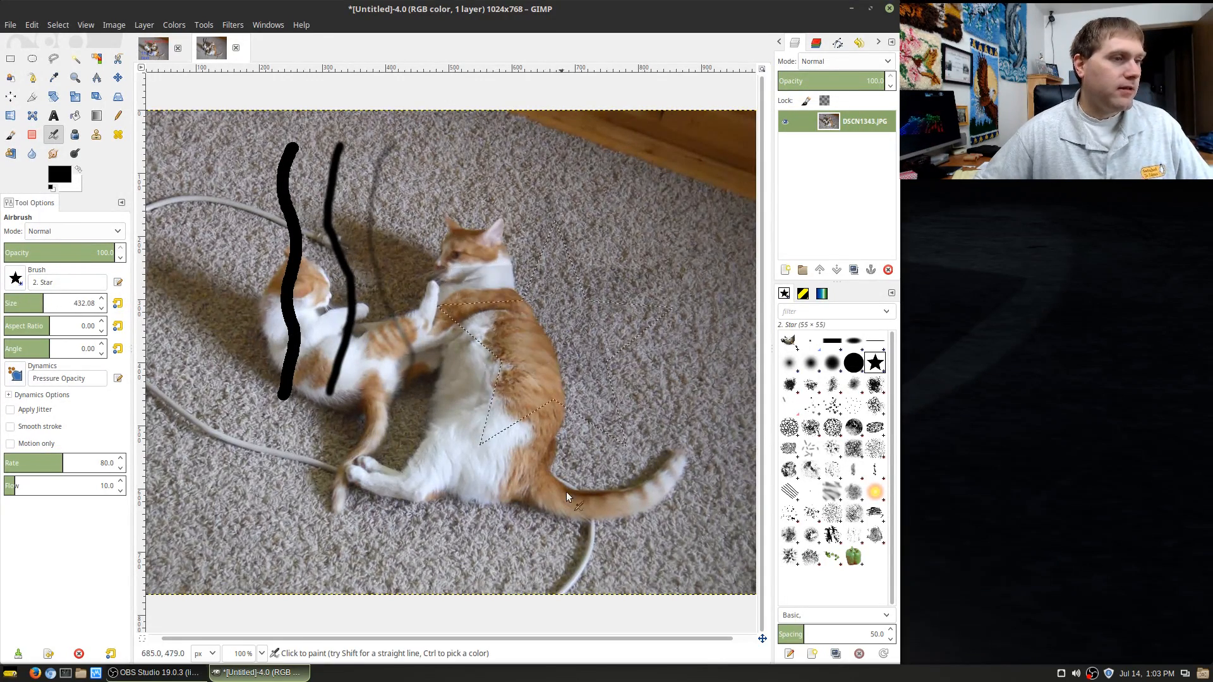
Airbrush over the larger cat with the star brush and stamp solid black stars over both cats with the Pencil
mouse_move(441, 324)
mouse_down()
mouse_move(518, 353)
mouse_move(547, 413)
mouse_move(520, 374)
mouse_move(455, 379)
mouse_up()
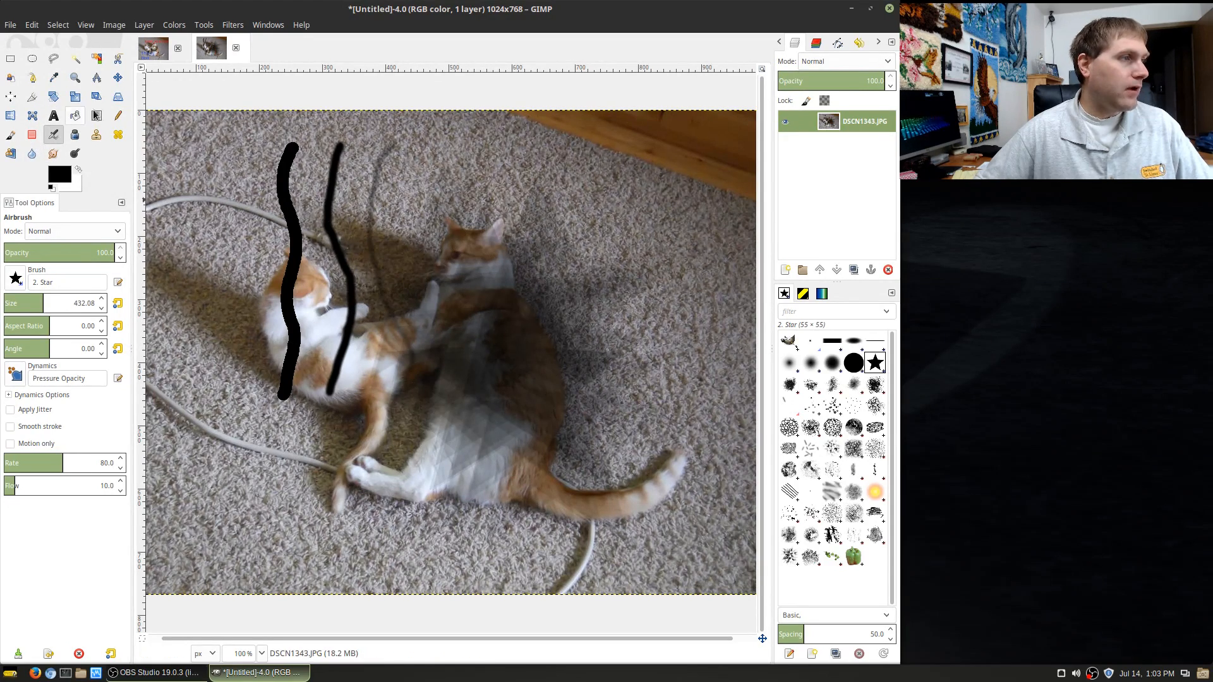
click(118, 115)
click(419, 226)
click(554, 297)
mouse_move(566, 325)
mouse_down()
mouse_move(442, 395)
mouse_move(330, 419)
mouse_move(566, 407)
mouse_up()
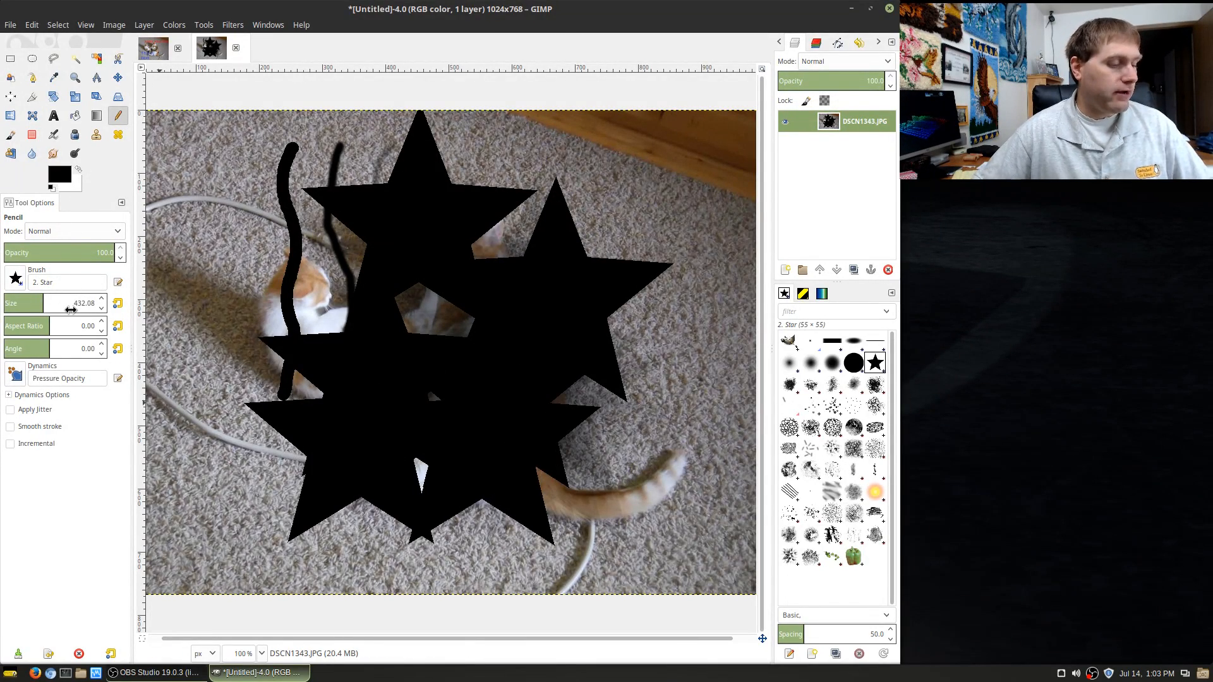
Undo all the Pencil, Paintbrush and Airbrush strokes on the photo
key(ctrl+z)
key(ctrl+z)
key(ctrl+z)
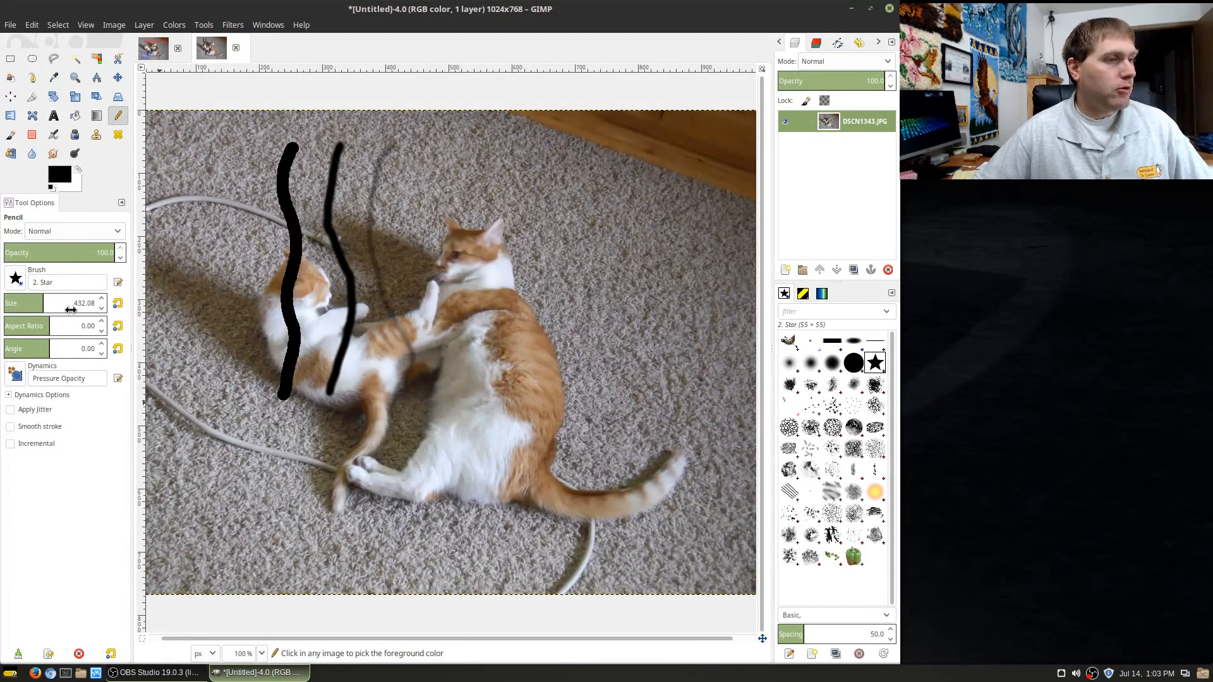
key(ctrl+z)
key(ctrl+z)
key(ctrl+z)
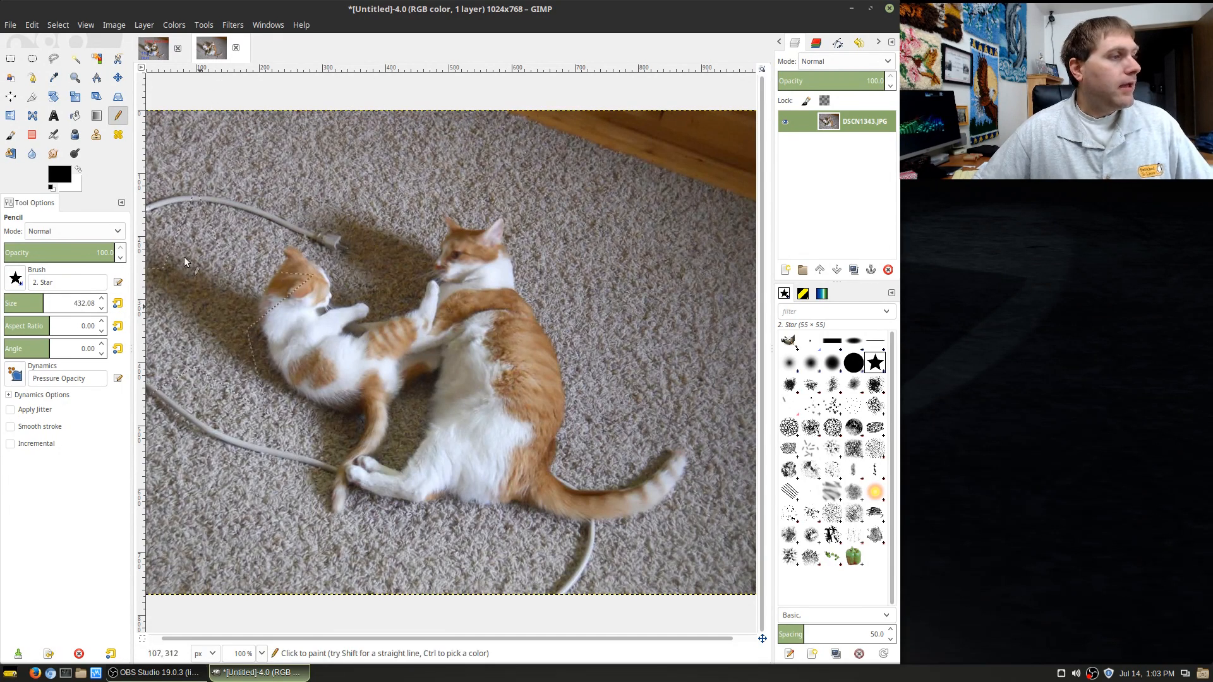
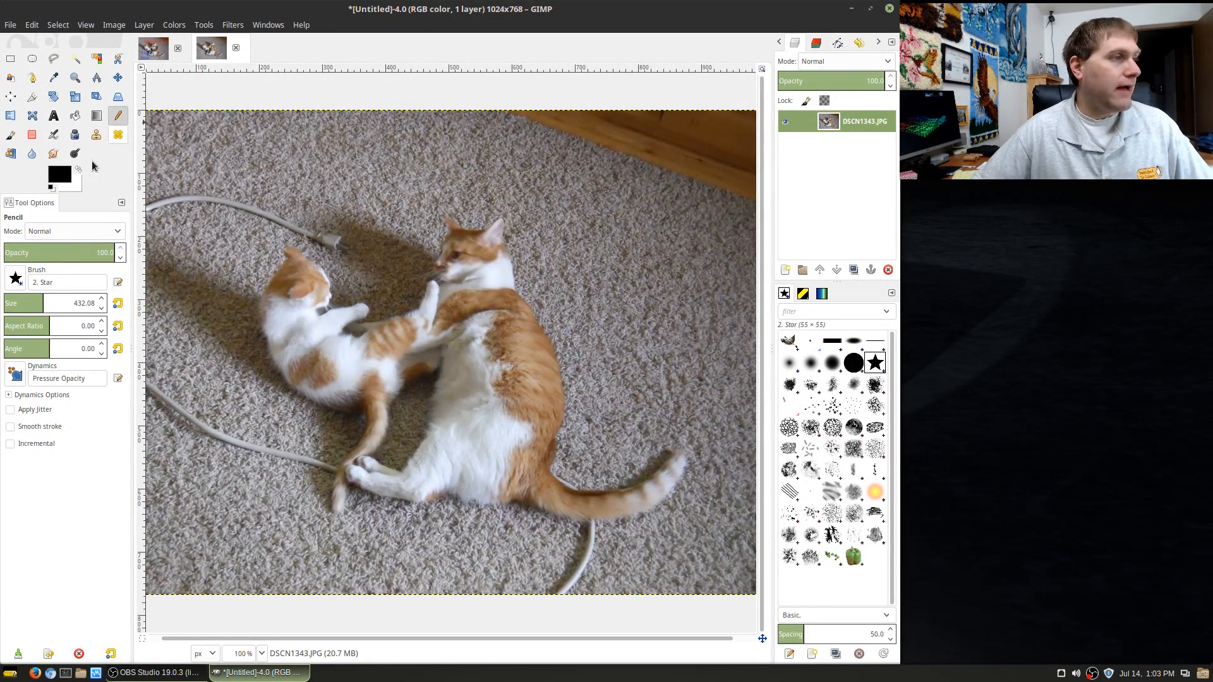
Erase across both cats with the star-shaped Eraser and try adjusting the layer's opacity
click(31, 137)
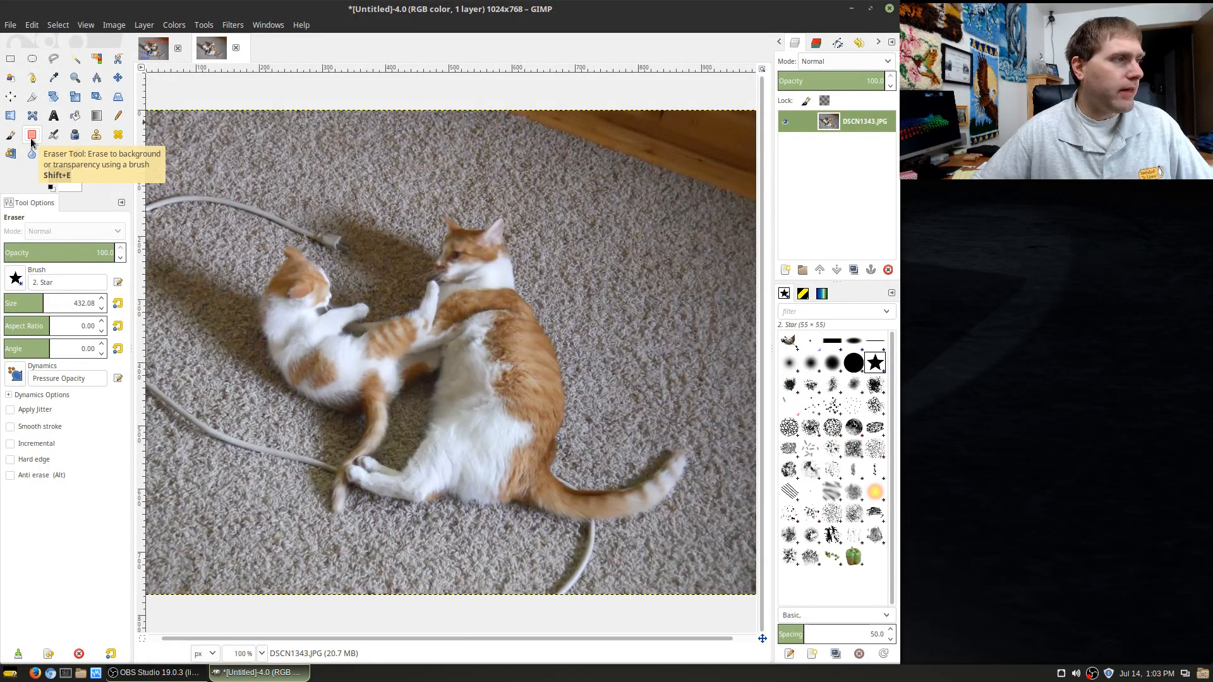
mouse_move(474, 244)
mouse_down()
mouse_move(405, 296)
mouse_move(557, 375)
mouse_move(548, 448)
mouse_move(377, 370)
mouse_move(460, 307)
mouse_move(342, 312)
mouse_move(434, 422)
mouse_move(451, 376)
mouse_up()
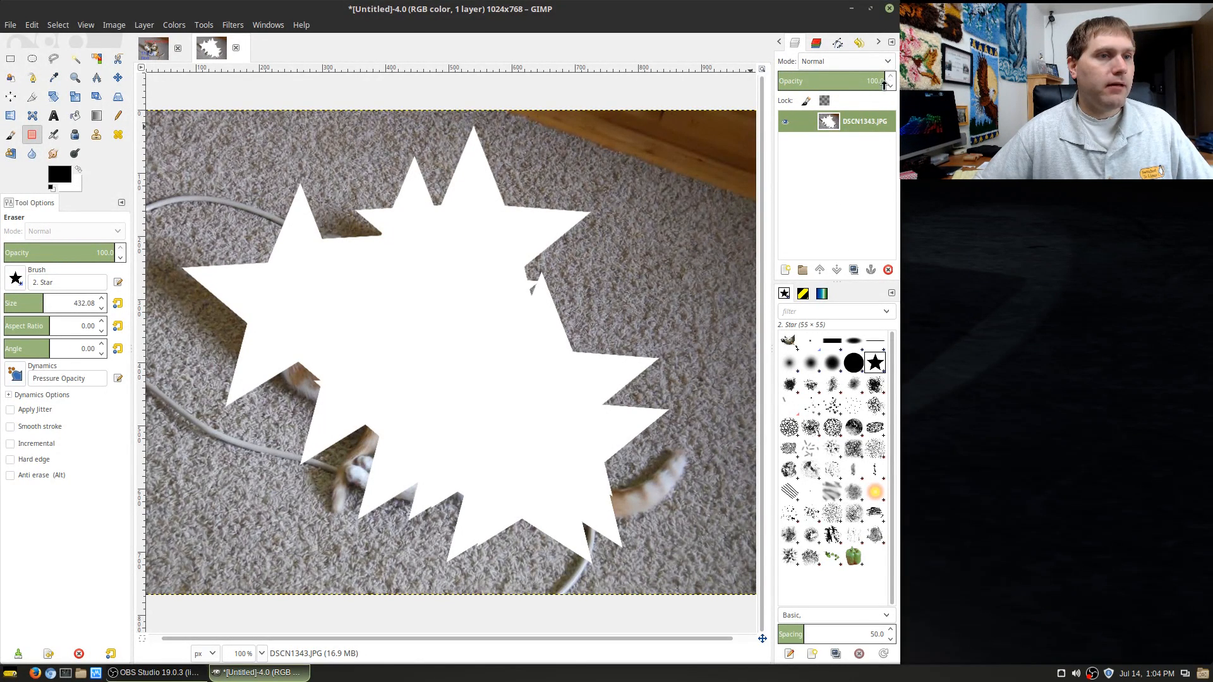
mouse_move(884, 87)
mouse_down()
mouse_move(357, 121)
mouse_move(628, 95)
mouse_move(872, 107)
mouse_up()
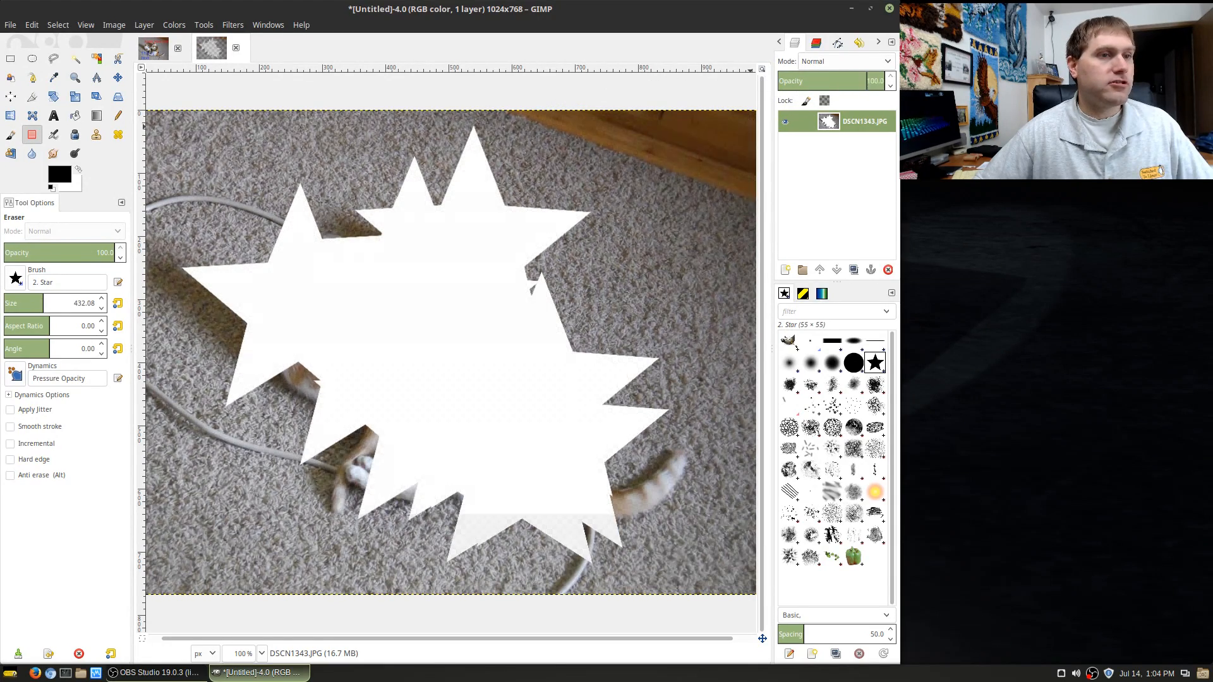
Add an alpha channel to the DSCN1343.JPG layer and erase across the cats to transparency
right_click(848, 119)
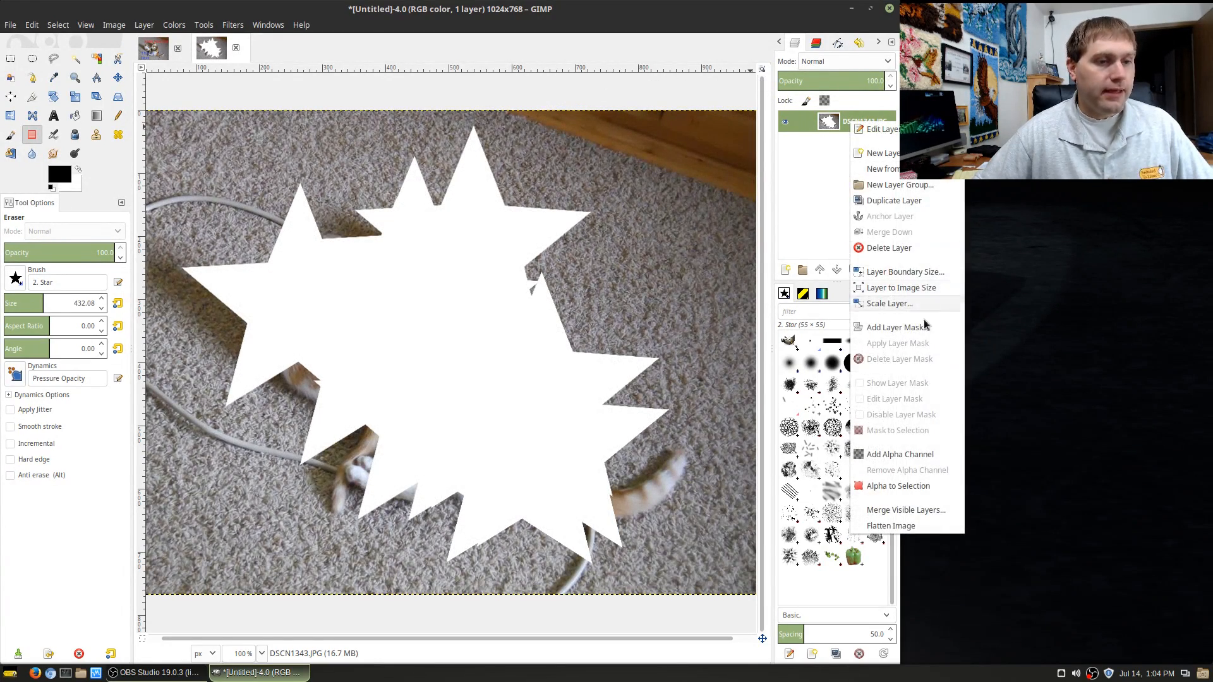
click(904, 456)
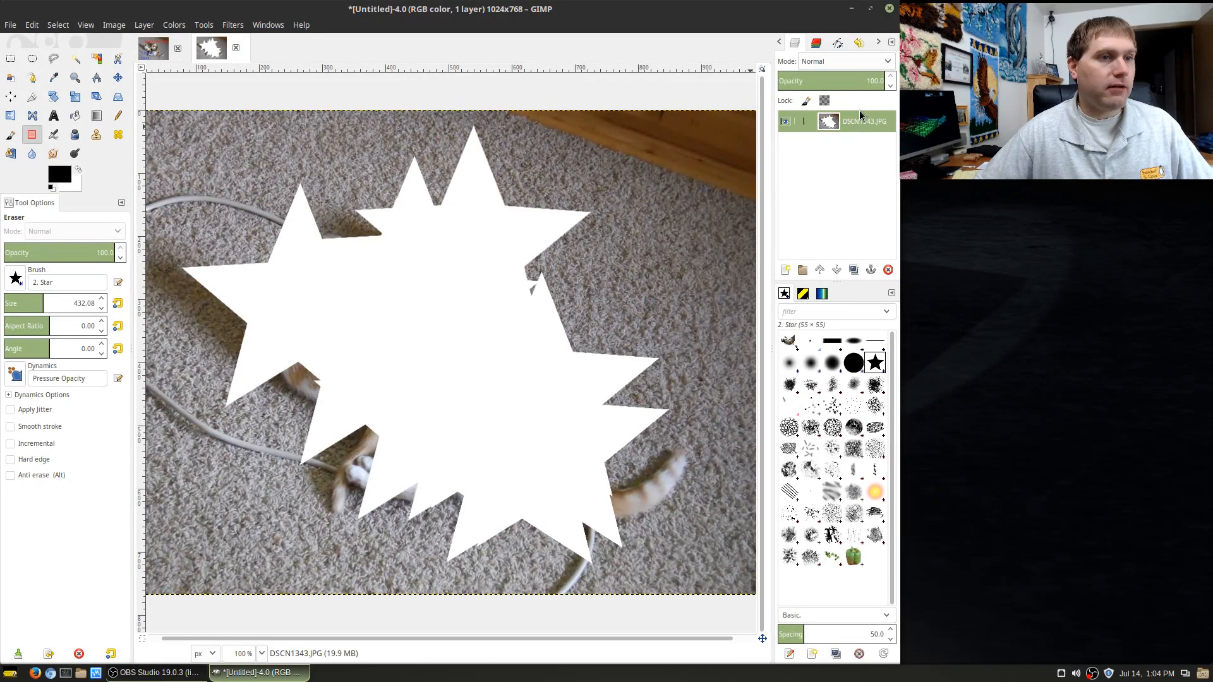
mouse_move(477, 382)
mouse_down()
mouse_move(391, 323)
mouse_move(589, 256)
mouse_move(537, 411)
mouse_move(522, 228)
mouse_move(569, 315)
mouse_up()
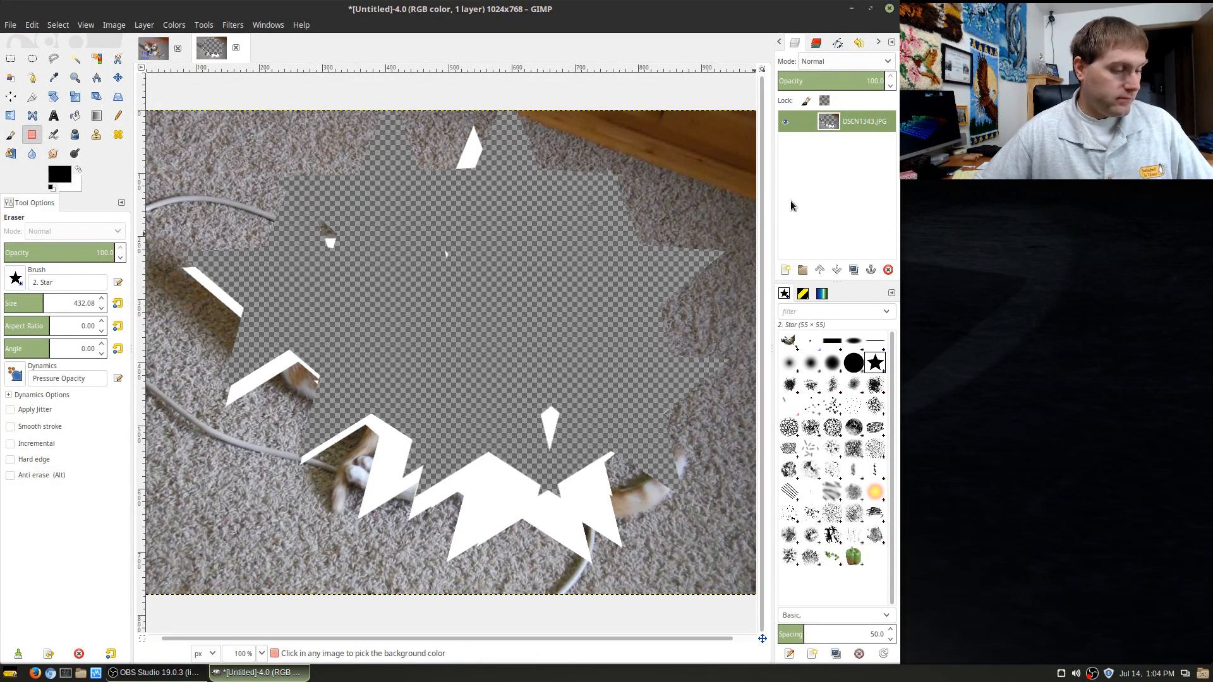
Undo the eraser strokes and the added alpha channel
key(ctrl+z)
key(ctrl+z)
key(ctrl+z)
key(ctrl+z)
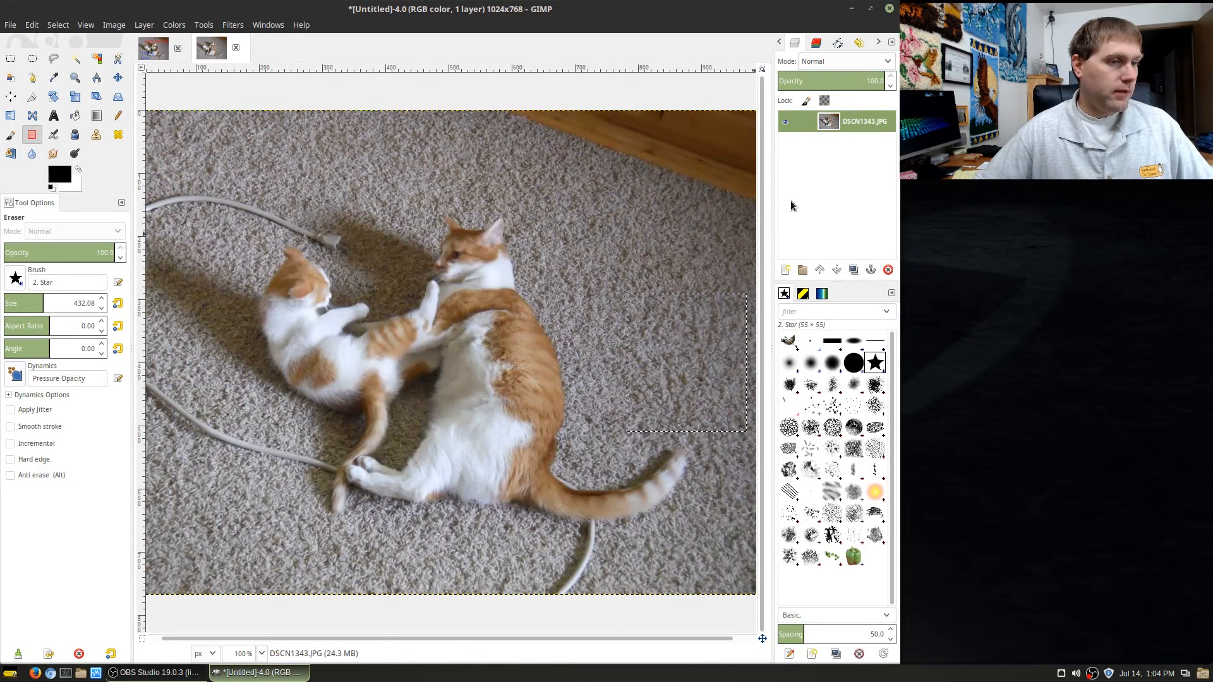
Draw a looping stroke across both cats with the Ink tool, using an angle of -11.0 and the diamond shape
click(74, 136)
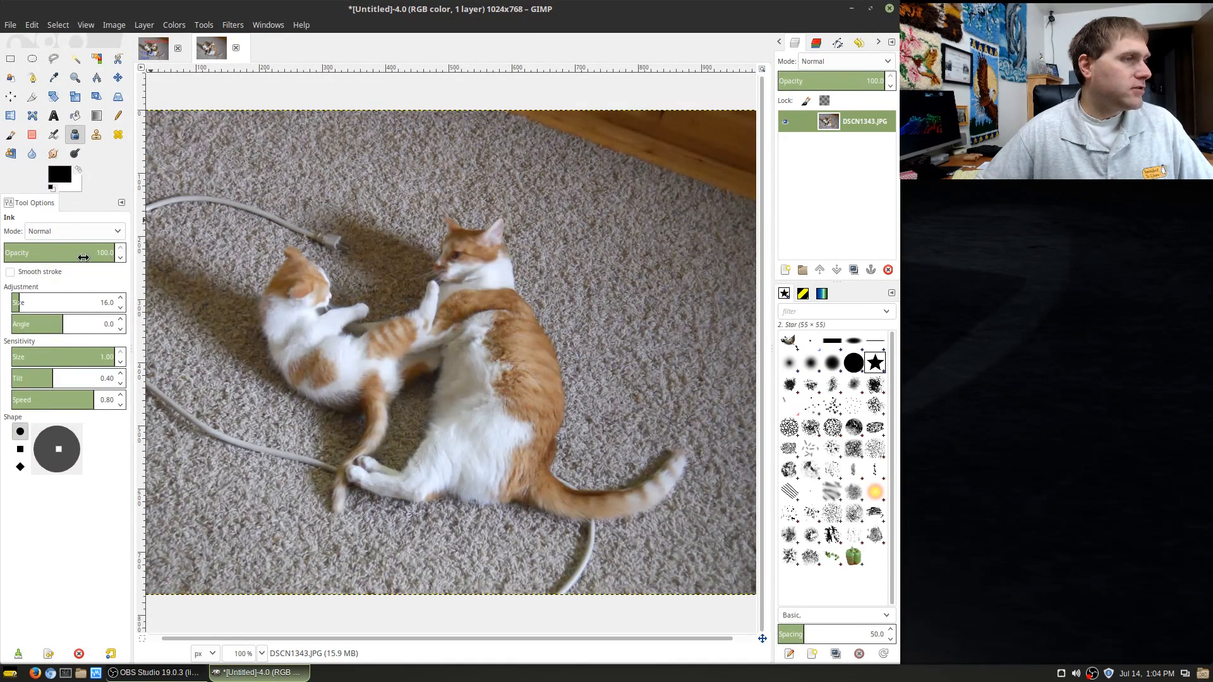
click(56, 325)
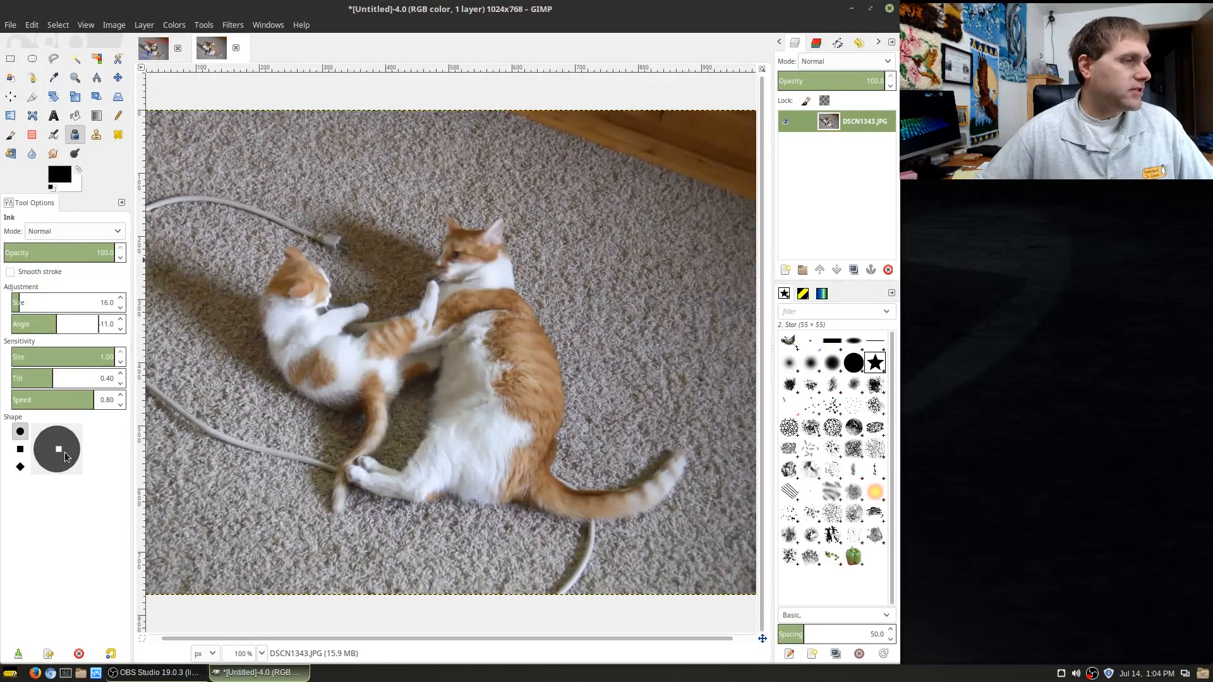
click(20, 466)
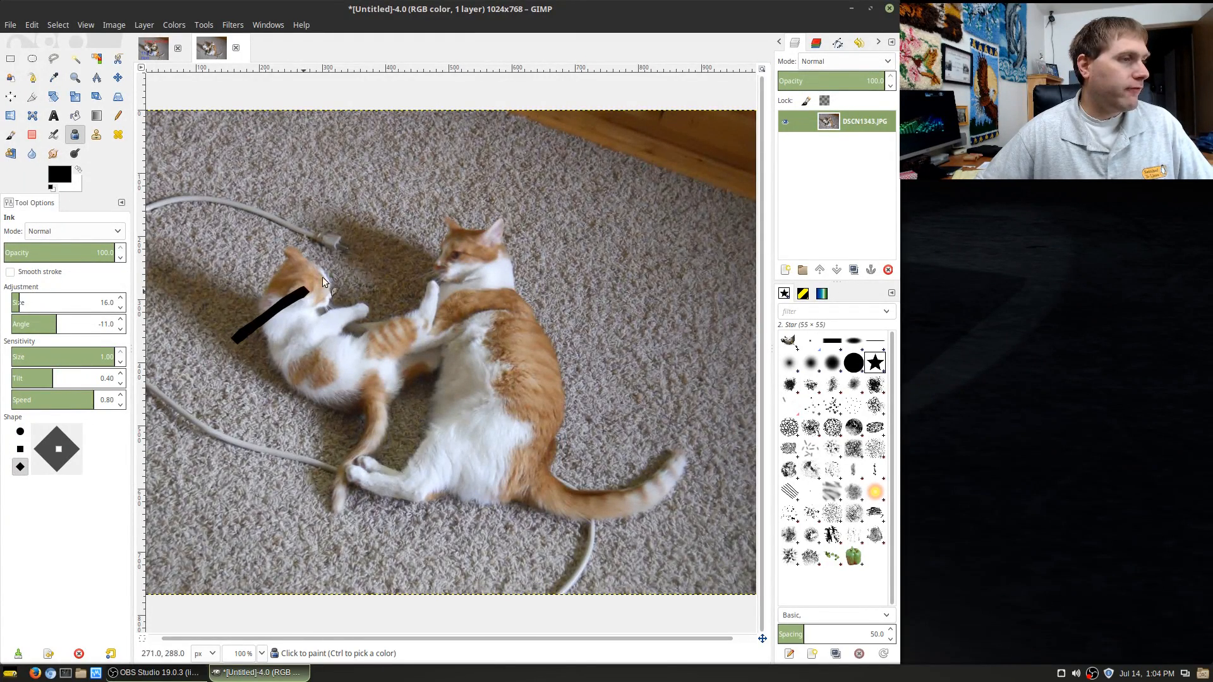
mouse_move(374, 339)
mouse_down()
mouse_move(544, 219)
mouse_move(556, 296)
mouse_up()
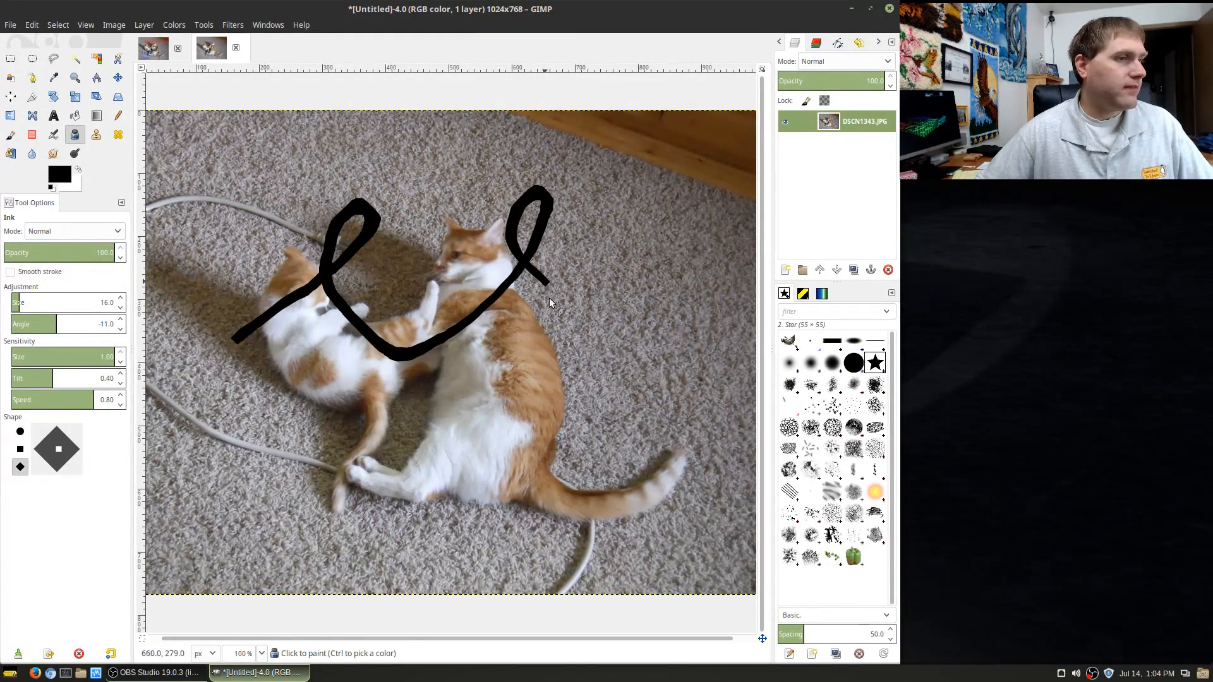
Draw one looping Ink stroke with the square shape and a curved one with the circle shape over the larger cat
click(20, 449)
mouse_move(381, 420)
mouse_down()
mouse_move(539, 319)
mouse_move(591, 420)
mouse_up()
click(20, 432)
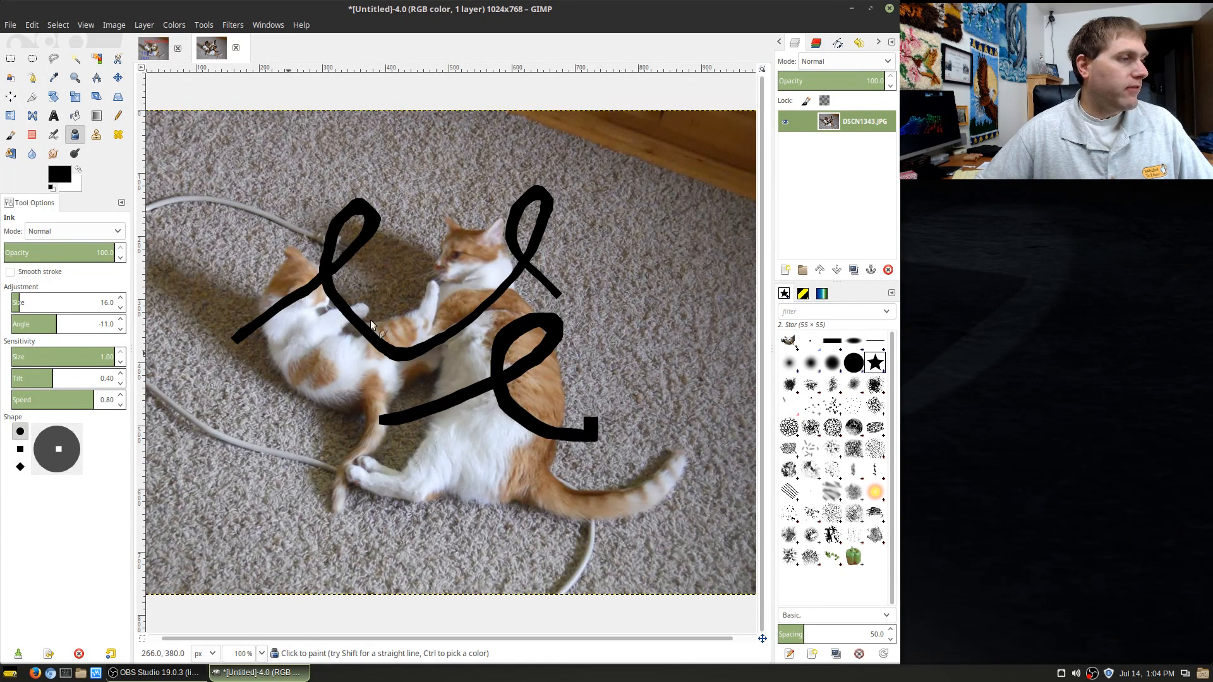
mouse_move(657, 192)
mouse_down()
mouse_move(655, 260)
mouse_move(583, 284)
mouse_move(674, 368)
mouse_move(583, 446)
mouse_up()
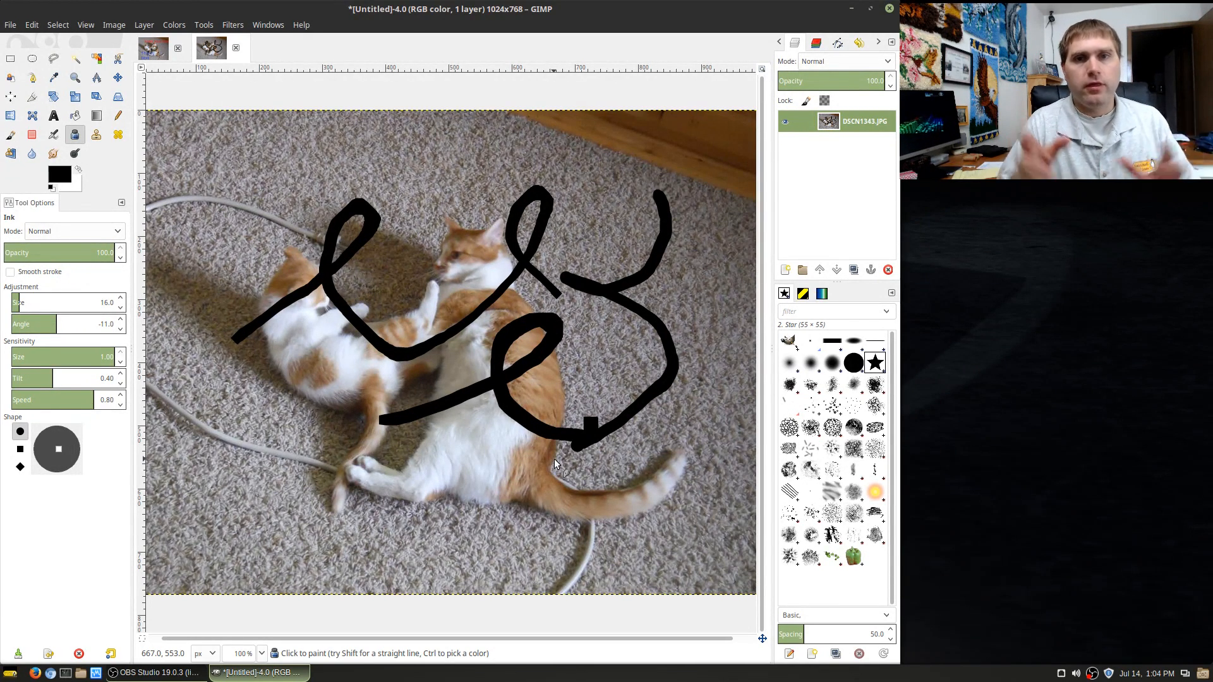
Undo the Ink strokes on the photo
key(ctrl+z)
key(ctrl+z)
key(ctrl+z)
key(ctrl+z)
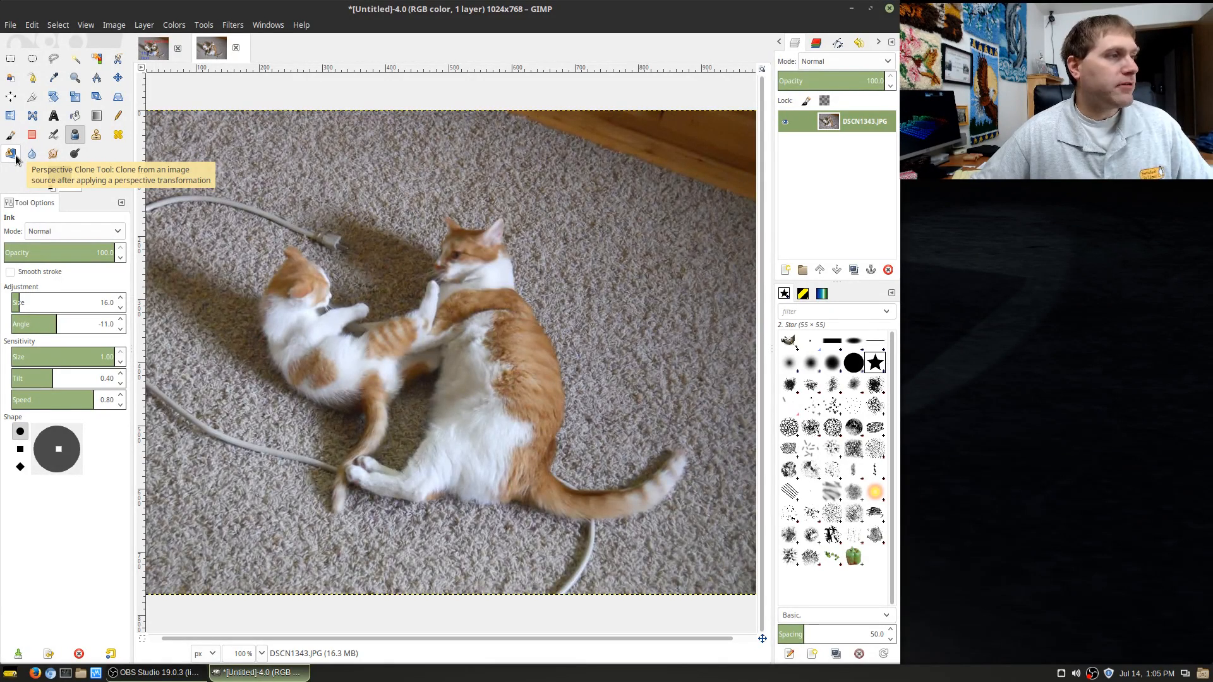
Set the Clone tool's source to the Warning! pattern and stamp striped stars over both cats
click(96, 135)
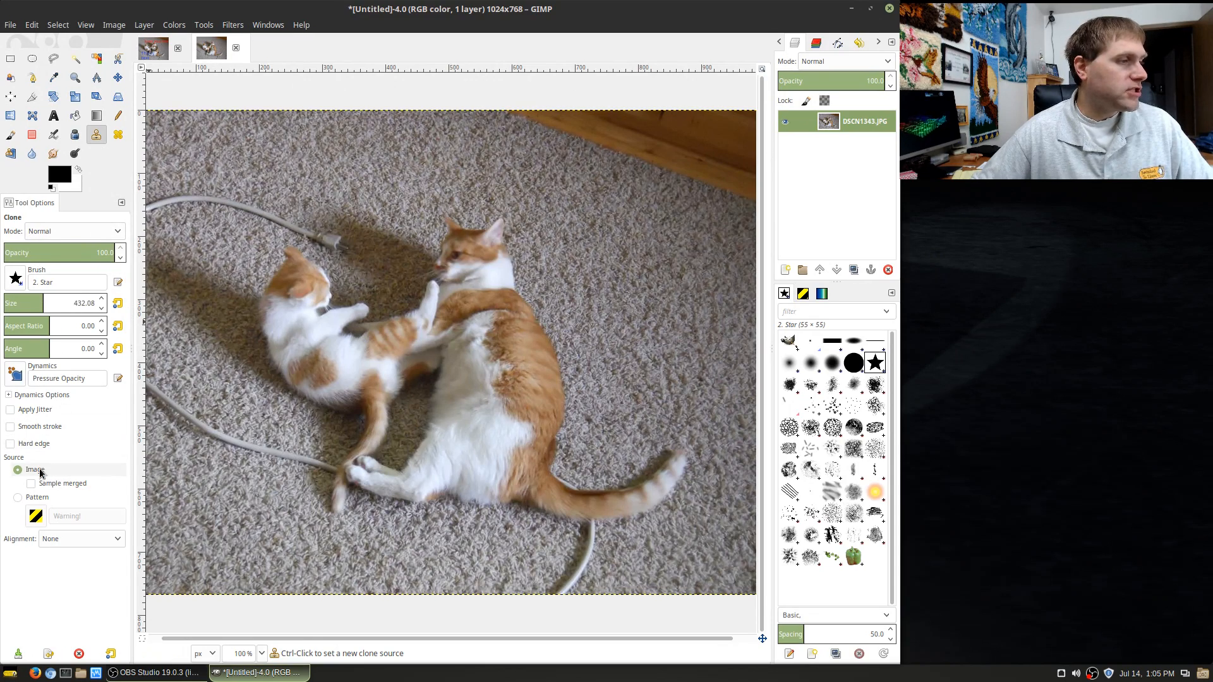
click(17, 497)
click(460, 249)
click(542, 384)
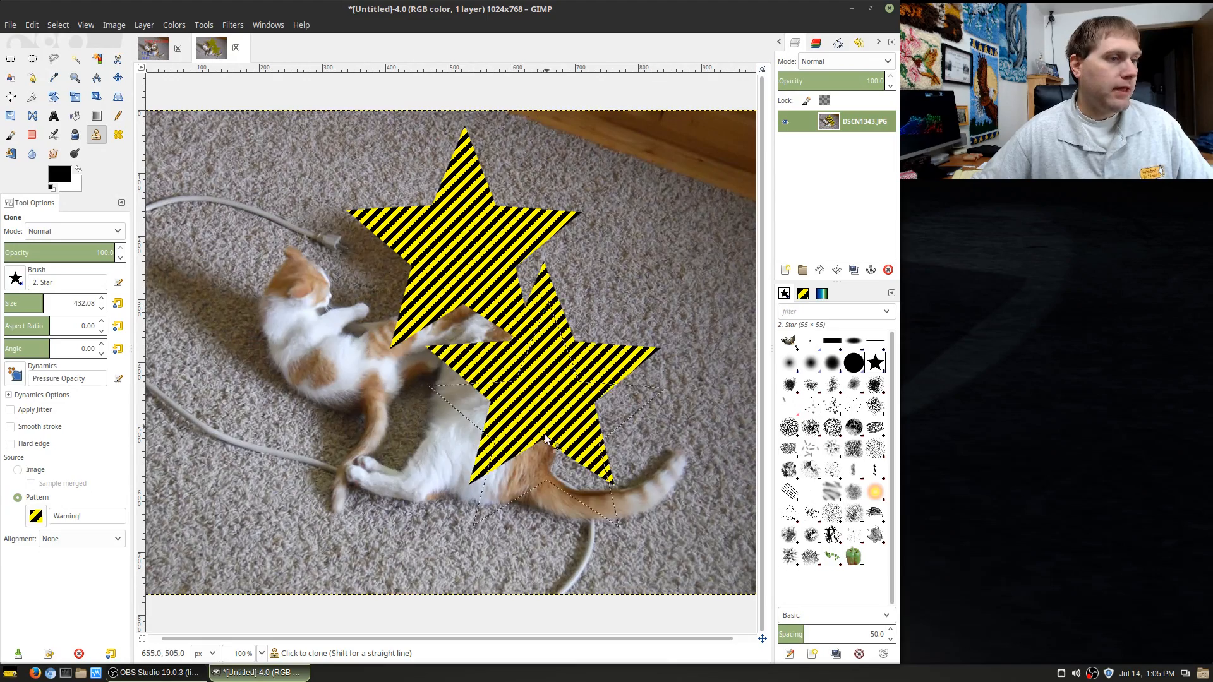
click(338, 352)
mouse_move(313, 296)
mouse_down()
mouse_move(503, 411)
mouse_move(534, 200)
mouse_move(410, 266)
mouse_up()
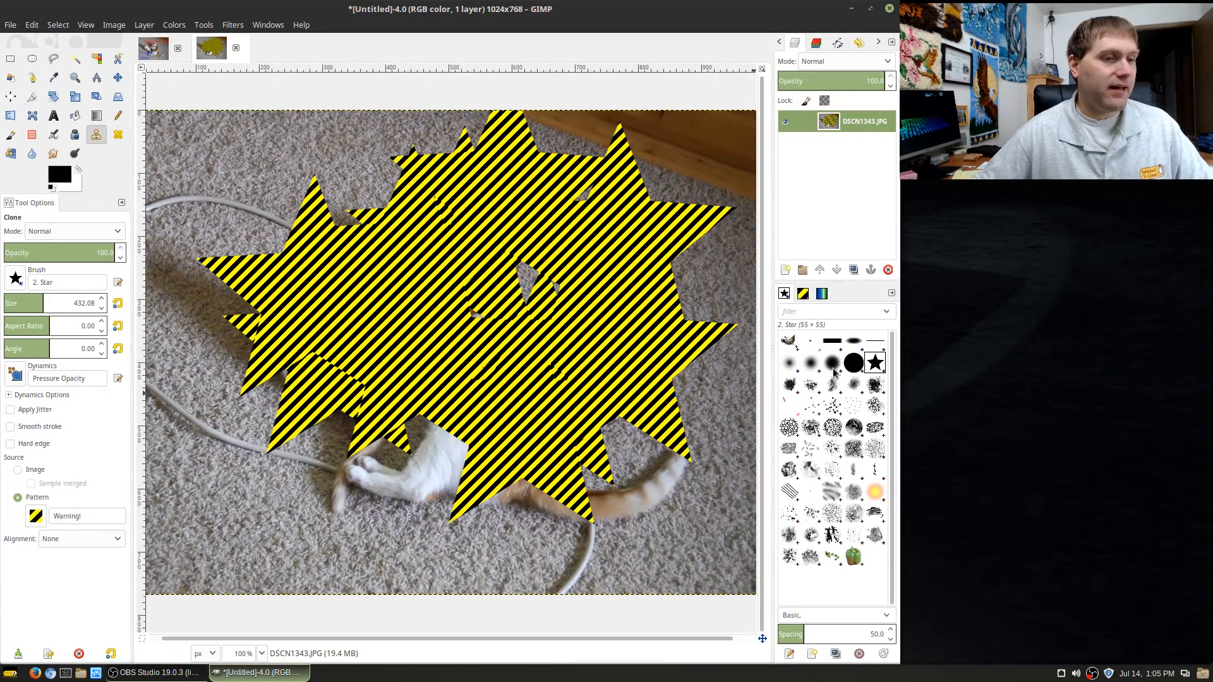
Switch the brush to 2. Hardness 025 and undo the striped star clones
click(789, 363)
key(ctrl+z)
key(ctrl+z)
key(ctrl+z)
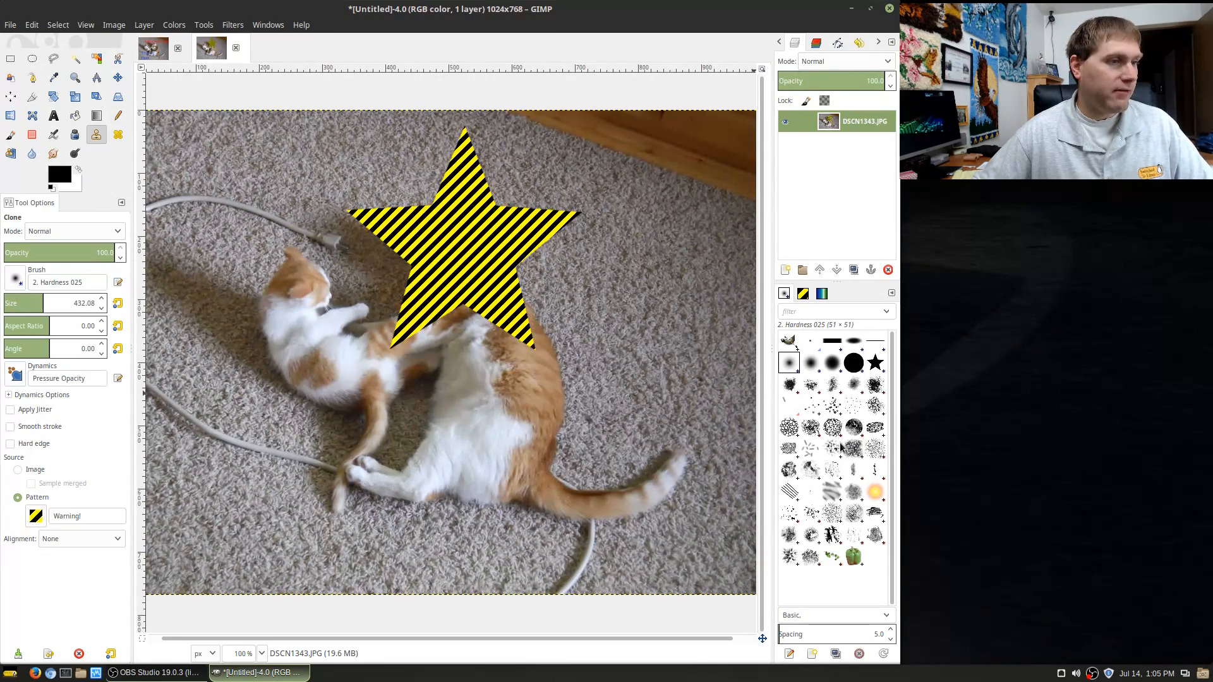
key(ctrl+z)
Clone the Warning! pattern over both cats with the soft round brush and undo that stroke
mouse_move(628, 294)
mouse_down()
mouse_move(517, 316)
mouse_move(449, 385)
mouse_move(353, 387)
mouse_move(372, 283)
mouse_move(431, 268)
mouse_move(578, 340)
mouse_move(609, 448)
mouse_move(508, 478)
mouse_move(382, 412)
mouse_move(413, 328)
mouse_move(437, 311)
mouse_up()
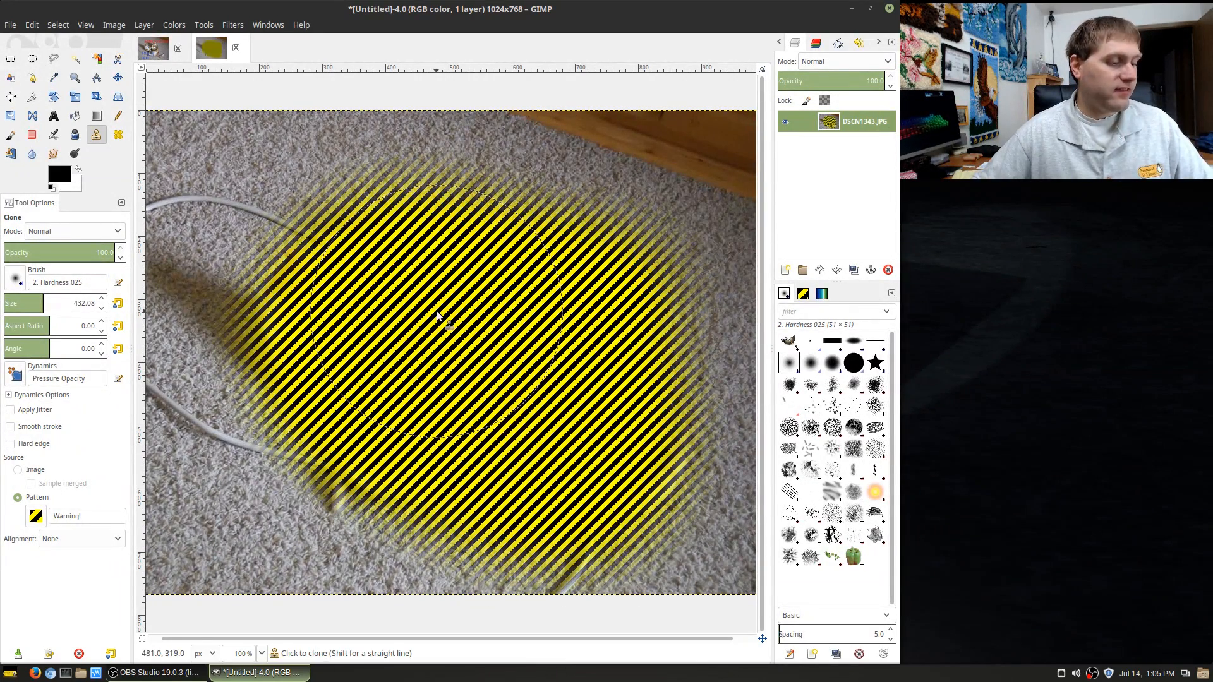
key(ctrl+z)
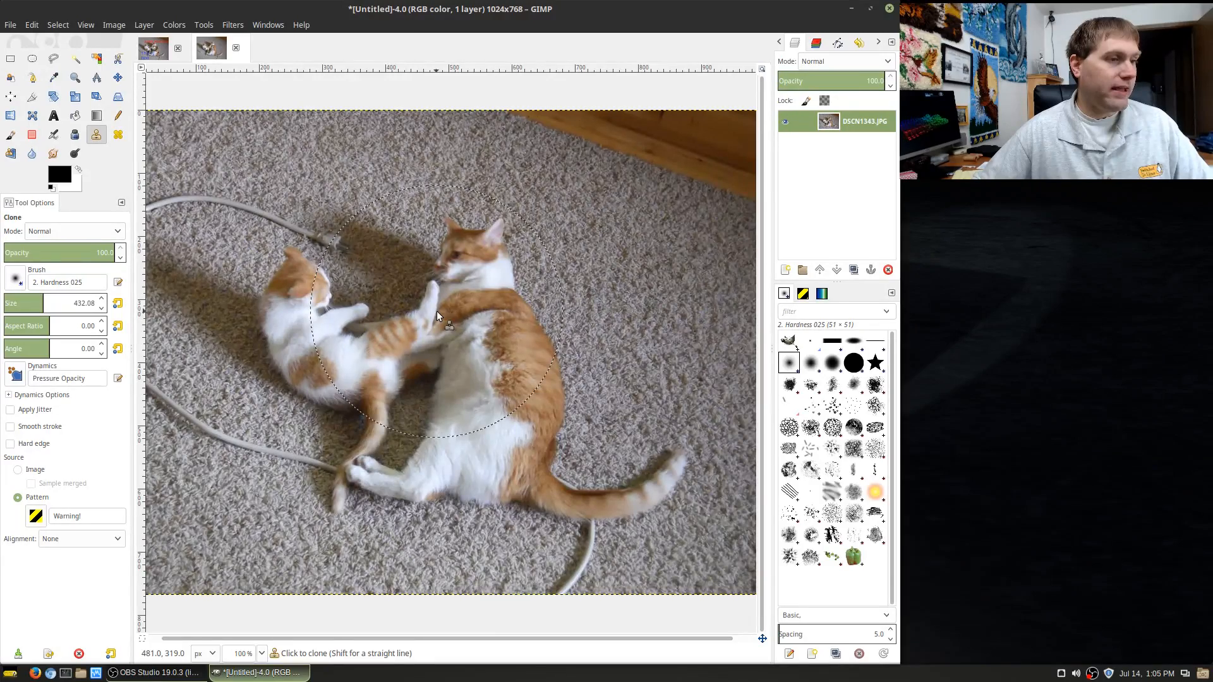
Set the Clone source to Image, reduce the brush size to 157.69 and sample the carpet below the wood trim
click(29, 470)
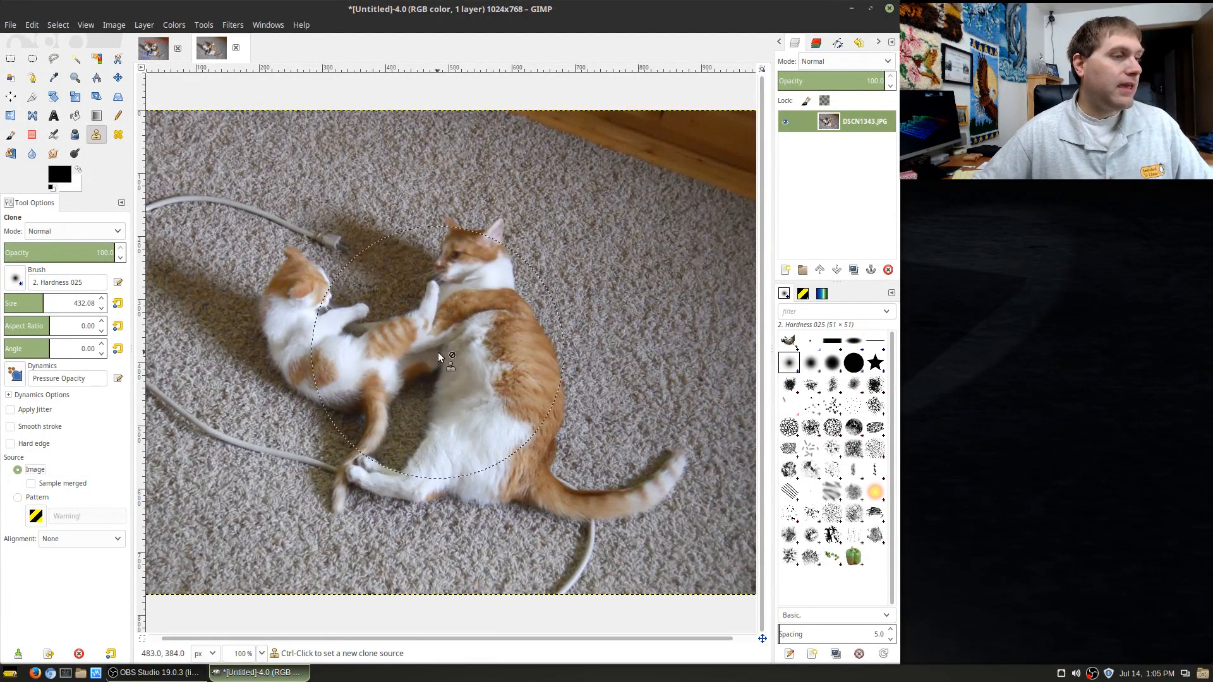
mouse_move(43, 305)
mouse_down()
mouse_move(2, 305)
mouse_move(19, 308)
mouse_up()
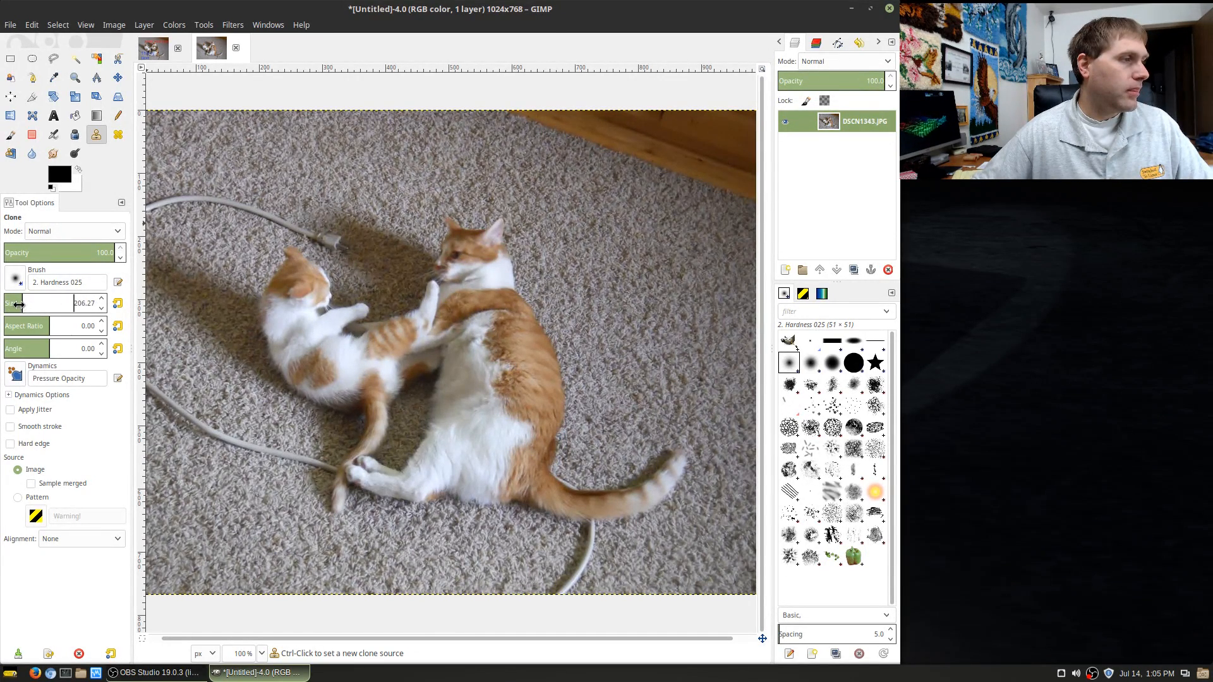
mouse_move(19, 305)
mouse_down()
mouse_move(5, 305)
mouse_move(15, 319)
mouse_move(29, 310)
mouse_move(13, 307)
mouse_up()
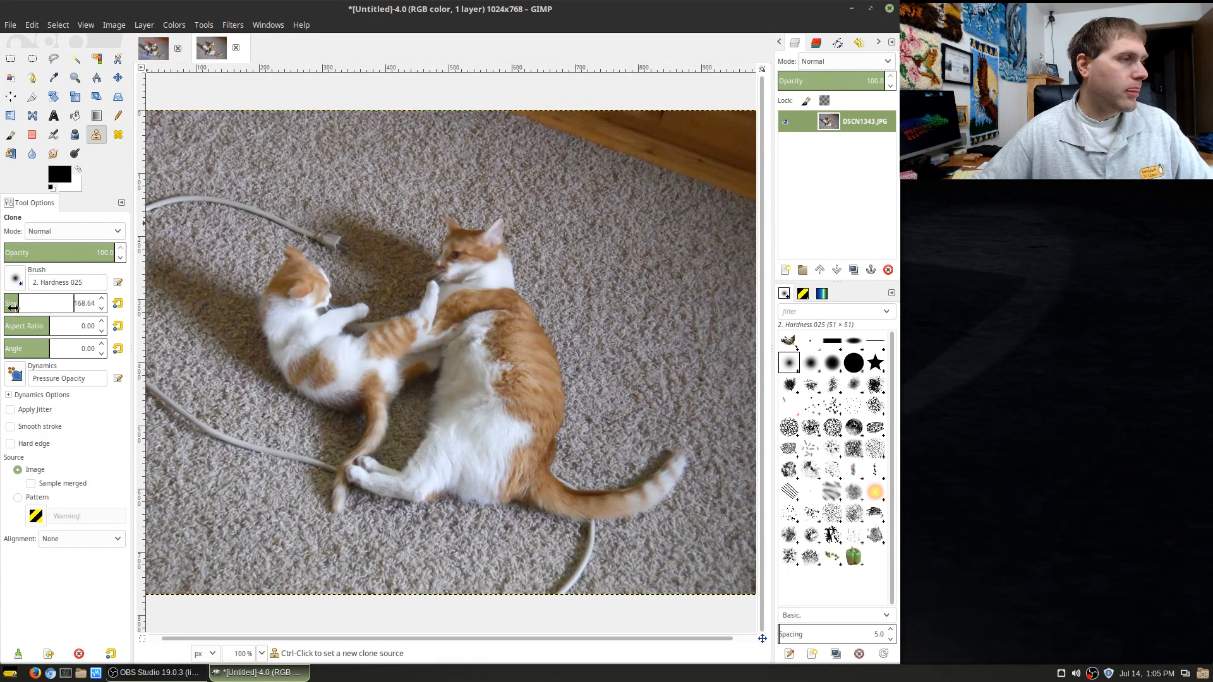
click(686, 194)
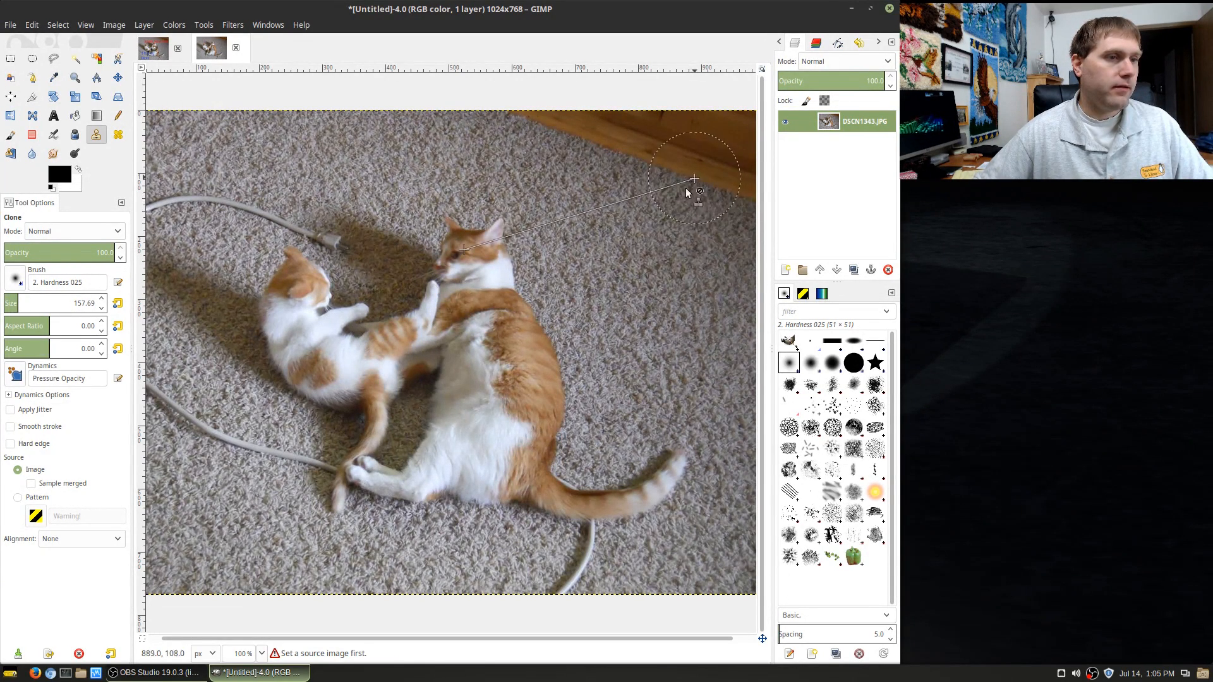
click(63, 485)
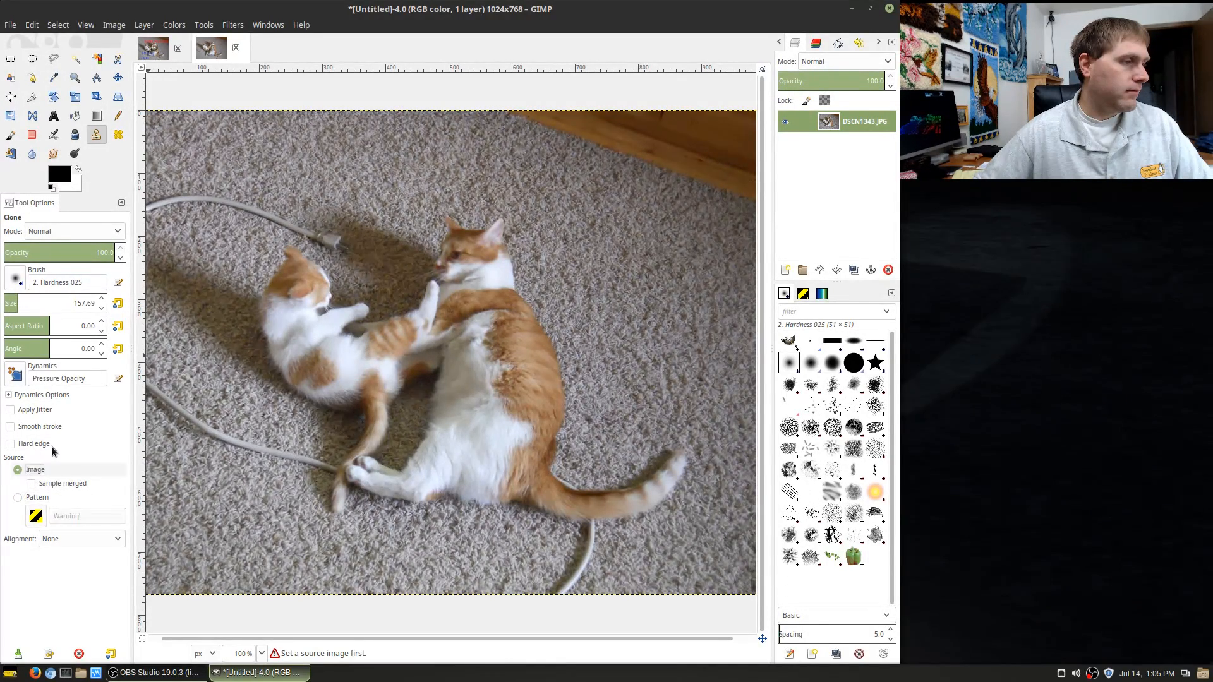
ctrl+click(664, 203)
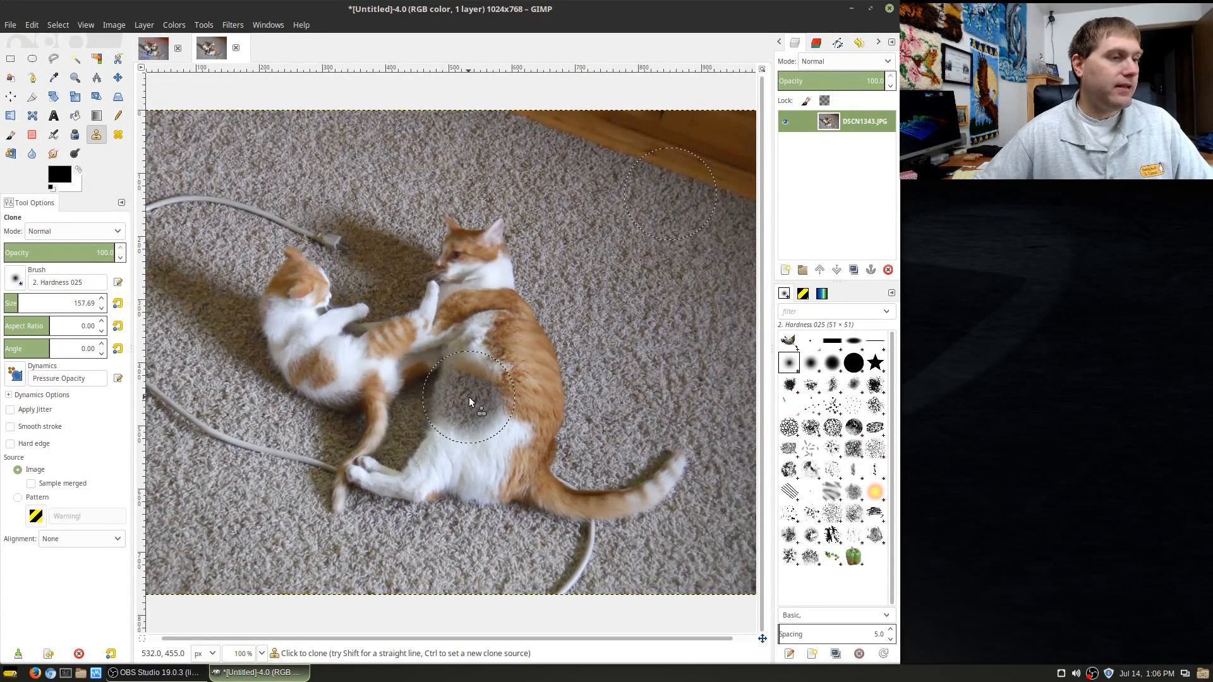
Clone the sampled carpet over both cats with the soft brush and undo those strokes
mouse_move(469, 396)
mouse_down()
mouse_move(392, 346)
mouse_move(520, 403)
mouse_move(393, 307)
mouse_move(547, 353)
mouse_move(477, 273)
mouse_move(452, 279)
mouse_move(511, 451)
mouse_move(514, 512)
mouse_move(398, 438)
mouse_move(509, 320)
mouse_move(419, 278)
mouse_move(426, 300)
mouse_move(495, 358)
mouse_up()
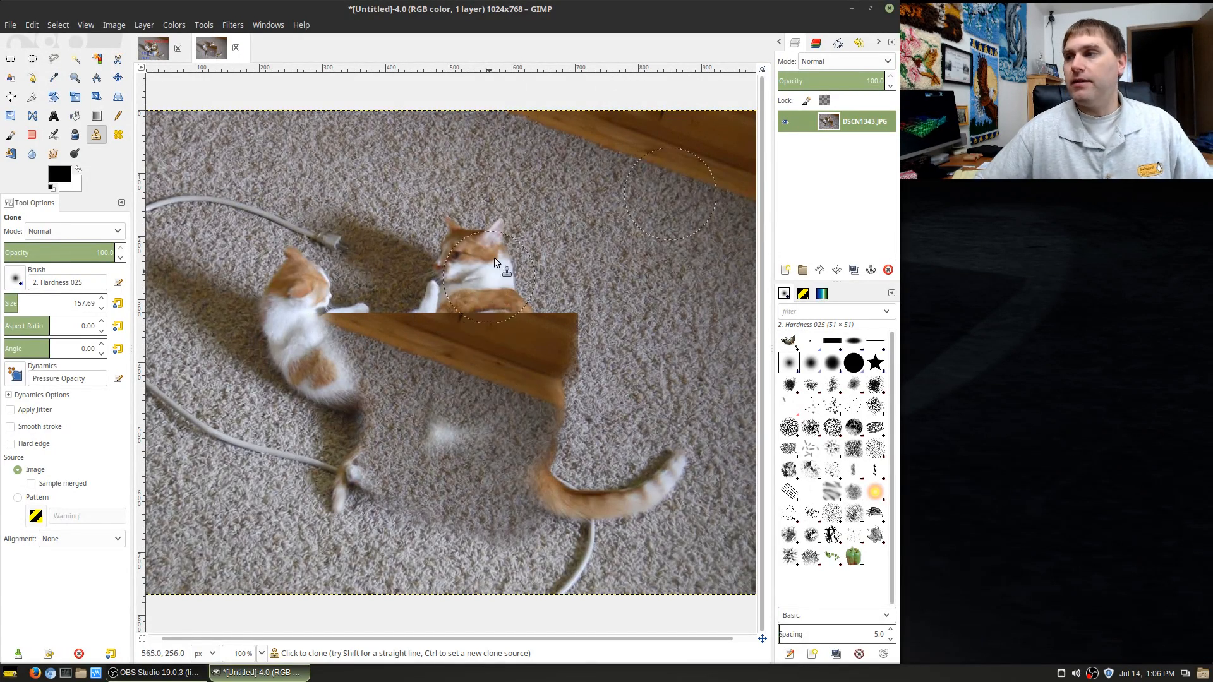
mouse_move(454, 343)
mouse_down()
mouse_move(479, 353)
mouse_move(521, 445)
mouse_move(359, 350)
mouse_move(412, 551)
mouse_move(316, 411)
mouse_move(499, 556)
mouse_move(453, 257)
mouse_up()
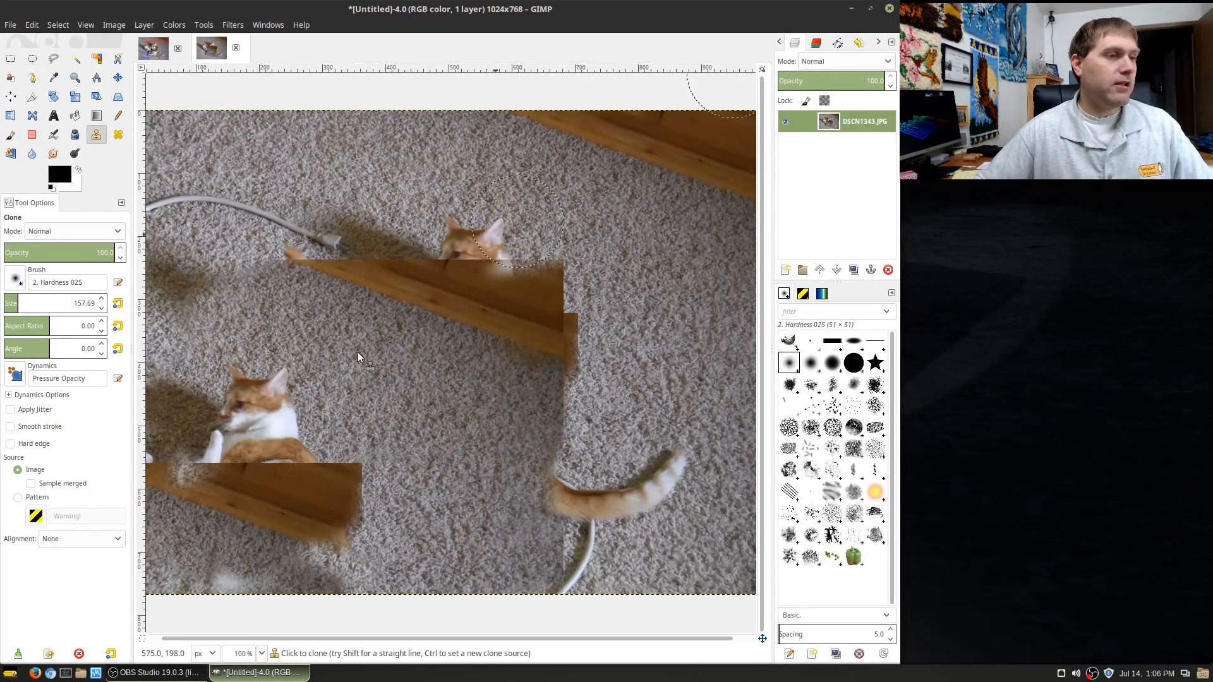
key(ctrl+z)
key(ctrl+z)
key(ctrl+z)
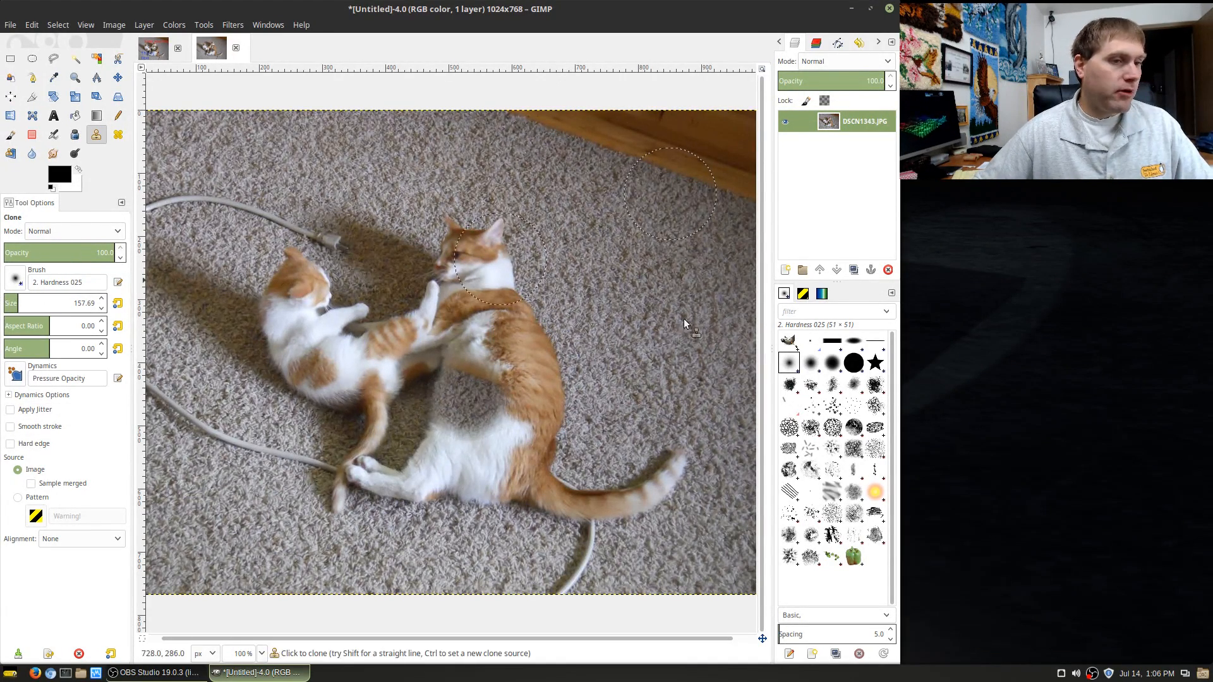
Switch to the Pencil Scratch brush, clone over both cats and undo the clone strokes
click(796, 498)
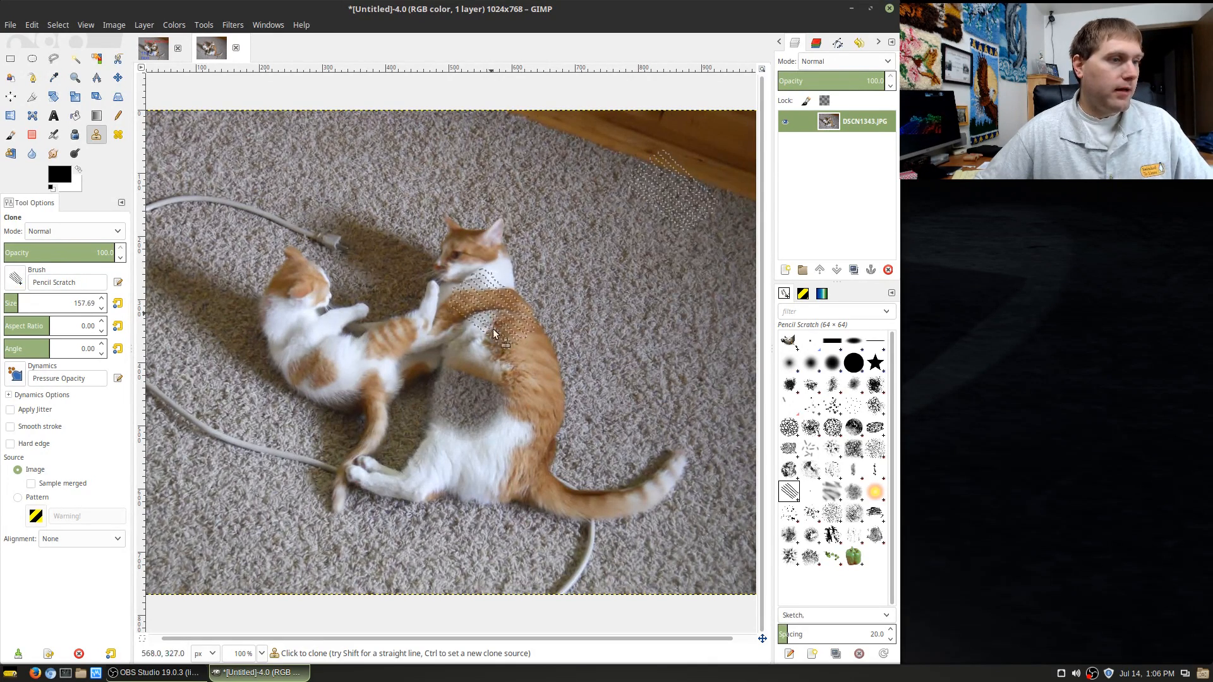
mouse_move(496, 294)
mouse_down()
mouse_move(321, 449)
mouse_move(294, 419)
mouse_move(312, 308)
mouse_move(347, 370)
mouse_move(317, 497)
mouse_move(252, 406)
mouse_move(551, 408)
mouse_up()
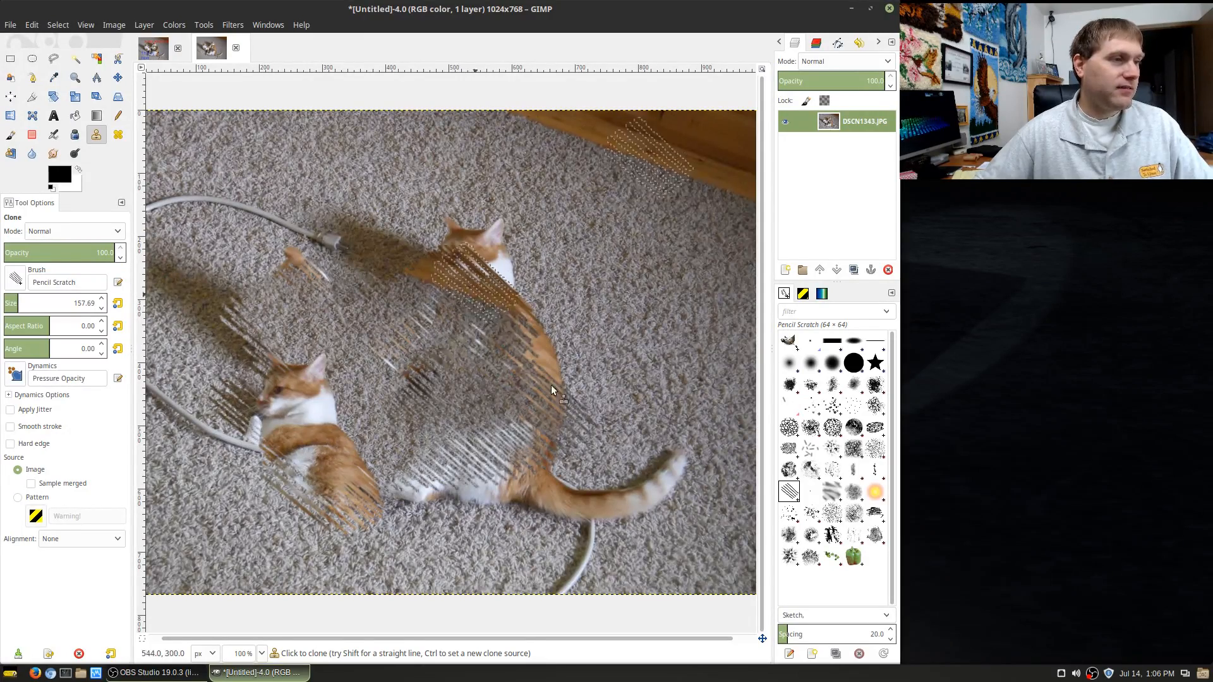
key(ctrl+z)
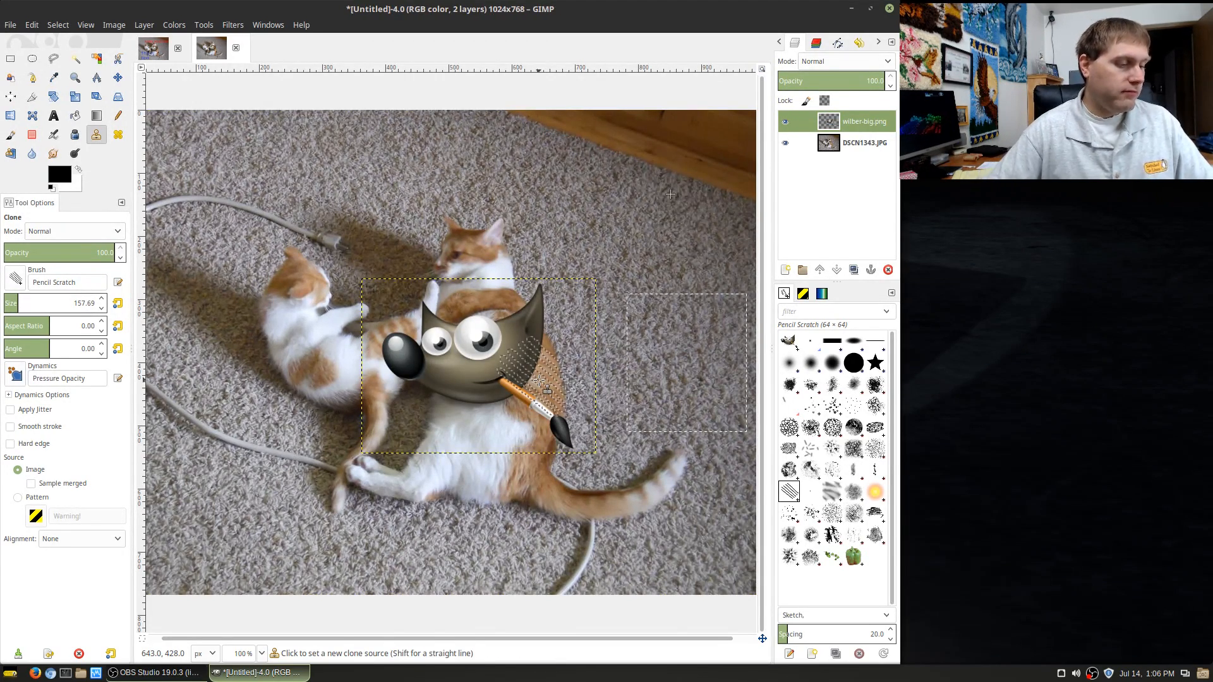
key(ctrl+z)
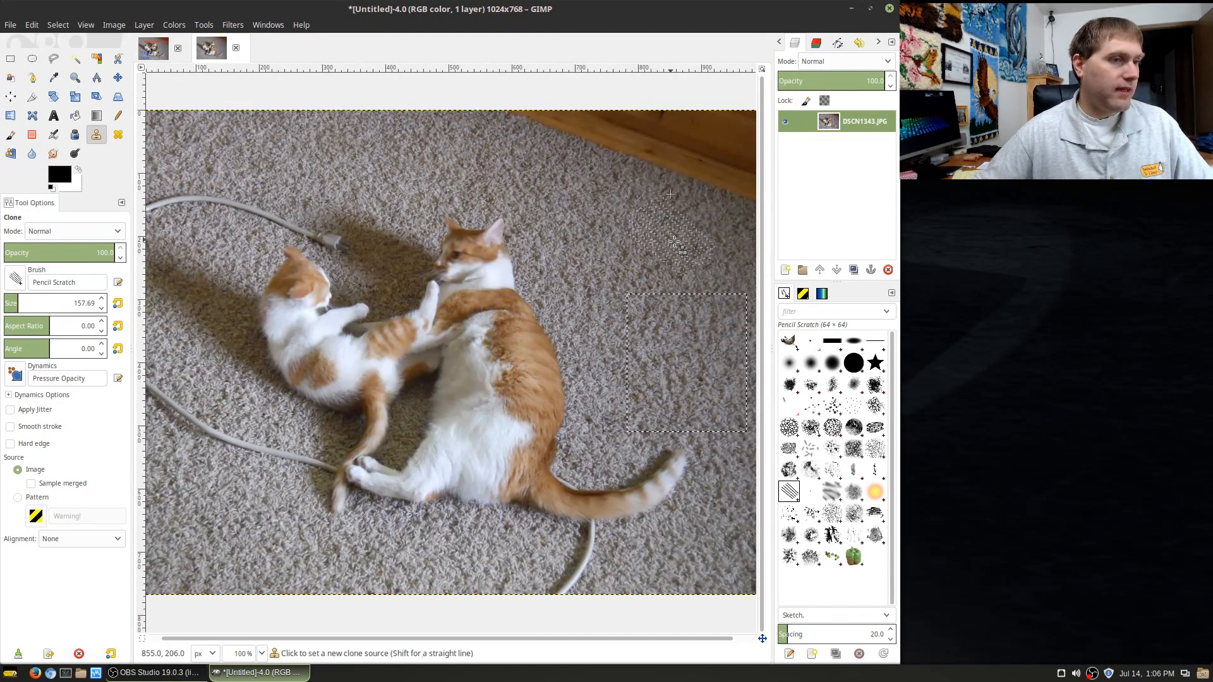
Sample plain carpet below the wood trim and clone it over the larger cat's head and upper body
ctrl+click(674, 242)
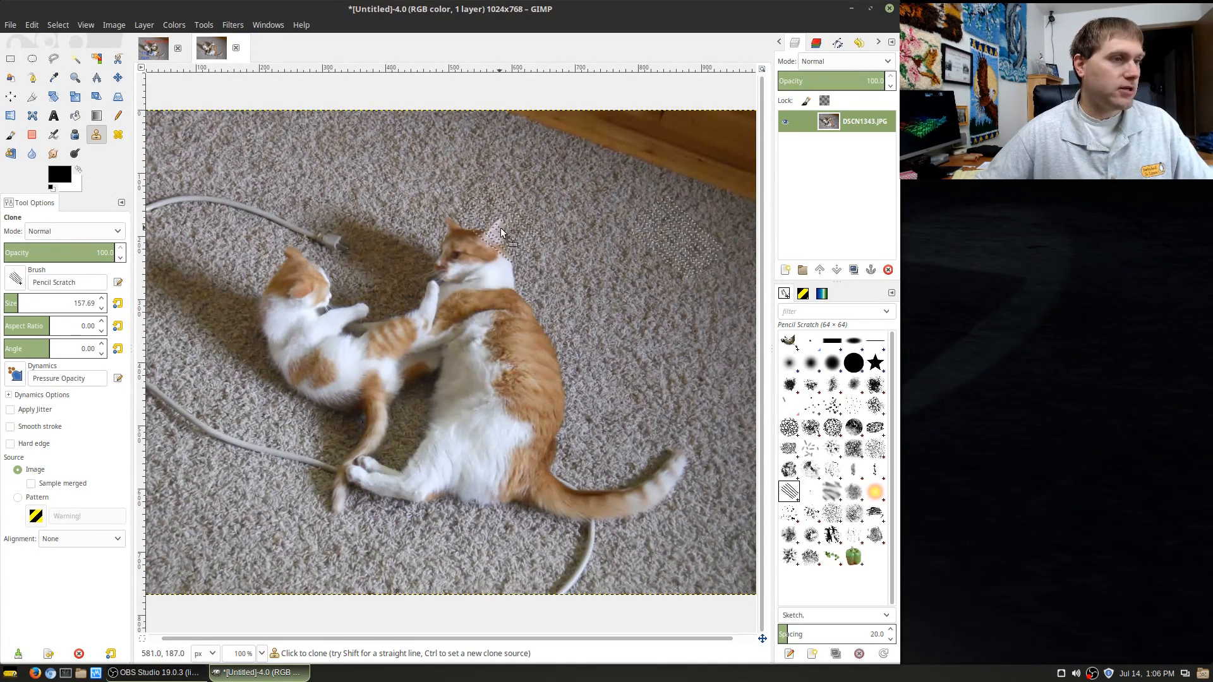
mouse_move(489, 235)
mouse_down()
mouse_move(450, 259)
mouse_move(471, 272)
mouse_move(501, 340)
mouse_move(486, 301)
mouse_move(463, 293)
mouse_move(520, 370)
mouse_move(502, 283)
mouse_move(440, 267)
mouse_move(528, 309)
mouse_move(554, 423)
mouse_move(480, 362)
mouse_up()
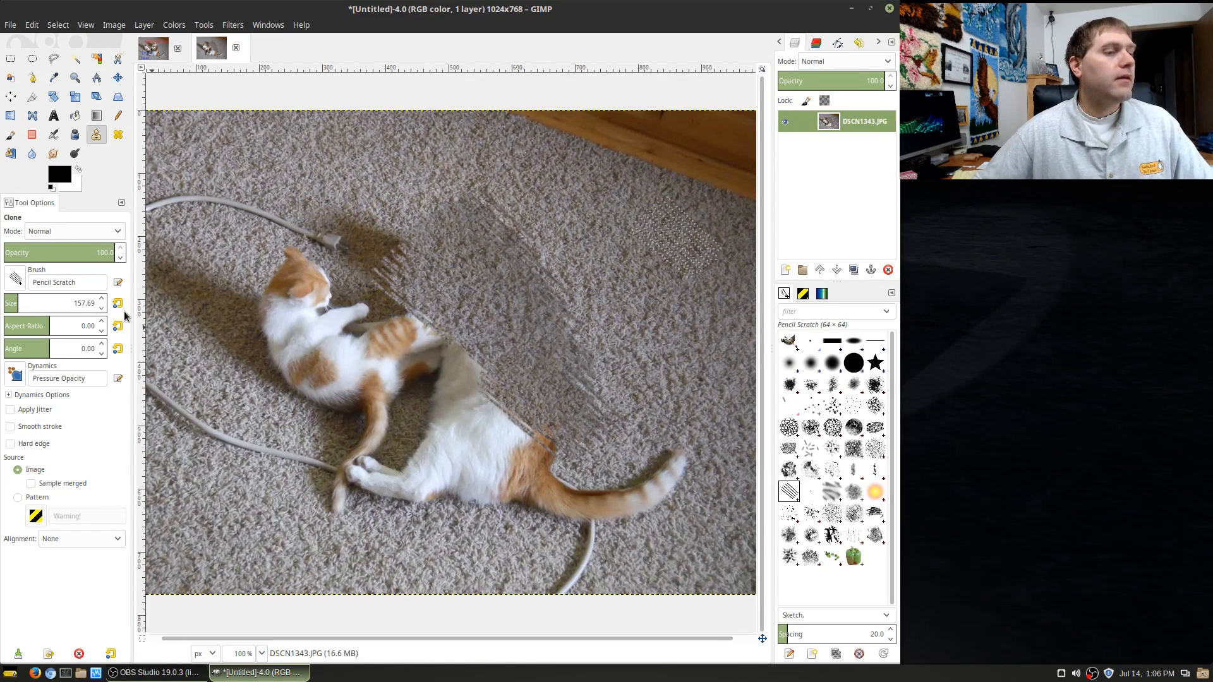
With the Heal tool, sample the carpet below the wood trim and heal across the cloned patch and larger cat's belly
click(118, 135)
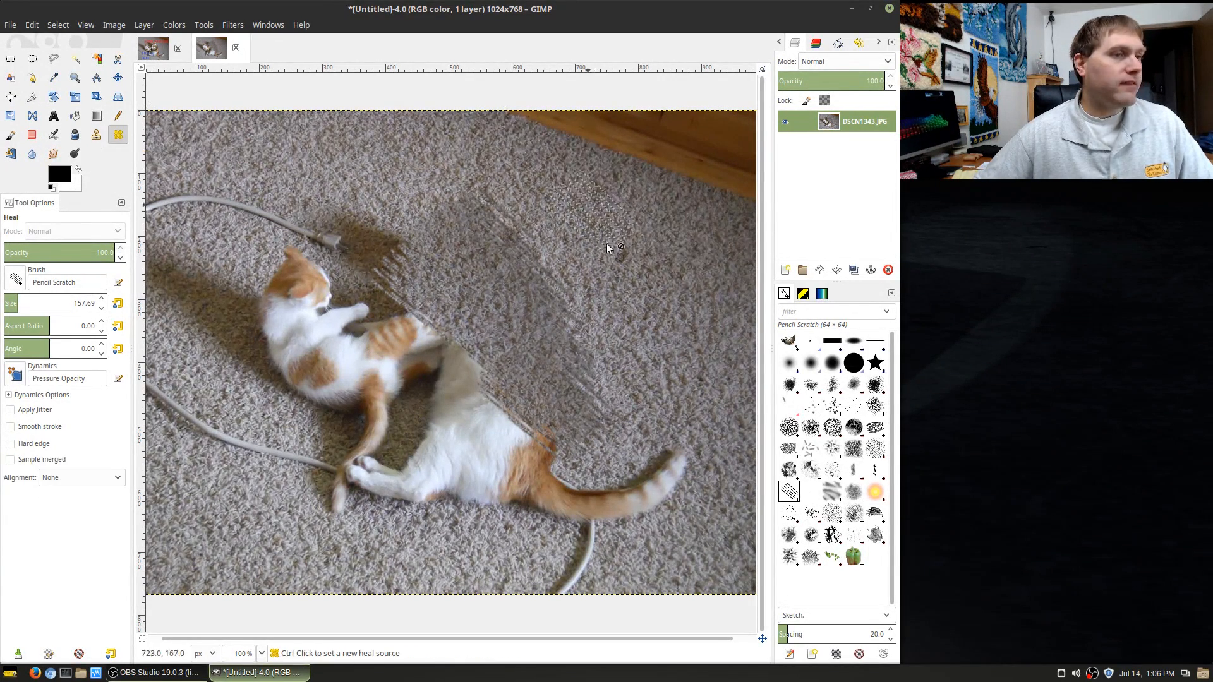
ctrl+click(687, 235)
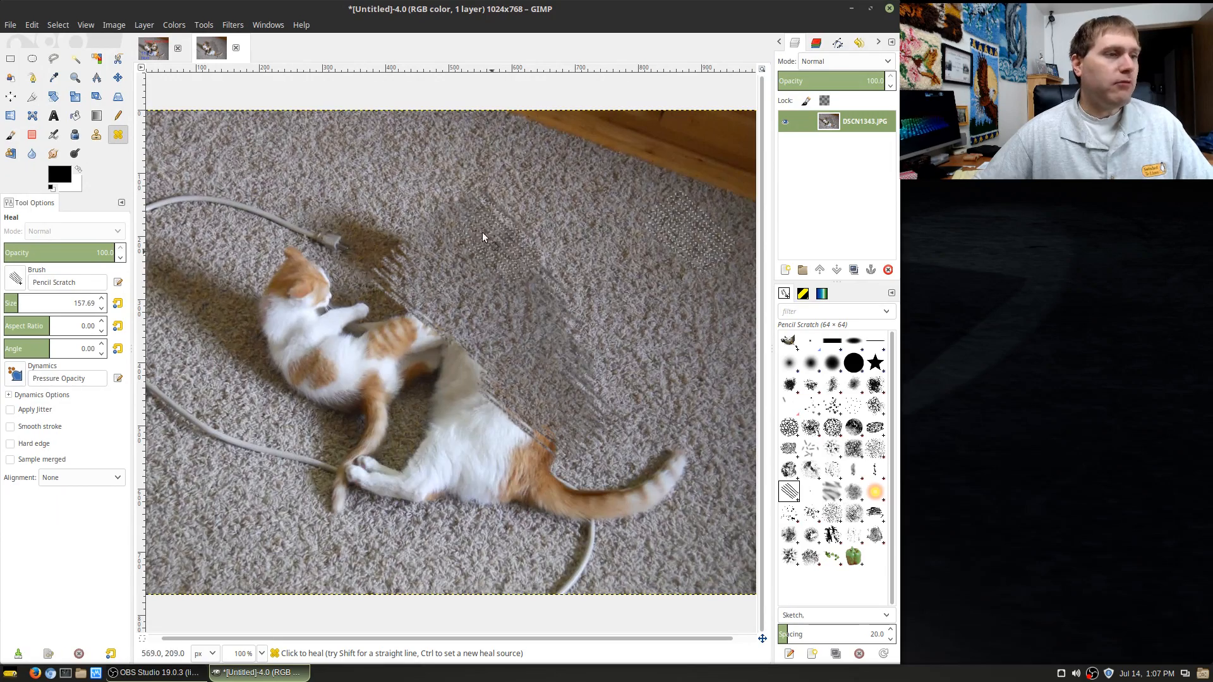
mouse_move(468, 227)
mouse_down()
mouse_move(430, 259)
mouse_move(488, 239)
mouse_move(470, 295)
mouse_move(501, 298)
mouse_move(494, 322)
mouse_move(519, 351)
mouse_up()
mouse_move(494, 427)
mouse_down()
mouse_move(519, 449)
mouse_move(519, 474)
mouse_move(445, 452)
mouse_move(480, 357)
mouse_move(442, 370)
mouse_move(485, 422)
mouse_move(542, 447)
mouse_move(541, 497)
mouse_move(574, 517)
mouse_move(570, 478)
mouse_move(508, 426)
mouse_move(504, 395)
mouse_move(572, 467)
mouse_move(555, 390)
mouse_move(483, 345)
mouse_move(436, 381)
mouse_move(623, 392)
mouse_up()
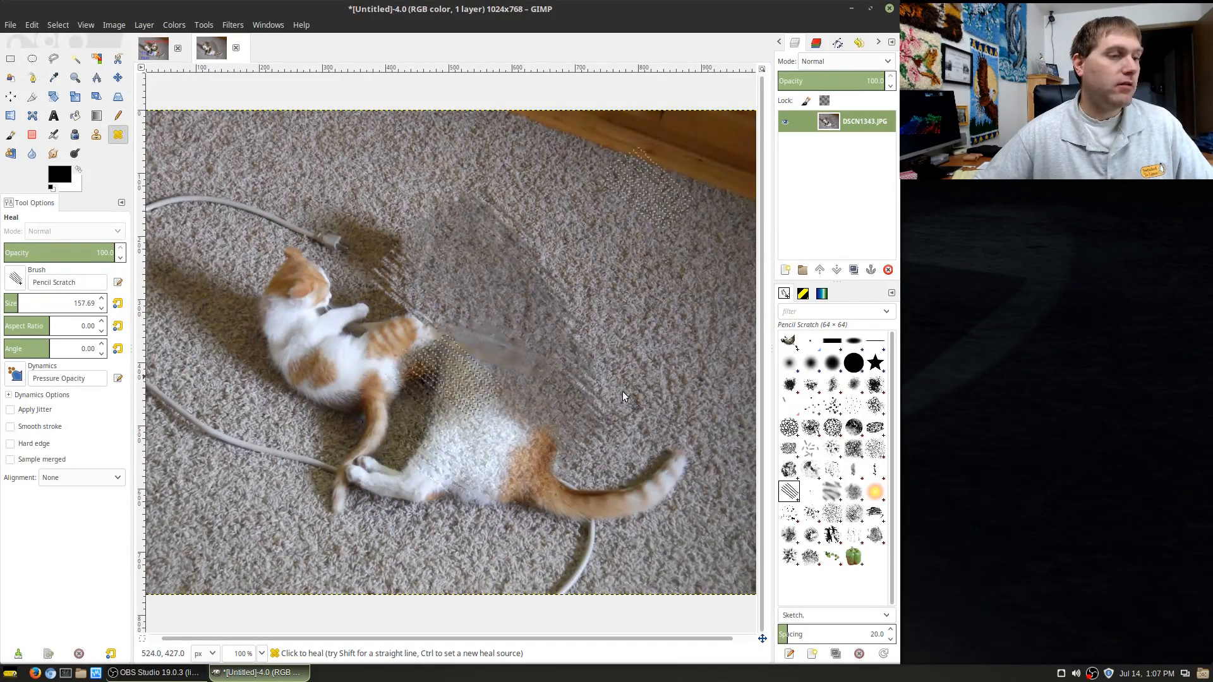
Undo the heal and clone strokes back to the untouched merged photo of the cats
key(ctrl+z)
key(ctrl+z)
key(ctrl+z)
key(ctrl+z)
key(ctrl+z)
key(ctrl+z)
key(ctrl+z)
key(ctrl+z)
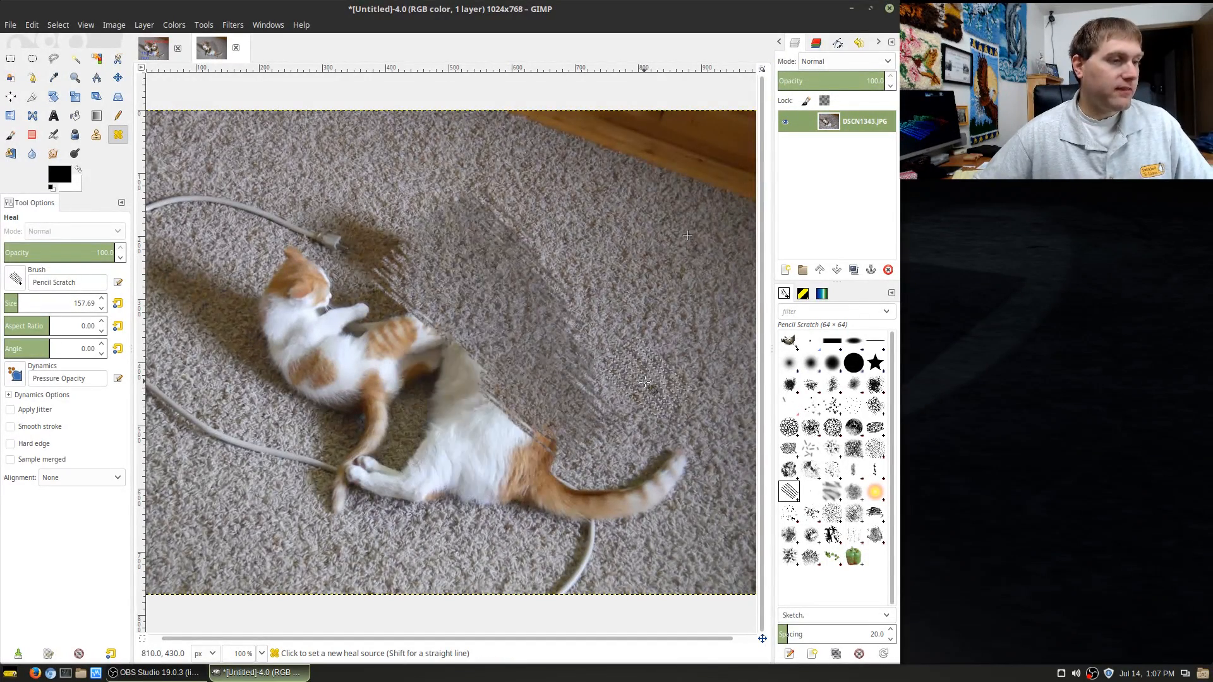
key(ctrl+z)
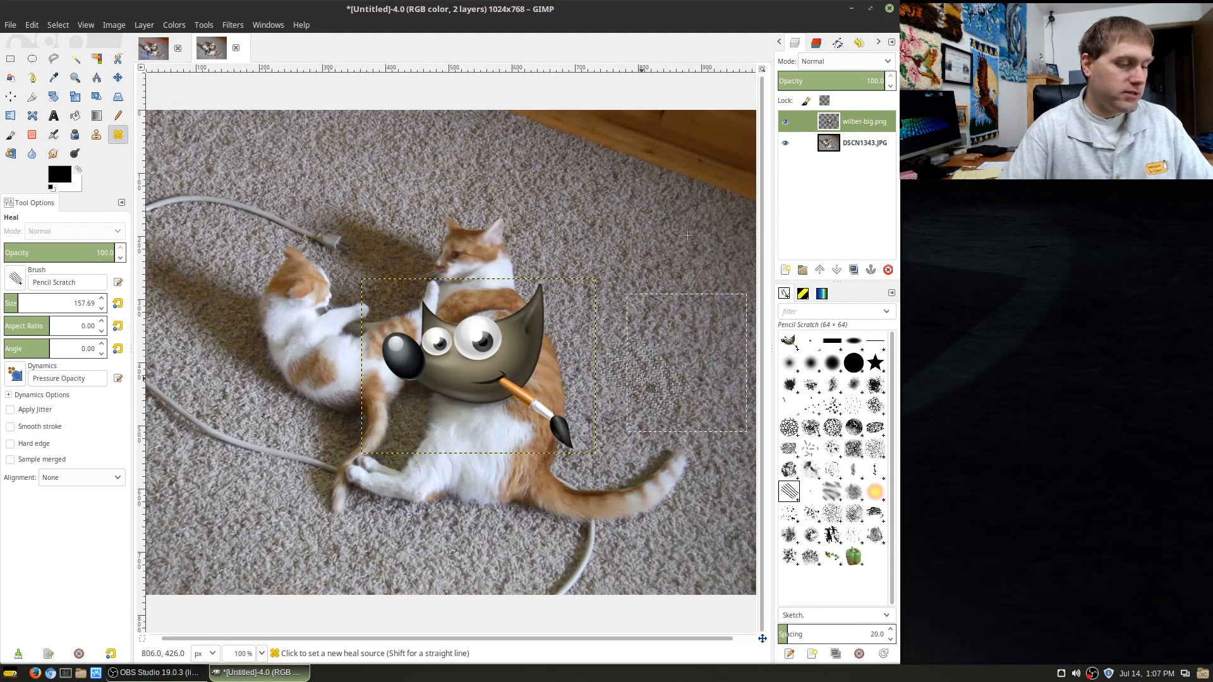
key(ctrl+y)
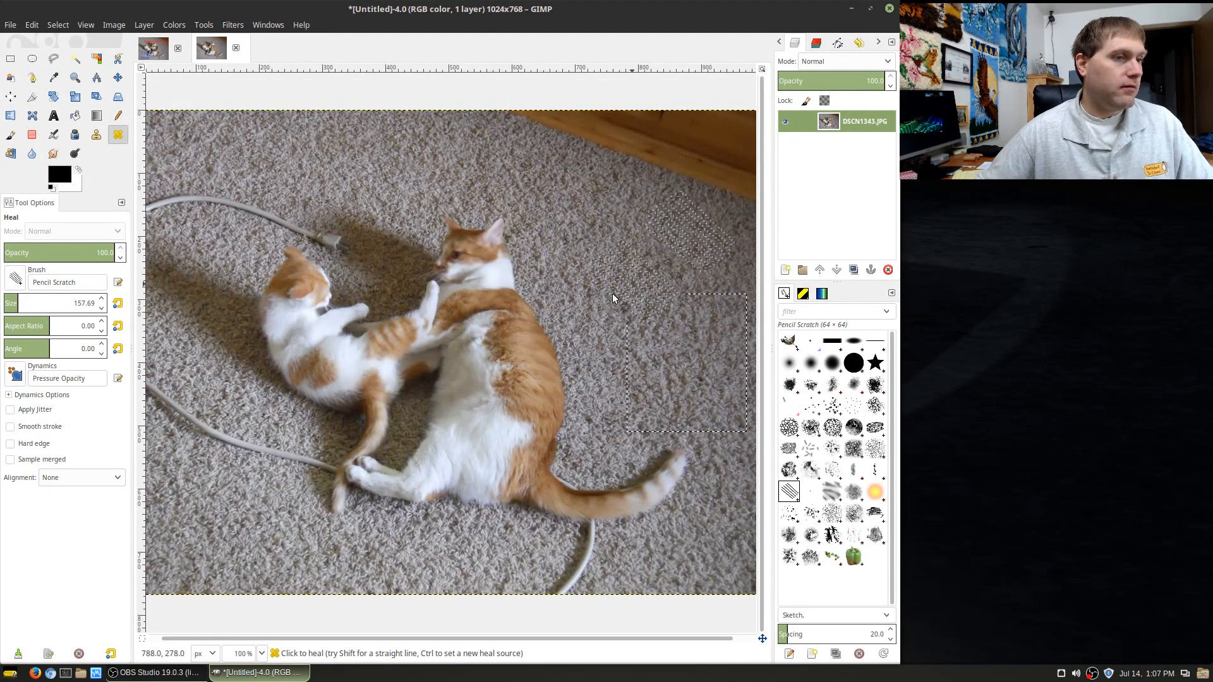
Heal carpet texture over the larger cat's head, back, belly and tail with the Pencil Scratch brush
mouse_move(479, 264)
mouse_down()
mouse_move(473, 326)
mouse_move(514, 354)
mouse_move(515, 380)
mouse_up()
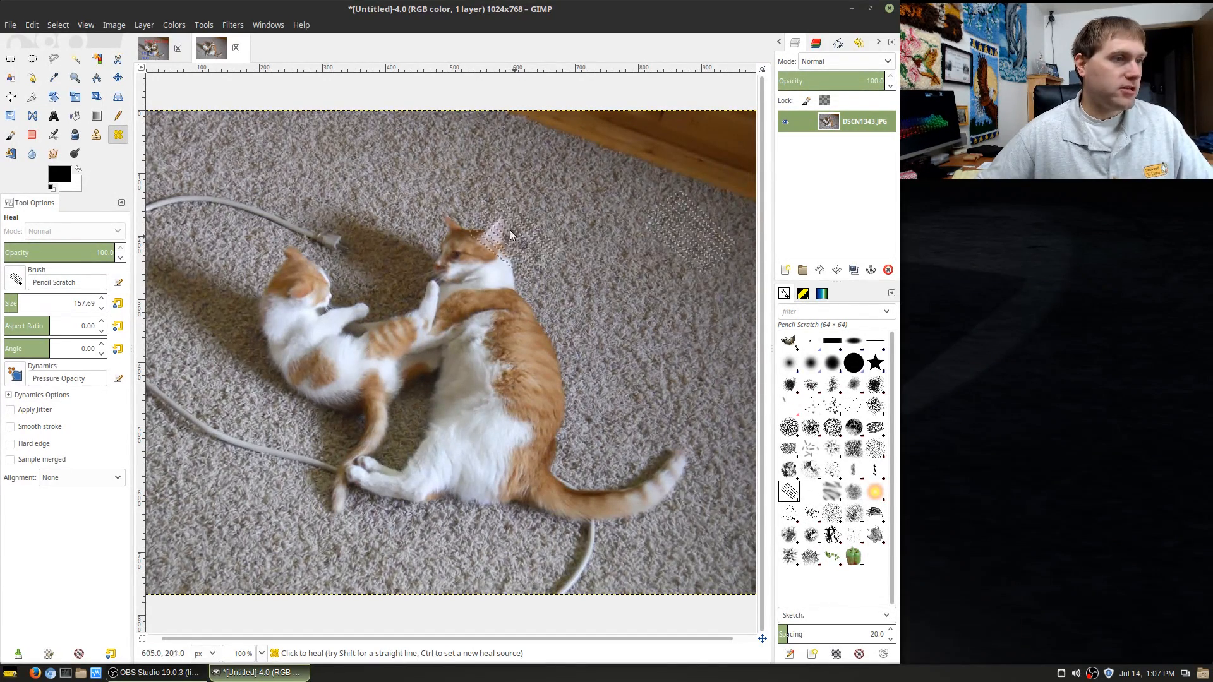
mouse_move(510, 235)
mouse_down()
mouse_move(461, 274)
mouse_move(488, 294)
mouse_move(482, 347)
mouse_move(519, 385)
mouse_move(541, 441)
mouse_move(497, 362)
mouse_move(455, 321)
mouse_move(427, 248)
mouse_move(465, 237)
mouse_move(524, 303)
mouse_move(554, 365)
mouse_move(550, 426)
mouse_move(516, 442)
mouse_move(471, 430)
mouse_move(447, 353)
mouse_move(514, 425)
mouse_move(555, 437)
mouse_up()
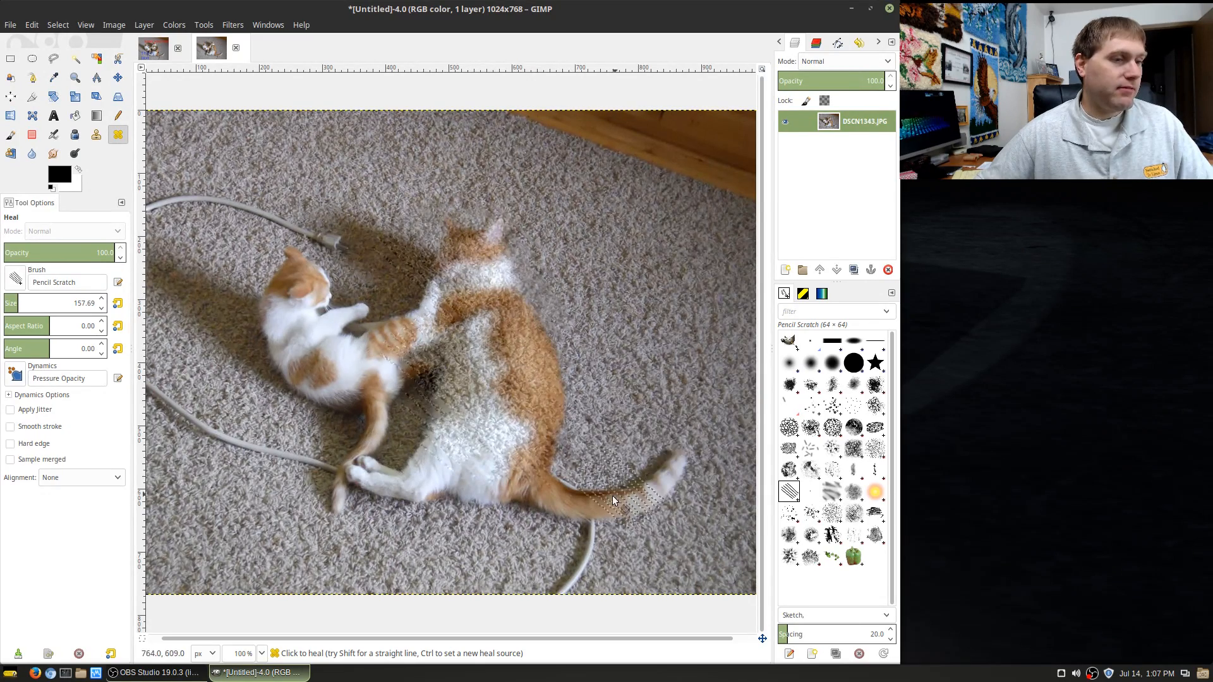
mouse_move(475, 485)
mouse_down()
mouse_move(485, 485)
mouse_move(375, 473)
mouse_move(486, 468)
mouse_move(536, 453)
mouse_up()
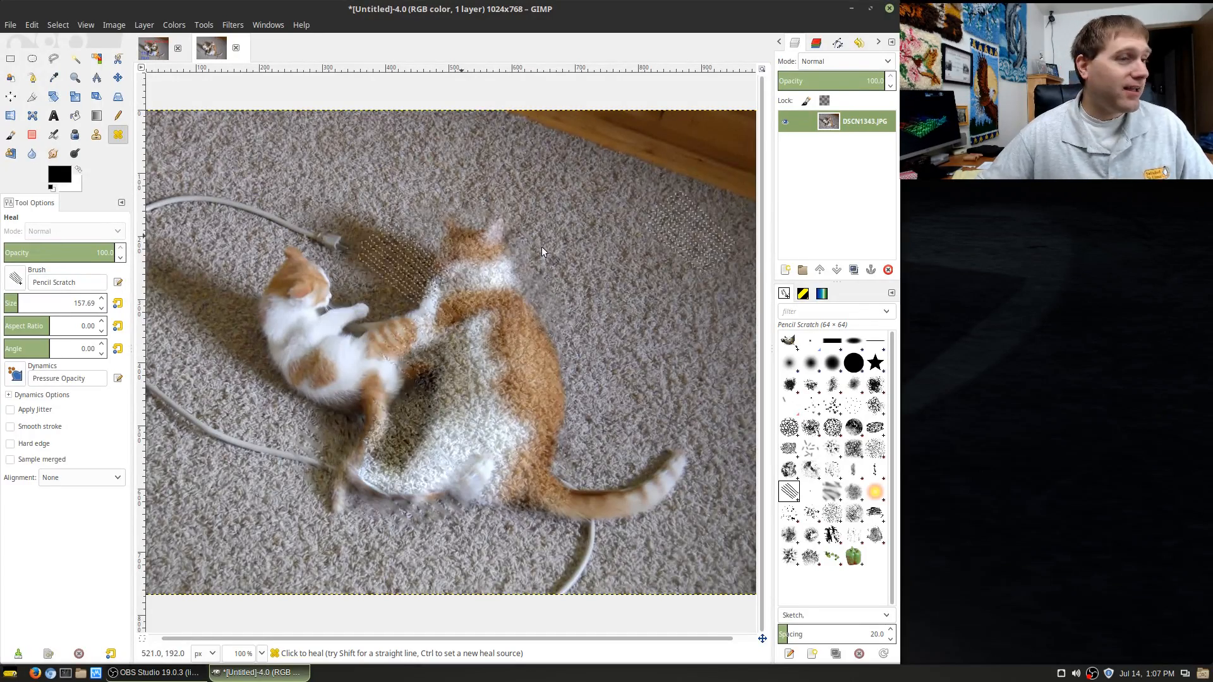
mouse_move(673, 456)
mouse_down()
mouse_move(629, 482)
mouse_move(571, 474)
mouse_up()
Resample the heal source and brush more healing strokes across the larger cat's body
ctrl+click(702, 254)
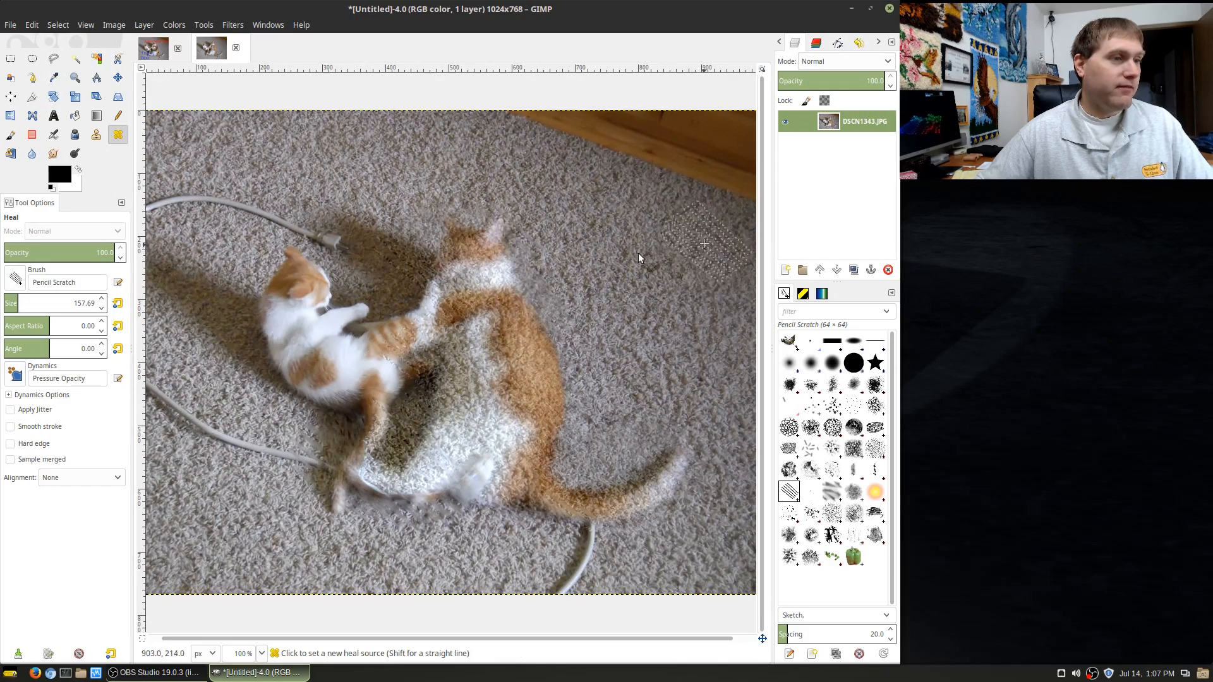
drag(505, 303, 560, 409)
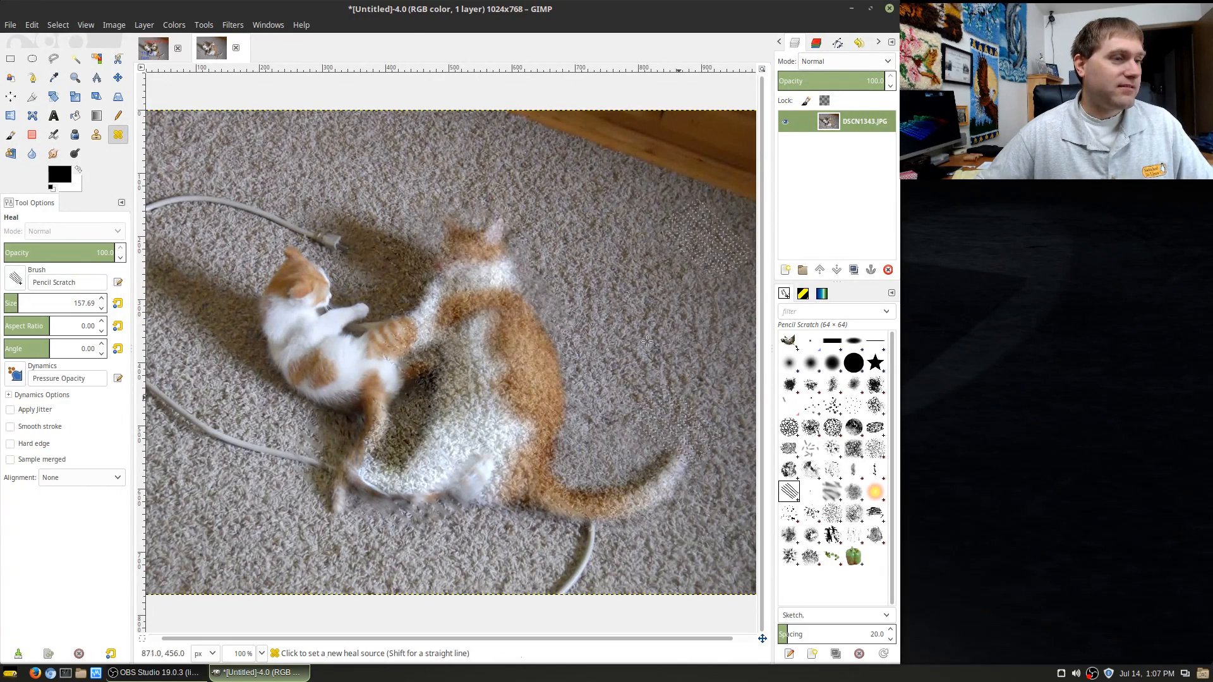
ctrl+click(519, 403)
drag(492, 307, 531, 417)
ctrl+click(687, 241)
mouse_move(459, 233)
mouse_down()
mouse_move(467, 256)
mouse_move(505, 296)
mouse_move(505, 347)
mouse_move(538, 397)
mouse_move(563, 505)
mouse_move(678, 462)
mouse_move(668, 471)
mouse_move(503, 431)
mouse_move(412, 486)
mouse_move(497, 360)
mouse_move(715, 454)
mouse_up()
click(602, 331)
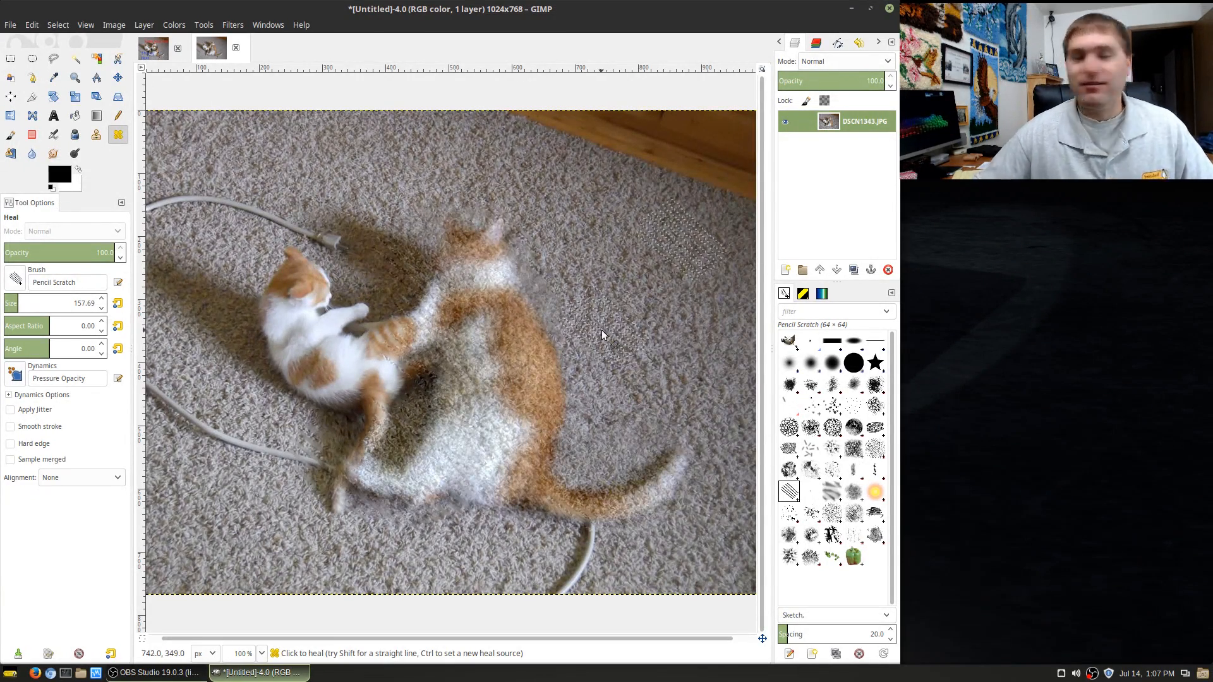
Choose the Perspective Clone tool and close the untitled image, discarding its changes
click(11, 156)
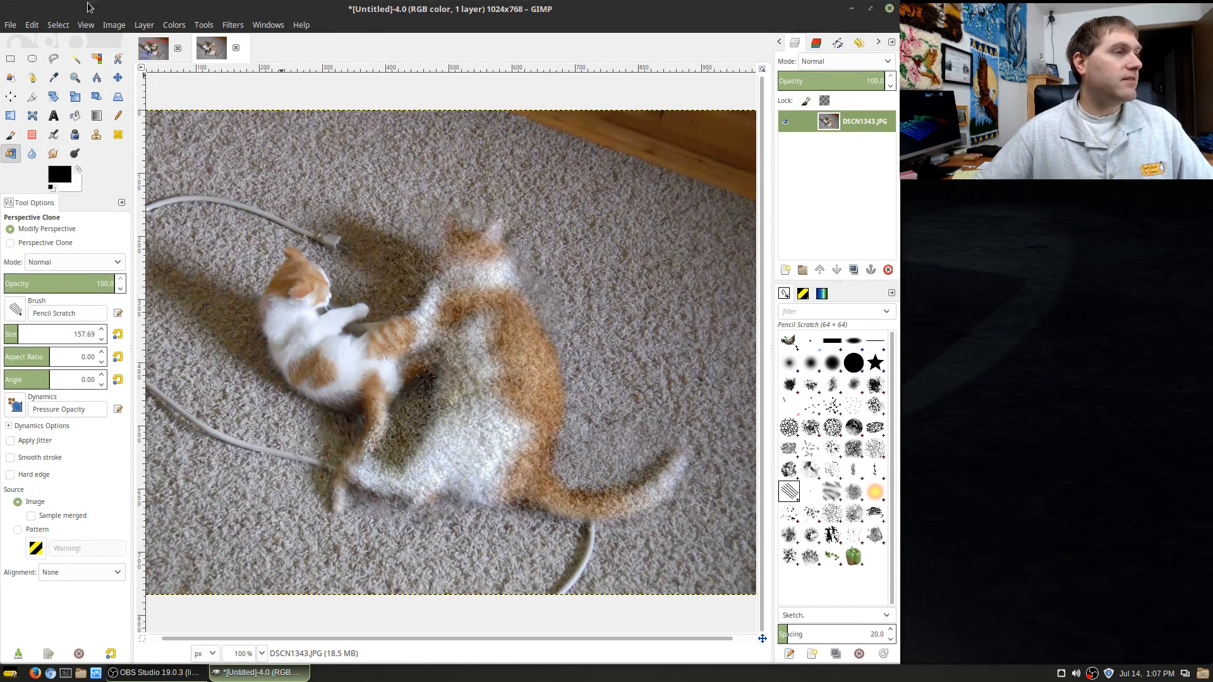
click(235, 47)
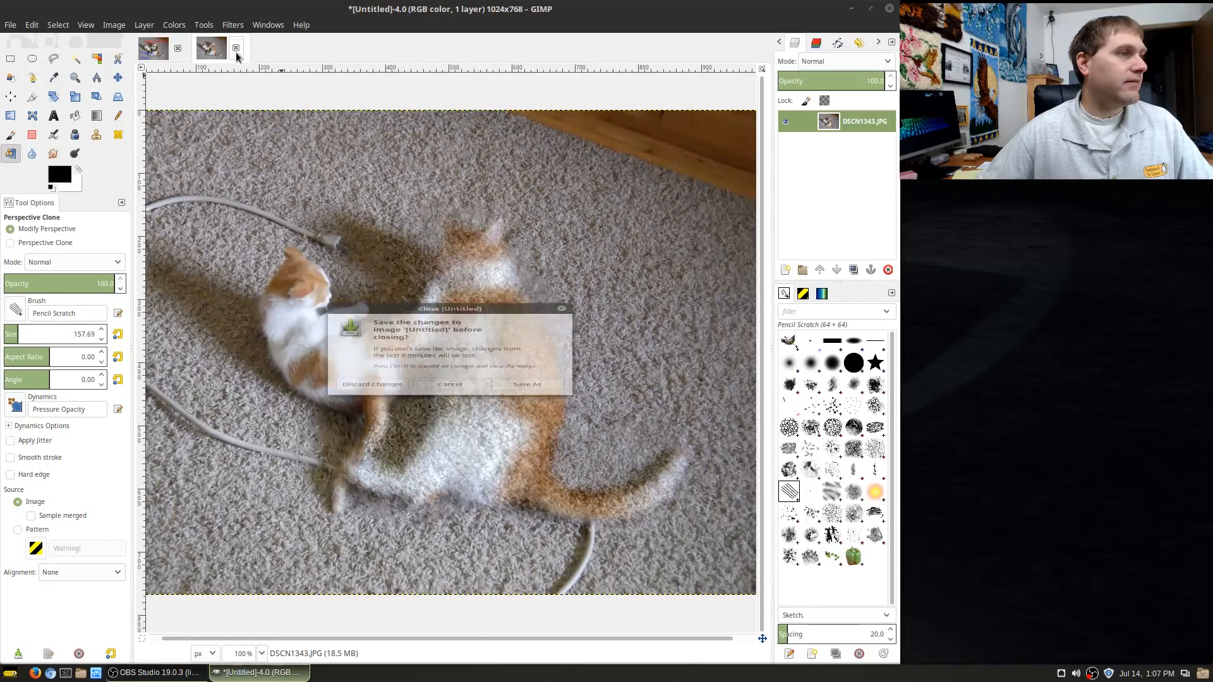
click(372, 406)
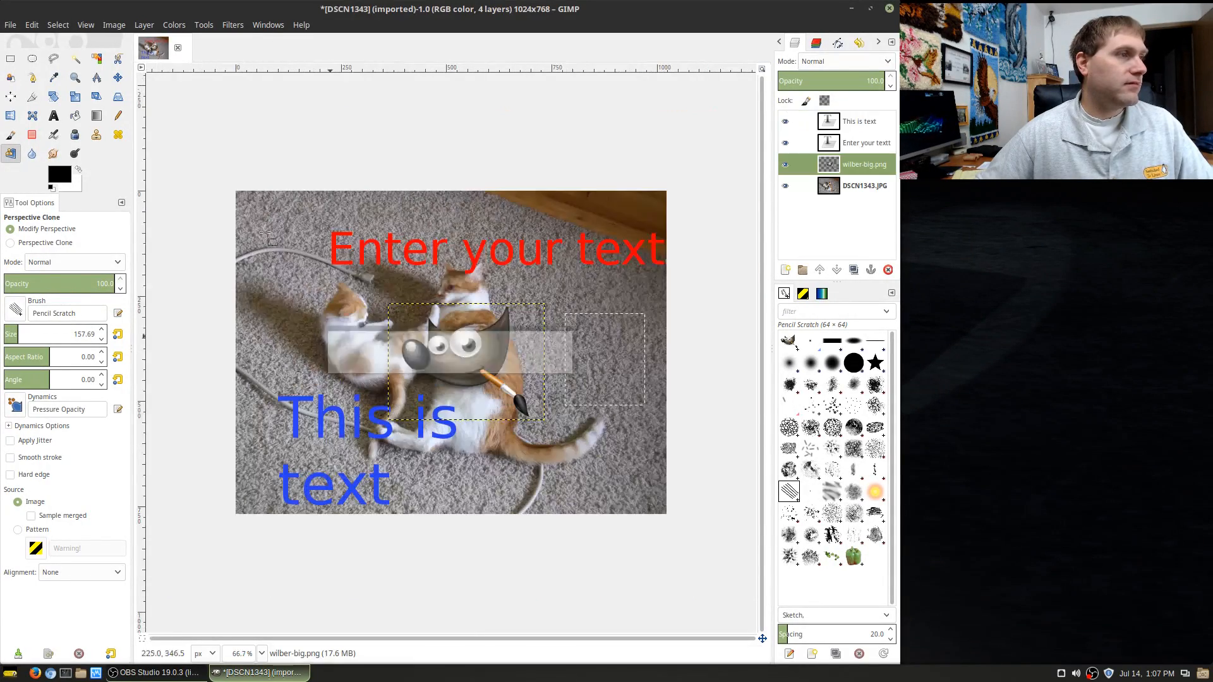
Delete the two text layers and the wilber-big.png layer, leaving only DSCN1343.JPG
right_click(846, 125)
click(872, 264)
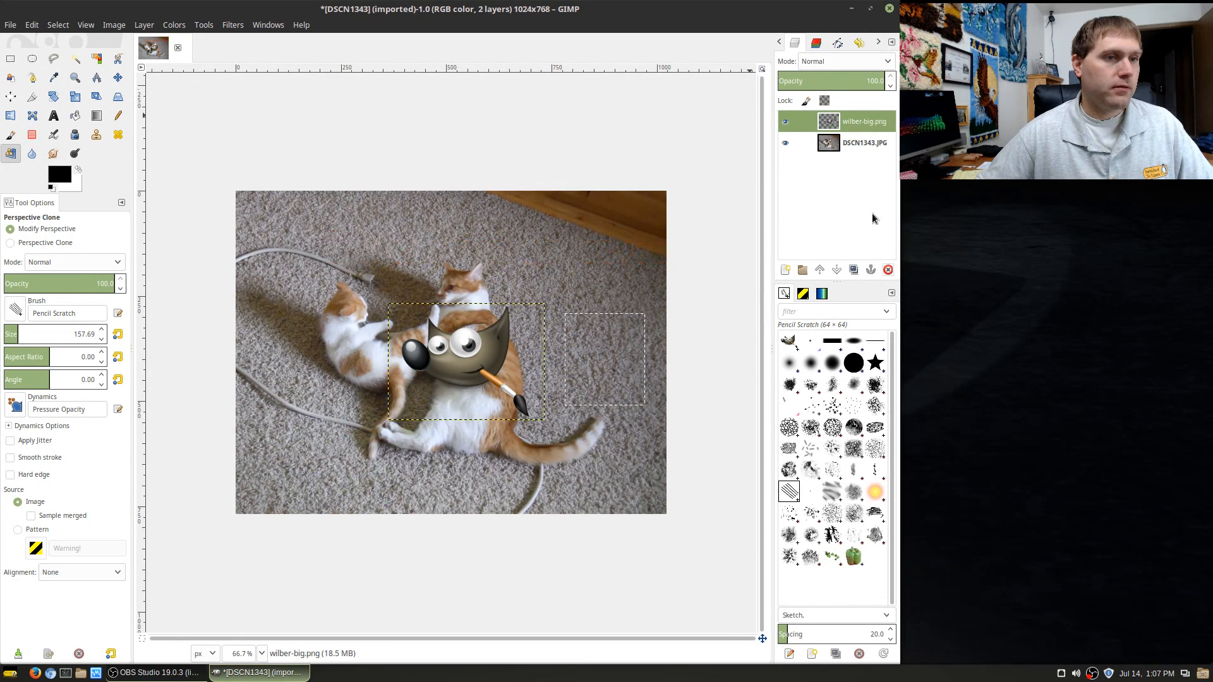
right_click(850, 126)
click(892, 249)
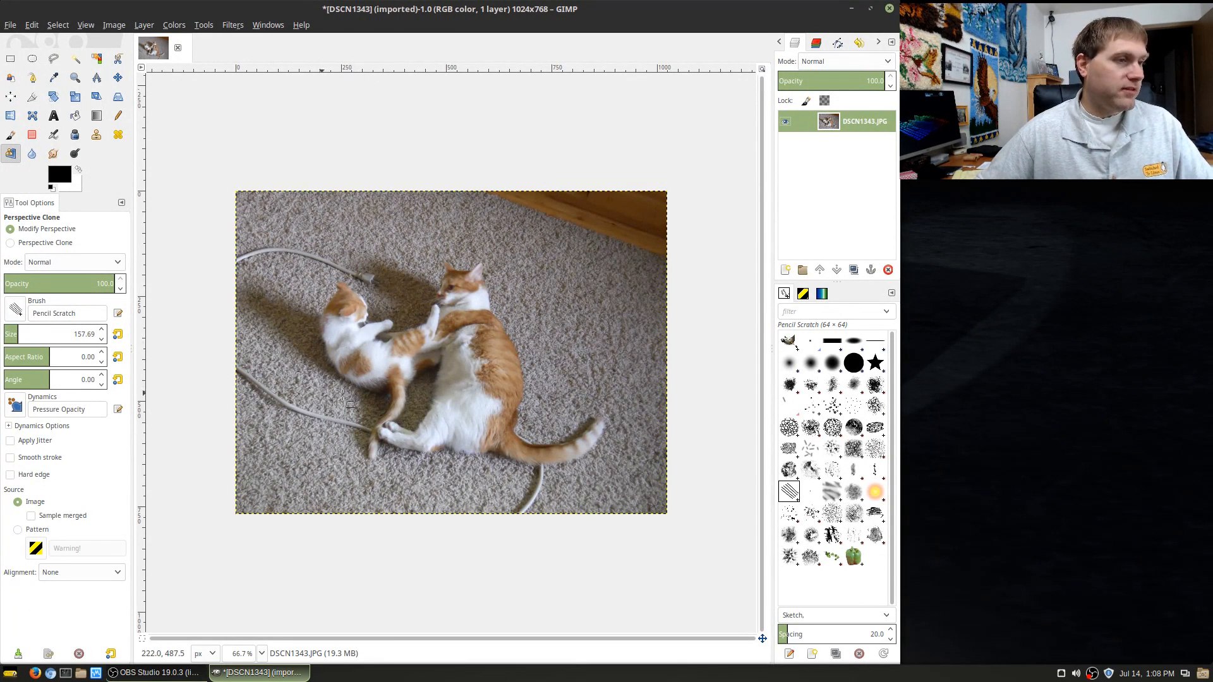
Reshape the Perspective Clone frame into a narrow upright quadrilateral over the smaller cat, then switch to Perspective Clone mode
scroll(338, 369, up, 2)
scroll(338, 372, down, 2)
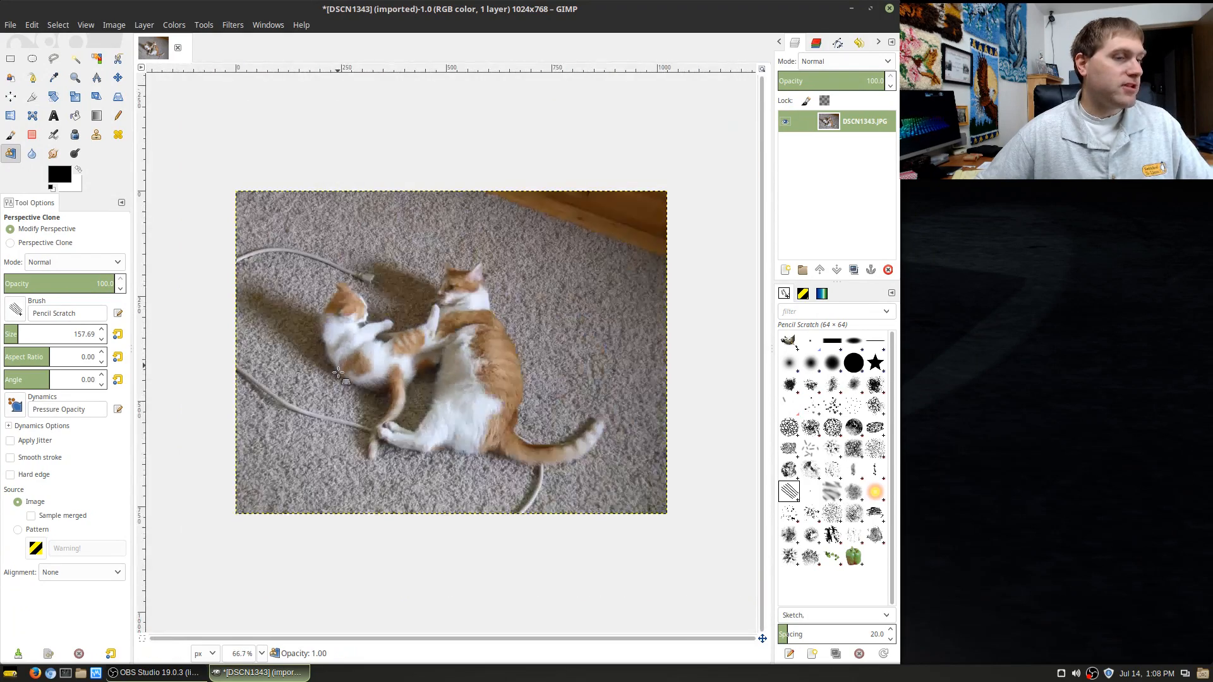
scroll(338, 371, up, 1)
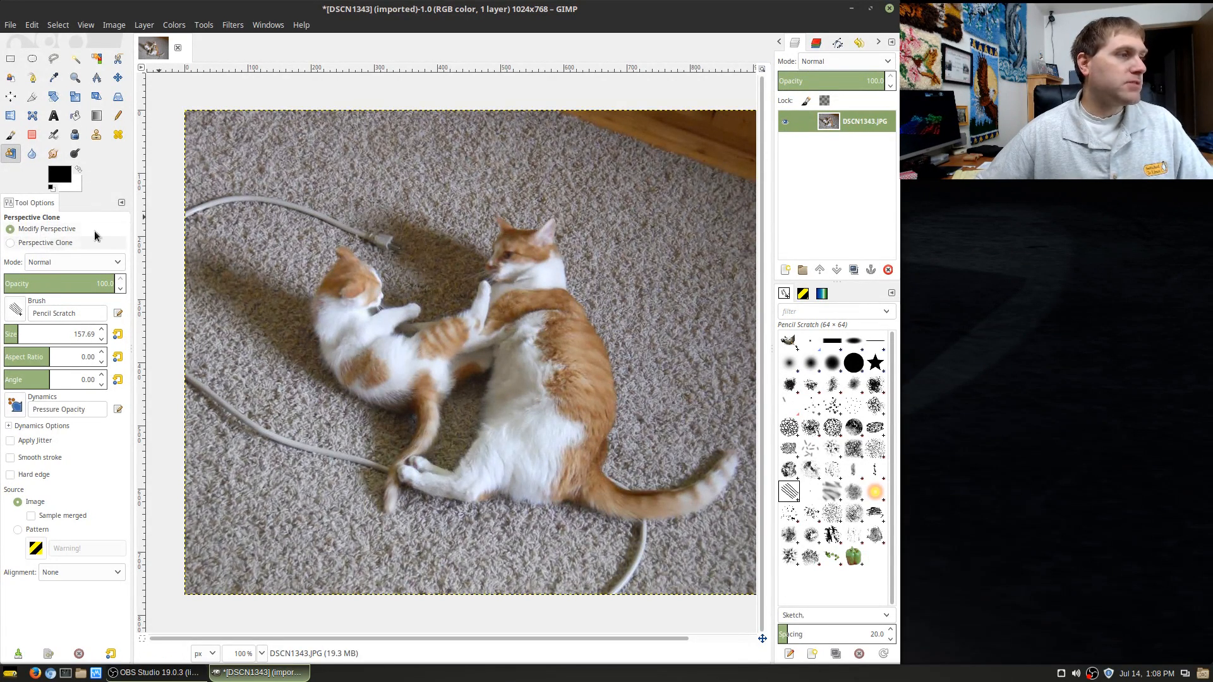
click(343, 241)
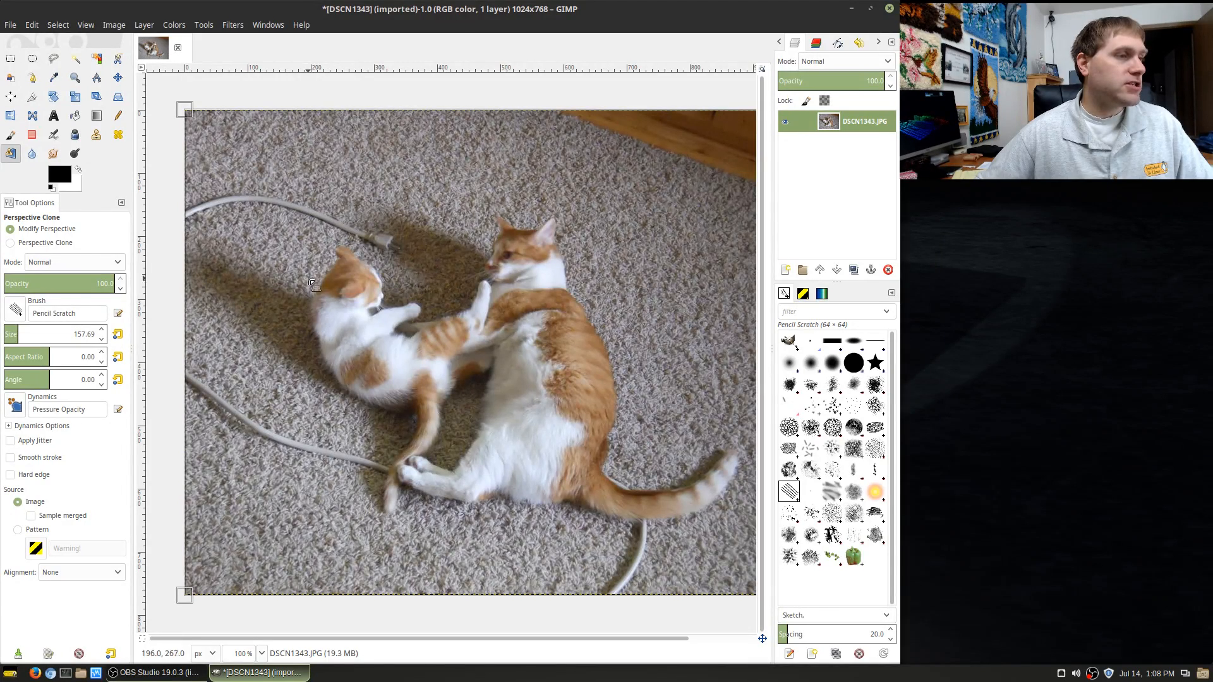
drag(184, 109, 323, 242)
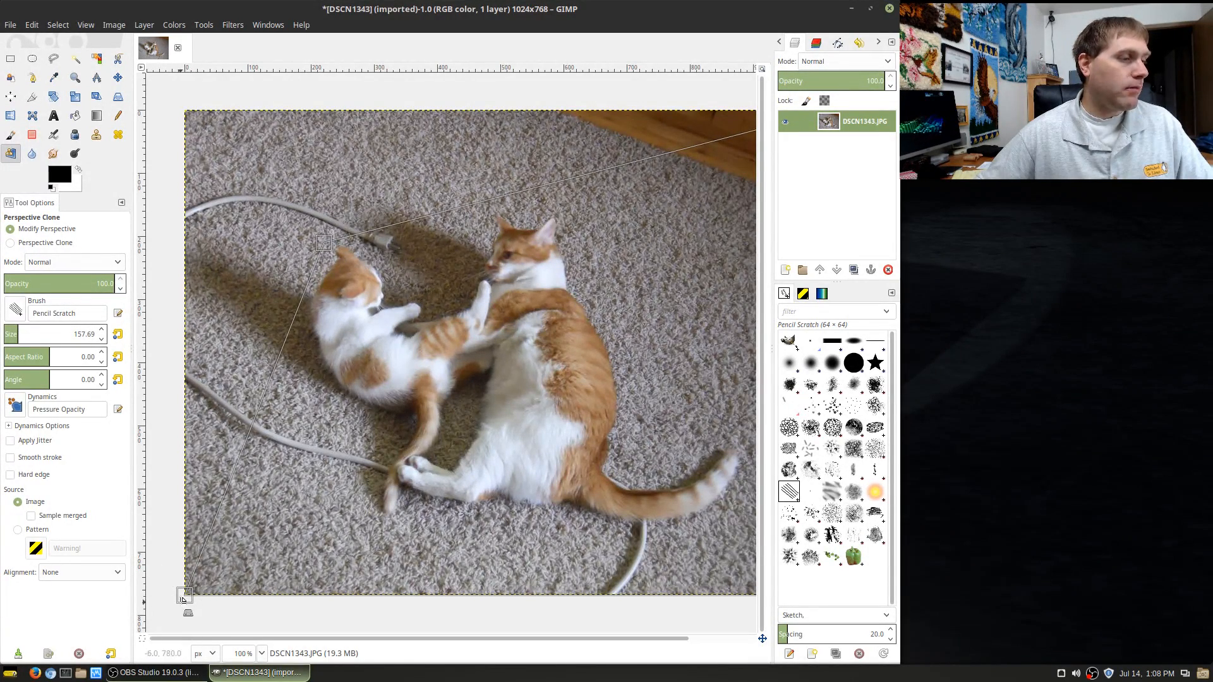
mouse_move(183, 597)
mouse_down()
mouse_move(284, 423)
mouse_move(278, 387)
mouse_up()
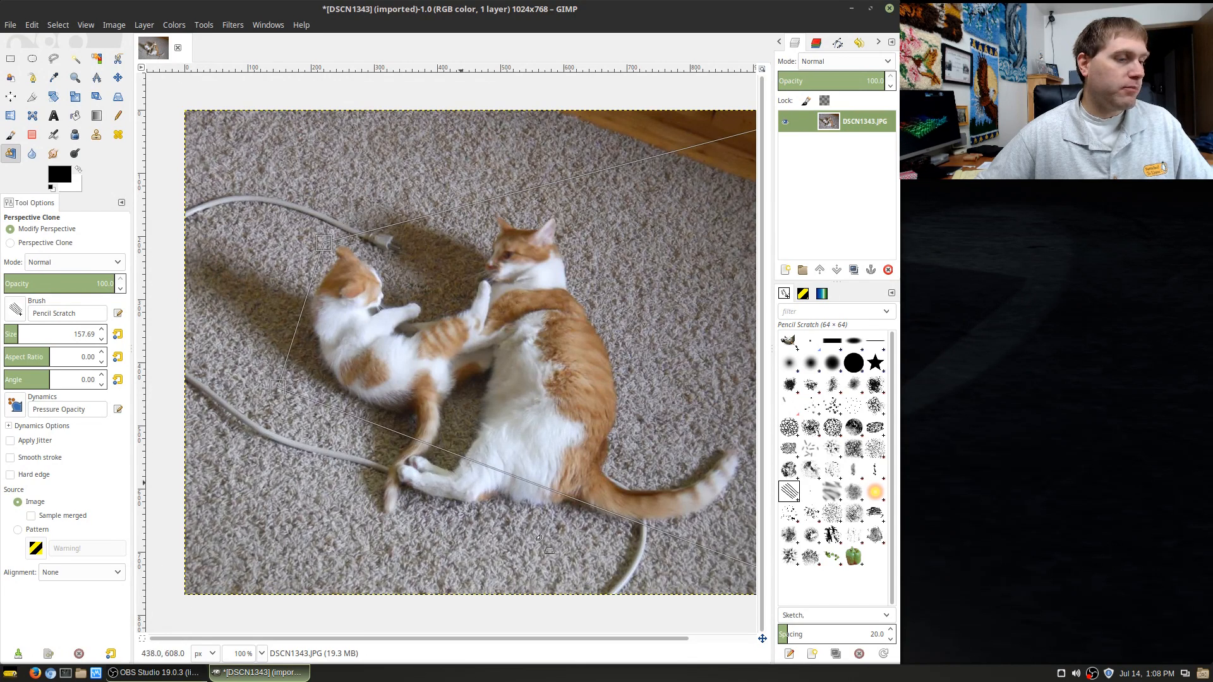
drag(377, 638, 435, 638)
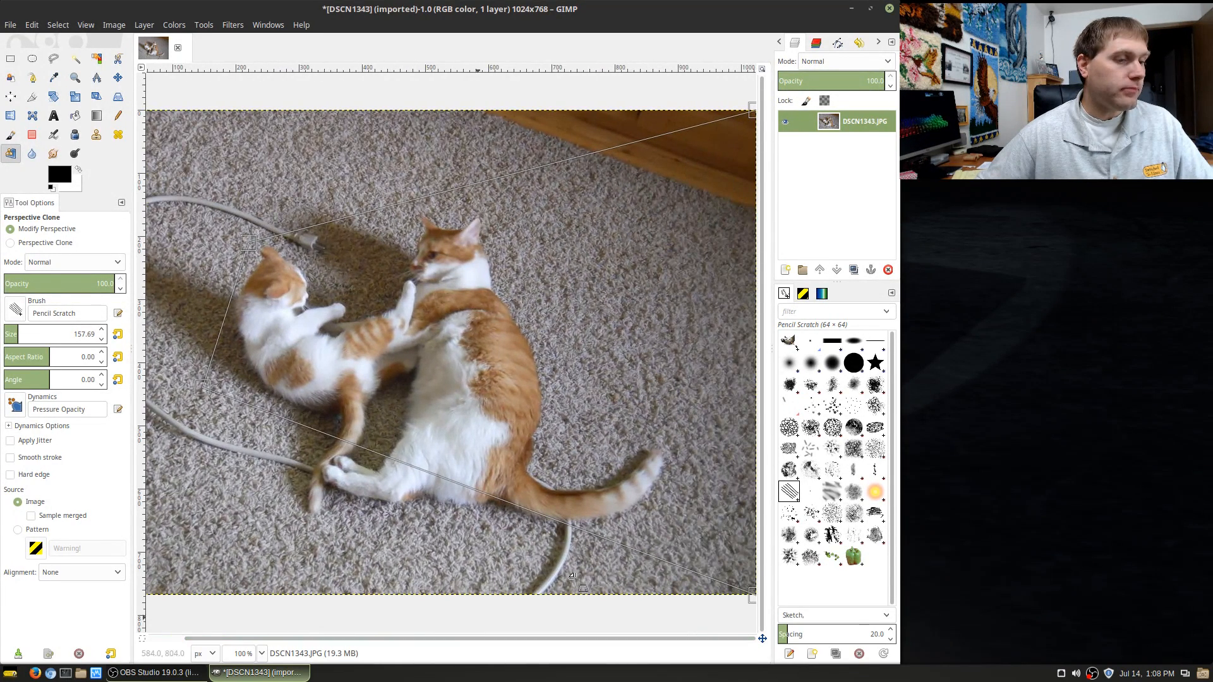
mouse_move(752, 595)
mouse_down()
mouse_move(487, 501)
mouse_move(386, 496)
mouse_move(298, 545)
mouse_up()
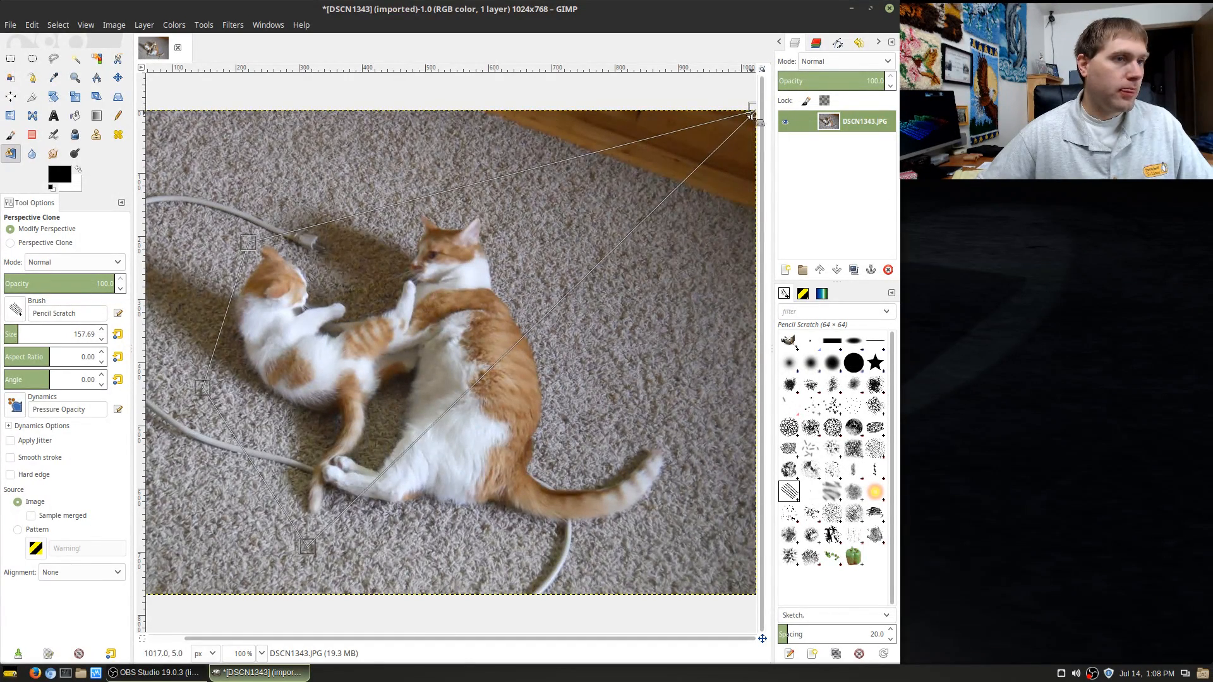
mouse_move(750, 115)
mouse_down()
mouse_move(588, 180)
mouse_move(533, 138)
mouse_move(398, 171)
mouse_move(404, 190)
mouse_move(335, 185)
mouse_move(335, 142)
mouse_up()
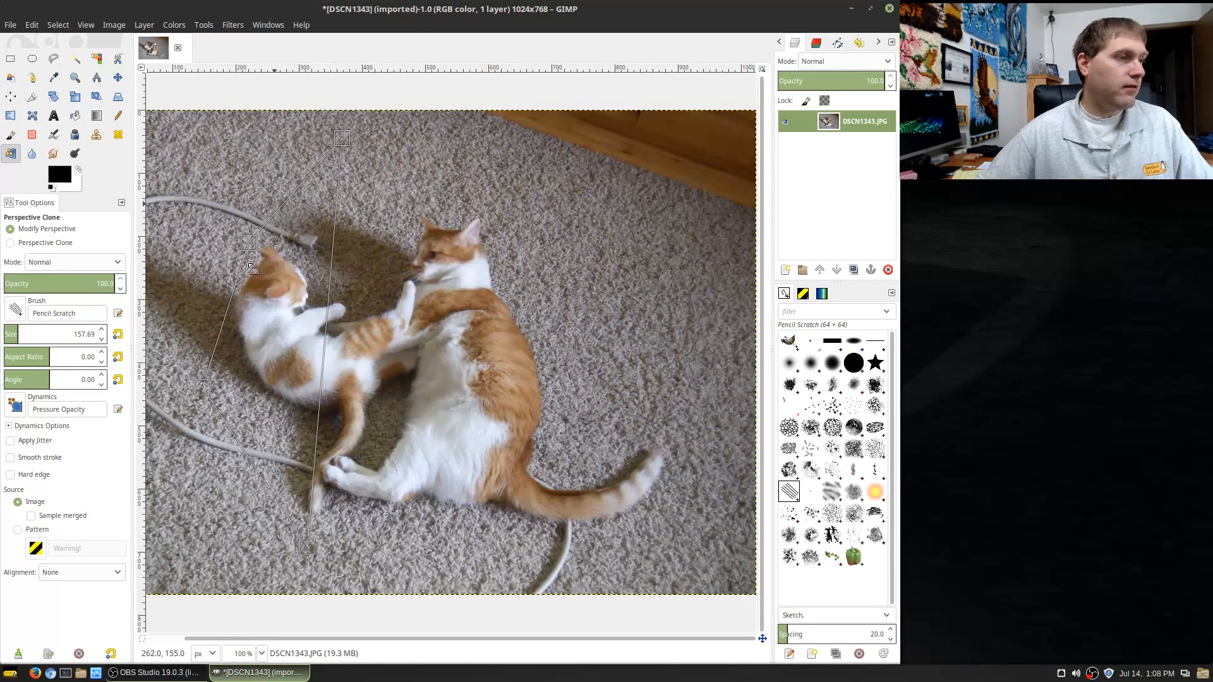
mouse_move(191, 390)
mouse_down()
mouse_move(253, 479)
mouse_move(256, 468)
mouse_up()
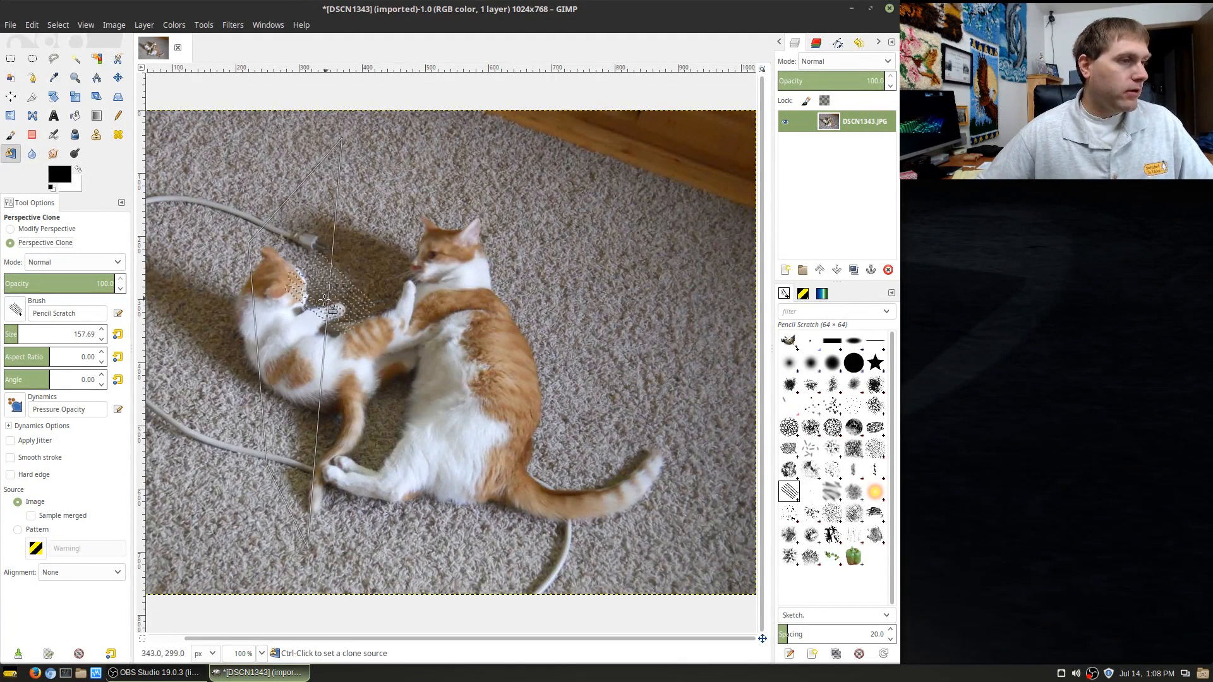
With the 2. Hardness 100 brush, sample the smaller cat's head and paint a perspective-cloned stroke on the carpet beside the larger cat
click(856, 364)
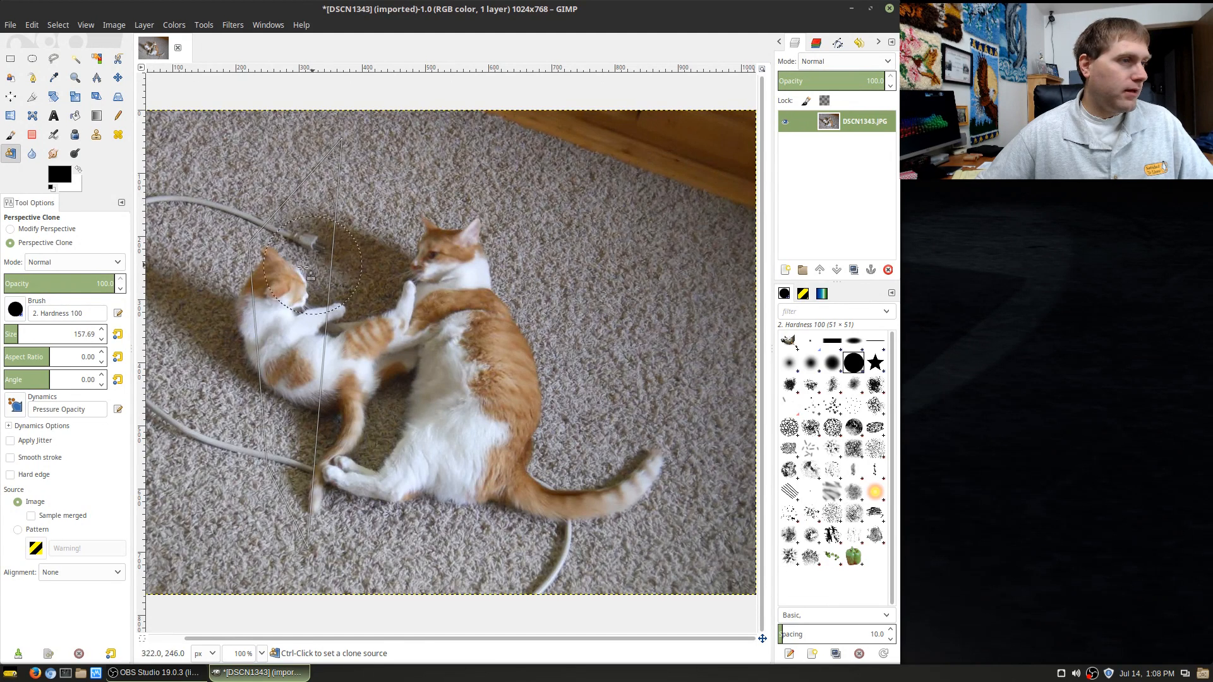
ctrl+click(268, 279)
drag(653, 231, 680, 420)
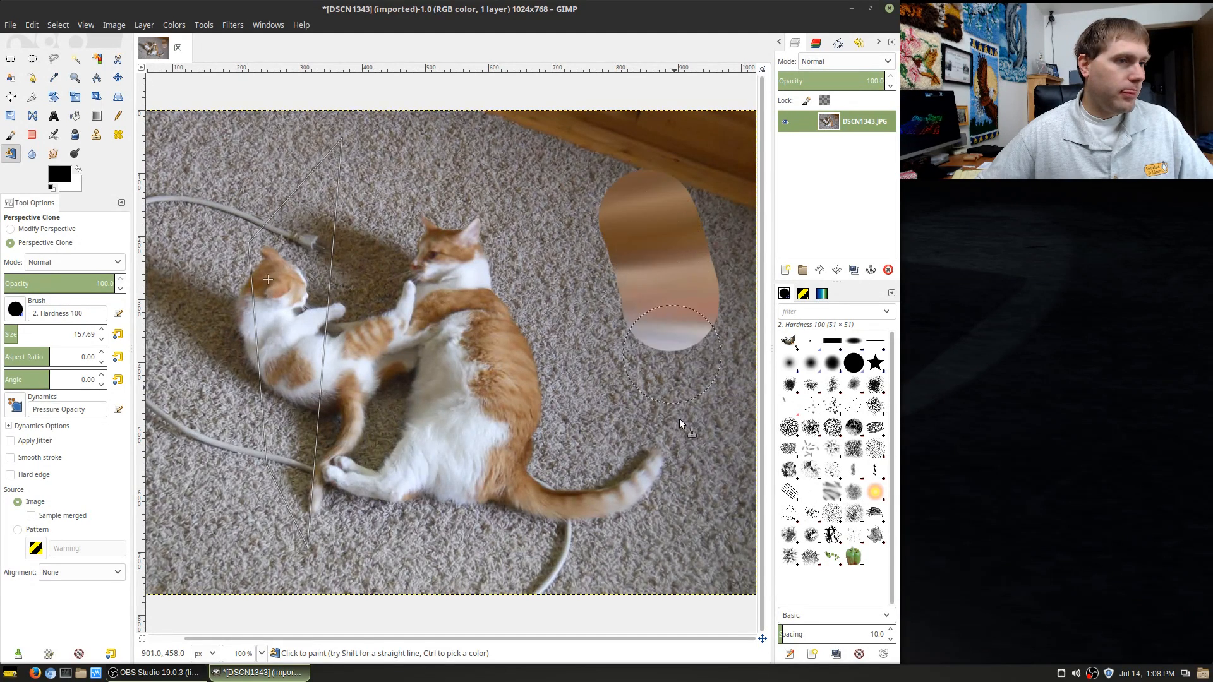
Paint perspective-cloned strokes across the cats and the surrounding carpet, and undo them
mouse_move(574, 215)
mouse_down()
mouse_move(619, 387)
mouse_move(516, 253)
mouse_move(527, 412)
mouse_move(474, 258)
mouse_move(480, 449)
mouse_move(453, 498)
mouse_move(605, 379)
mouse_move(533, 508)
mouse_move(601, 523)
mouse_move(490, 503)
mouse_up()
mouse_move(563, 165)
mouse_down()
mouse_move(454, 209)
mouse_move(470, 257)
mouse_move(386, 494)
mouse_move(437, 273)
mouse_move(419, 281)
mouse_move(447, 506)
mouse_move(638, 417)
mouse_move(720, 469)
mouse_move(620, 294)
mouse_move(673, 270)
mouse_move(662, 184)
mouse_move(627, 137)
mouse_move(594, 126)
mouse_move(700, 237)
mouse_move(698, 429)
mouse_move(649, 594)
mouse_up()
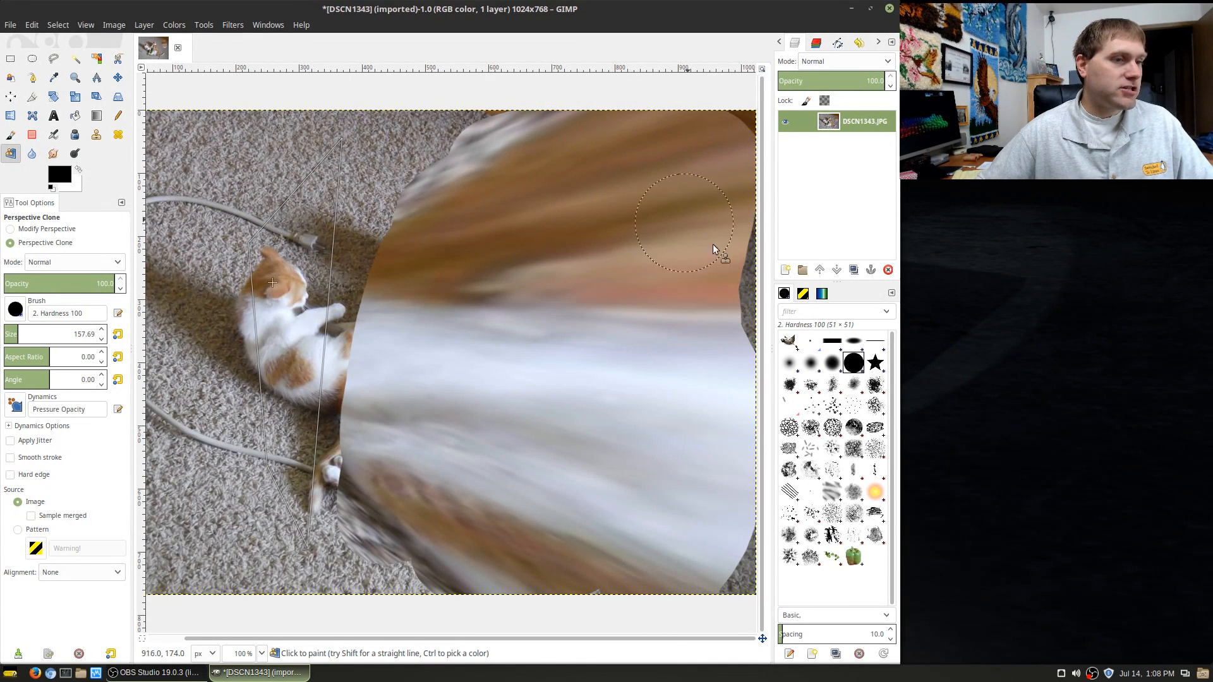
mouse_move(713, 244)
mouse_down()
mouse_move(674, 495)
mouse_move(500, 613)
mouse_move(718, 502)
mouse_up()
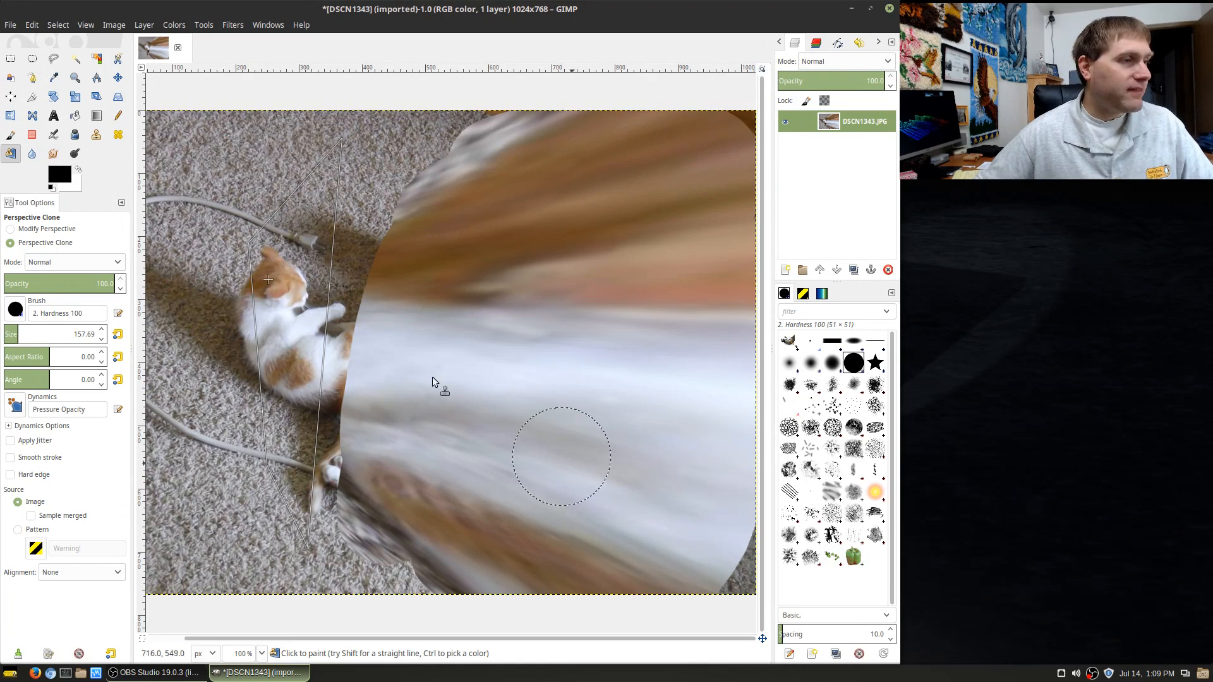
key(ctrl+z)
key(ctrl+z)
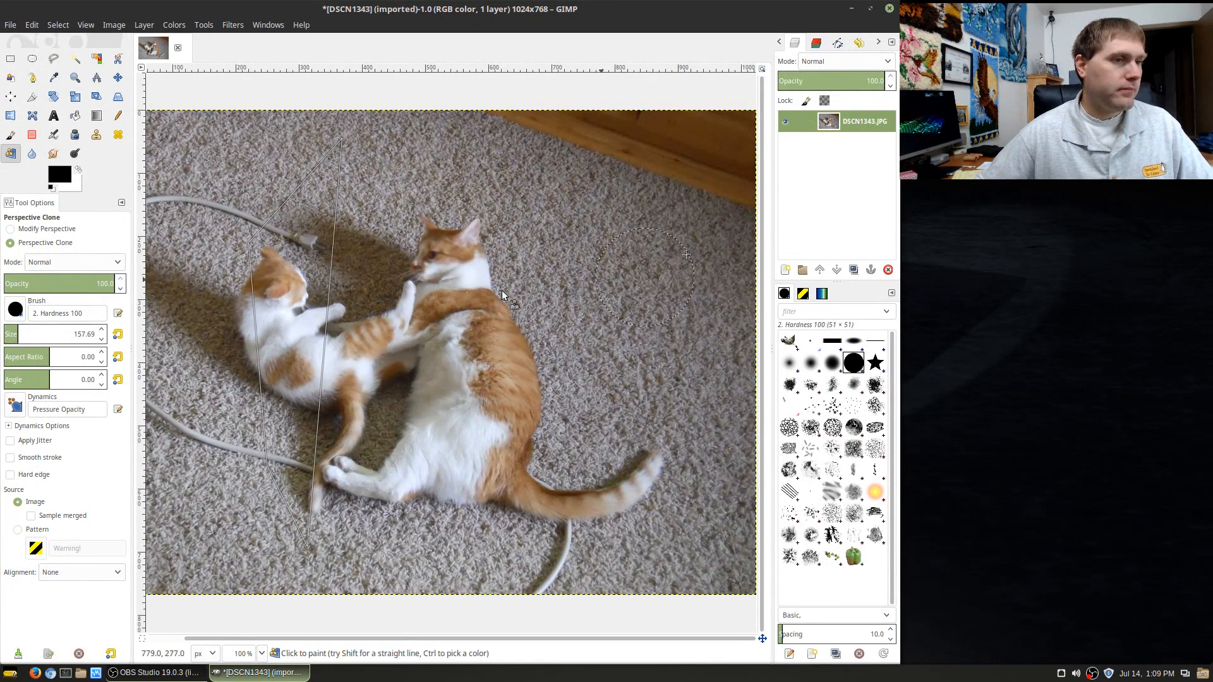
mouse_move(420, 278)
mouse_down()
mouse_move(439, 440)
mouse_move(424, 276)
mouse_move(402, 198)
mouse_move(381, 317)
mouse_move(313, 493)
mouse_move(292, 317)
mouse_move(336, 207)
mouse_move(350, 199)
mouse_move(372, 386)
mouse_move(441, 440)
mouse_move(340, 503)
mouse_move(307, 498)
mouse_move(269, 226)
mouse_move(286, 145)
mouse_move(331, 141)
mouse_move(227, 229)
mouse_move(246, 455)
mouse_move(390, 302)
mouse_up()
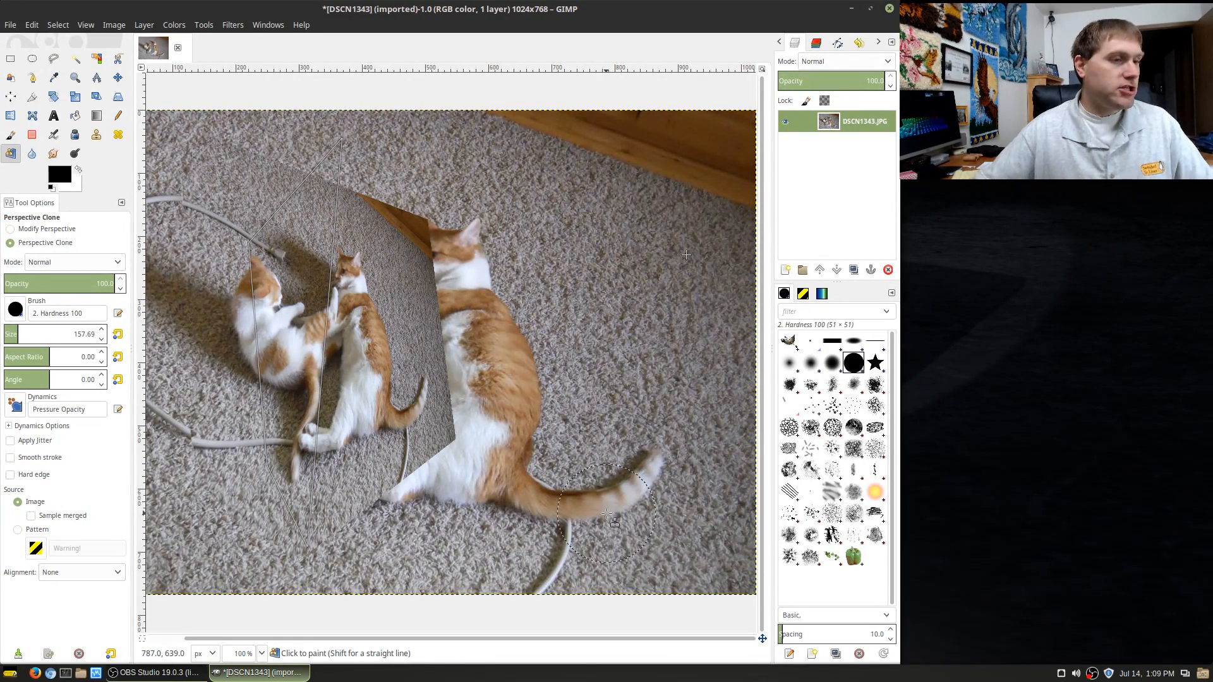
key(ctrl+z)
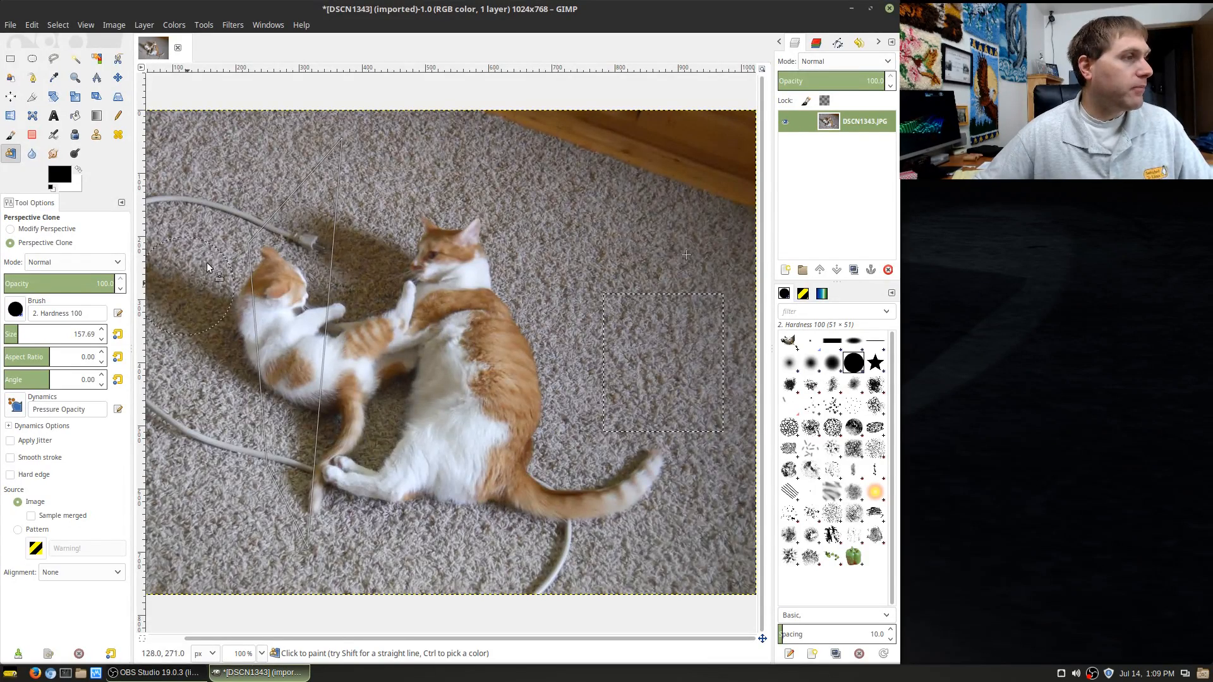
Choose the Blur / Sharpen tool and clear the rectangular selection on the carpet
click(30, 154)
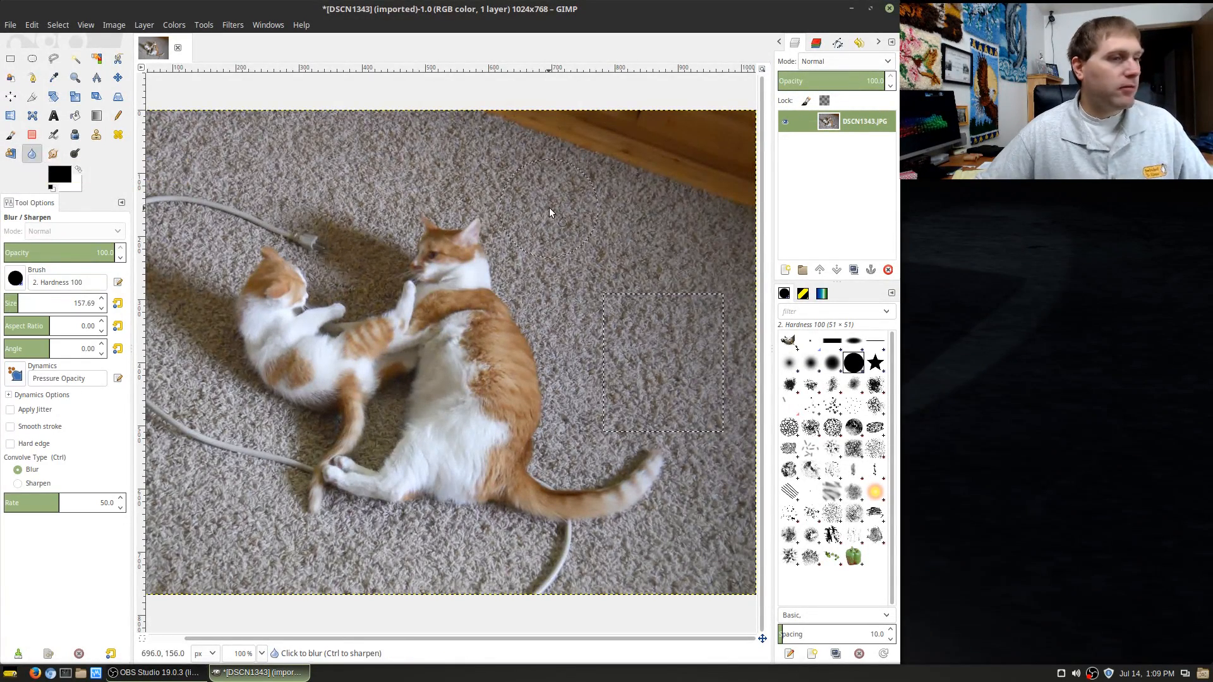
key(ctrl+shift+a)
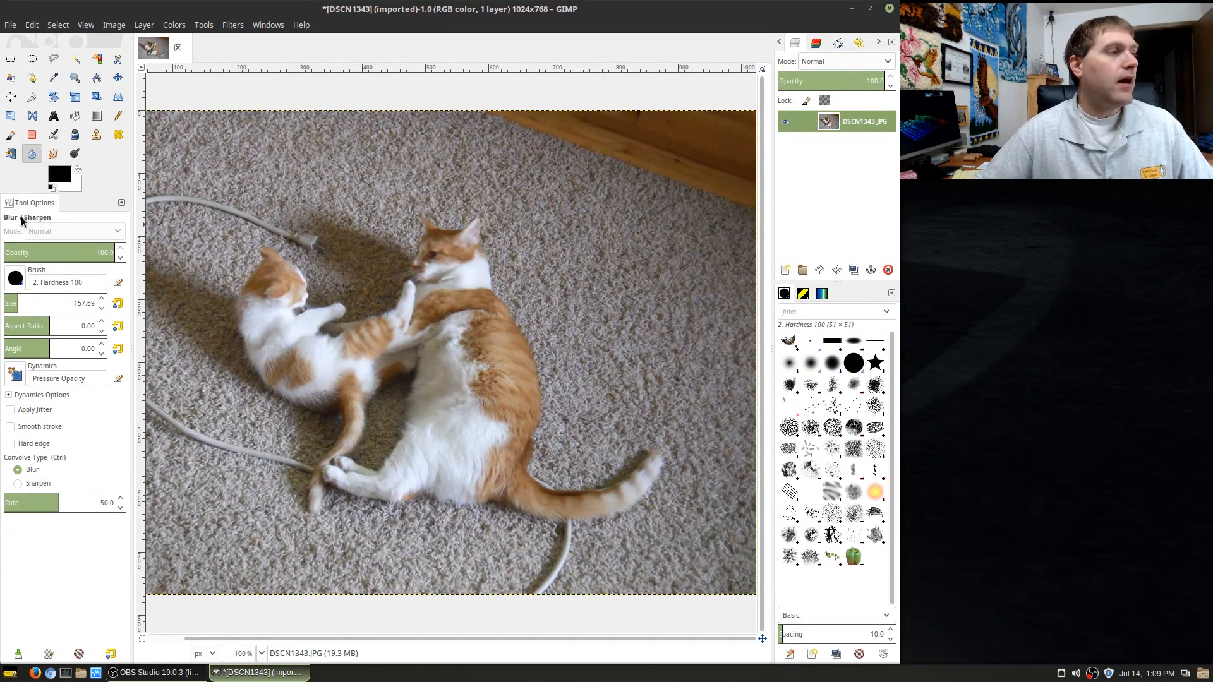
drag(39, 282, 41, 294)
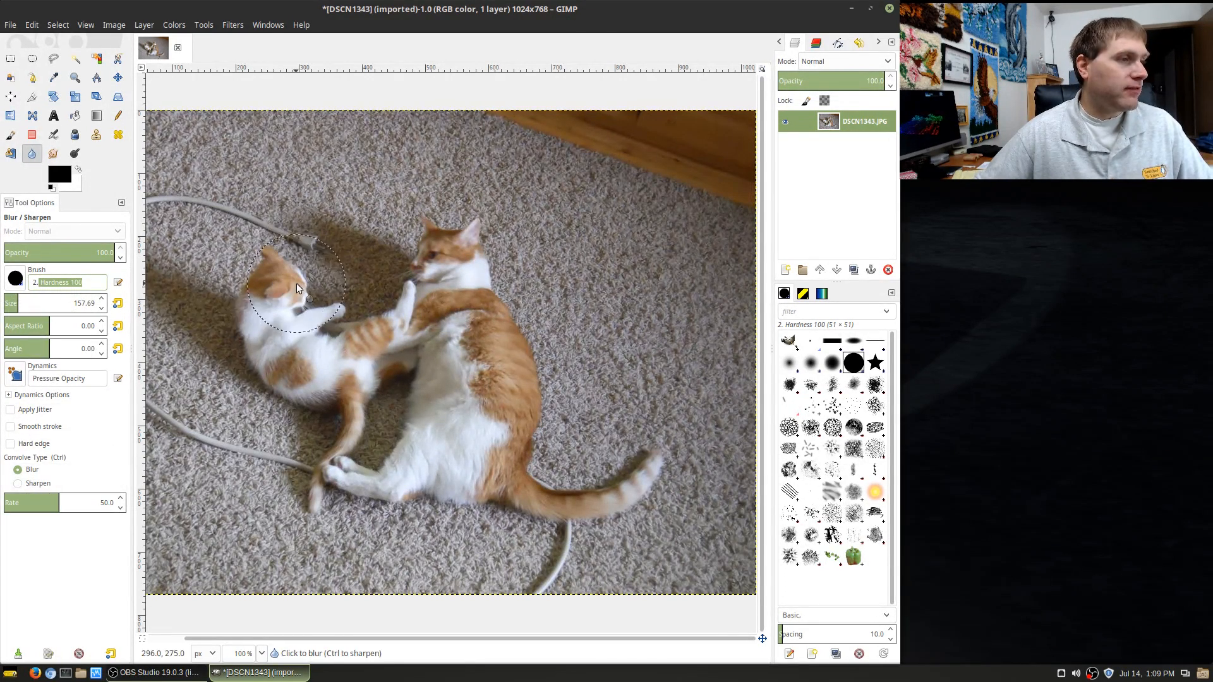
Blur both cats at a rate of 50, and undo the strokes
mouse_move(293, 283)
mouse_down()
mouse_move(256, 311)
mouse_move(316, 284)
mouse_move(310, 348)
mouse_move(280, 366)
mouse_move(260, 290)
mouse_move(332, 295)
mouse_move(253, 296)
mouse_move(284, 292)
mouse_move(275, 325)
mouse_move(381, 344)
mouse_move(312, 410)
mouse_move(266, 386)
mouse_move(269, 354)
mouse_move(319, 288)
mouse_move(405, 277)
mouse_move(372, 291)
mouse_move(461, 288)
mouse_move(498, 396)
mouse_up()
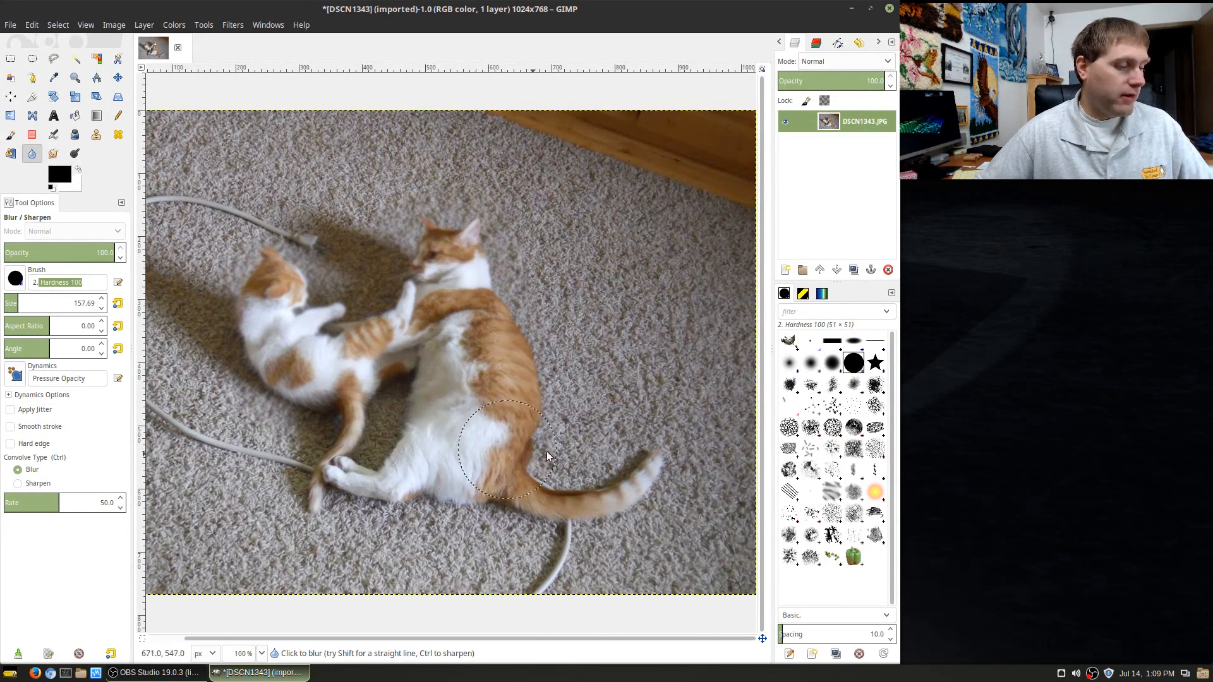
key(ctrl)
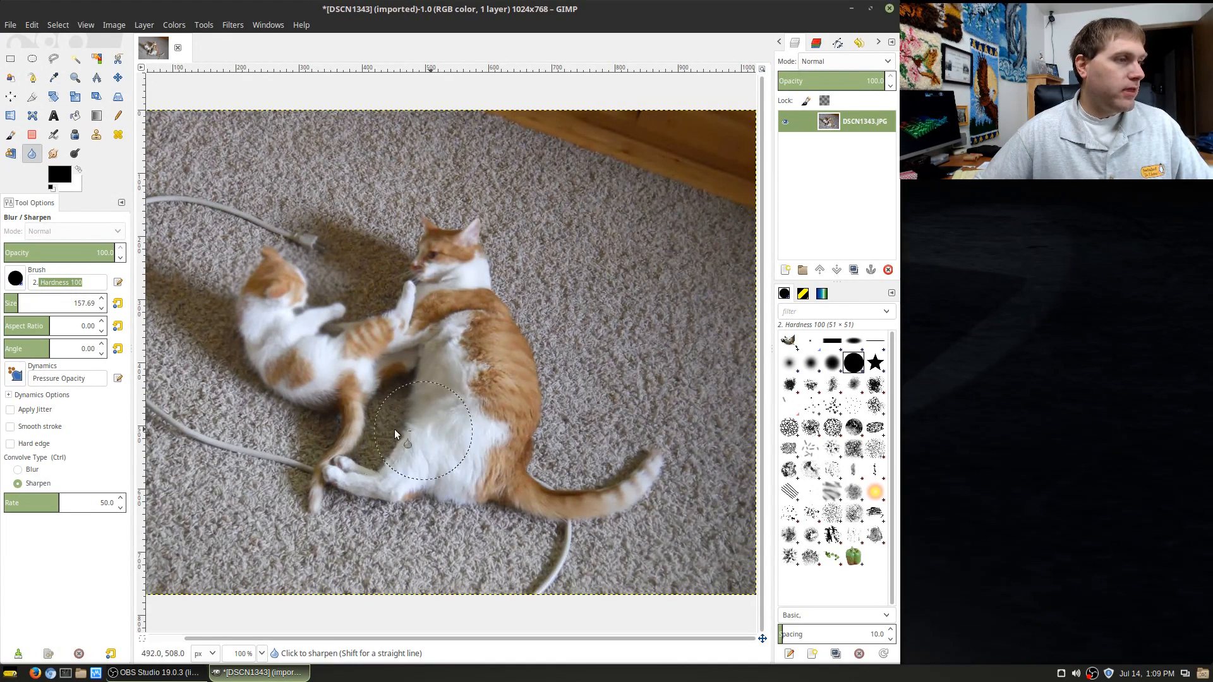
key(ctrl+z)
key(ctrl+z)
key(ctrl+z)
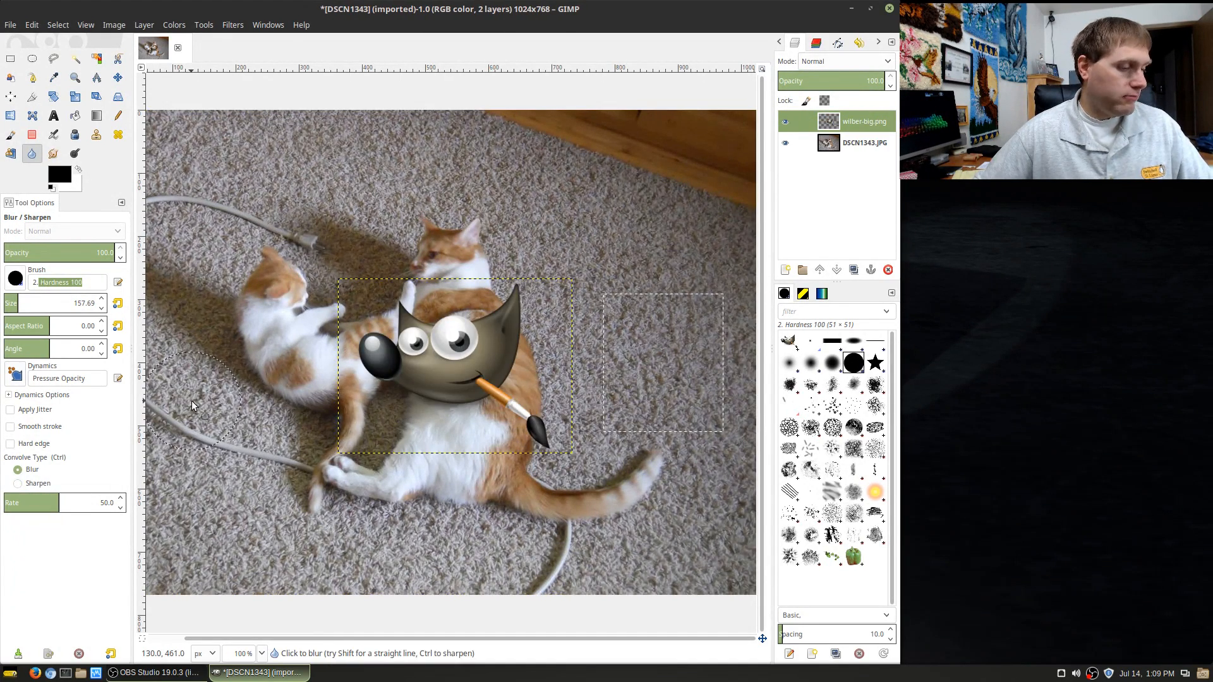
key(ctrl+z)
key(ctrl+z)
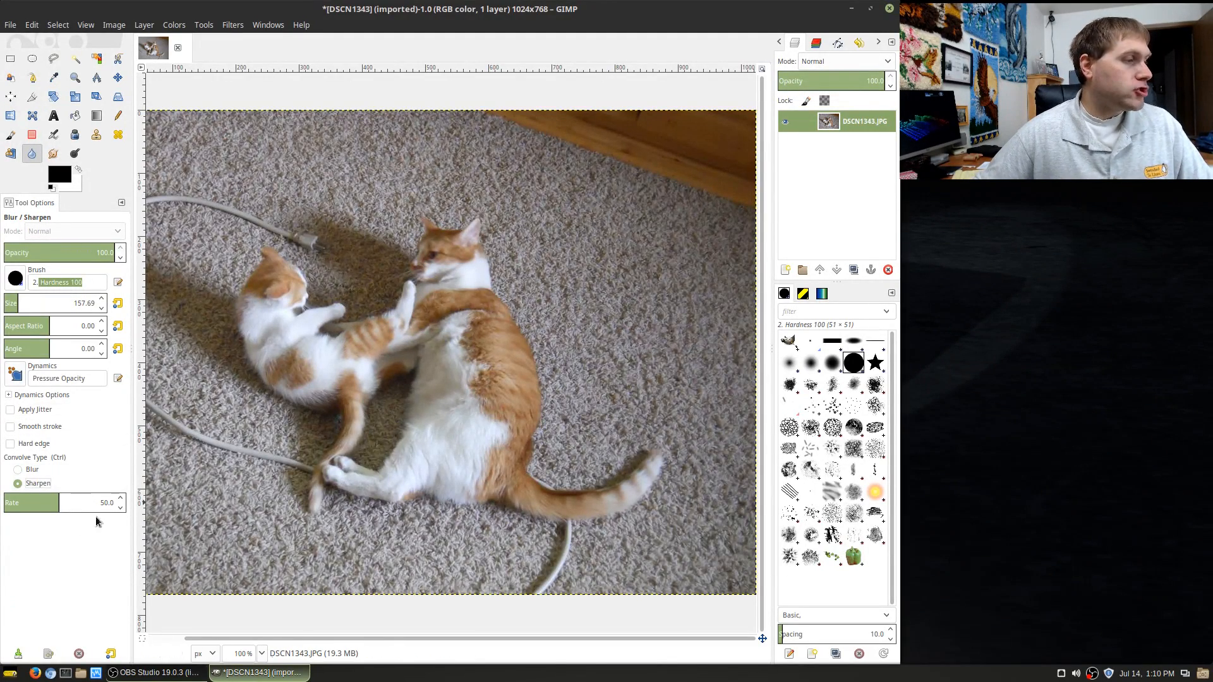
Set the convolve type to Blur at rate 100, blur the smaller cat, and undo the strokes
click(19, 469)
mouse_move(71, 505)
mouse_down()
mouse_move(128, 505)
mouse_move(94, 504)
mouse_move(131, 490)
mouse_up()
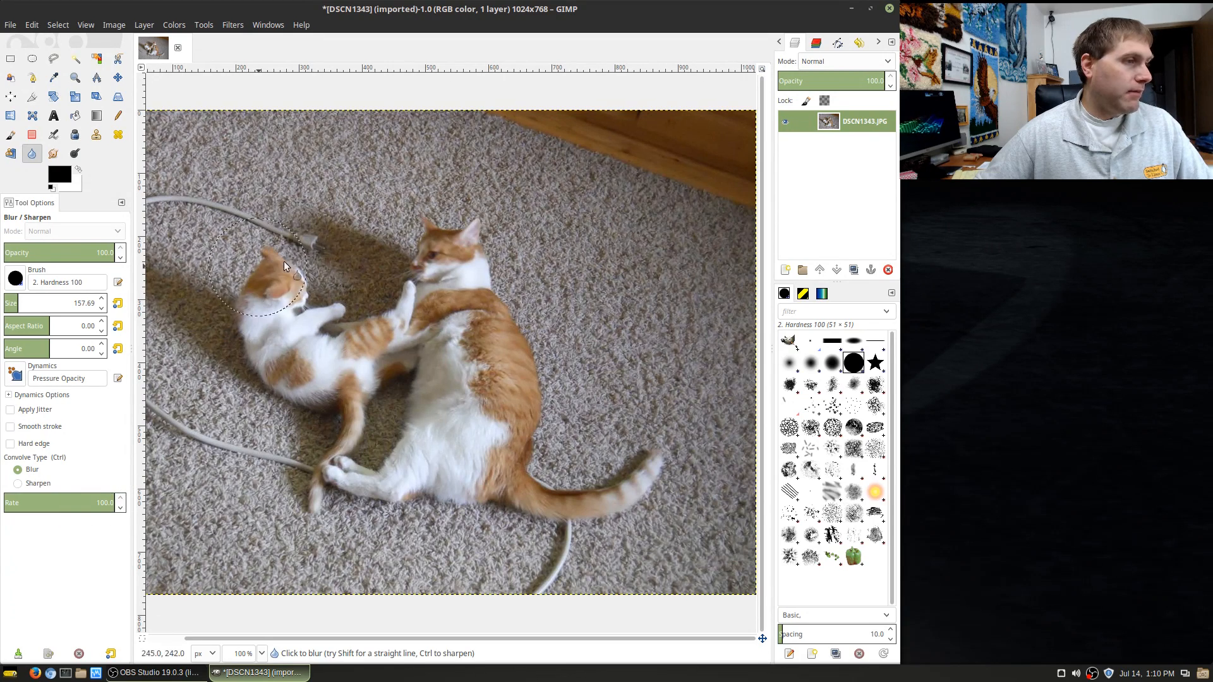
mouse_move(283, 260)
mouse_down()
mouse_move(271, 318)
mouse_move(294, 351)
mouse_move(316, 329)
mouse_up()
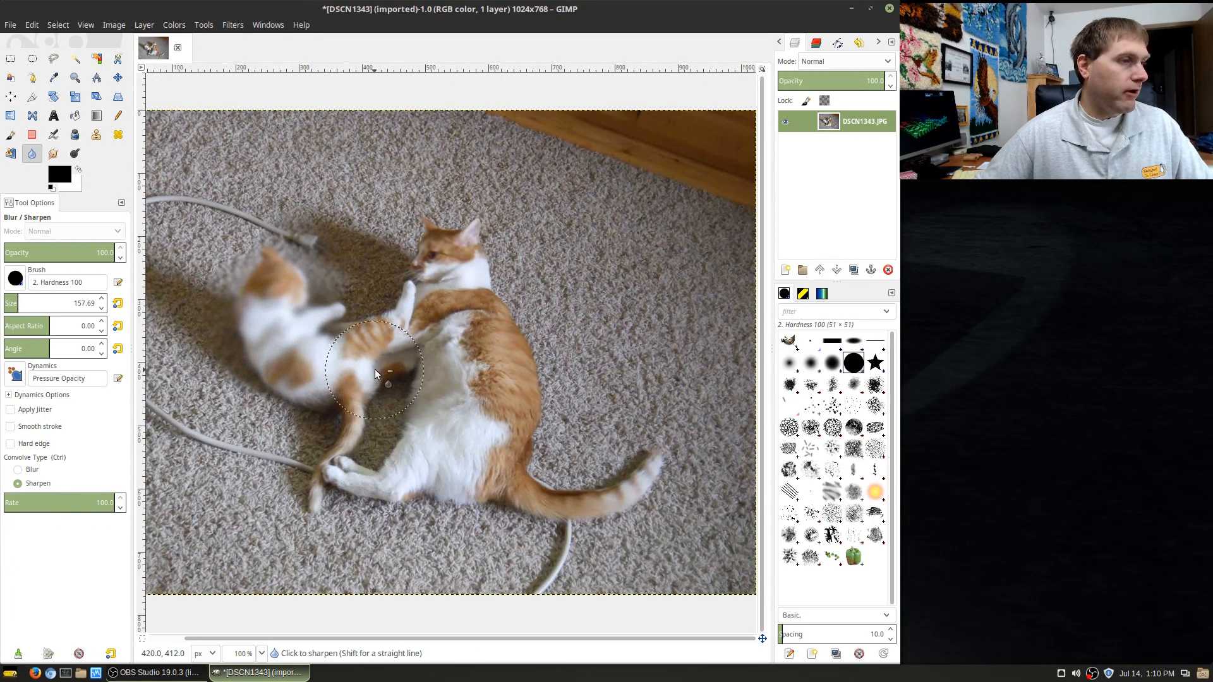
key(ctrl+z)
key(ctrl+z)
key(ctrl)
key(ctrl+z)
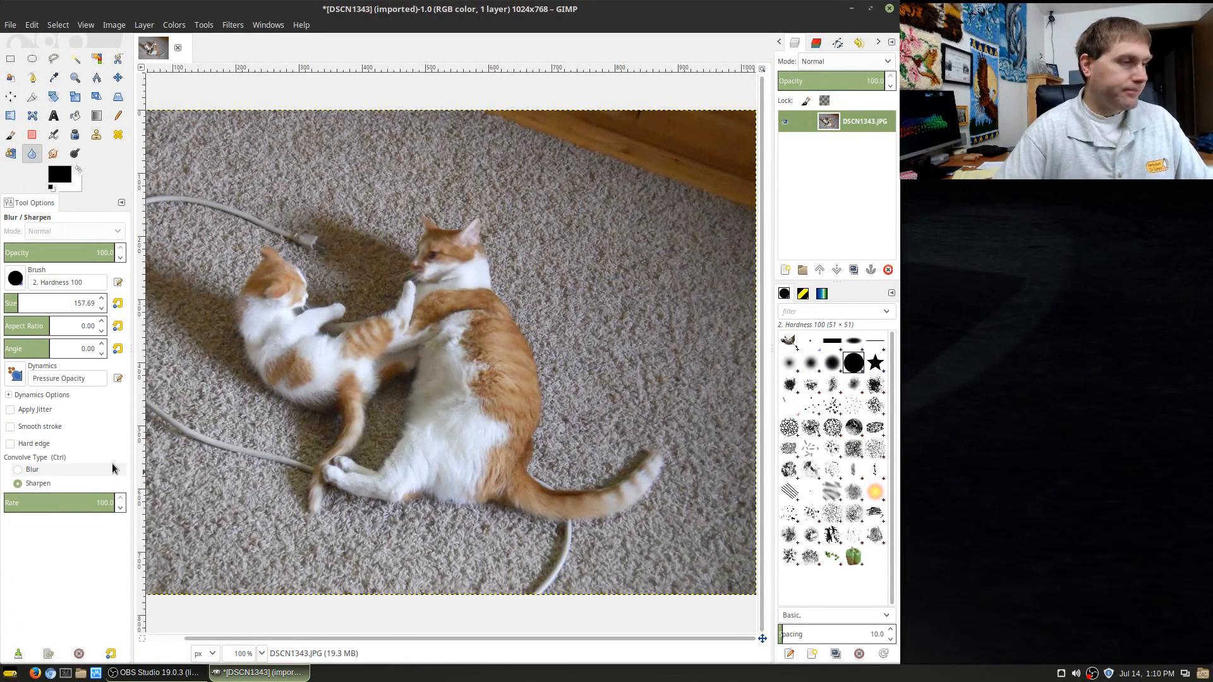
Set the convolve type to Sharpen, sharpen both cats at rate 100, and undo the strokes
click(36, 485)
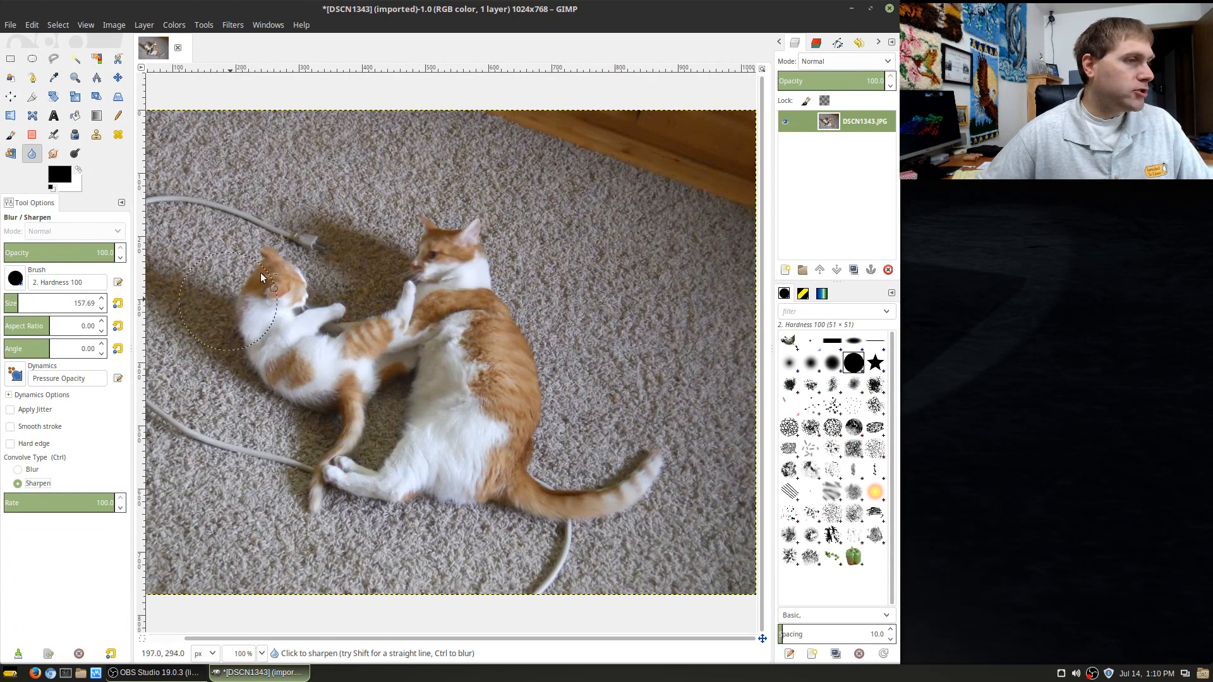
mouse_move(260, 271)
mouse_down()
mouse_move(300, 295)
mouse_move(270, 265)
mouse_move(246, 322)
mouse_move(289, 332)
mouse_move(314, 379)
mouse_move(285, 364)
mouse_move(303, 374)
mouse_move(287, 326)
mouse_move(250, 324)
mouse_move(252, 379)
mouse_move(260, 330)
mouse_move(357, 354)
mouse_move(497, 216)
mouse_move(449, 229)
mouse_move(480, 268)
mouse_move(500, 466)
mouse_move(590, 467)
mouse_move(416, 366)
mouse_move(487, 404)
mouse_up()
key(ctrl+z)
key(ctrl+z)
key(ctrl+z)
key(ctrl+z)
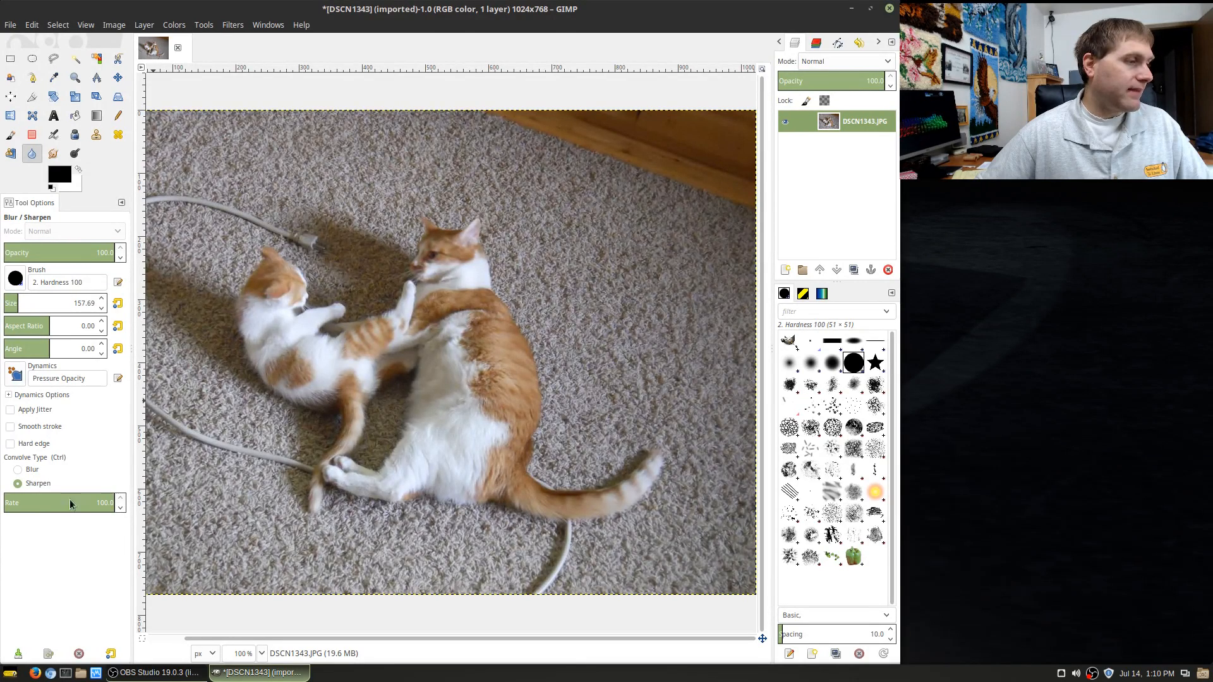
Set the sharpen rate to 30.1 and sharpen from the smaller cat's body to the larger cat's belly
click(37, 504)
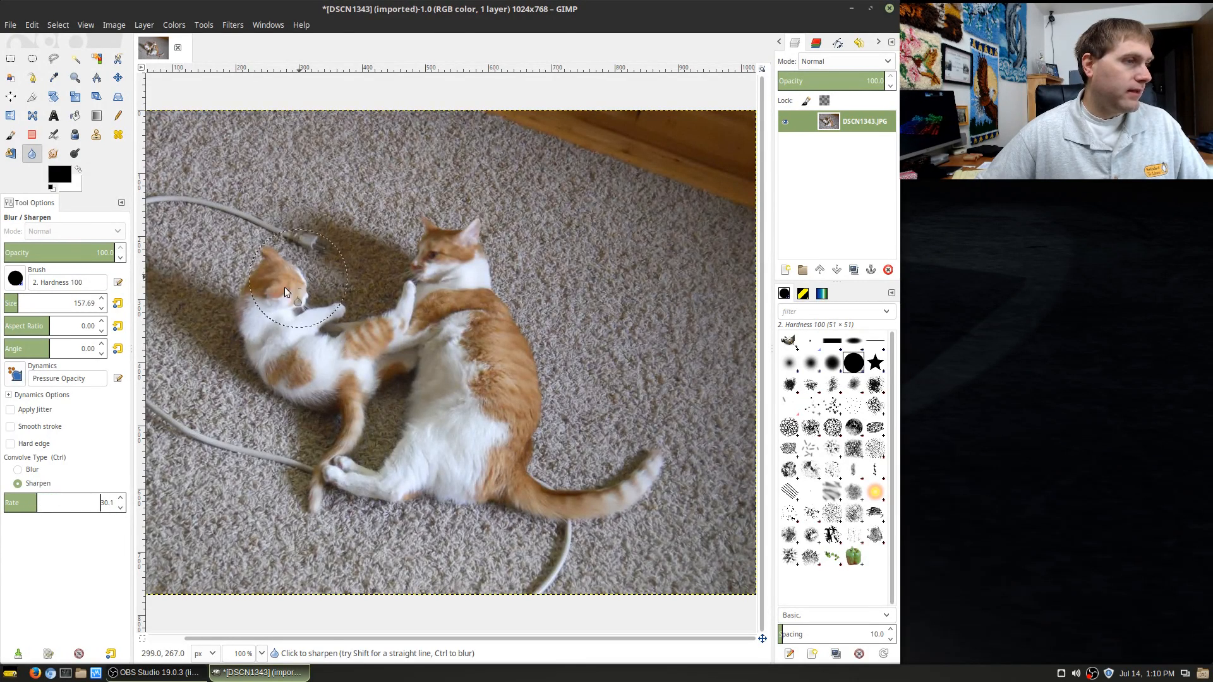
mouse_move(316, 385)
mouse_down()
mouse_move(393, 309)
mouse_move(337, 469)
mouse_move(504, 500)
mouse_move(616, 494)
mouse_move(473, 367)
mouse_move(447, 237)
mouse_move(423, 301)
mouse_move(464, 430)
mouse_move(311, 367)
mouse_move(382, 408)
mouse_move(248, 338)
mouse_move(427, 381)
mouse_up()
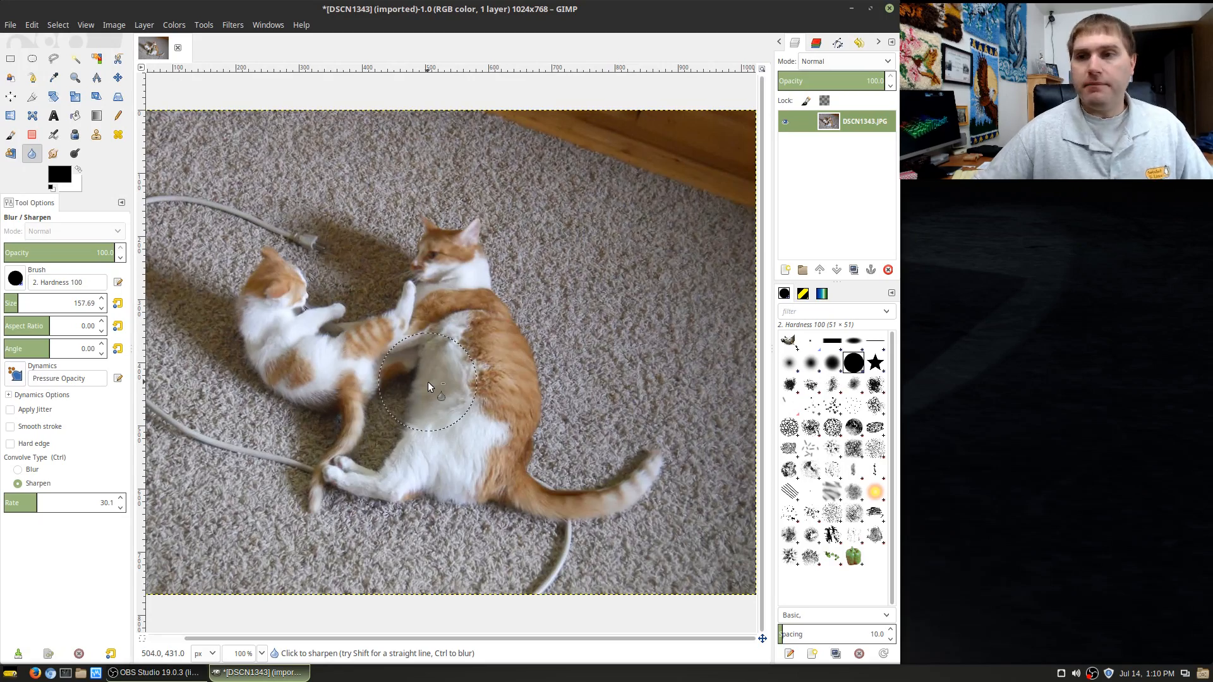
Use the Smudge tool at rate 50 to smear the smaller cat's head and body and the larger cat's head
click(53, 154)
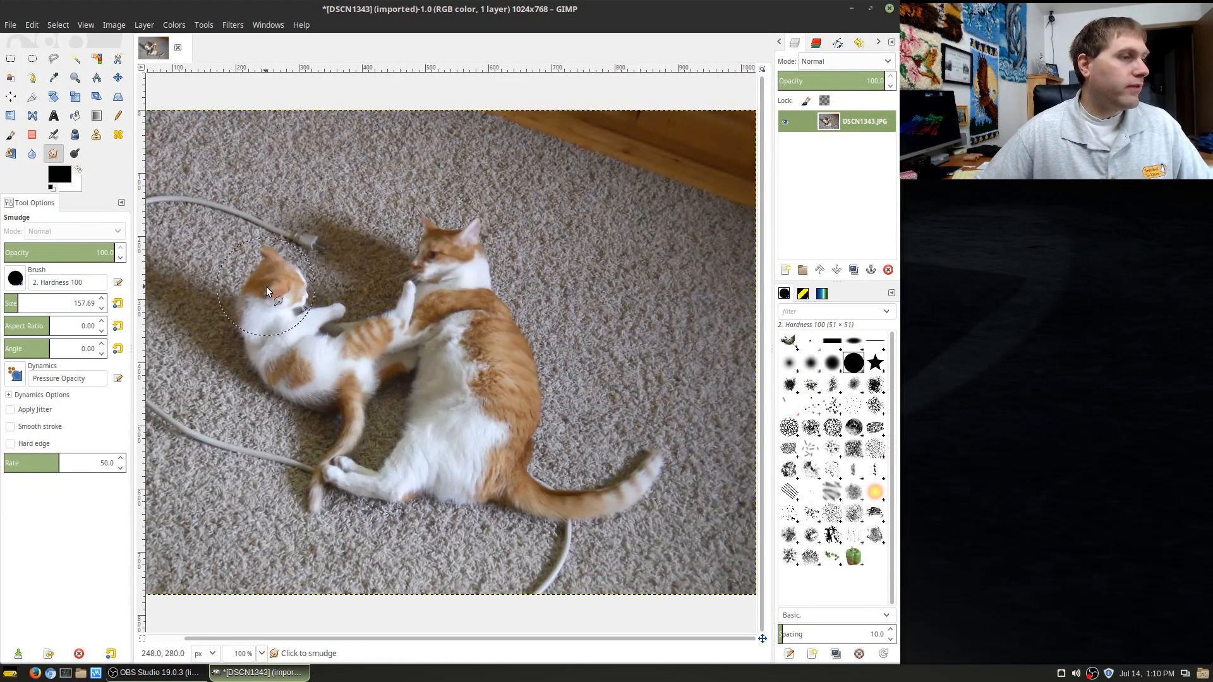
mouse_move(267, 286)
mouse_down()
mouse_move(373, 367)
mouse_move(379, 404)
mouse_up()
drag(442, 244, 566, 334)
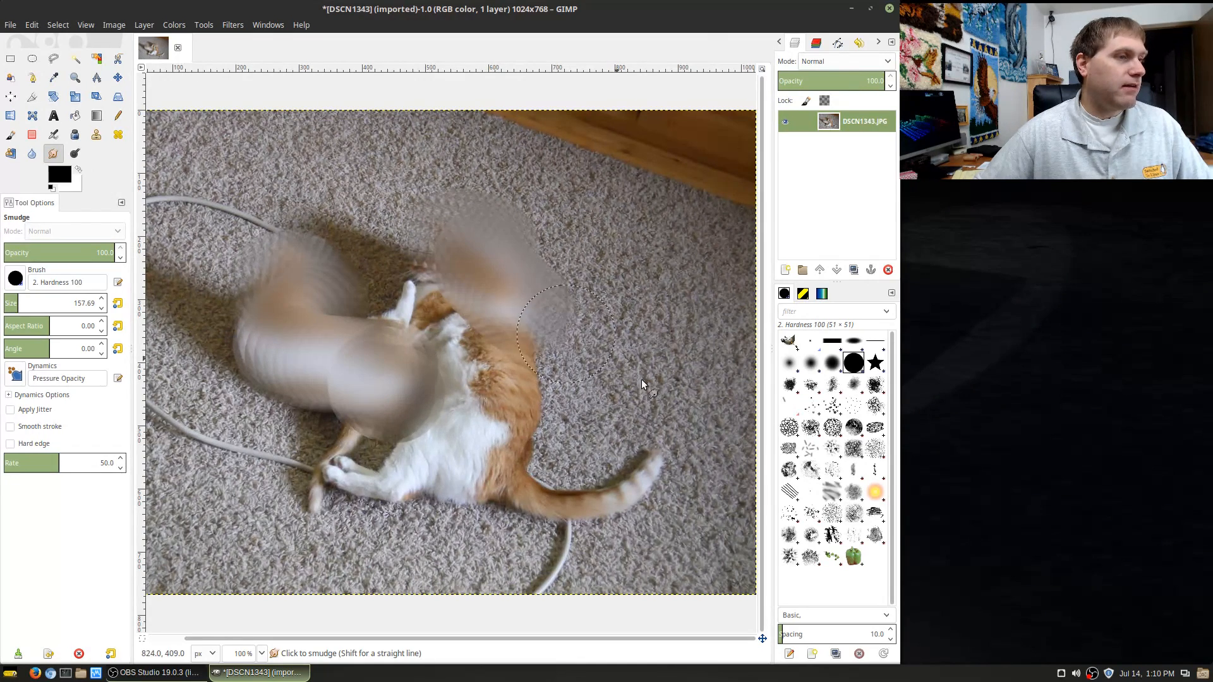
Smudge the larger cat's belly, back and tail, and undo those strokes
mouse_move(482, 391)
mouse_down()
mouse_move(541, 468)
mouse_move(572, 450)
mouse_move(507, 397)
mouse_move(648, 425)
mouse_move(559, 481)
mouse_move(587, 497)
mouse_move(450, 473)
mouse_move(554, 407)
mouse_move(599, 396)
mouse_up()
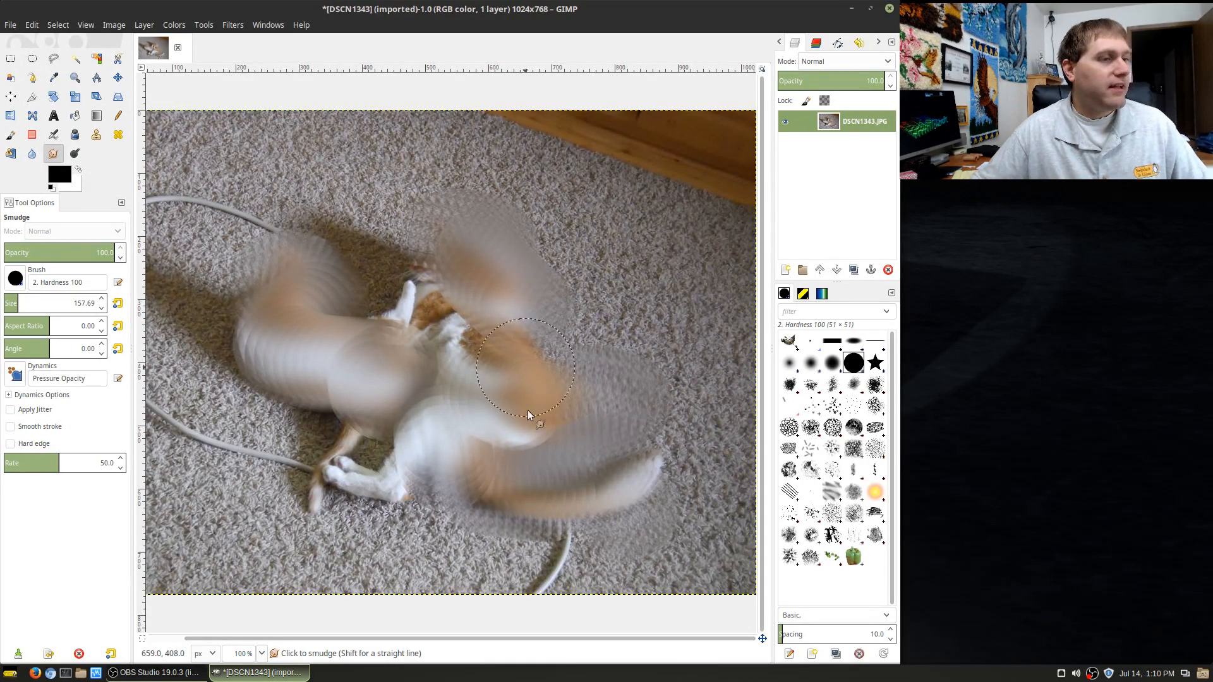
key(ctrl+z)
key(ctrl+z)
key(ctrl+z)
key(ctrl+z)
key(ctrl+z)
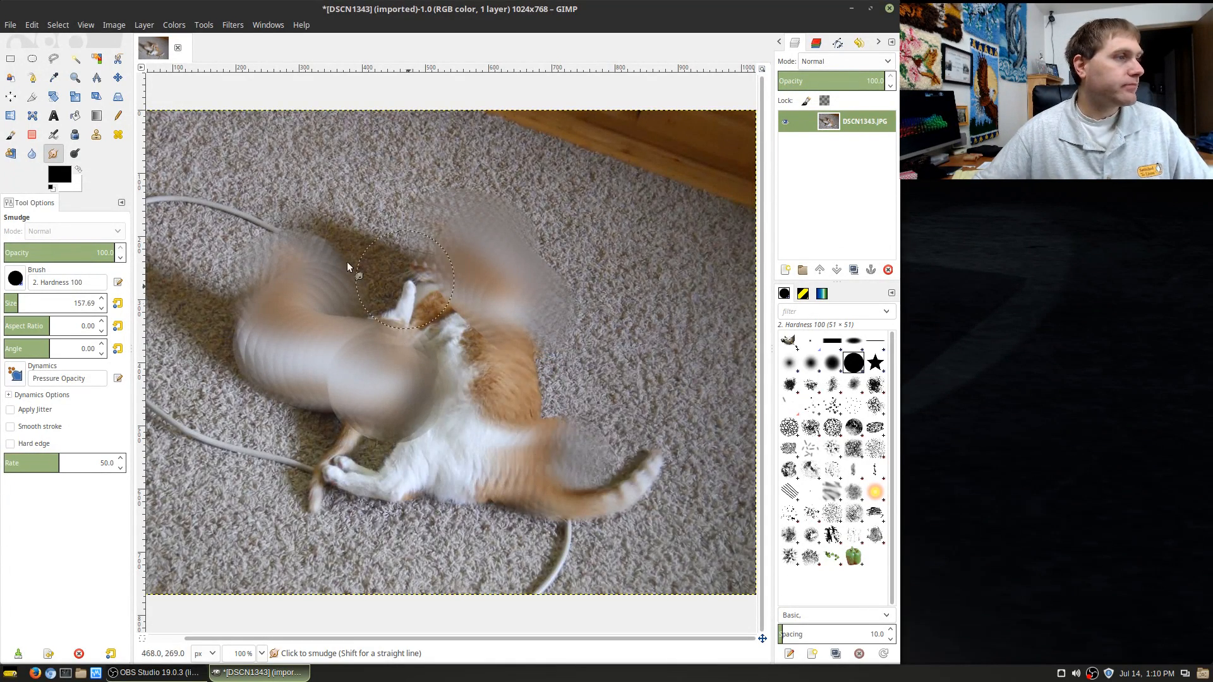
key(ctrl+z)
key(ctrl+z)
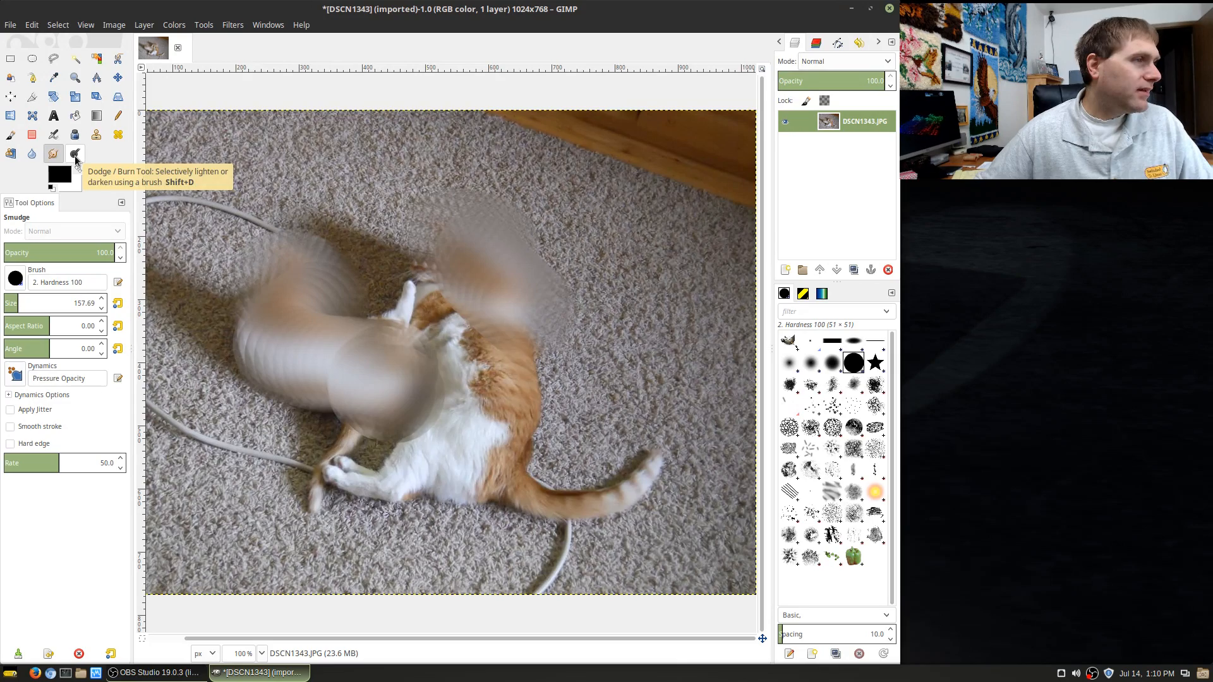
Undo the remaining smudge strokes on both cats
key(ctrl+z)
key(ctrl+z)
key(ctrl+z)
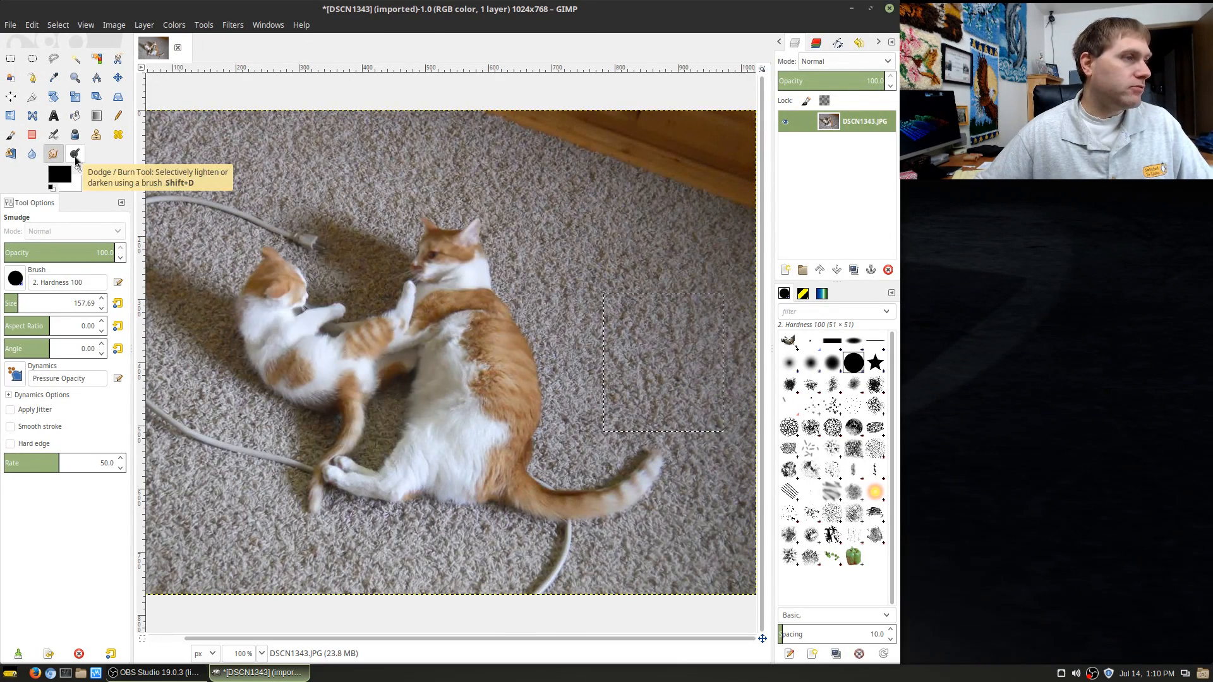
Dodge the larger cat's head and body with the Midtones range, and the carpet beside the smaller cat with the Shadows range
click(75, 156)
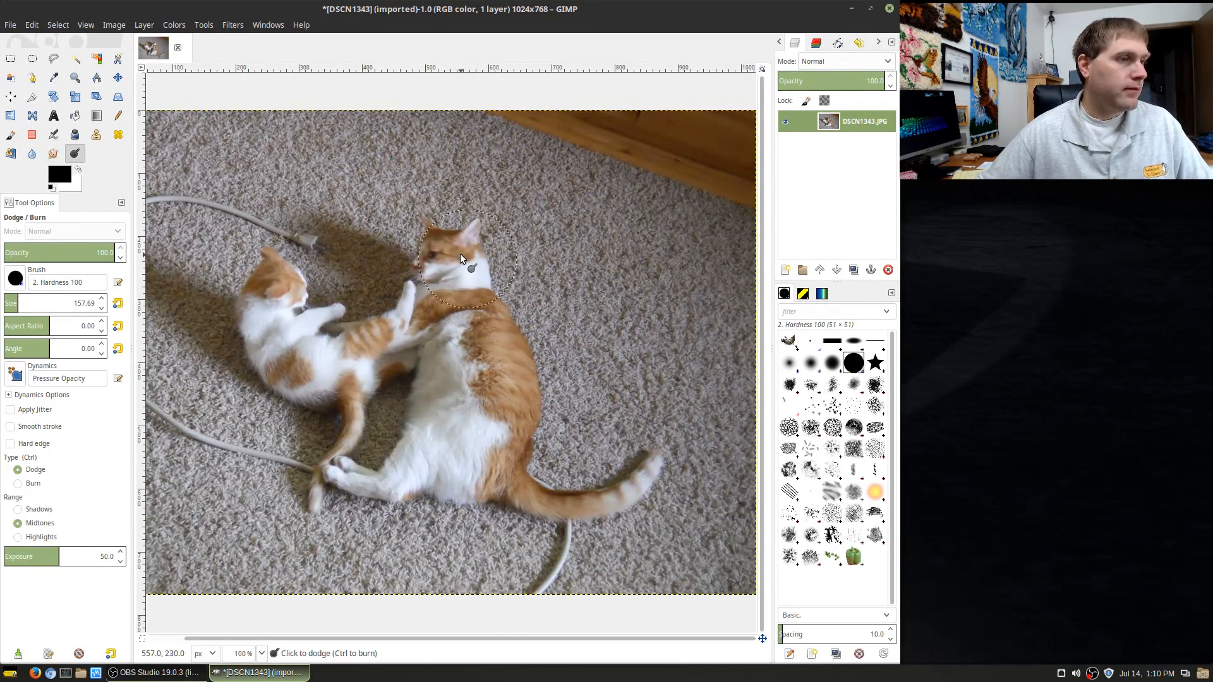
mouse_move(448, 249)
mouse_down()
mouse_move(487, 341)
mouse_move(416, 287)
mouse_move(460, 225)
mouse_move(468, 337)
mouse_move(491, 411)
mouse_move(427, 457)
mouse_up()
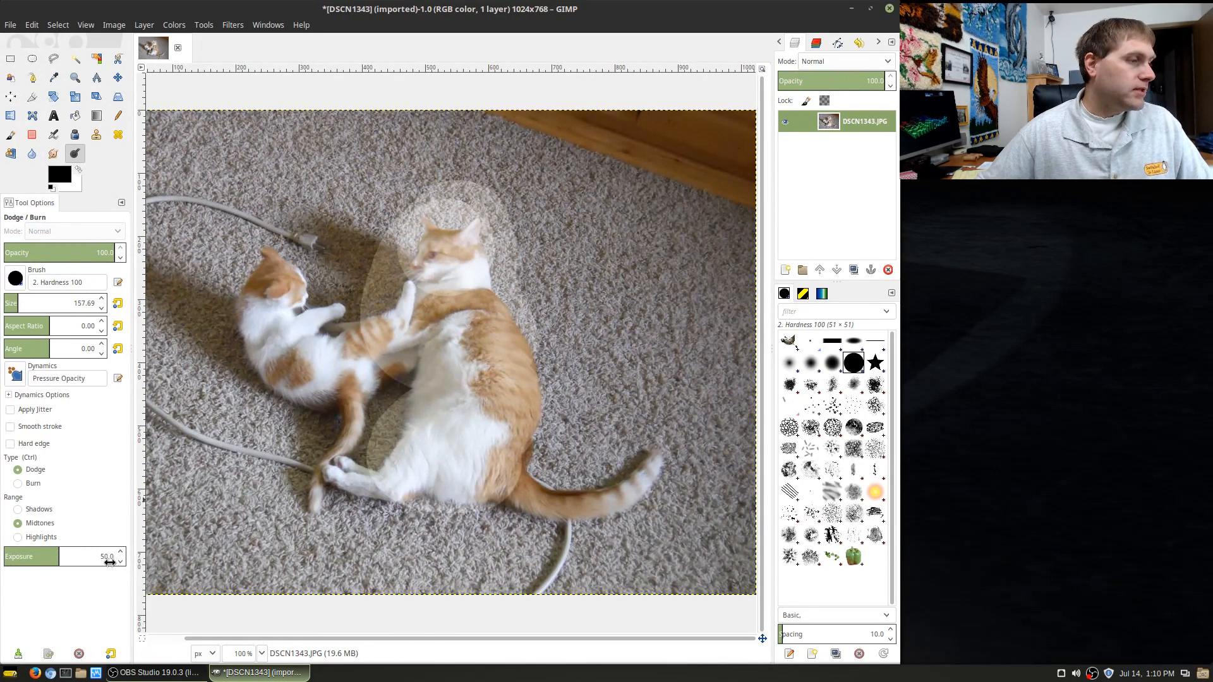
click(25, 509)
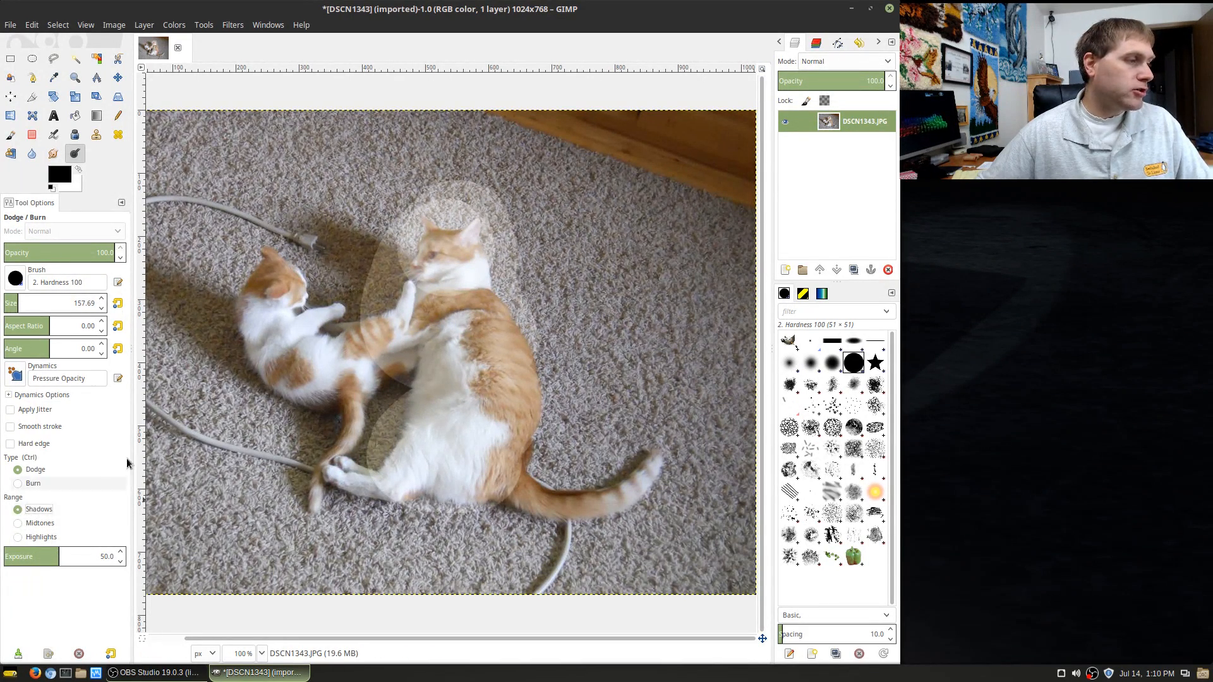
mouse_move(283, 436)
mouse_down()
mouse_move(273, 408)
mouse_move(200, 342)
mouse_move(186, 404)
mouse_up()
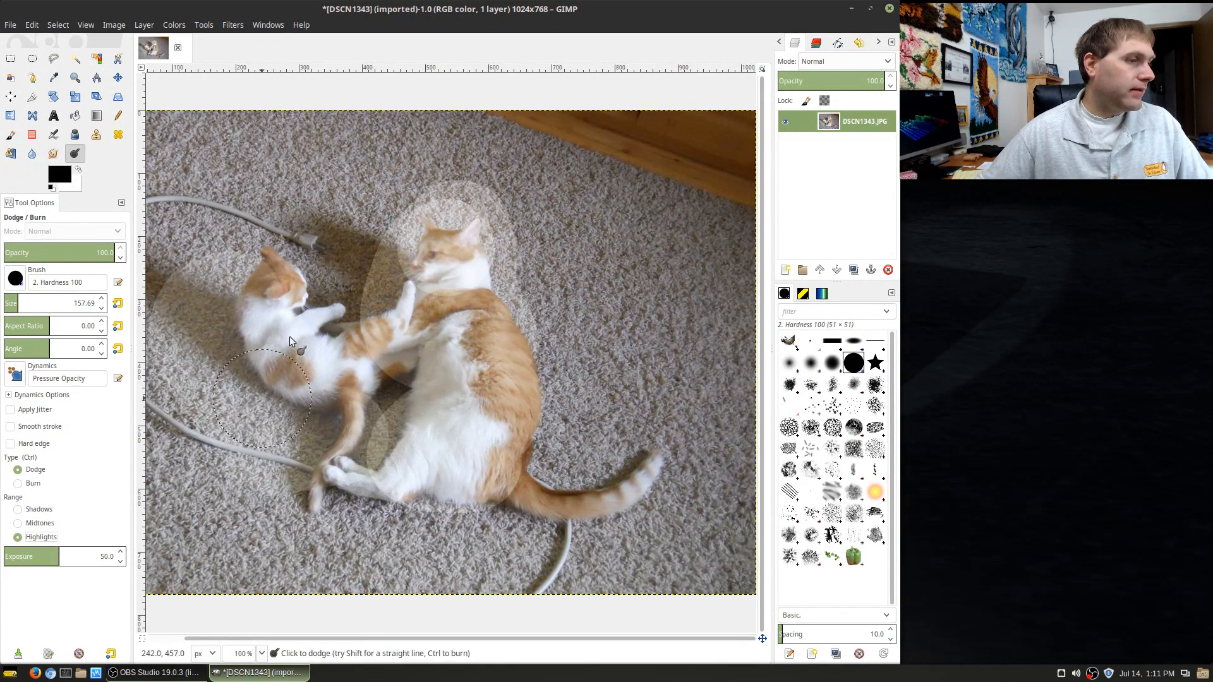
Dodge both cats and the surrounding carpet with the Highlights range, and switch to OBS Studio
mouse_move(289, 336)
mouse_down()
mouse_move(267, 321)
mouse_move(272, 253)
mouse_move(452, 231)
mouse_move(494, 433)
mouse_move(436, 524)
mouse_move(682, 443)
mouse_move(569, 430)
mouse_up()
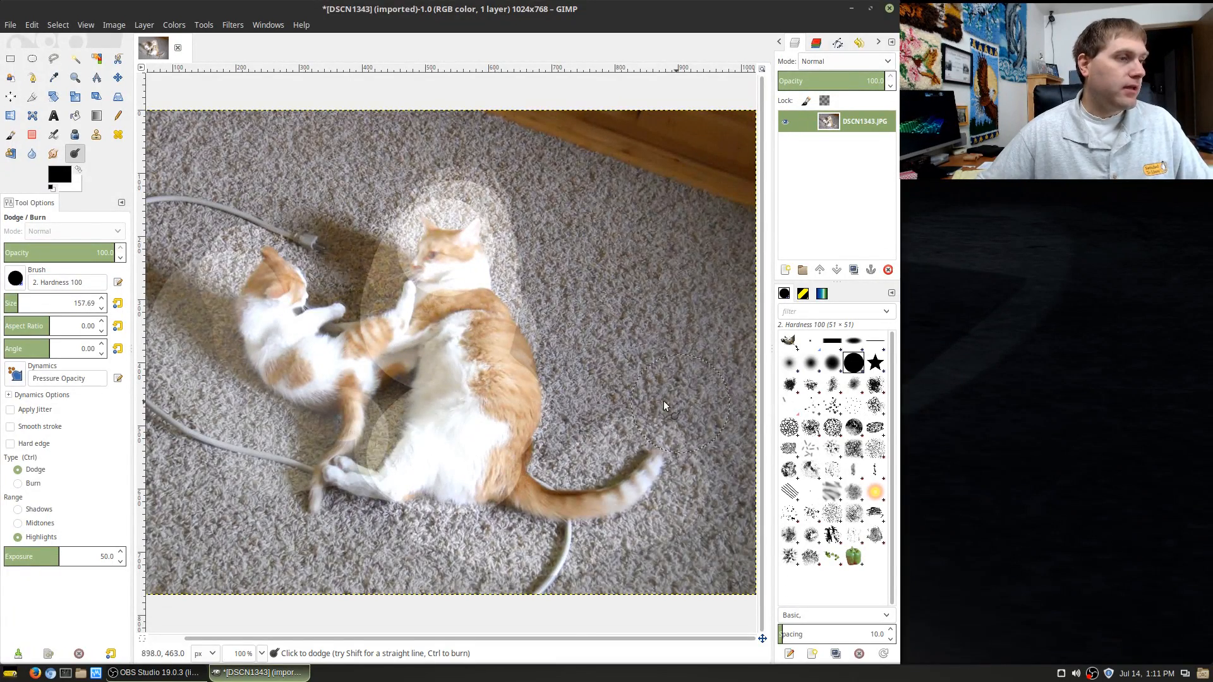
mouse_move(477, 209)
mouse_down()
mouse_move(560, 252)
mouse_move(426, 275)
mouse_move(435, 472)
mouse_move(453, 453)
mouse_move(594, 479)
mouse_move(464, 506)
mouse_move(438, 244)
mouse_move(254, 259)
mouse_move(320, 418)
mouse_move(303, 555)
mouse_up()
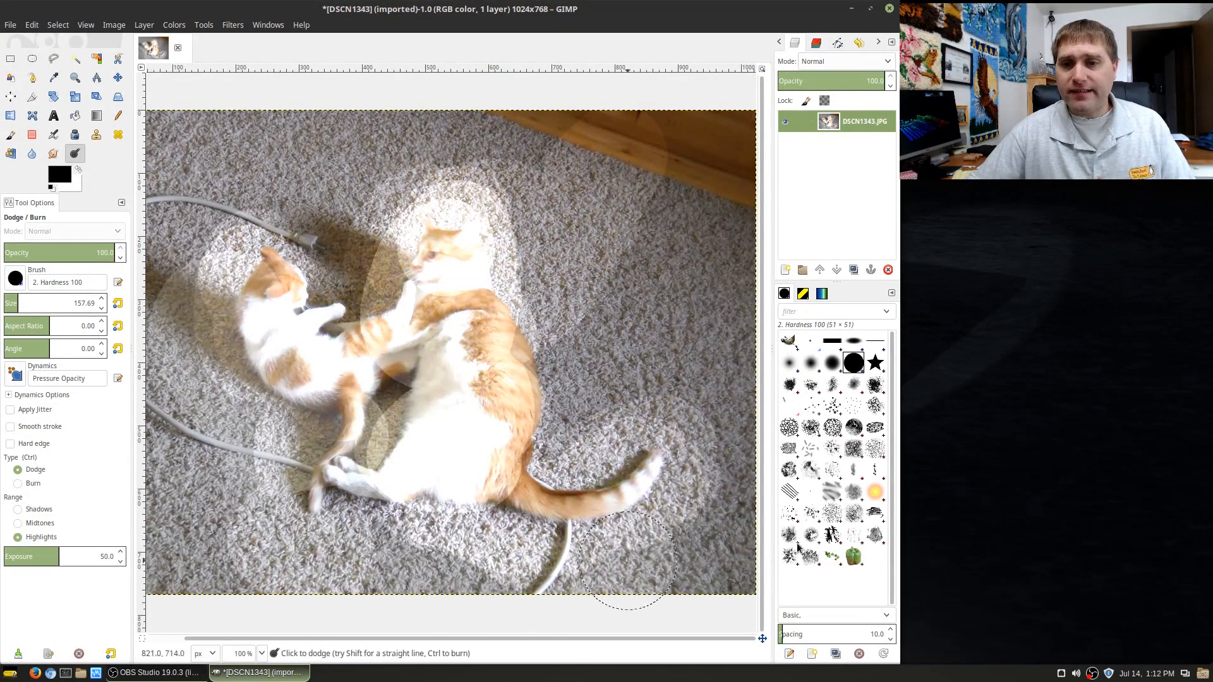
key(alt+Tab)
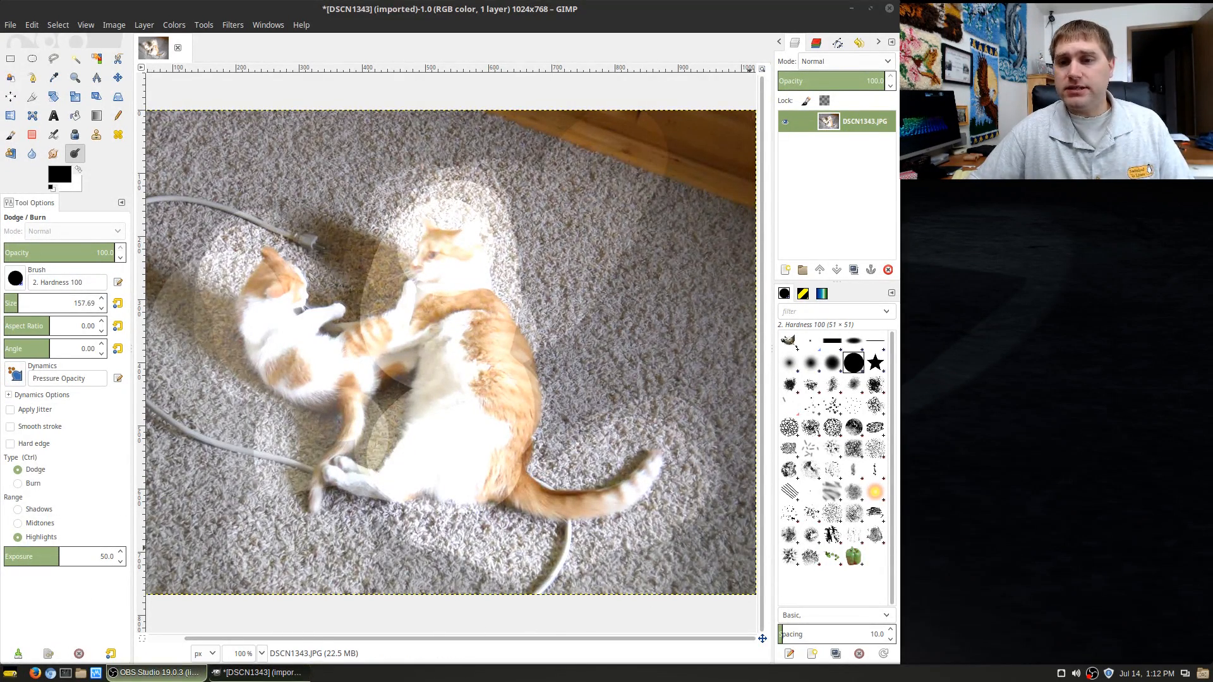